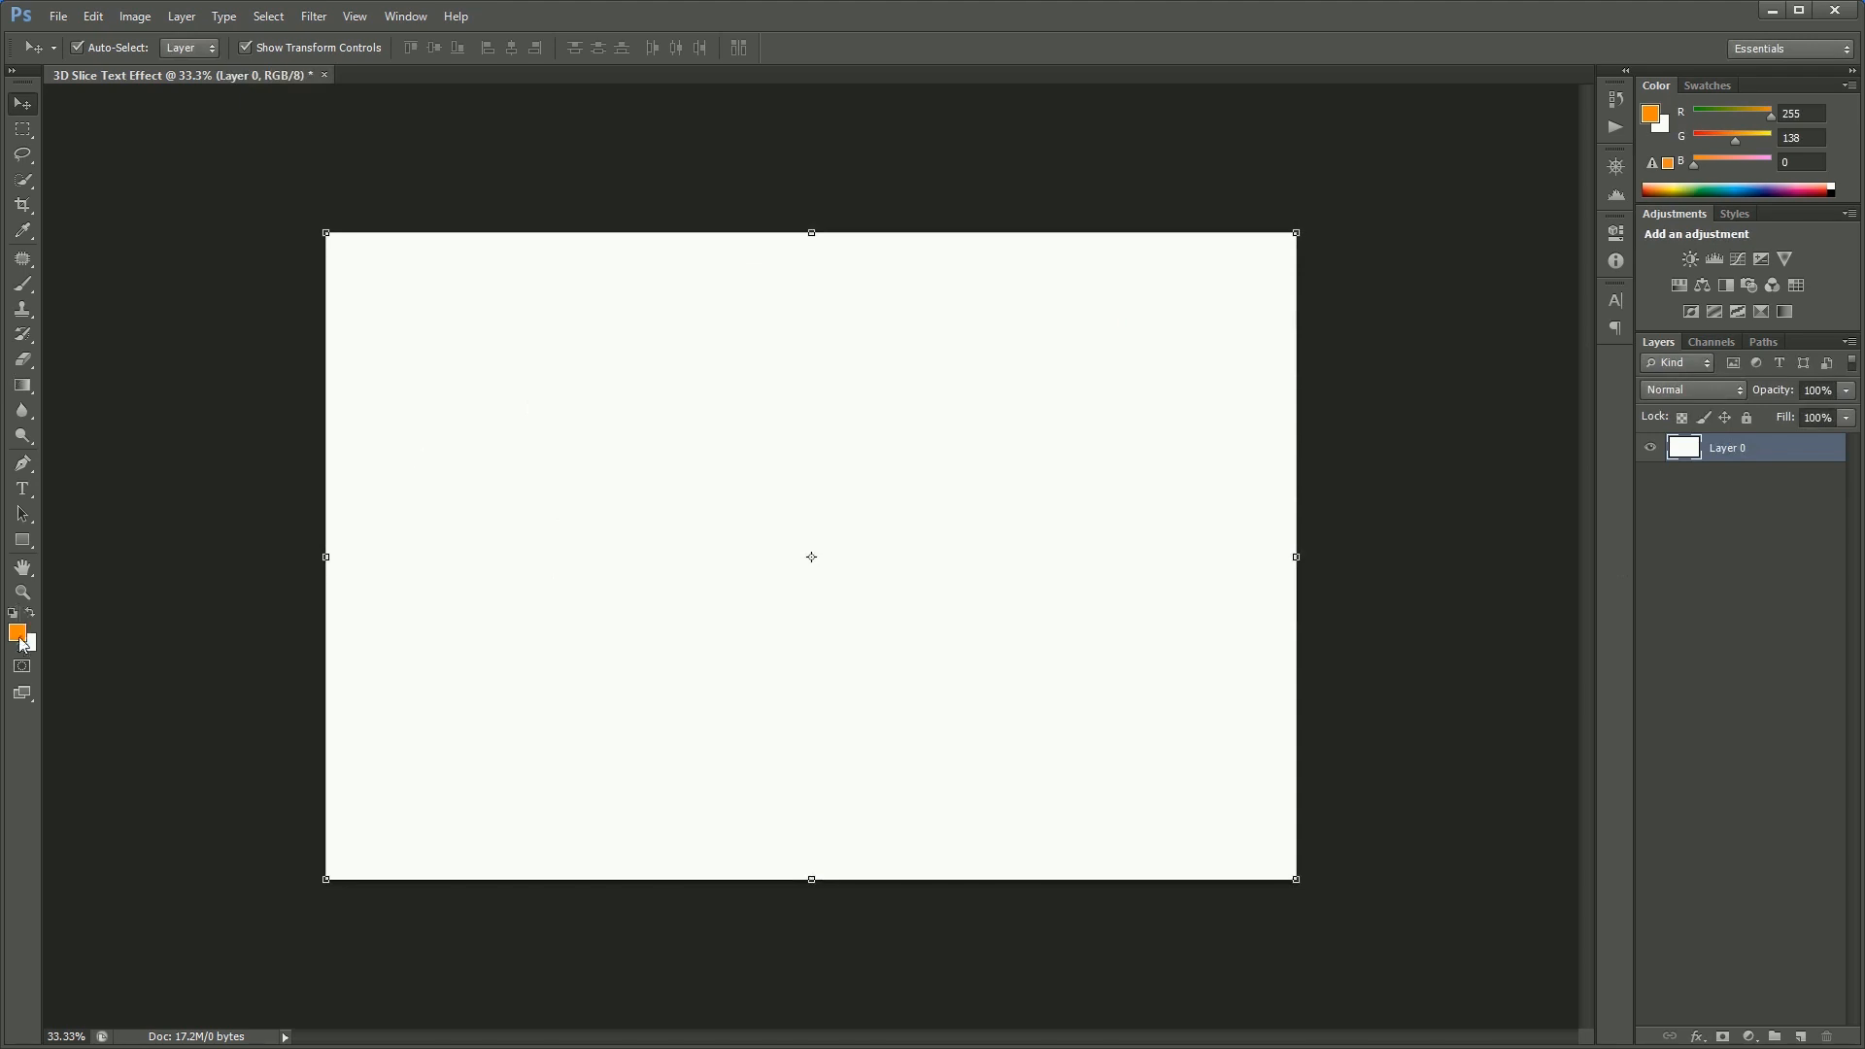
Set the foreground colour to yellow-orange ffc71e and fill the white layer with it
left_click(17, 633)
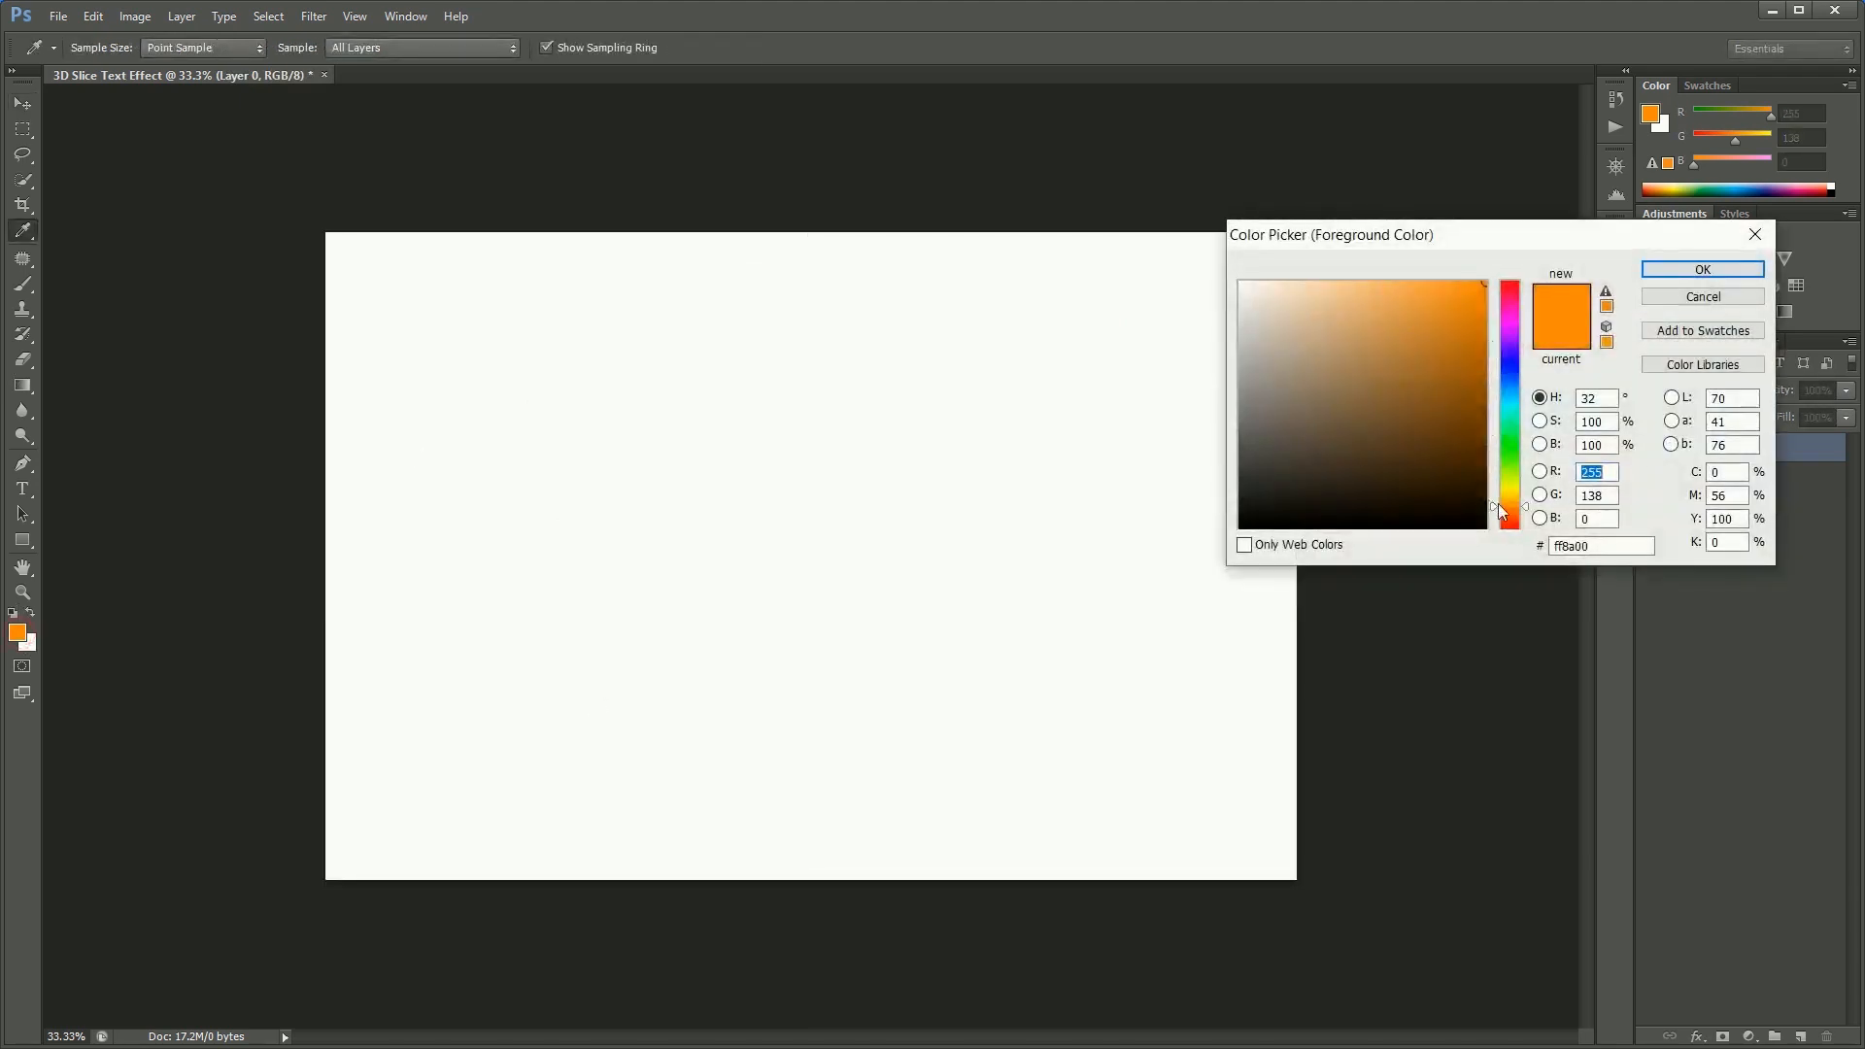
left_click_drag(1514, 520, 1512, 498)
left_click_drag(1450, 294, 1458, 283)
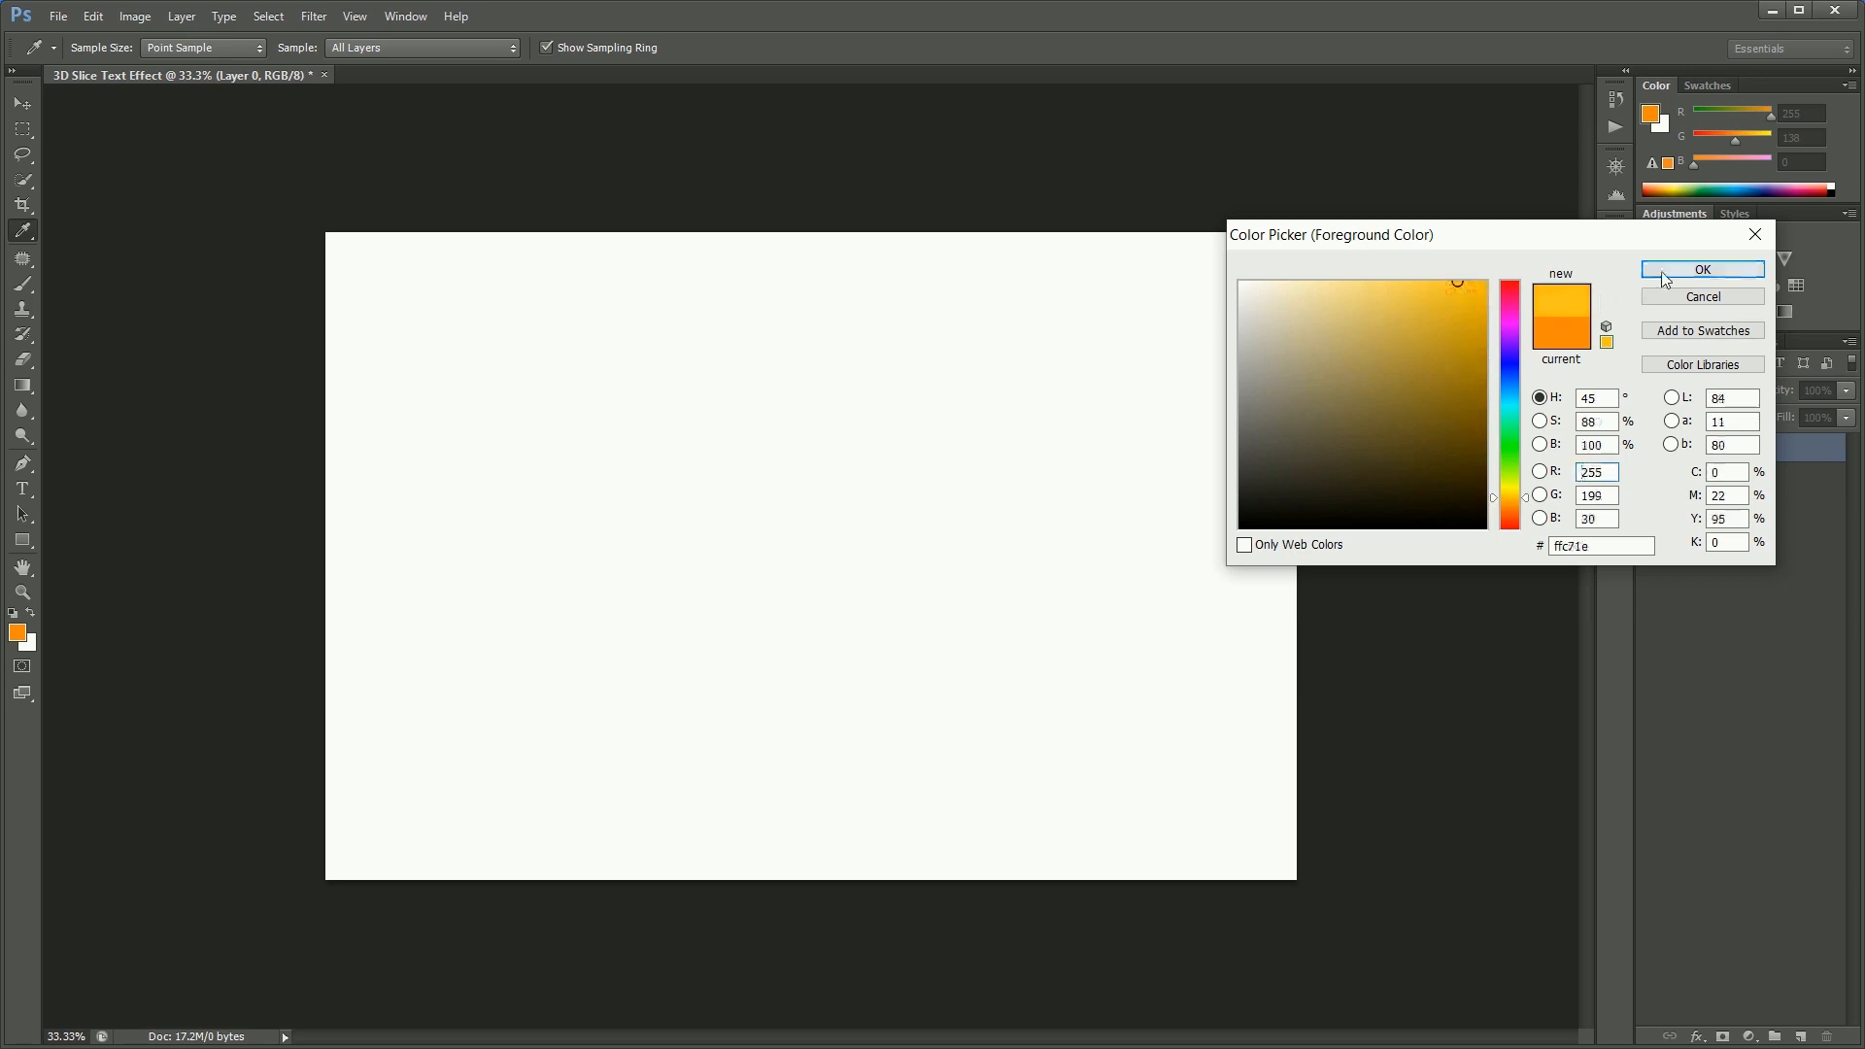
left_click(1704, 269)
key("alt+BackSpace")
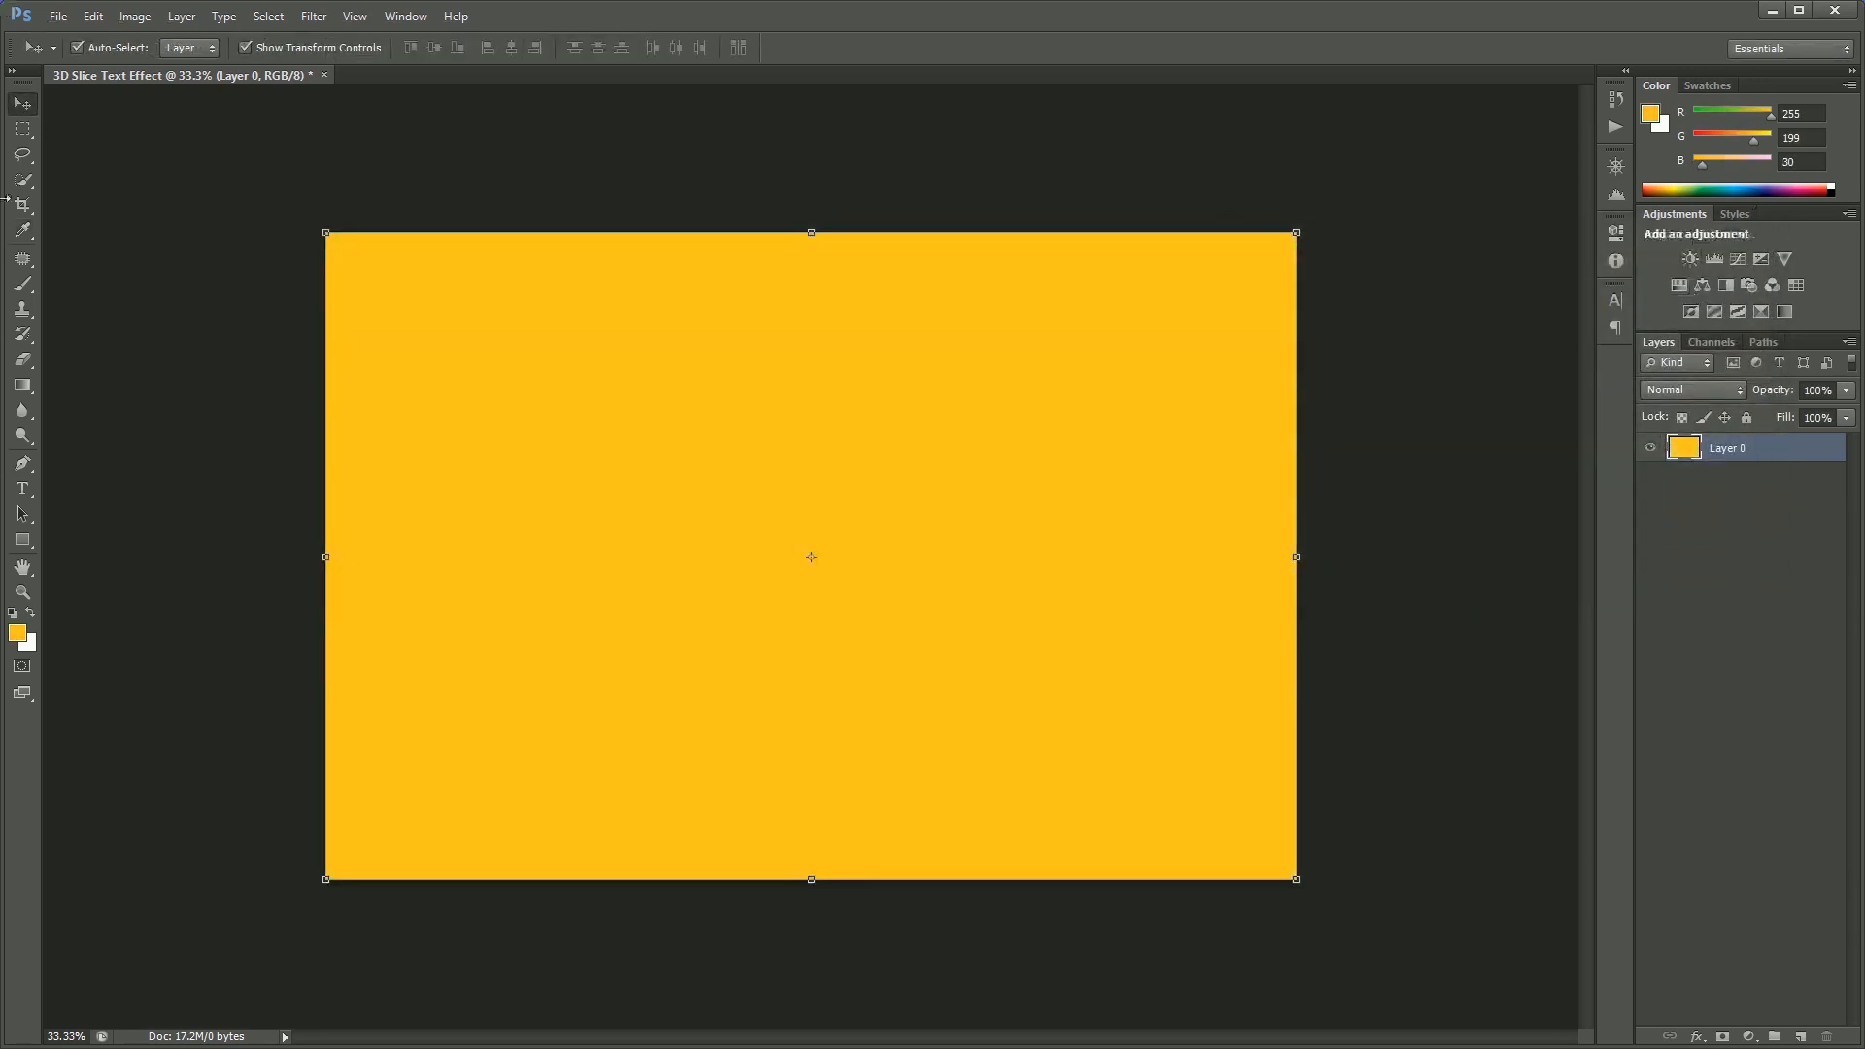
Rename the yellow fill layer as Background
double_click(1750, 450)
type("Background")
key("Return")
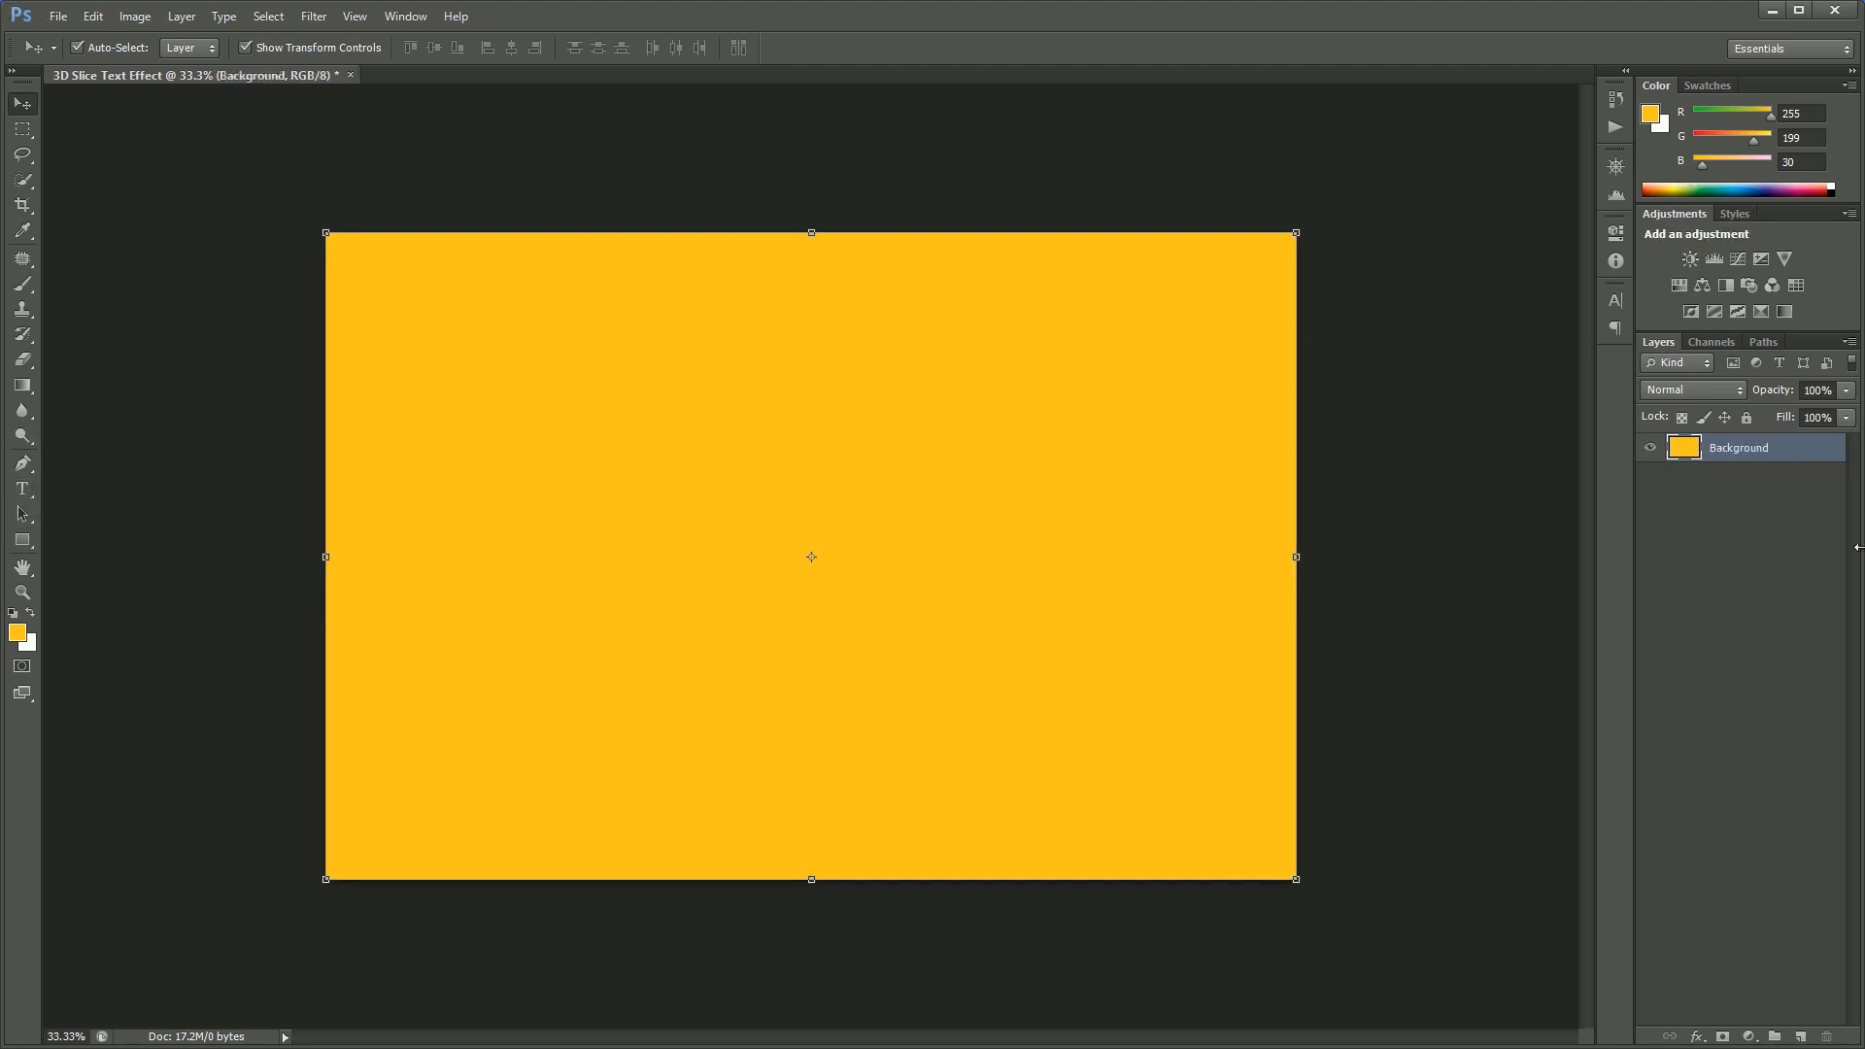
Add the text "3D SLICE" near the middle of the canvas
left_click(22, 488)
left_click(572, 575)
type("S")
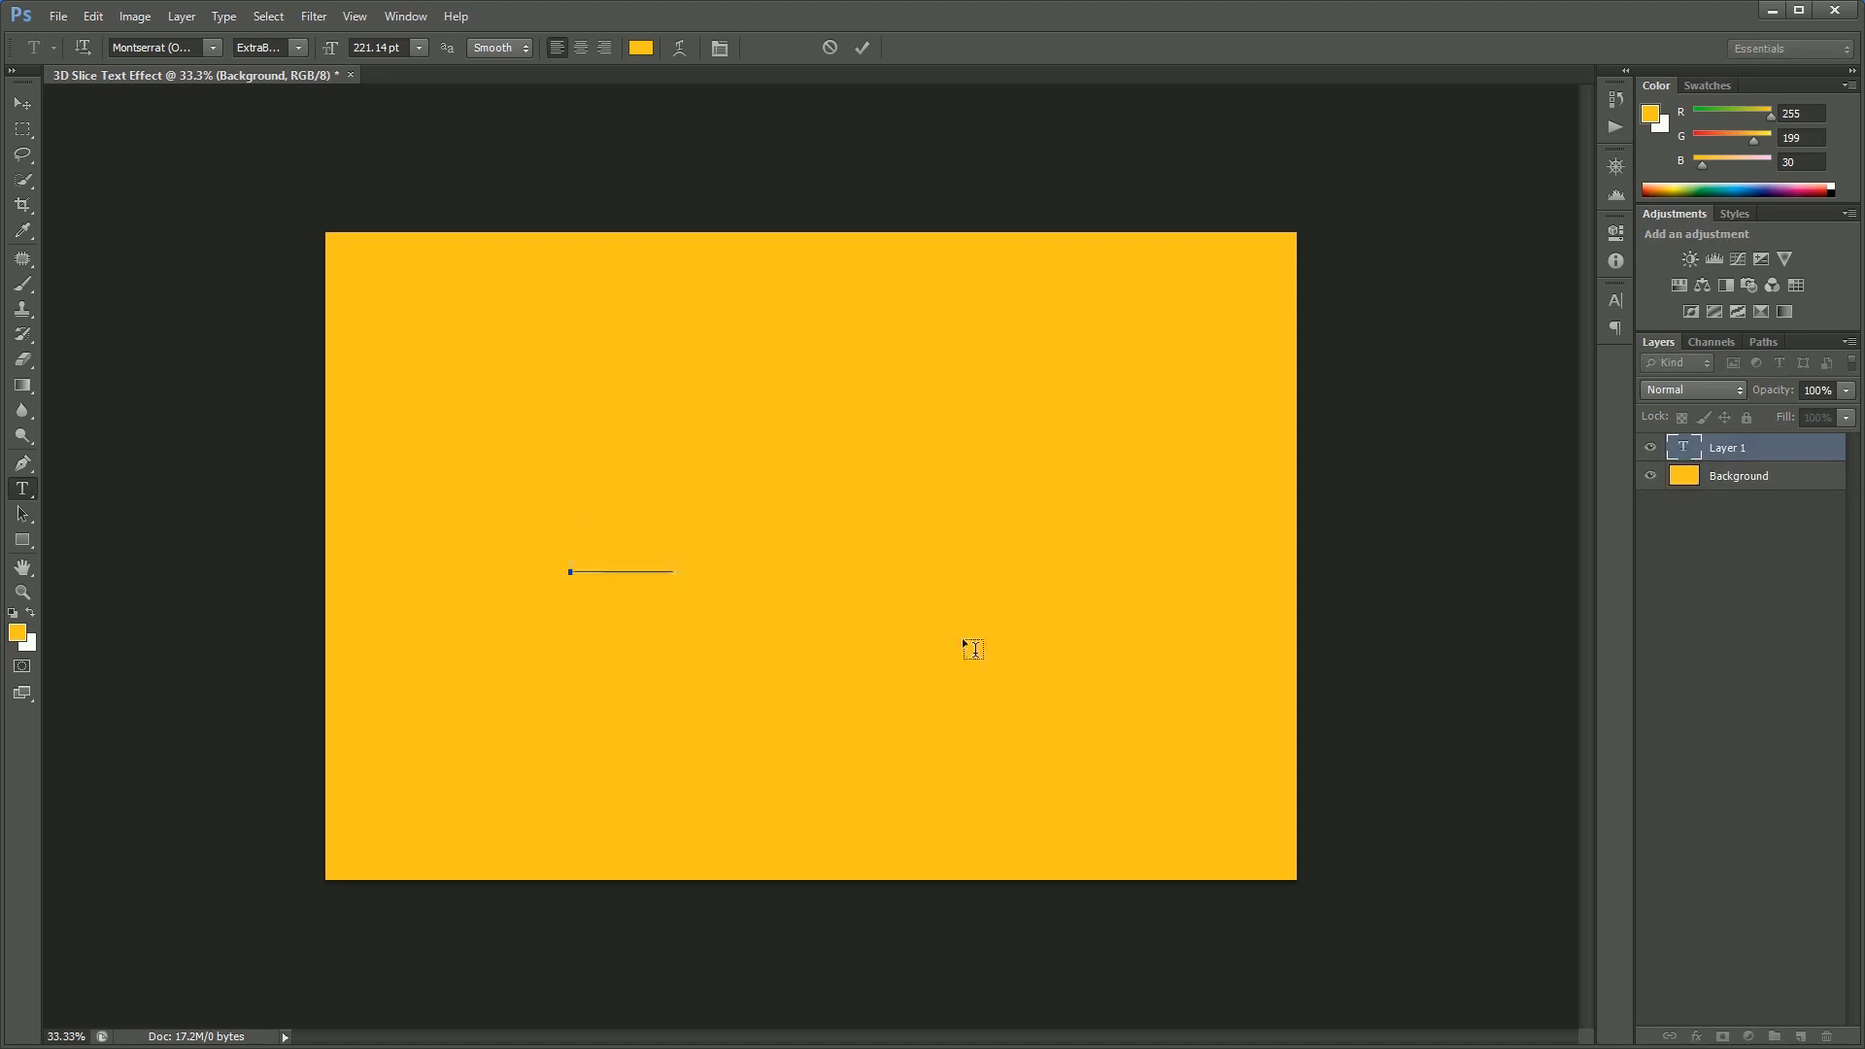
type("D SLICE")
Change the colour of the whole "3D SLICE" text to white (ffffff) and commit the text
key("ctrl+a")
left_click(642, 48)
left_click(1242, 283)
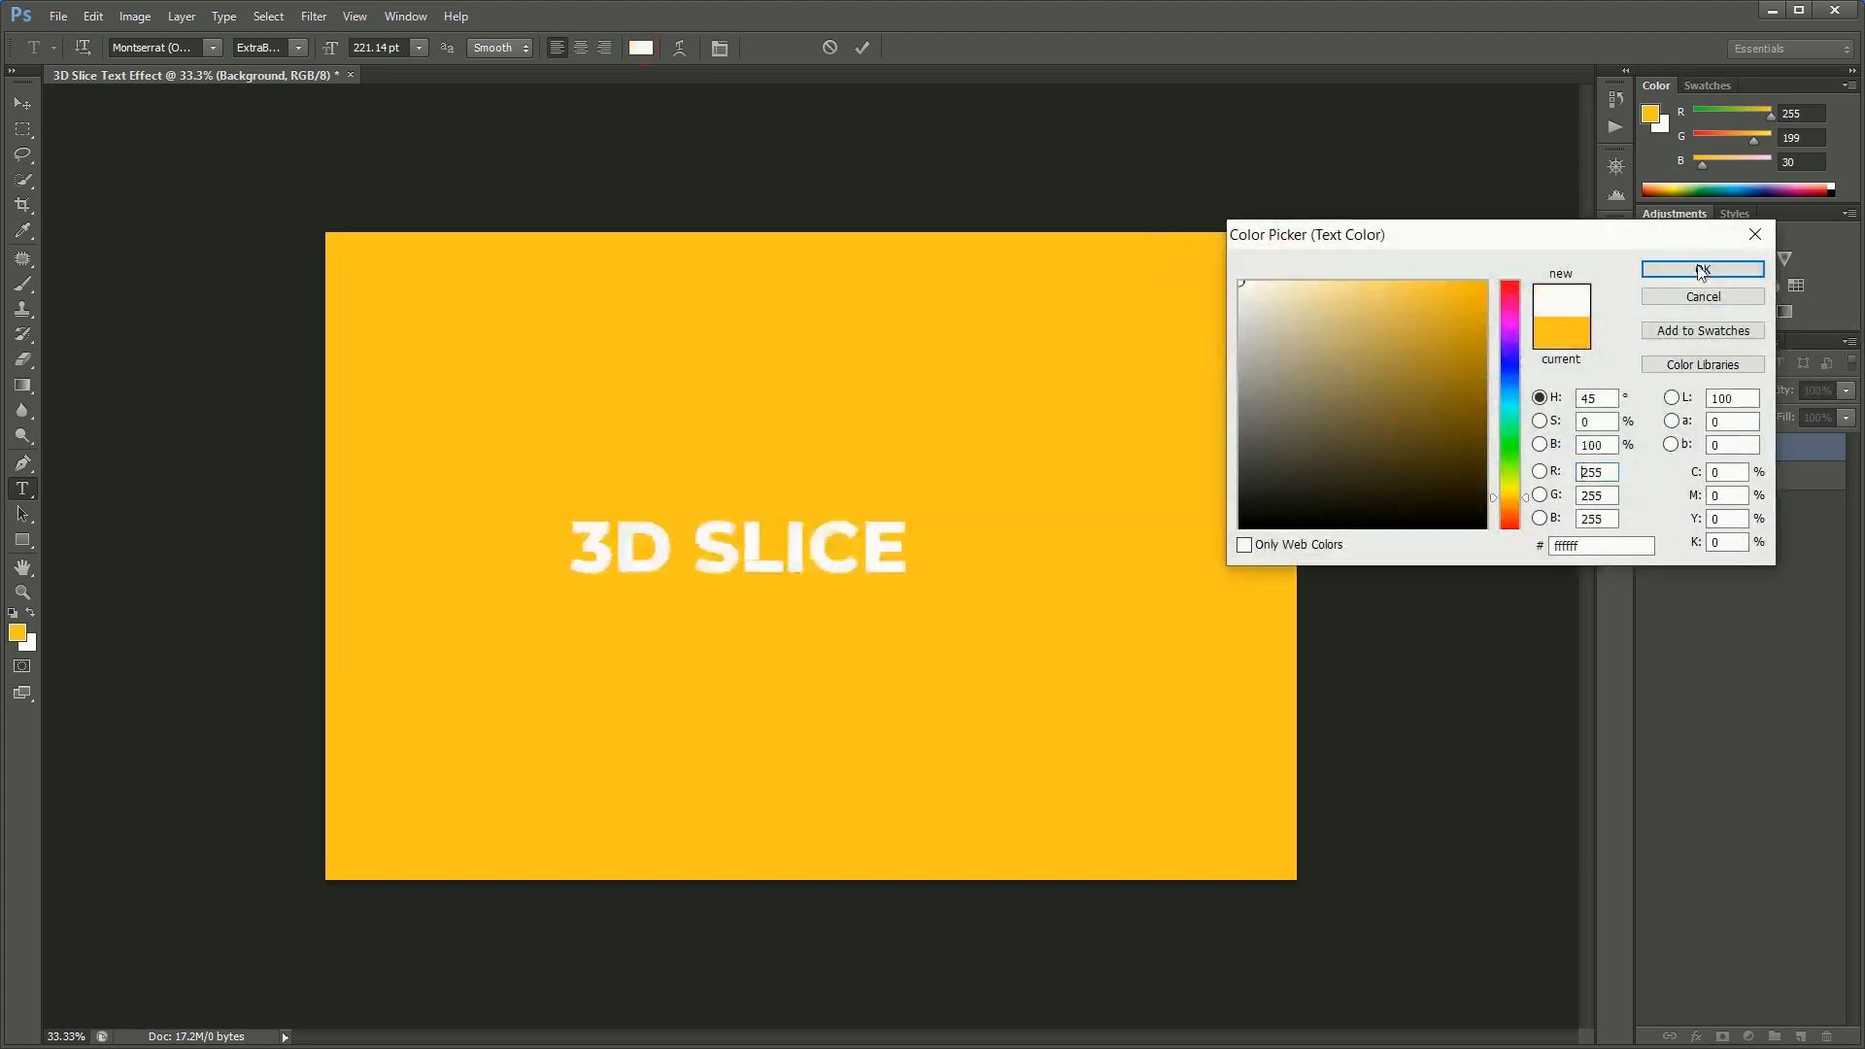
left_click(1702, 267)
left_click(23, 103)
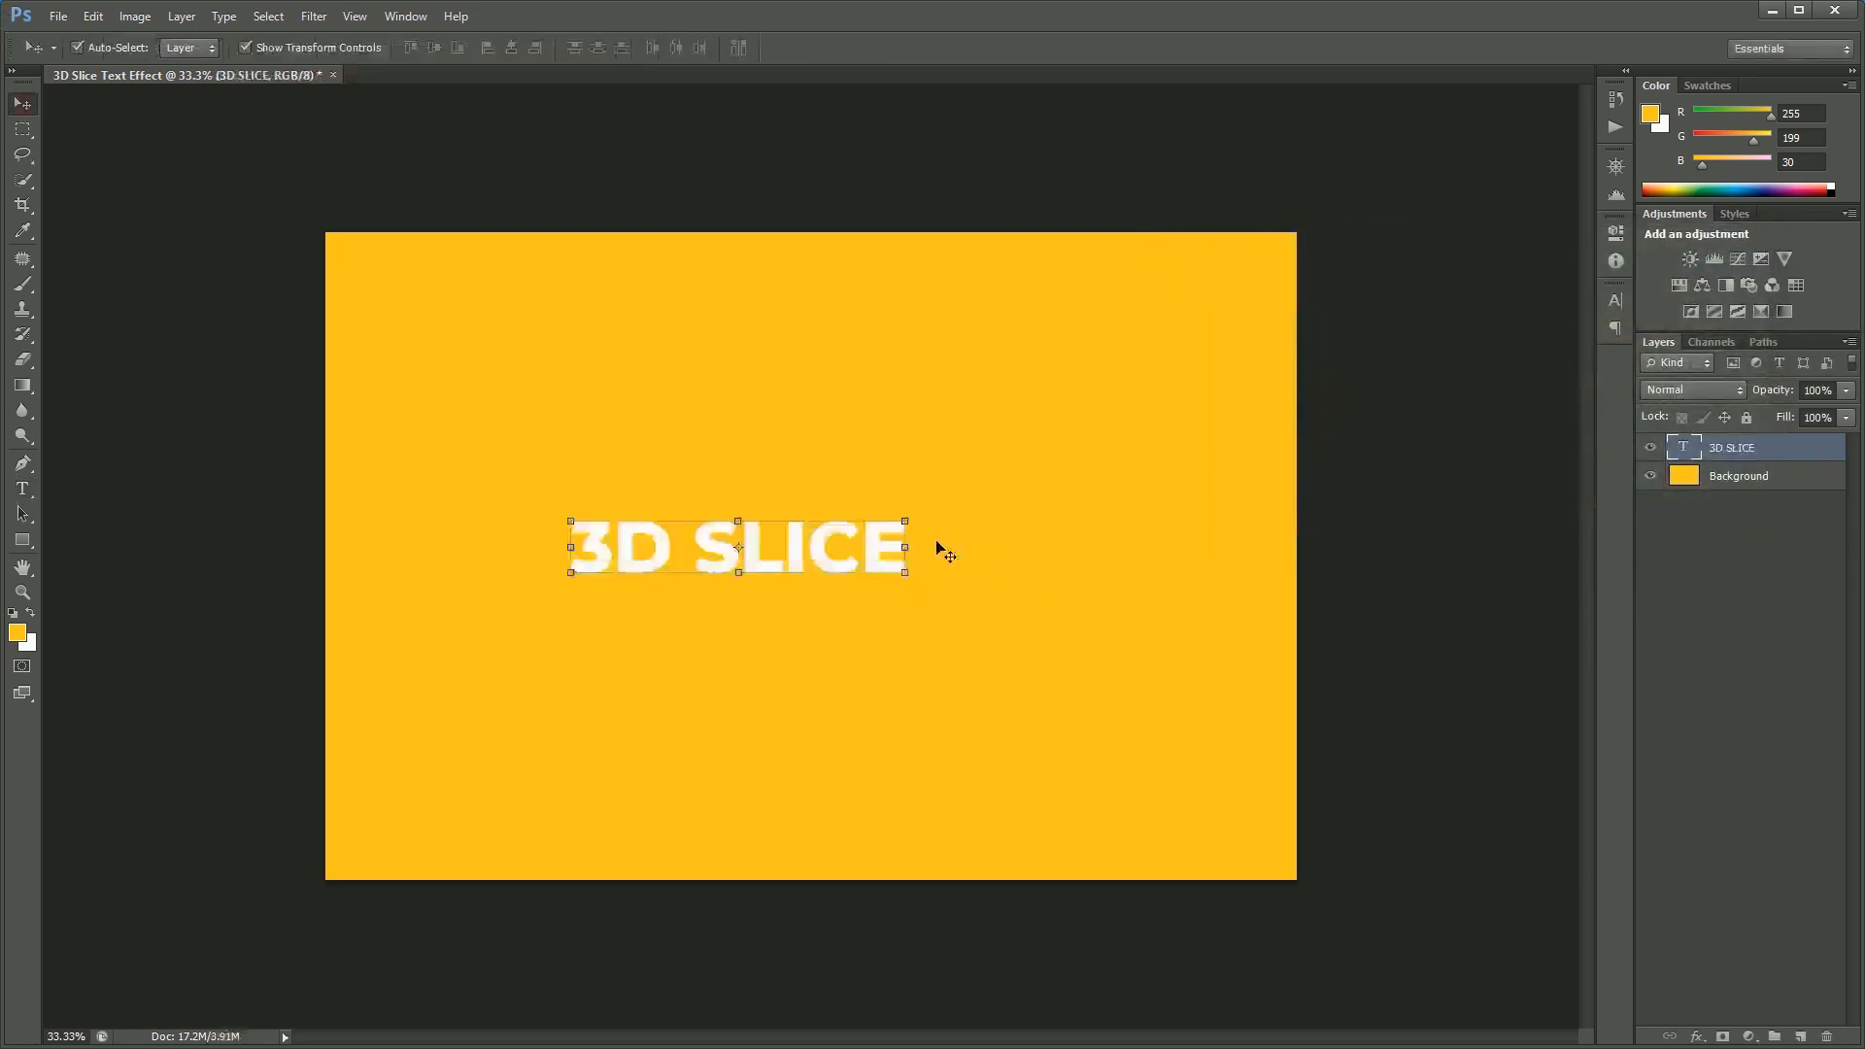
Enlarge the 3D SLICE text until it extends past both sides of the canvas and convert its layer to a Smart Object
key("ctrl+t")
left_click_drag(905, 521, 1329, 407)
left_click_drag(1022, 530, 1070, 511)
key("Return")
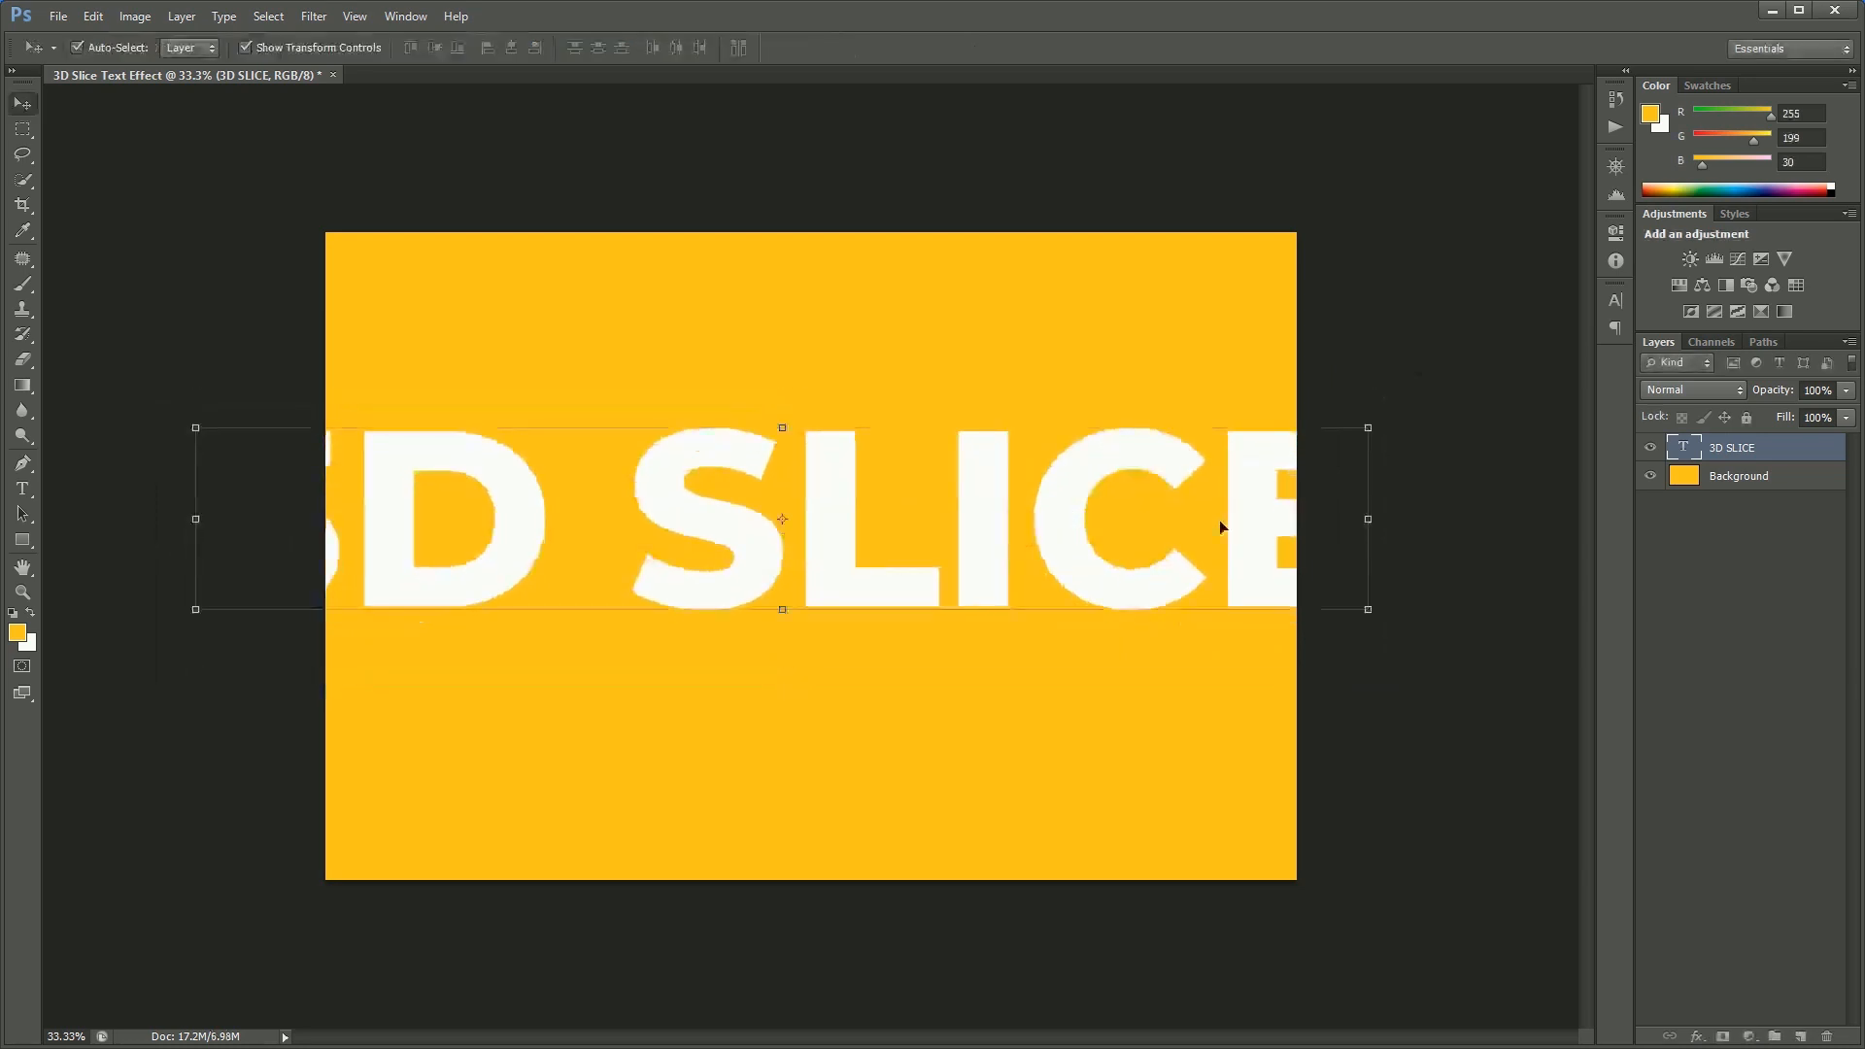
right_click(1752, 457)
left_click(1636, 327)
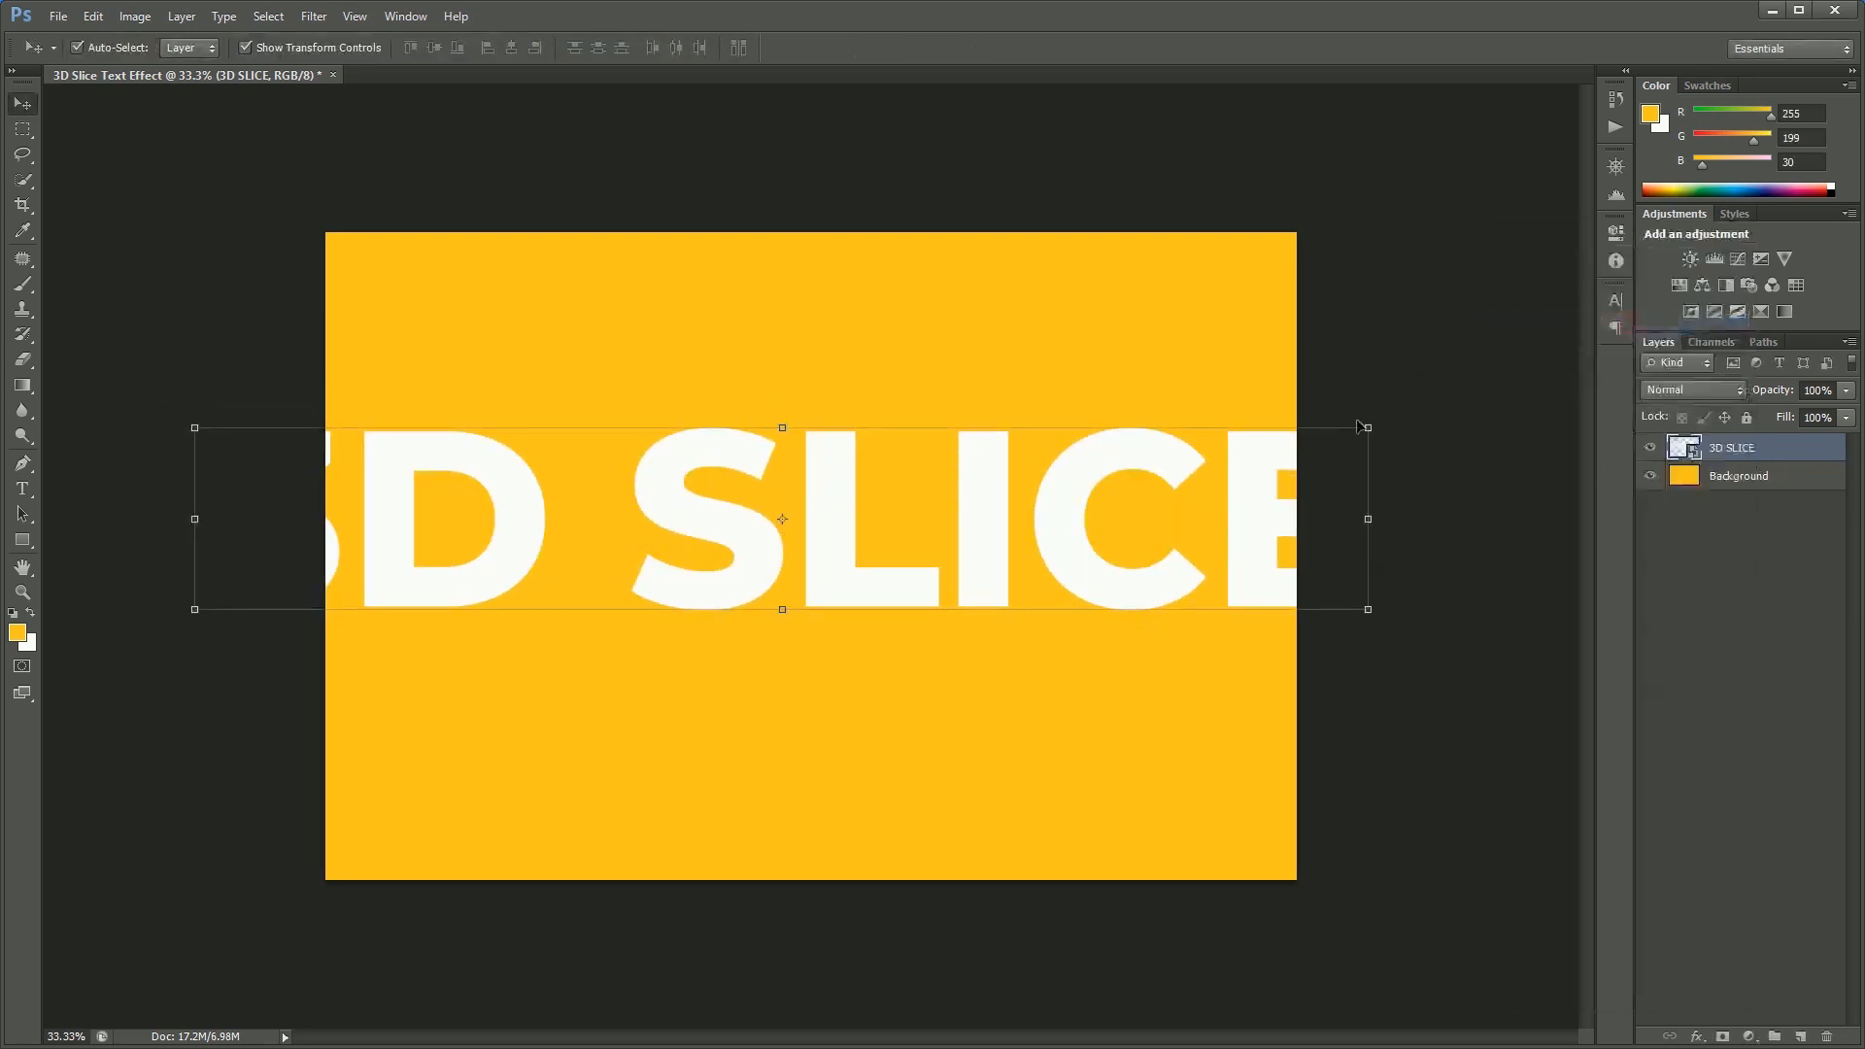
Scale the 3D SLICE Smart Object down to about 54% and rename its layer as "Your text here"
key("ctrl+t")
left_click_drag(1369, 428, 1101, 470)
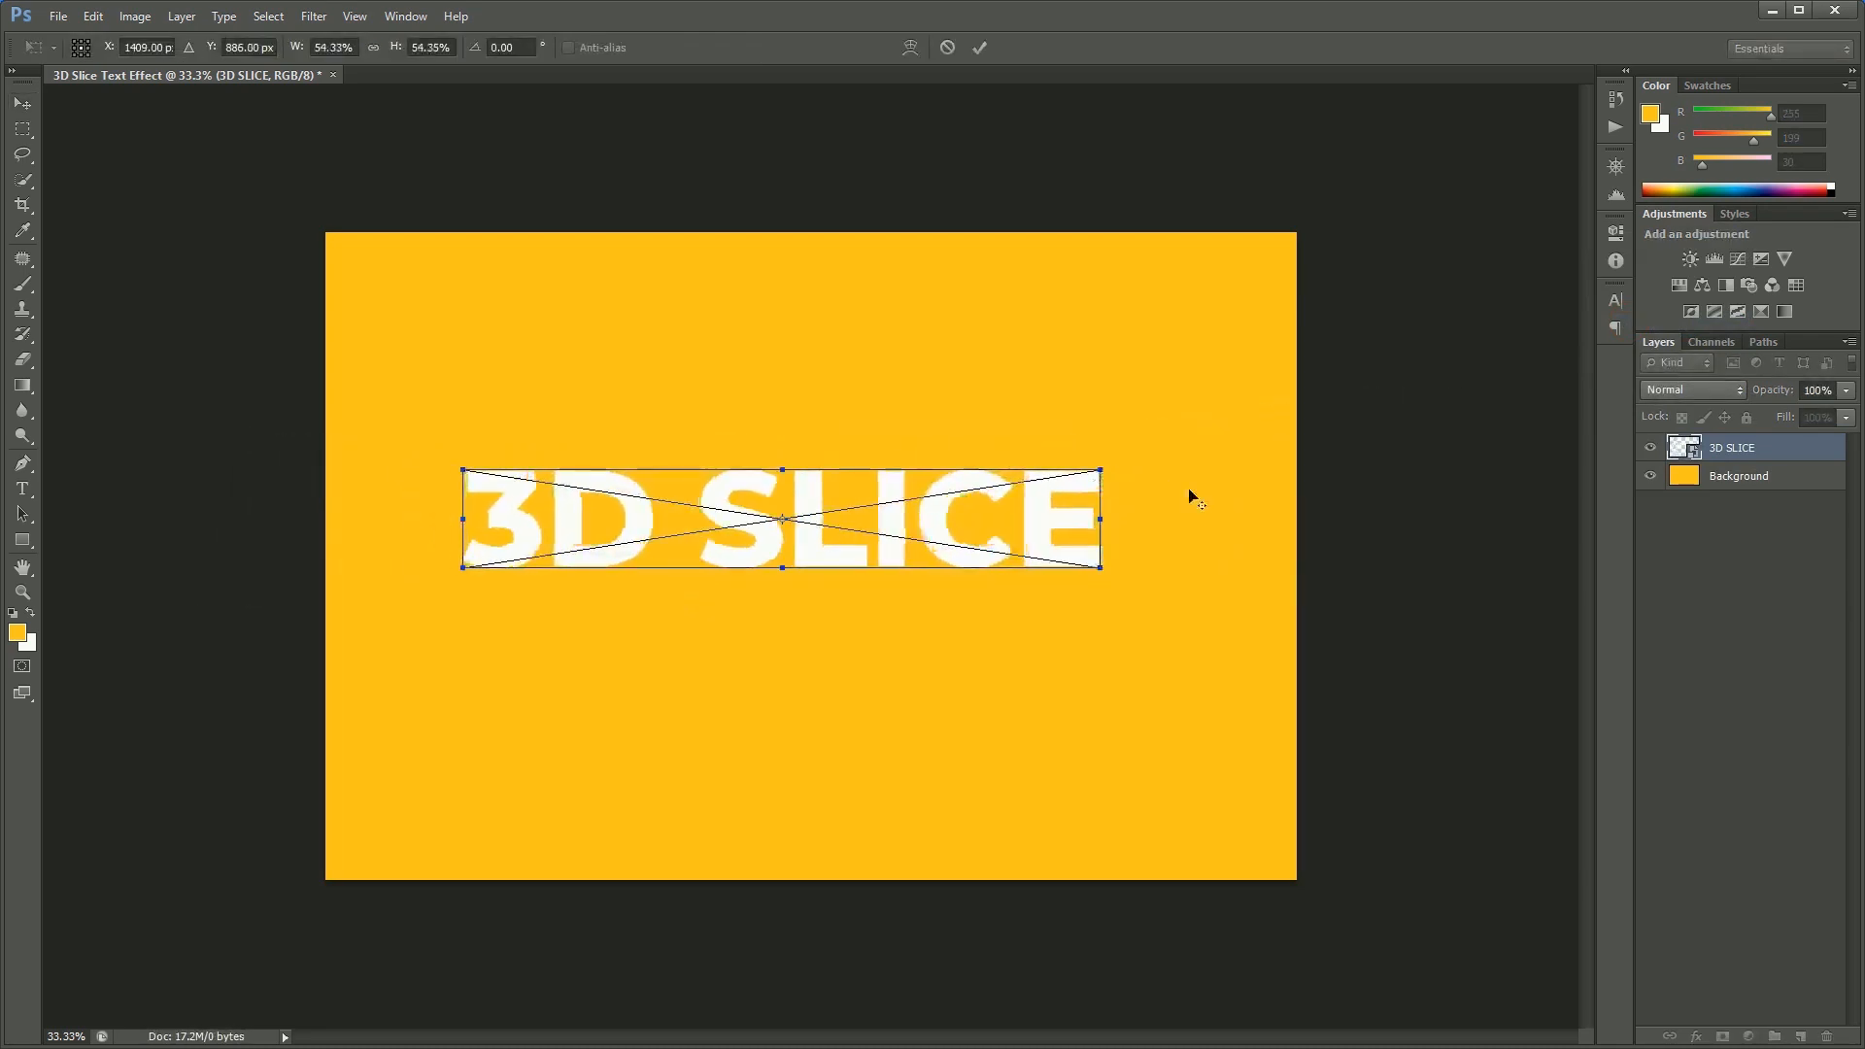
key("Return")
double_click(1731, 448)
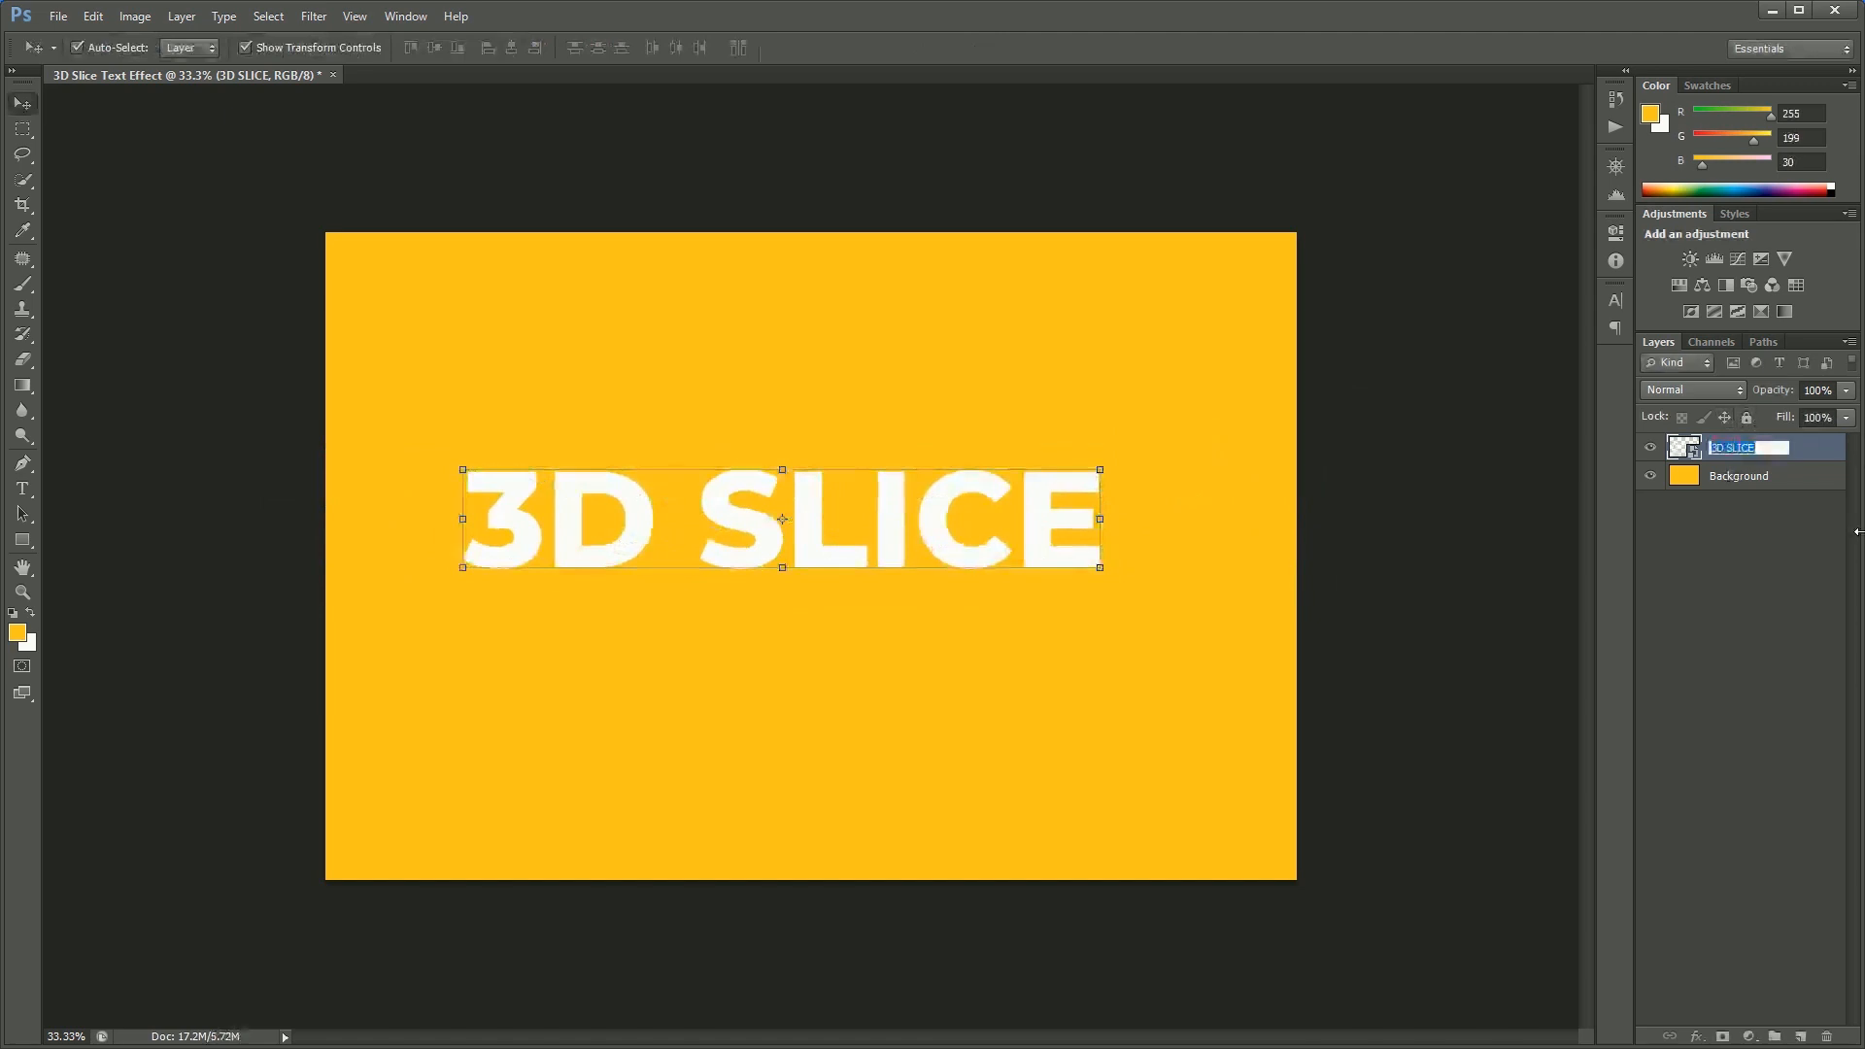
type("Your text here")
key("Return")
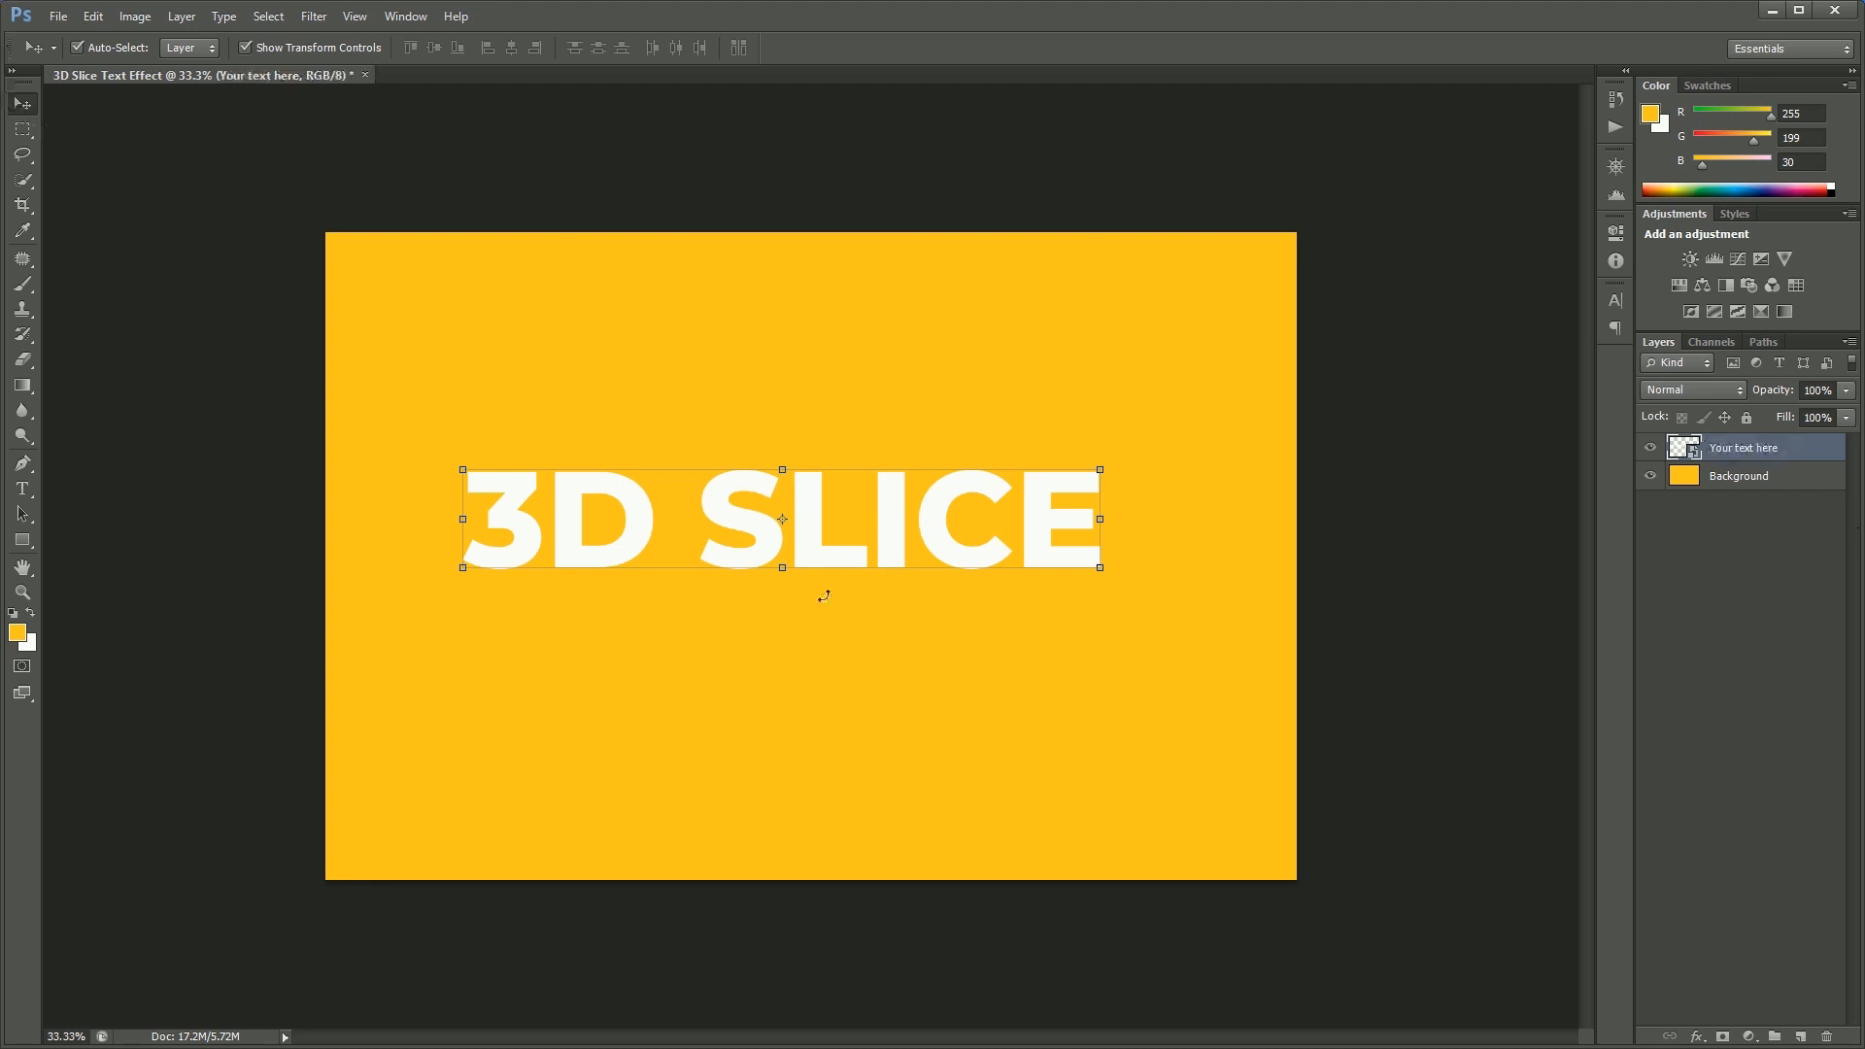
Centre the text horizontally and start distorting it, pulling its four corners into a slanted perspective that rises to the right
mouse_move(851, 559)
left_mouse_down()
mouse_move(866, 583)
mouse_move(872, 560)
left_mouse_up()
key("ctrl+t")
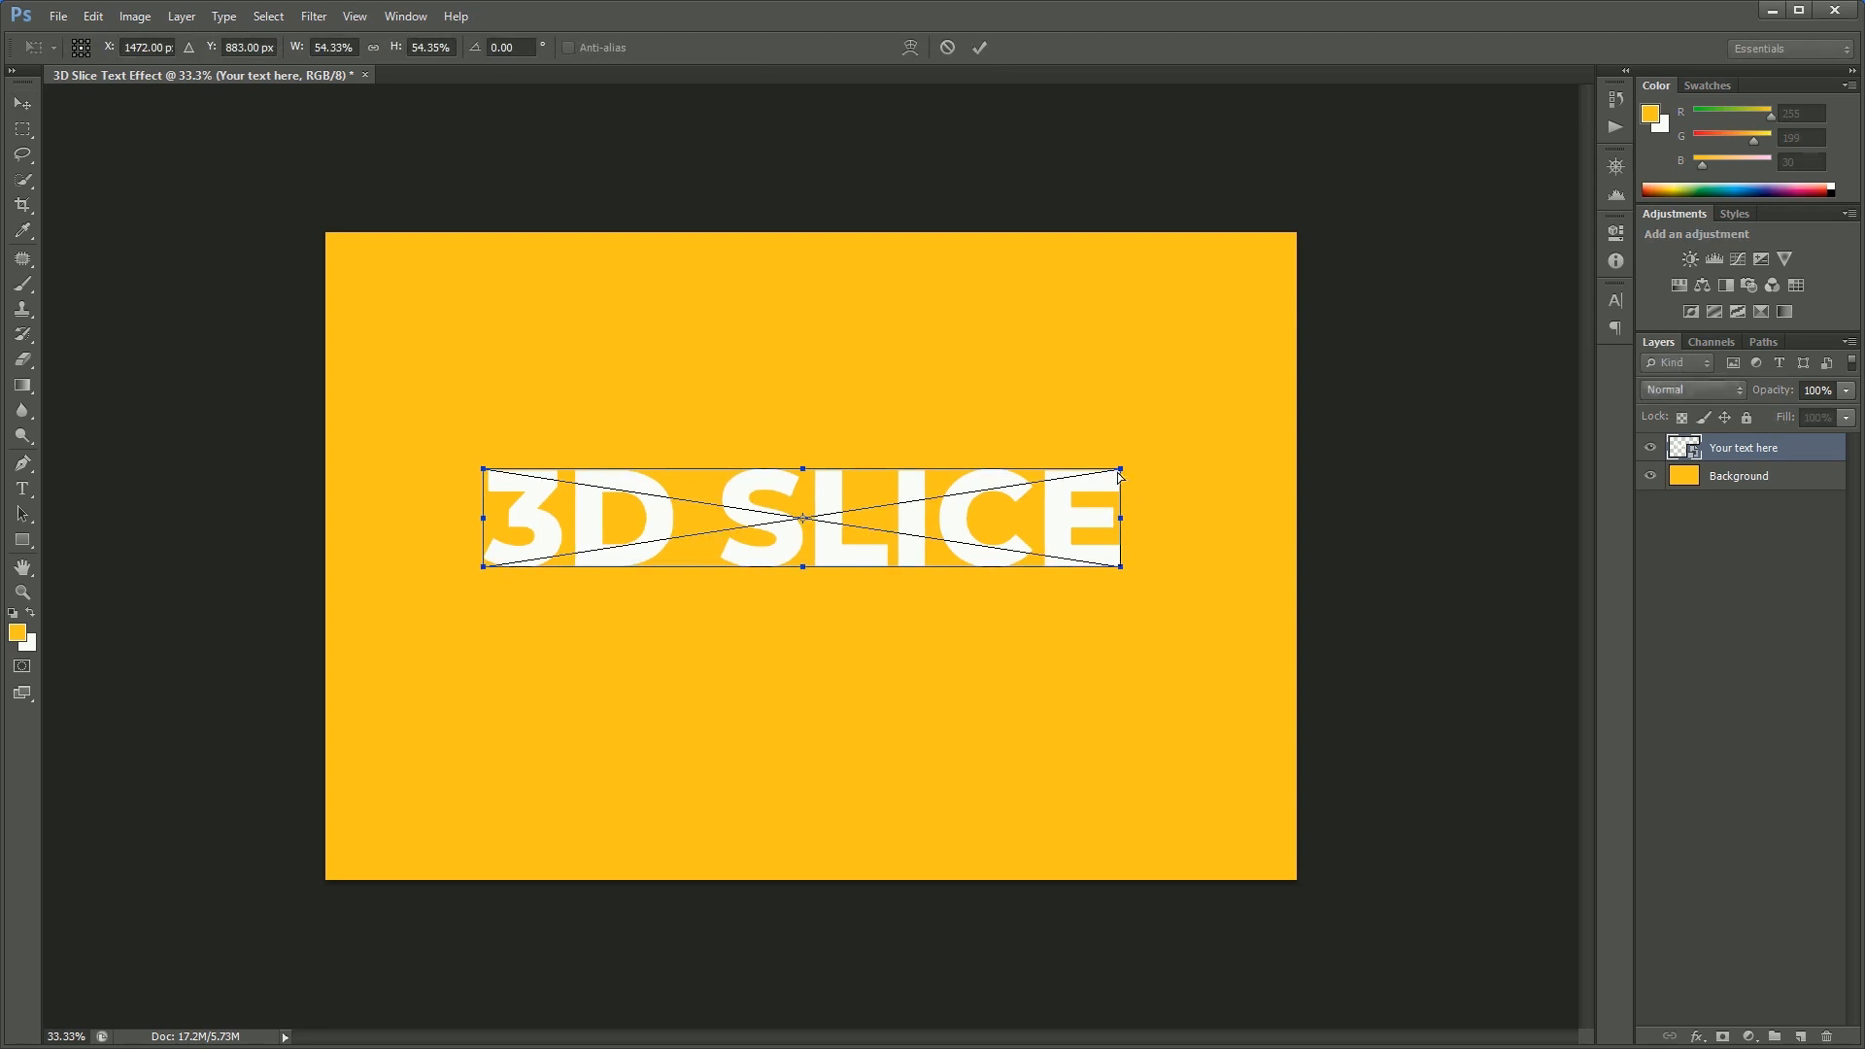
left_click_drag(1121, 476, 1052, 432)
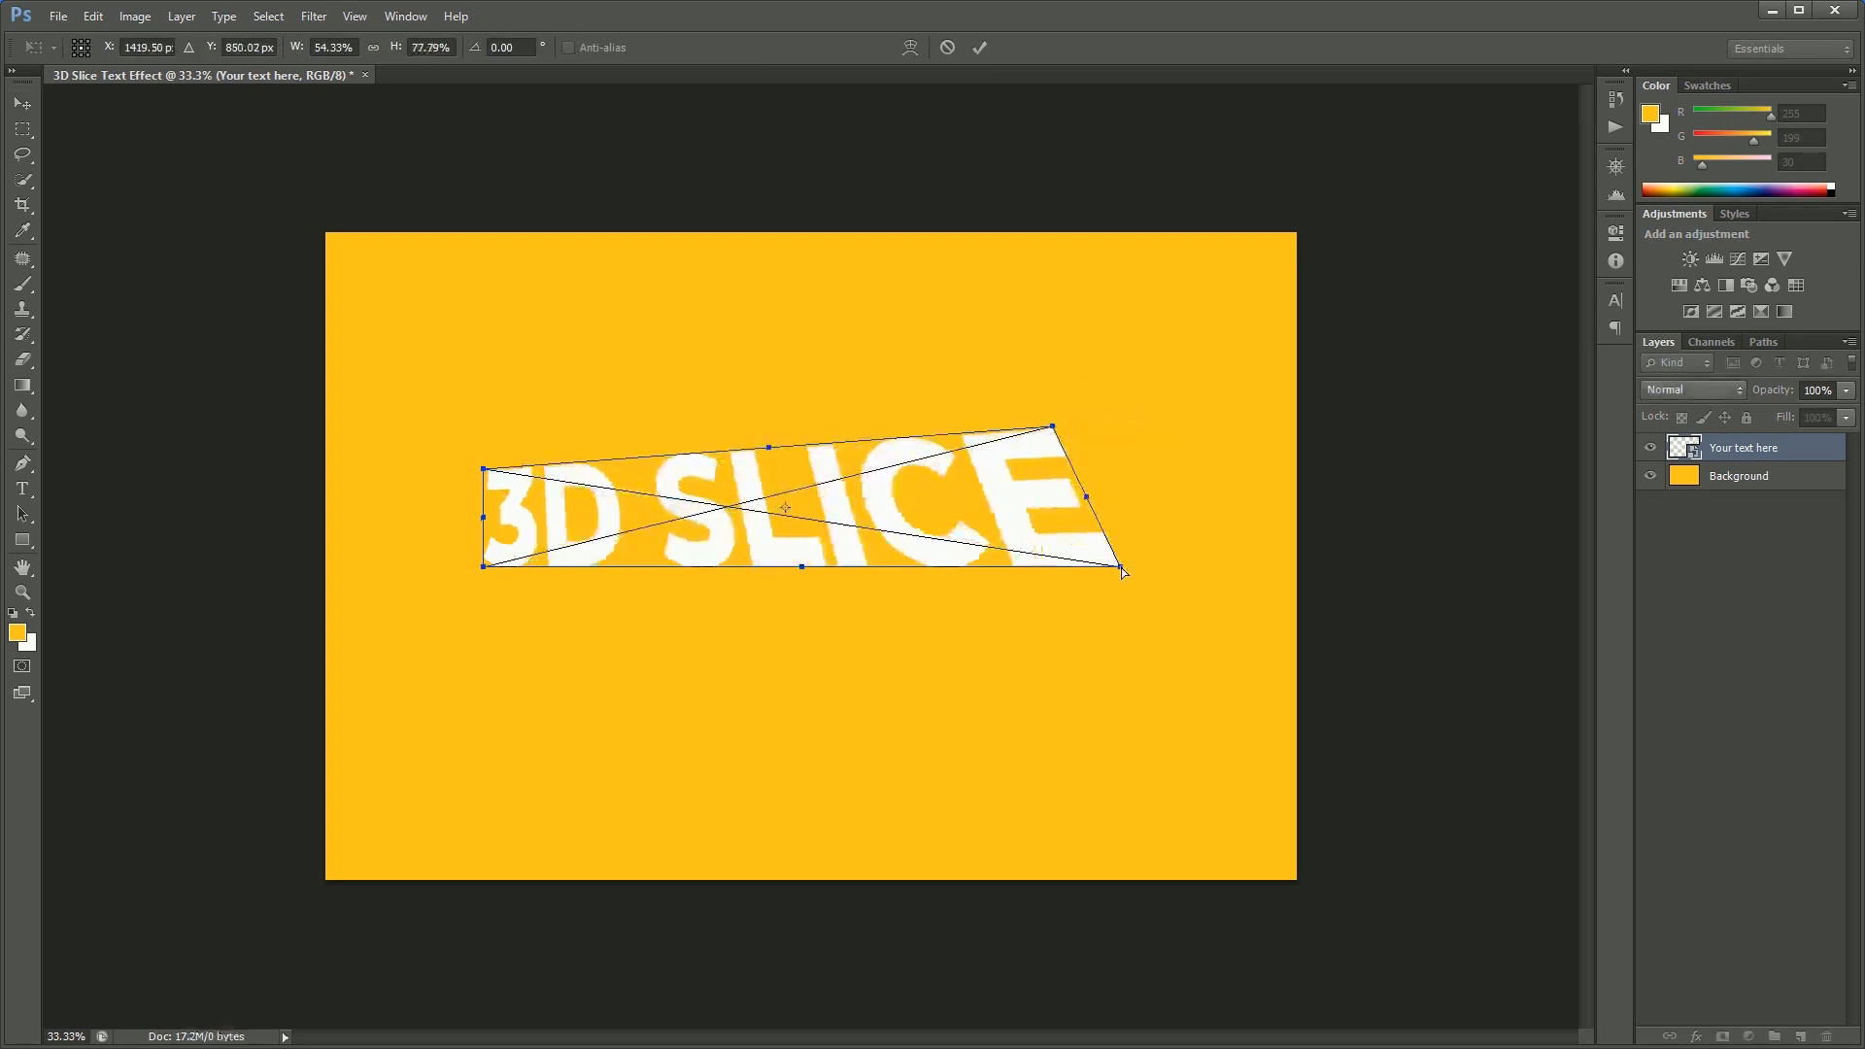
left_click_drag(1122, 569, 1148, 536)
left_click_drag(486, 568, 568, 689)
left_click_drag(477, 475, 428, 546)
Fine-tune the corners and edges of the text distortion into an even tilted perspective and apply the transform
left_click_drag(1046, 431, 1012, 432)
left_click_drag(1087, 488, 1129, 474)
left_click_drag(925, 544, 913, 547)
left_click_drag(551, 692, 553, 690)
left_click_drag(1044, 417, 1041, 408)
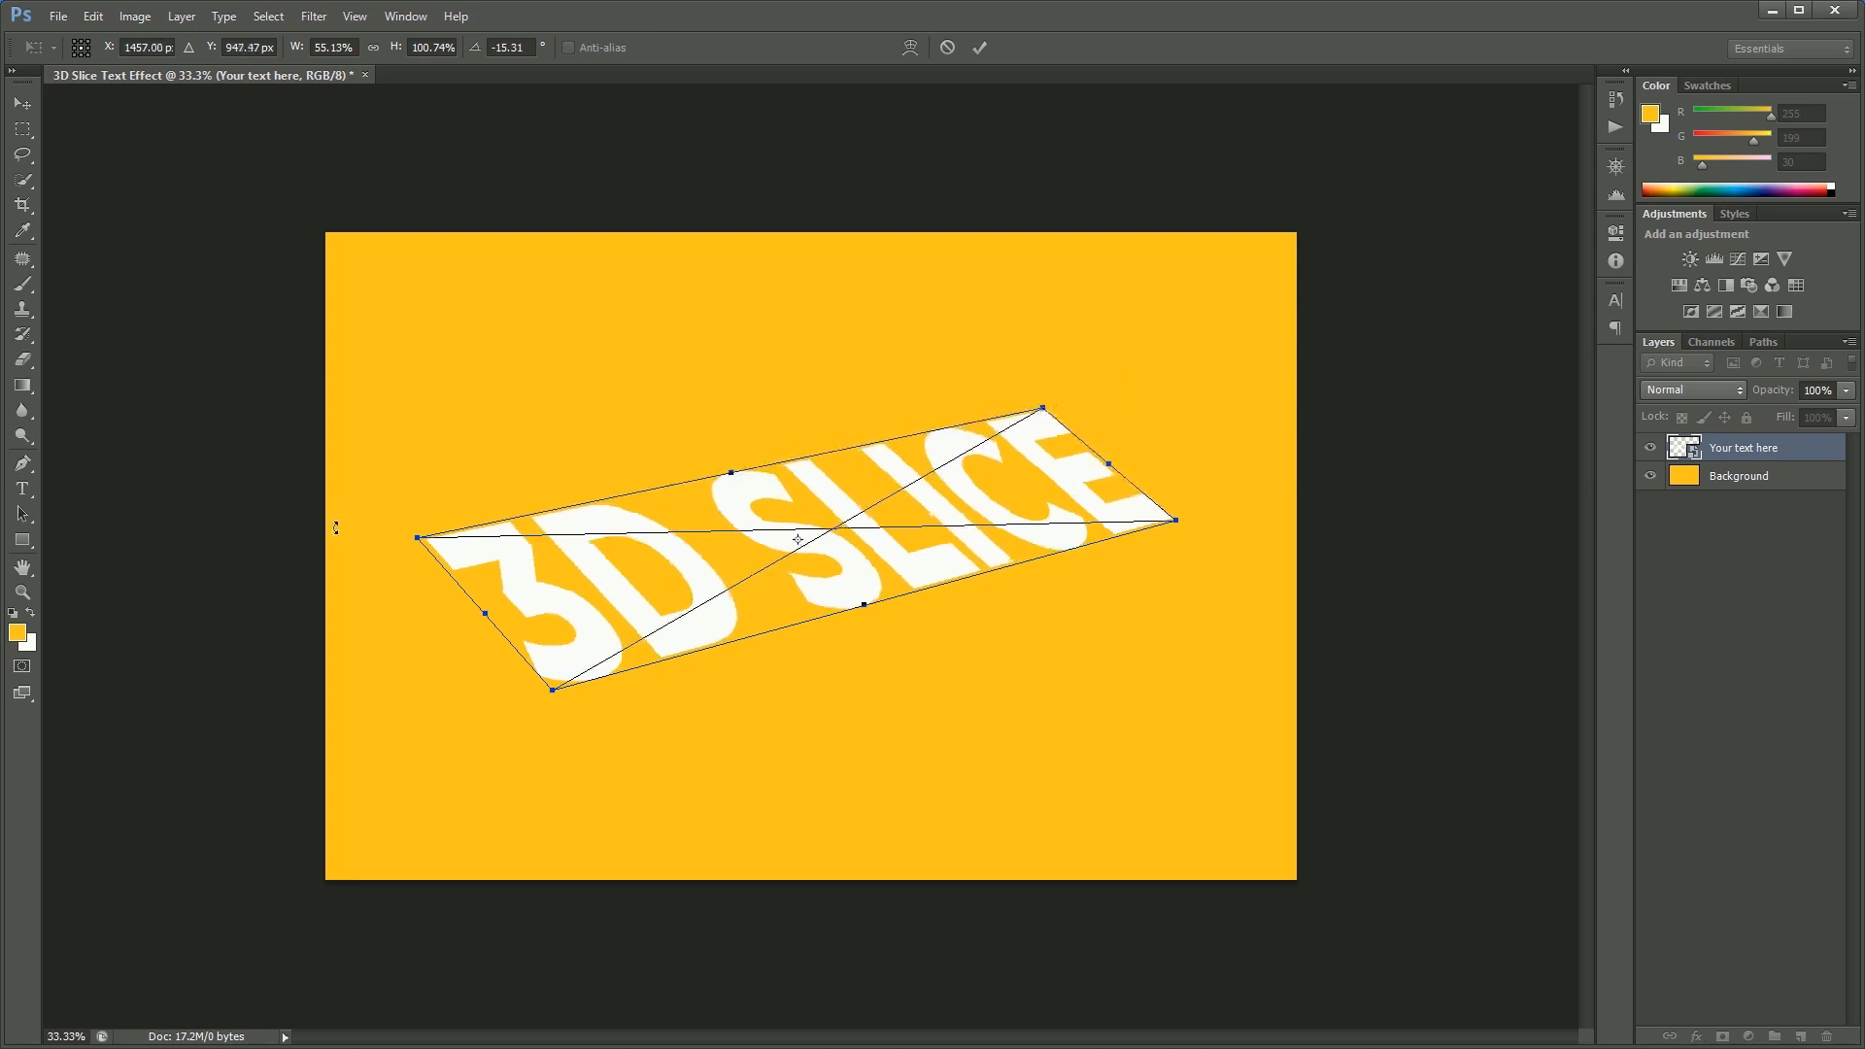
left_click_drag(420, 547, 422, 549)
key("Return")
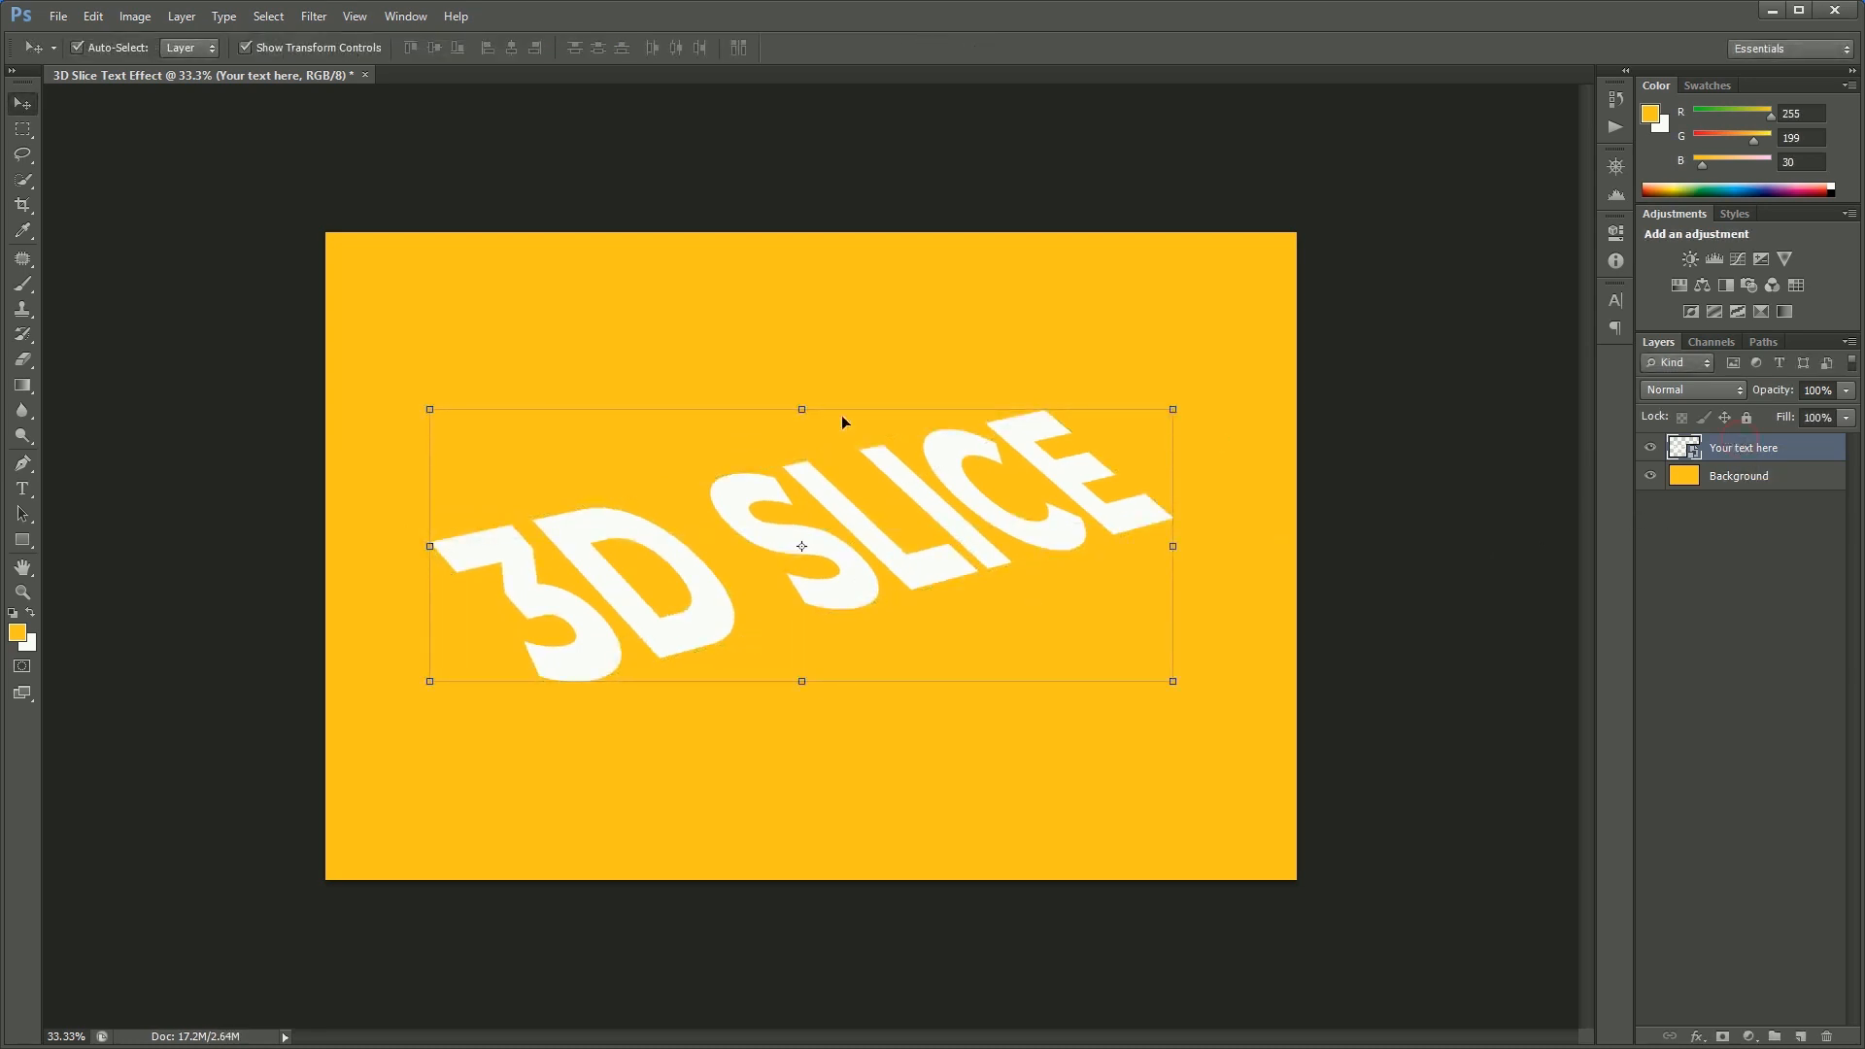
Draw a closed Pen tool path around the upper canvas, its lower edge cutting through the text on a slight upward slant
left_click(23, 464)
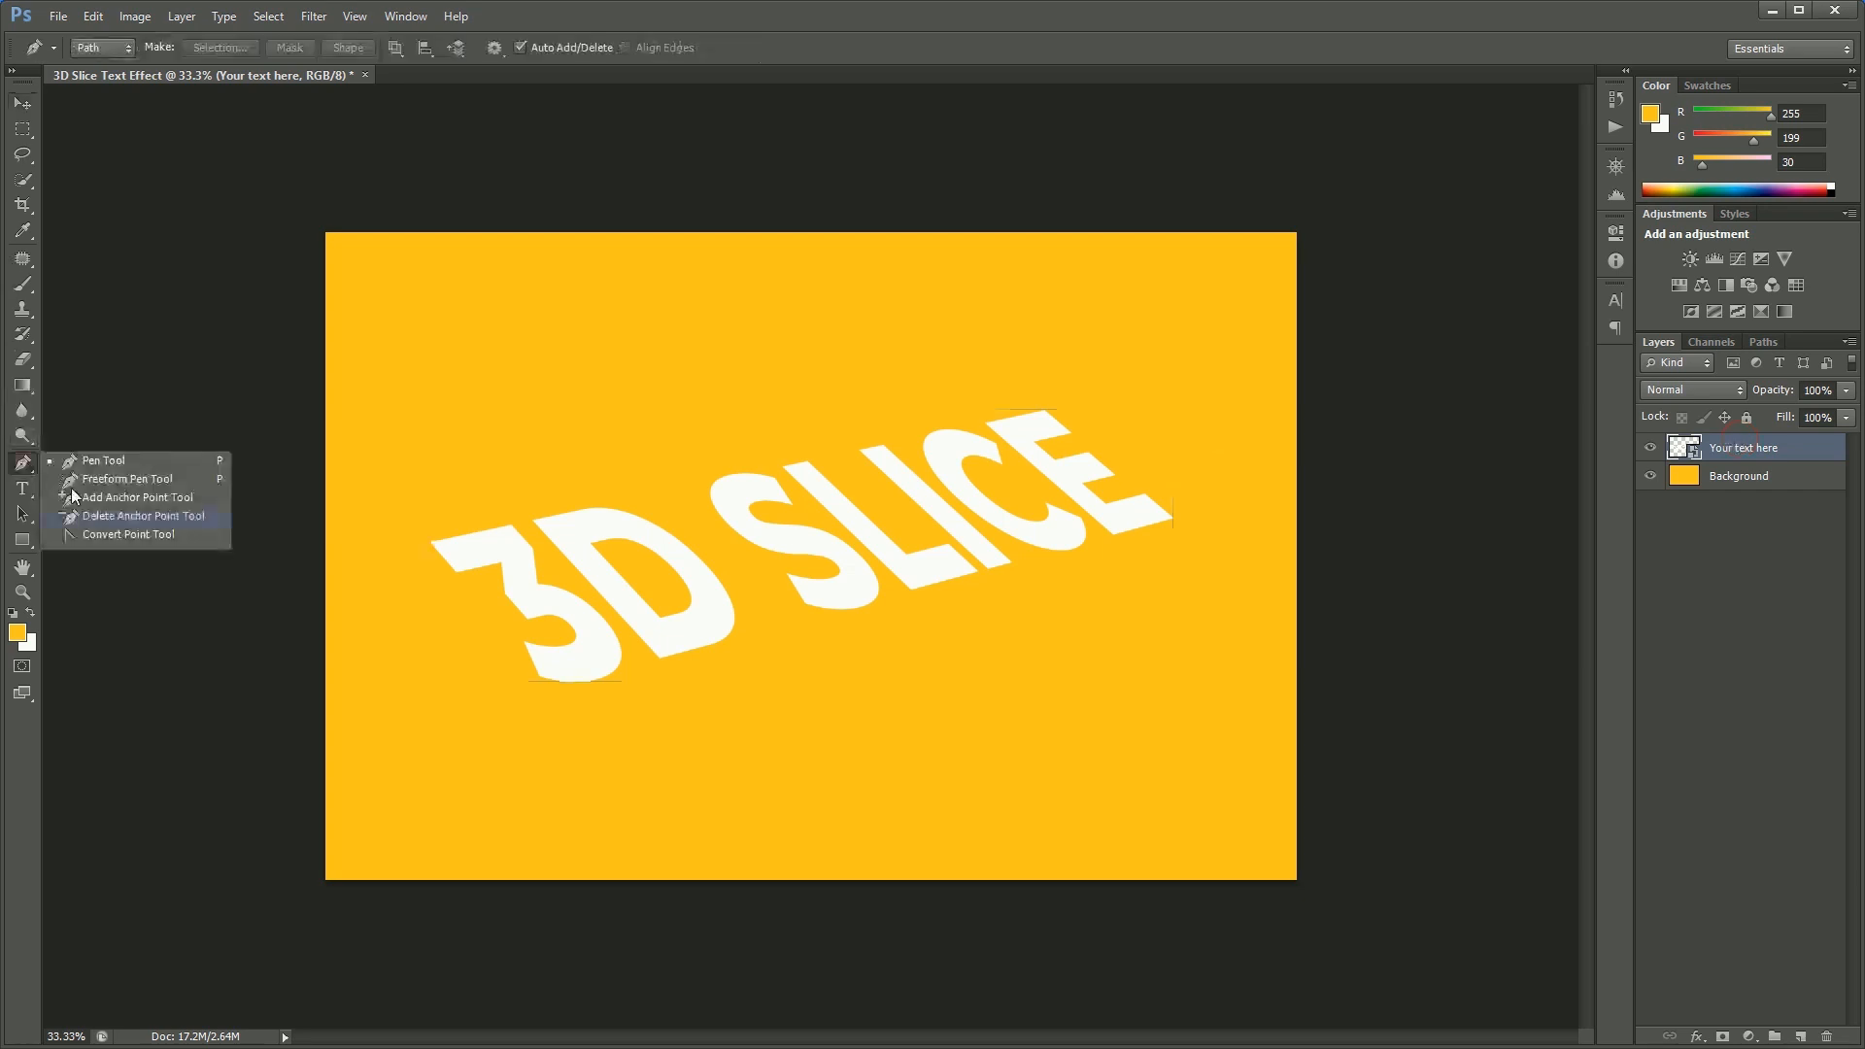
left_click(93, 458)
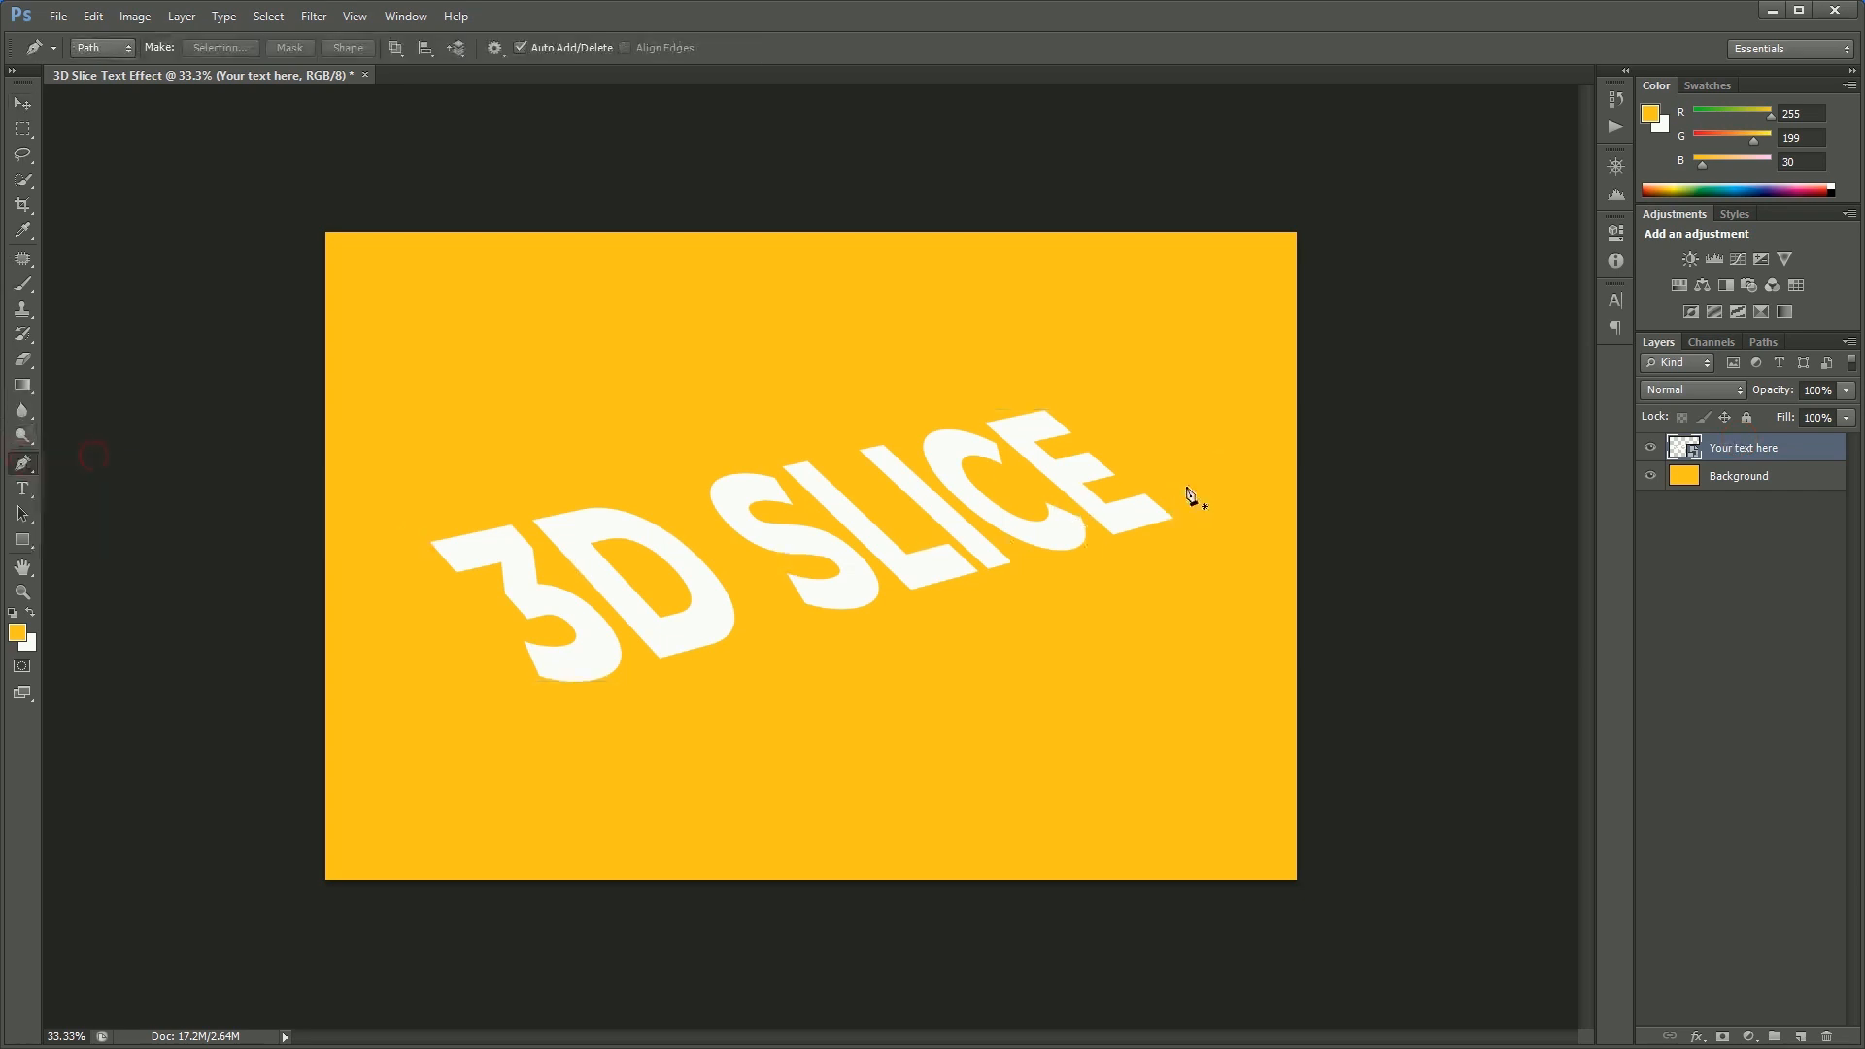
left_click(107, 47)
left_click(1307, 493)
left_click(314, 569)
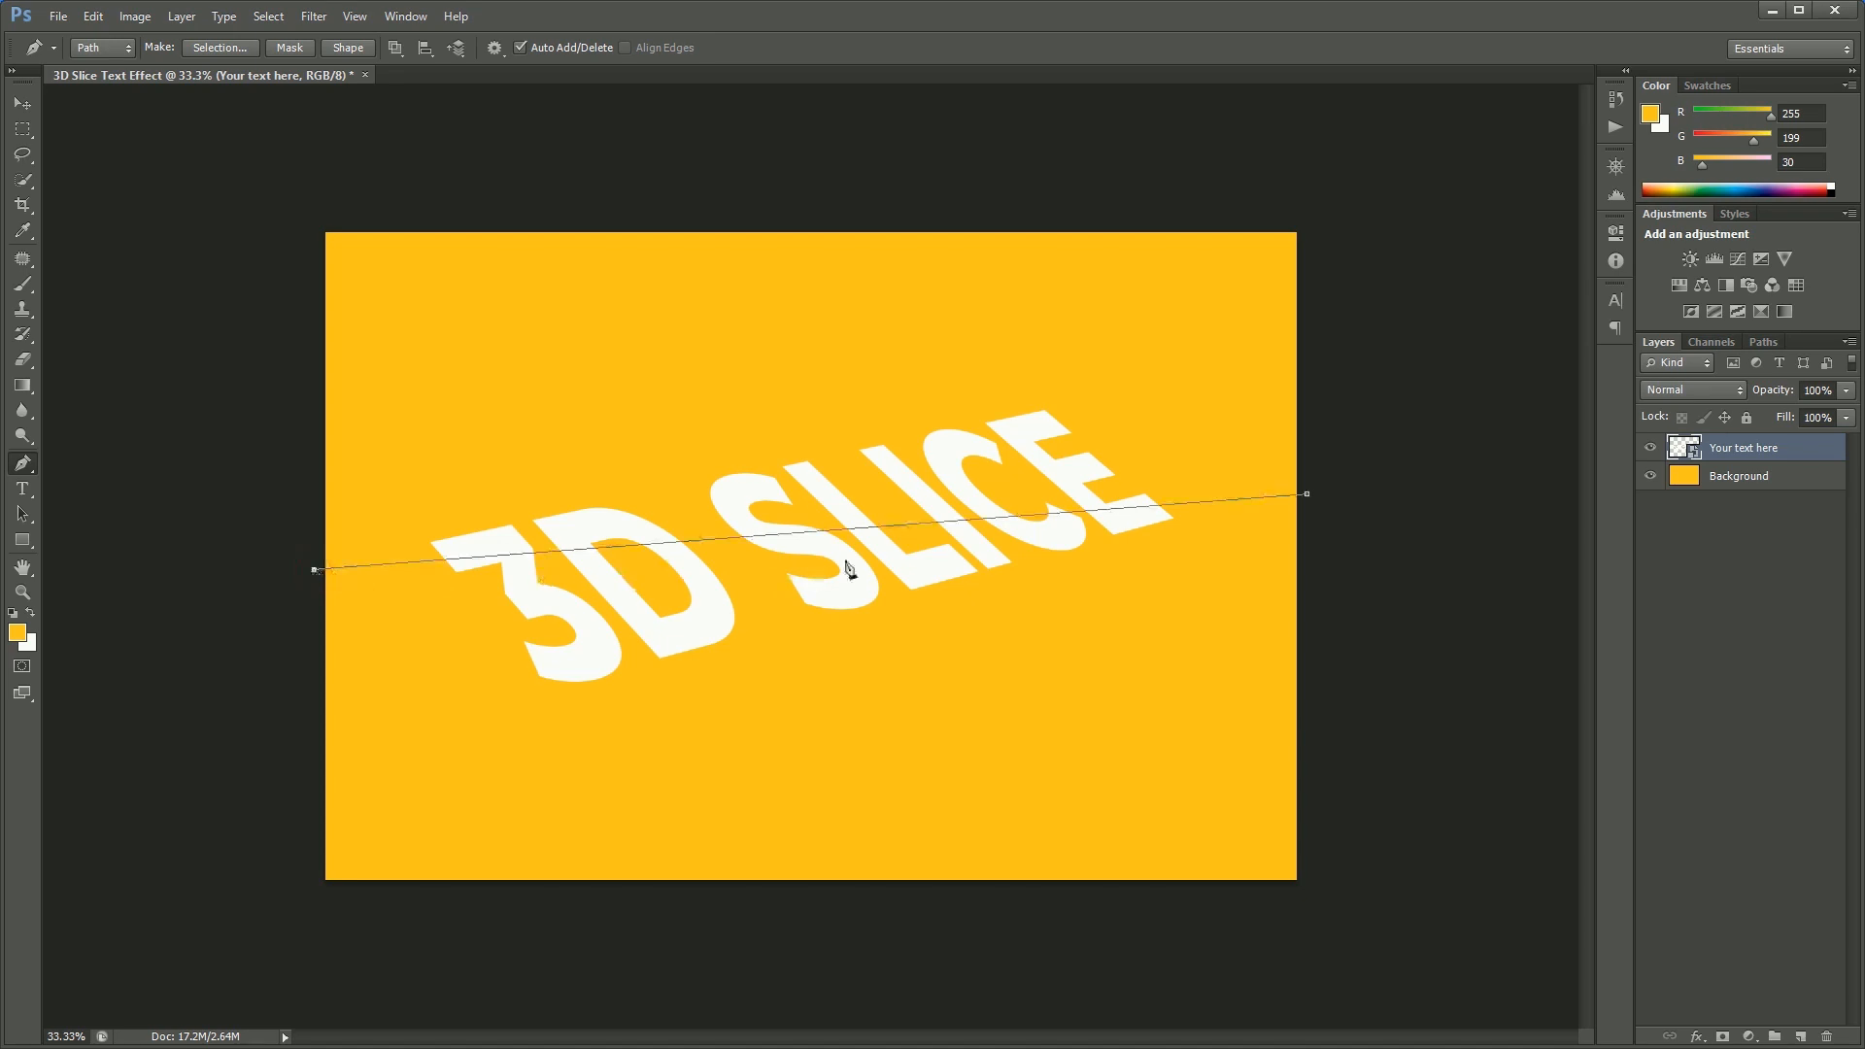
left_click(313, 214)
left_click(1296, 218)
left_click(1308, 495)
left_click(1305, 220, "ctrl")
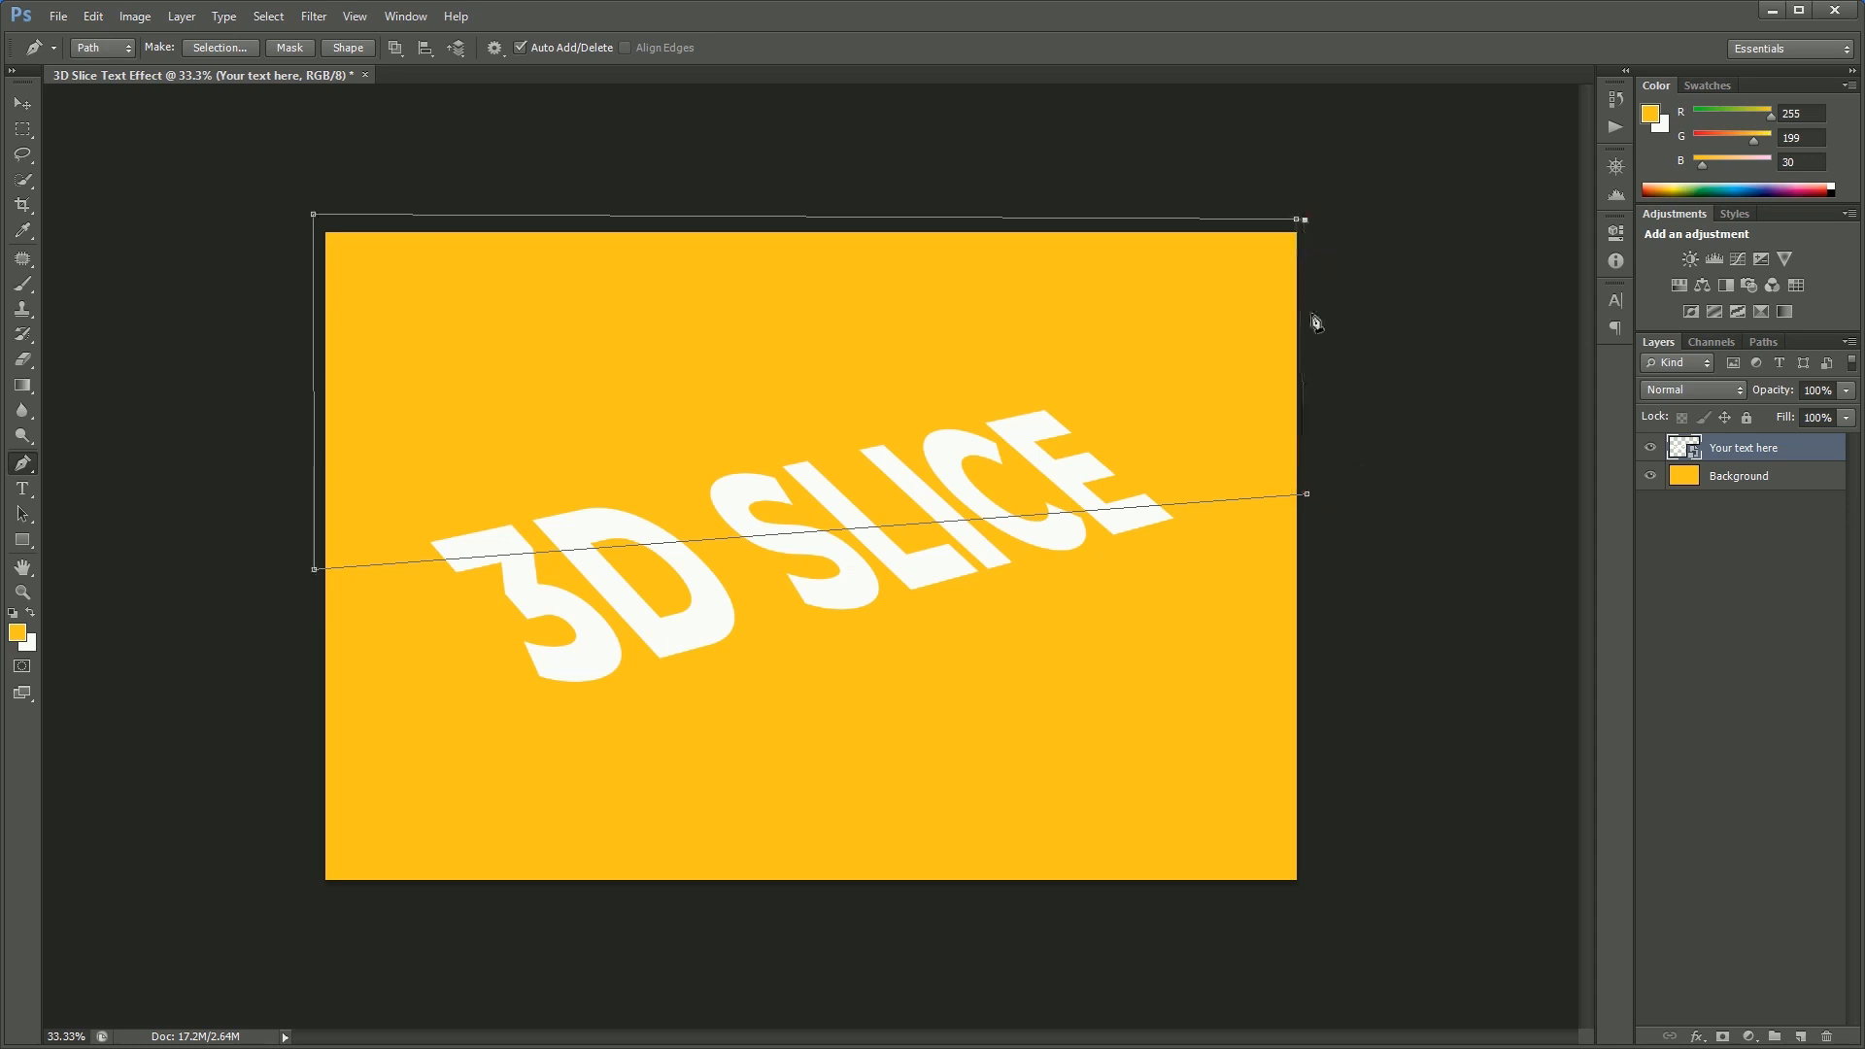
left_click(1571, 491, "ctrl")
Turn the path into a new selection with 0 pixels feather and mask the text layer to its upper half
right_click(1176, 397)
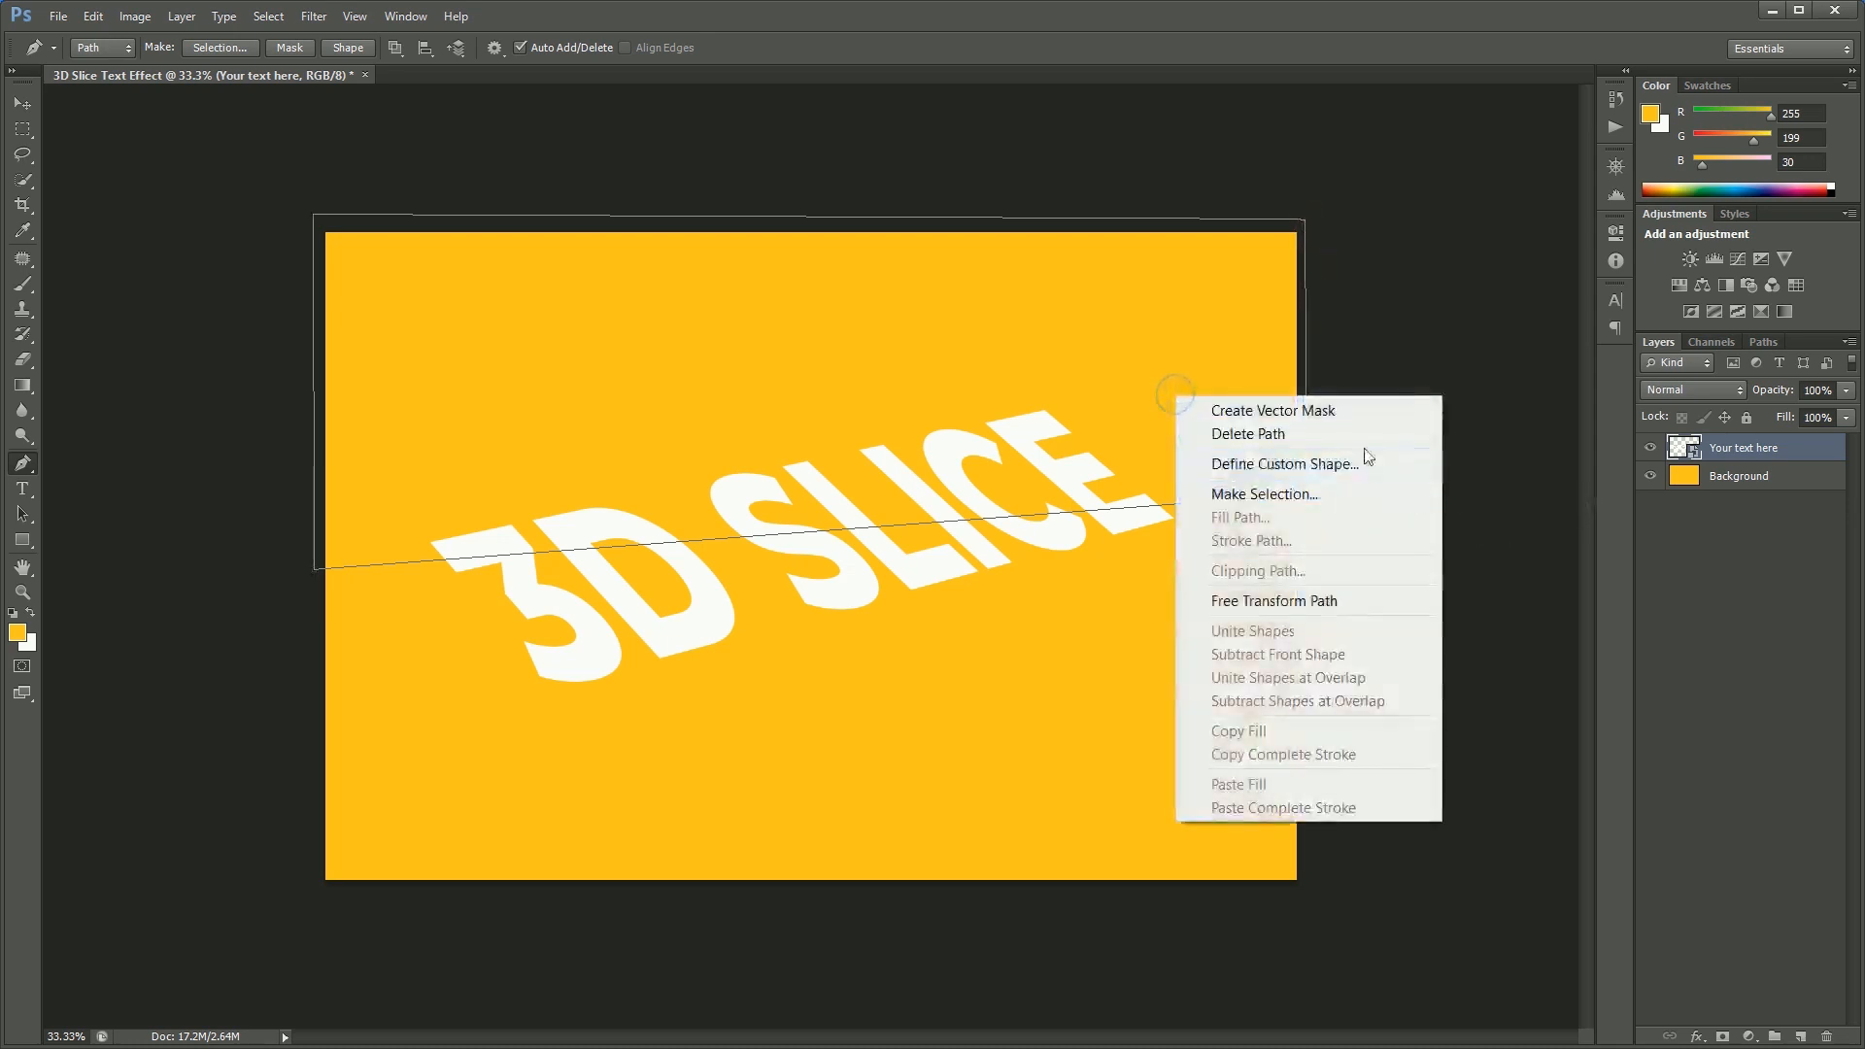
left_click(1337, 491)
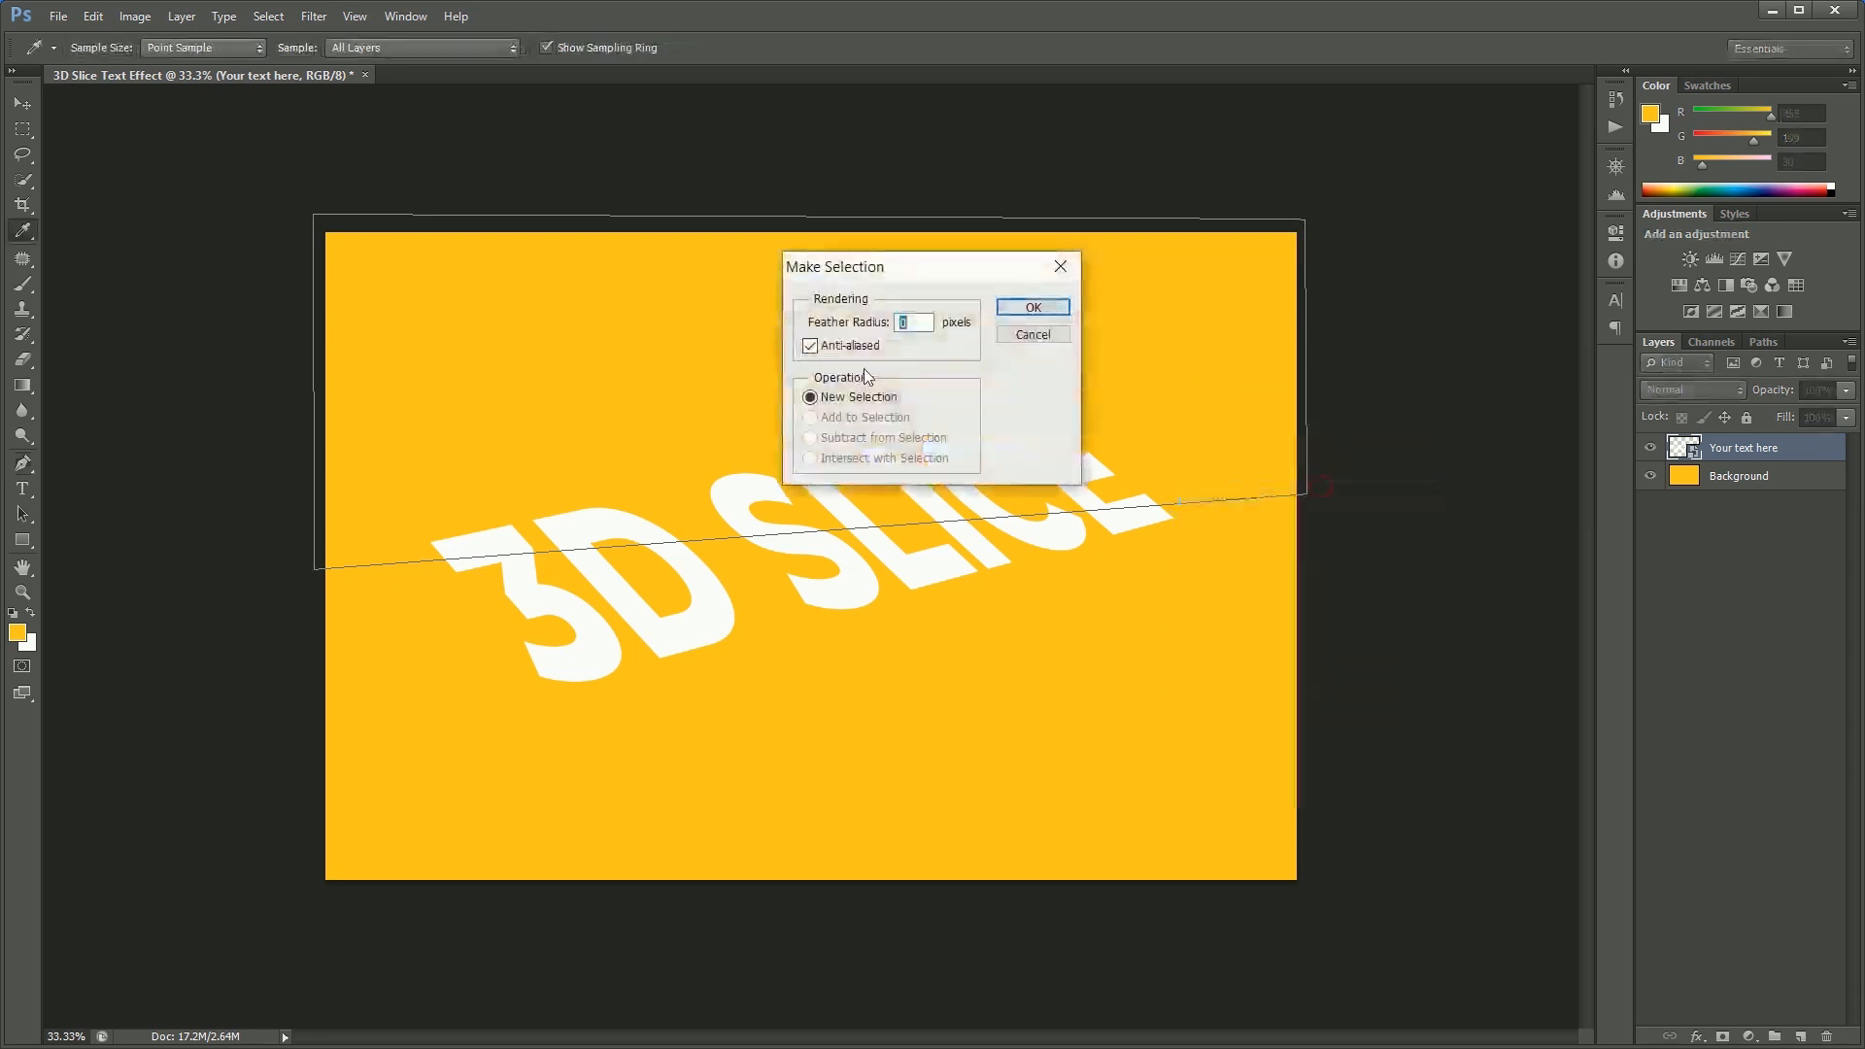
left_click(1035, 302)
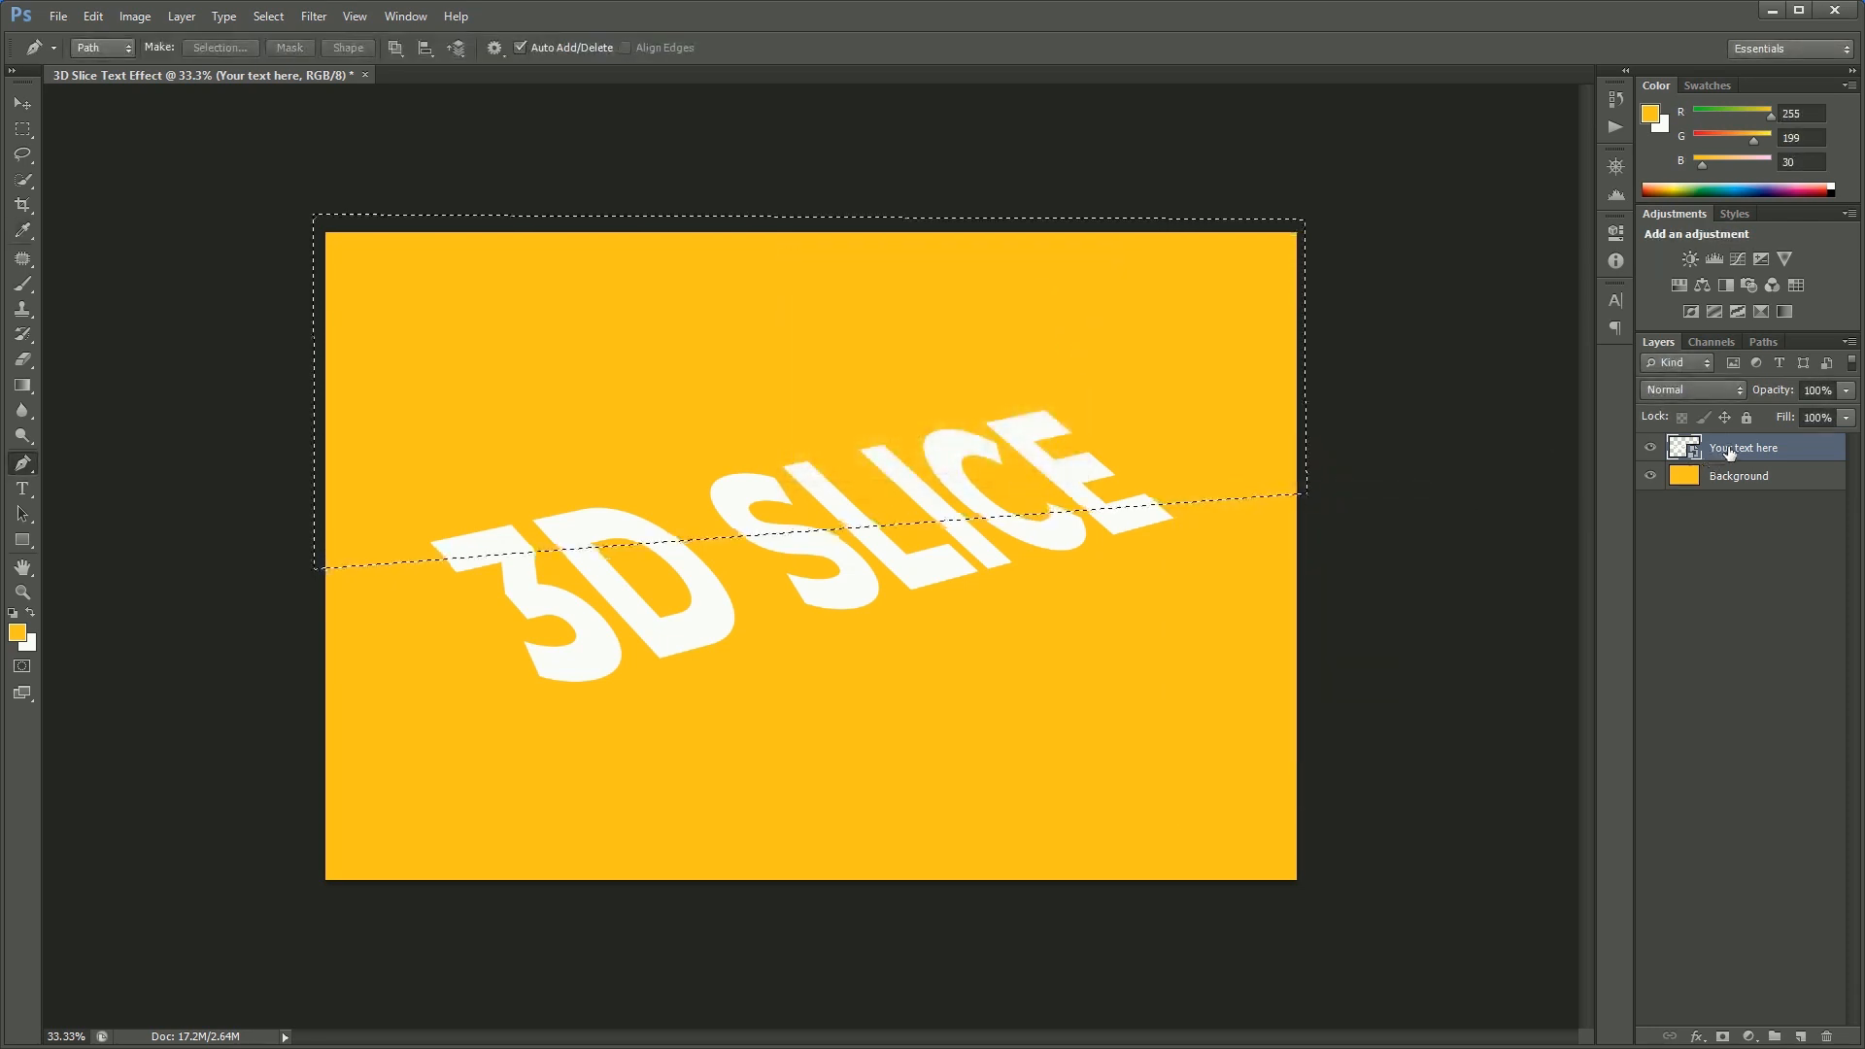
left_click(1724, 1035)
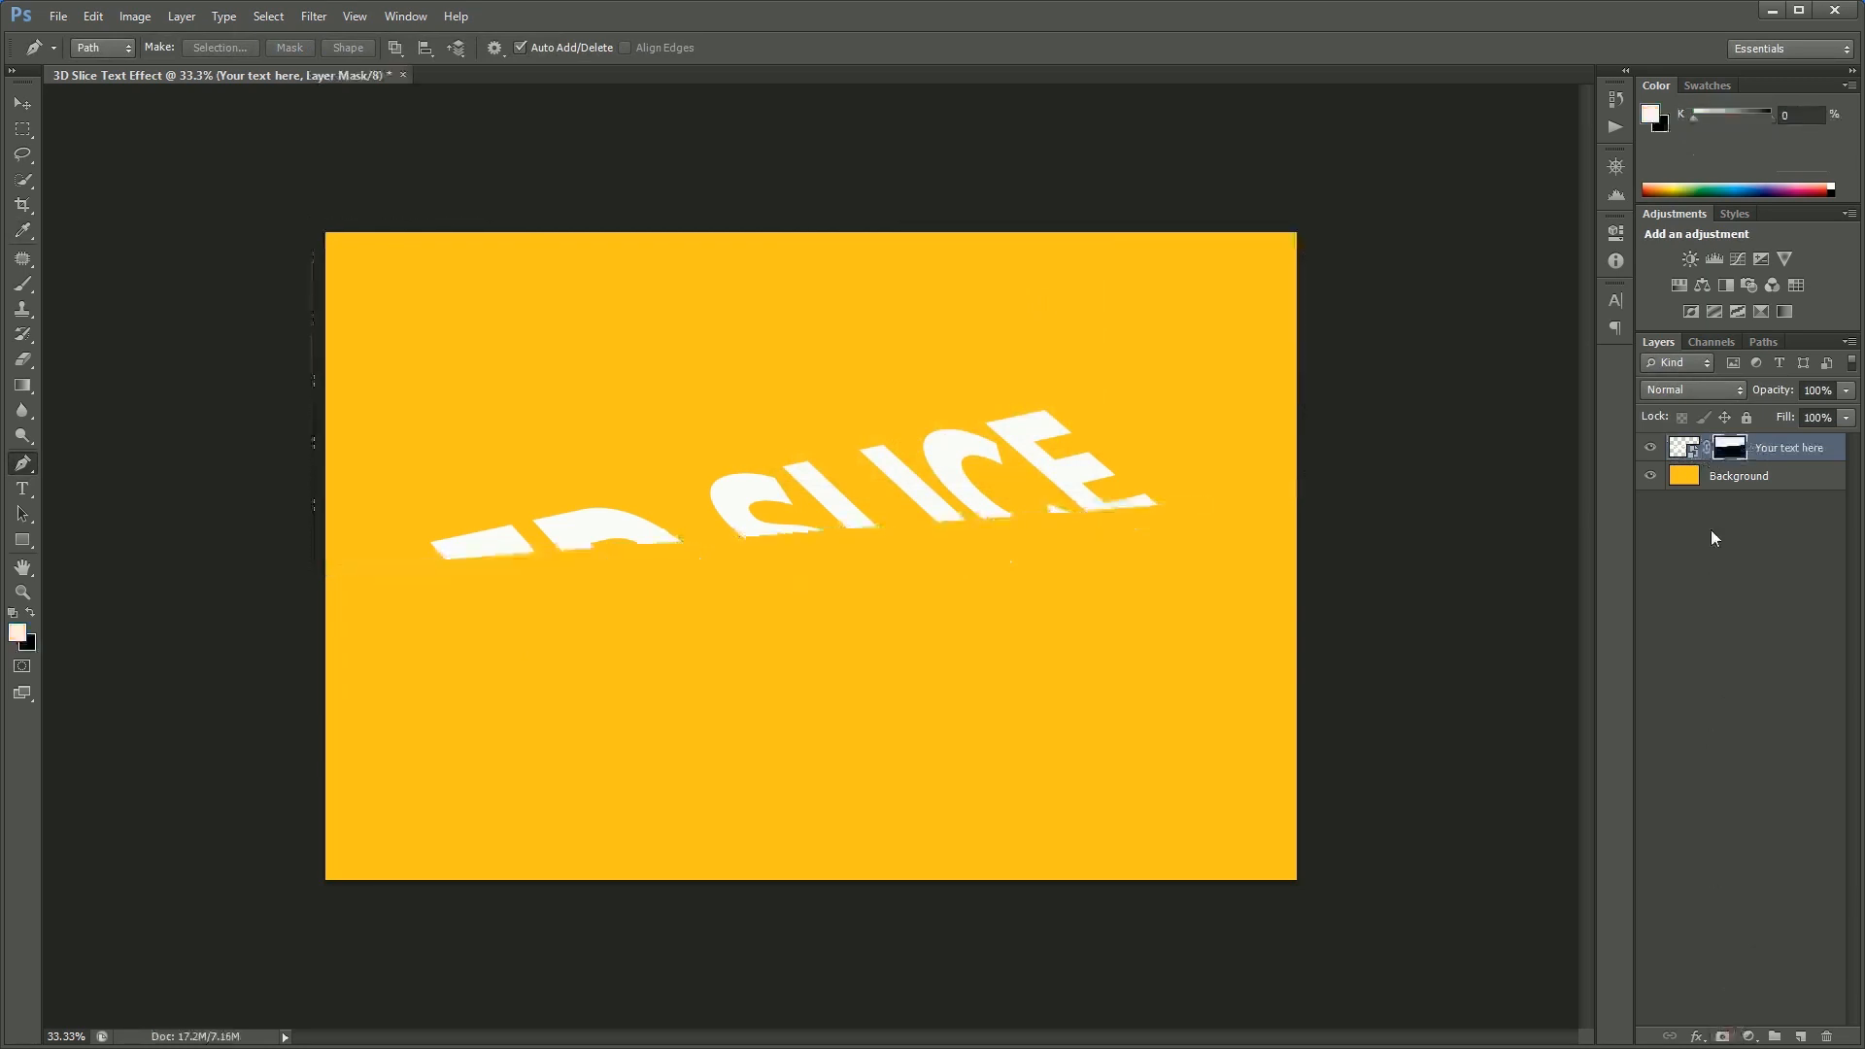
Duplicate the masked text layer and invert the copy's mask to show only the lower half of the text
right_click(1801, 447)
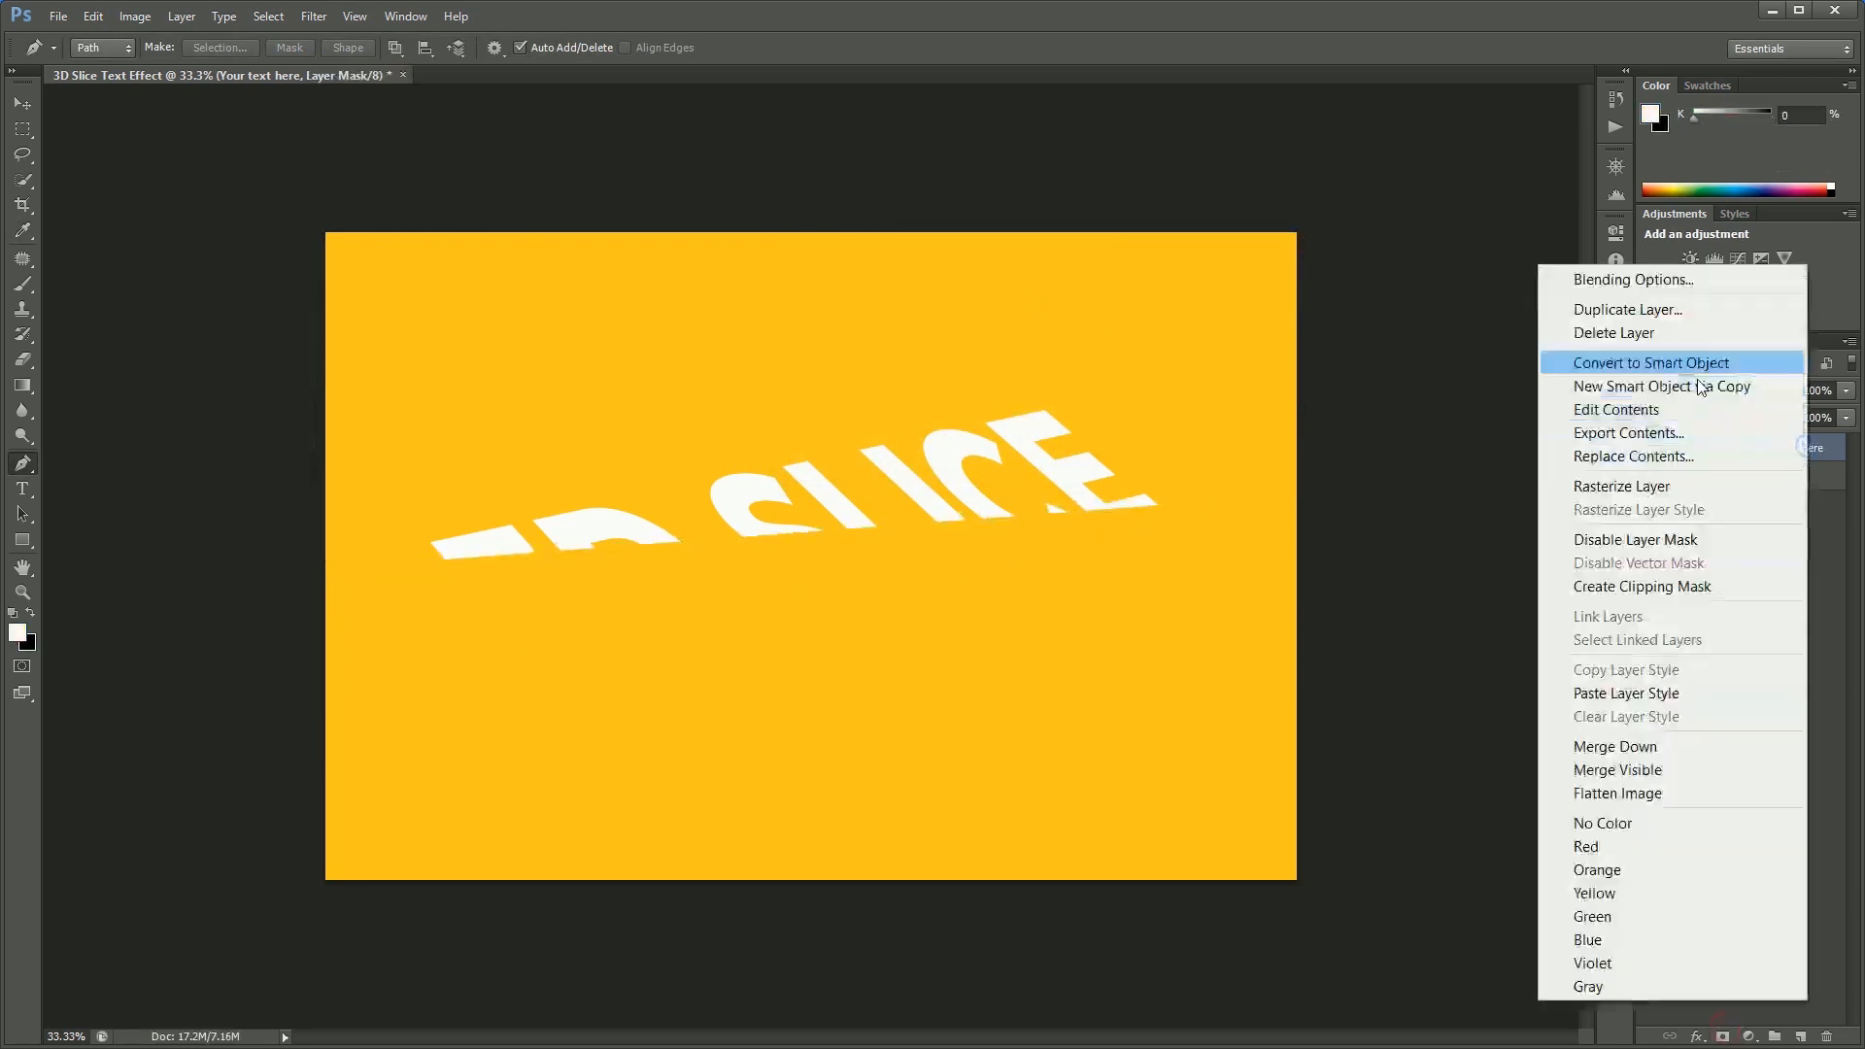
left_click(1654, 311)
left_click(1115, 318)
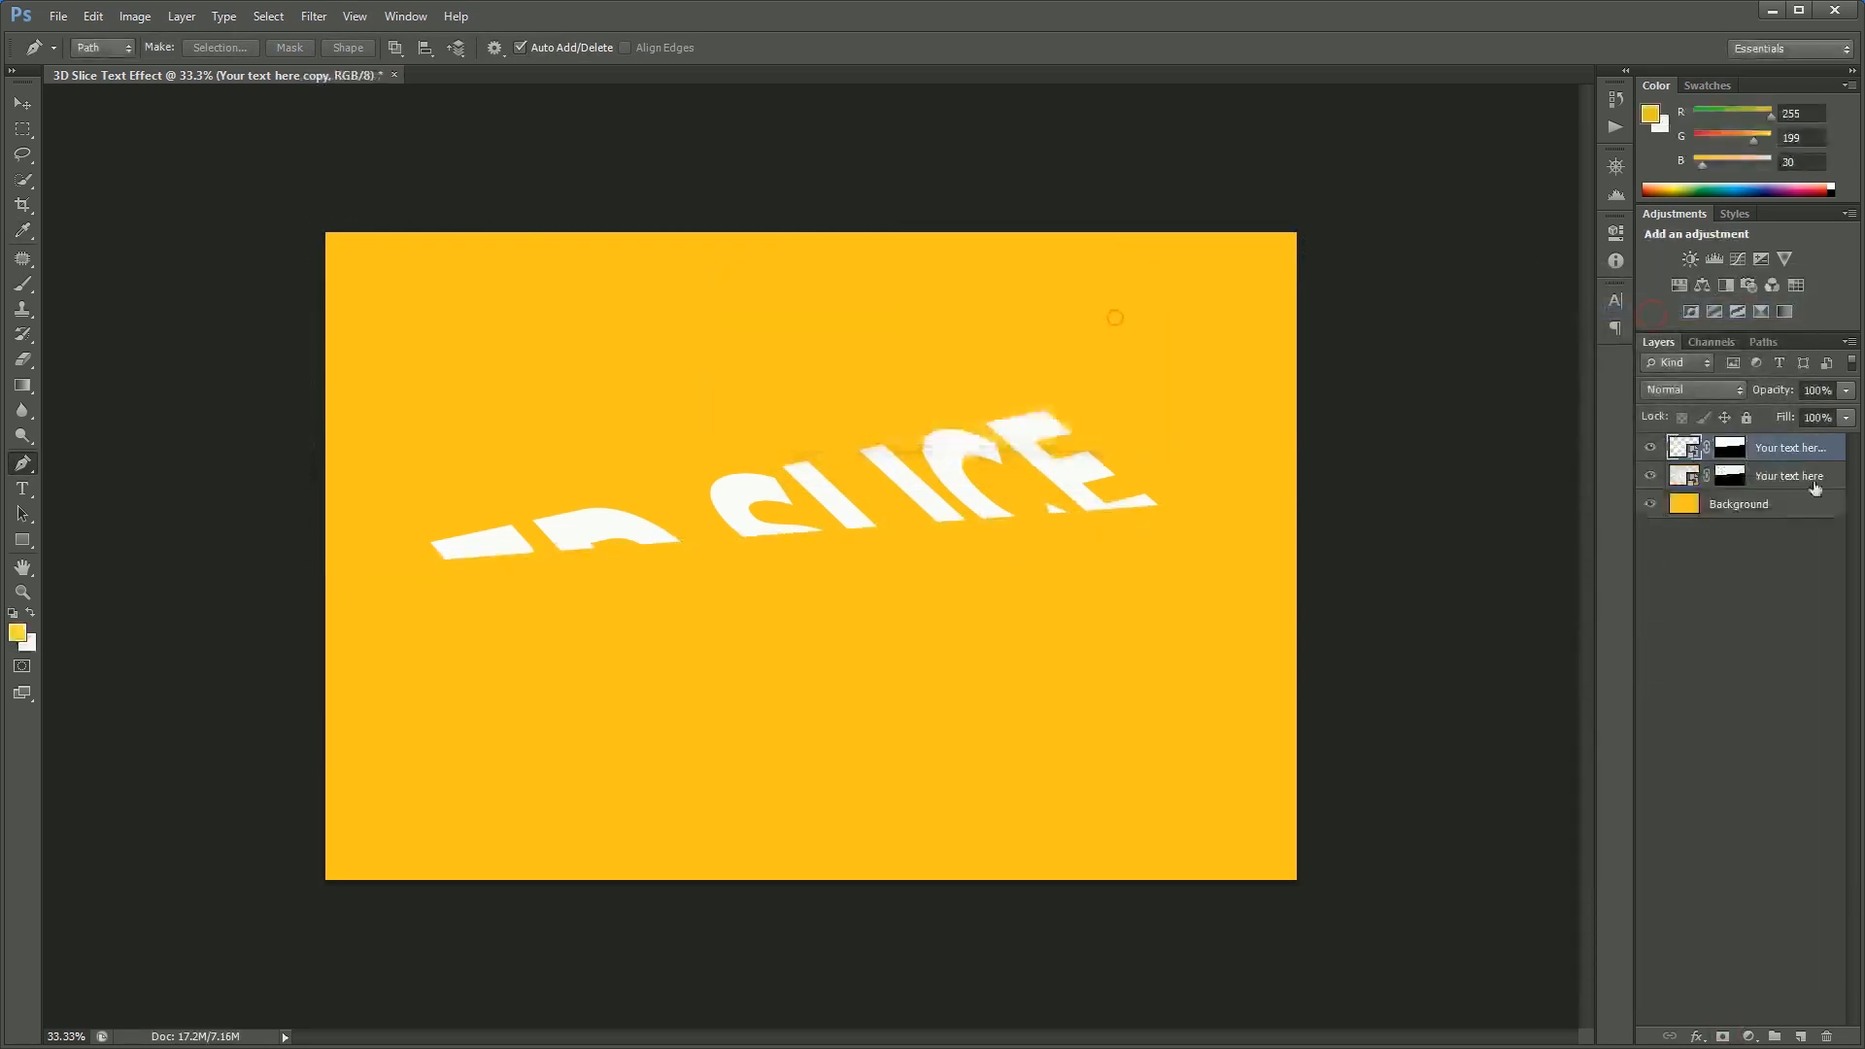
left_click(1731, 447)
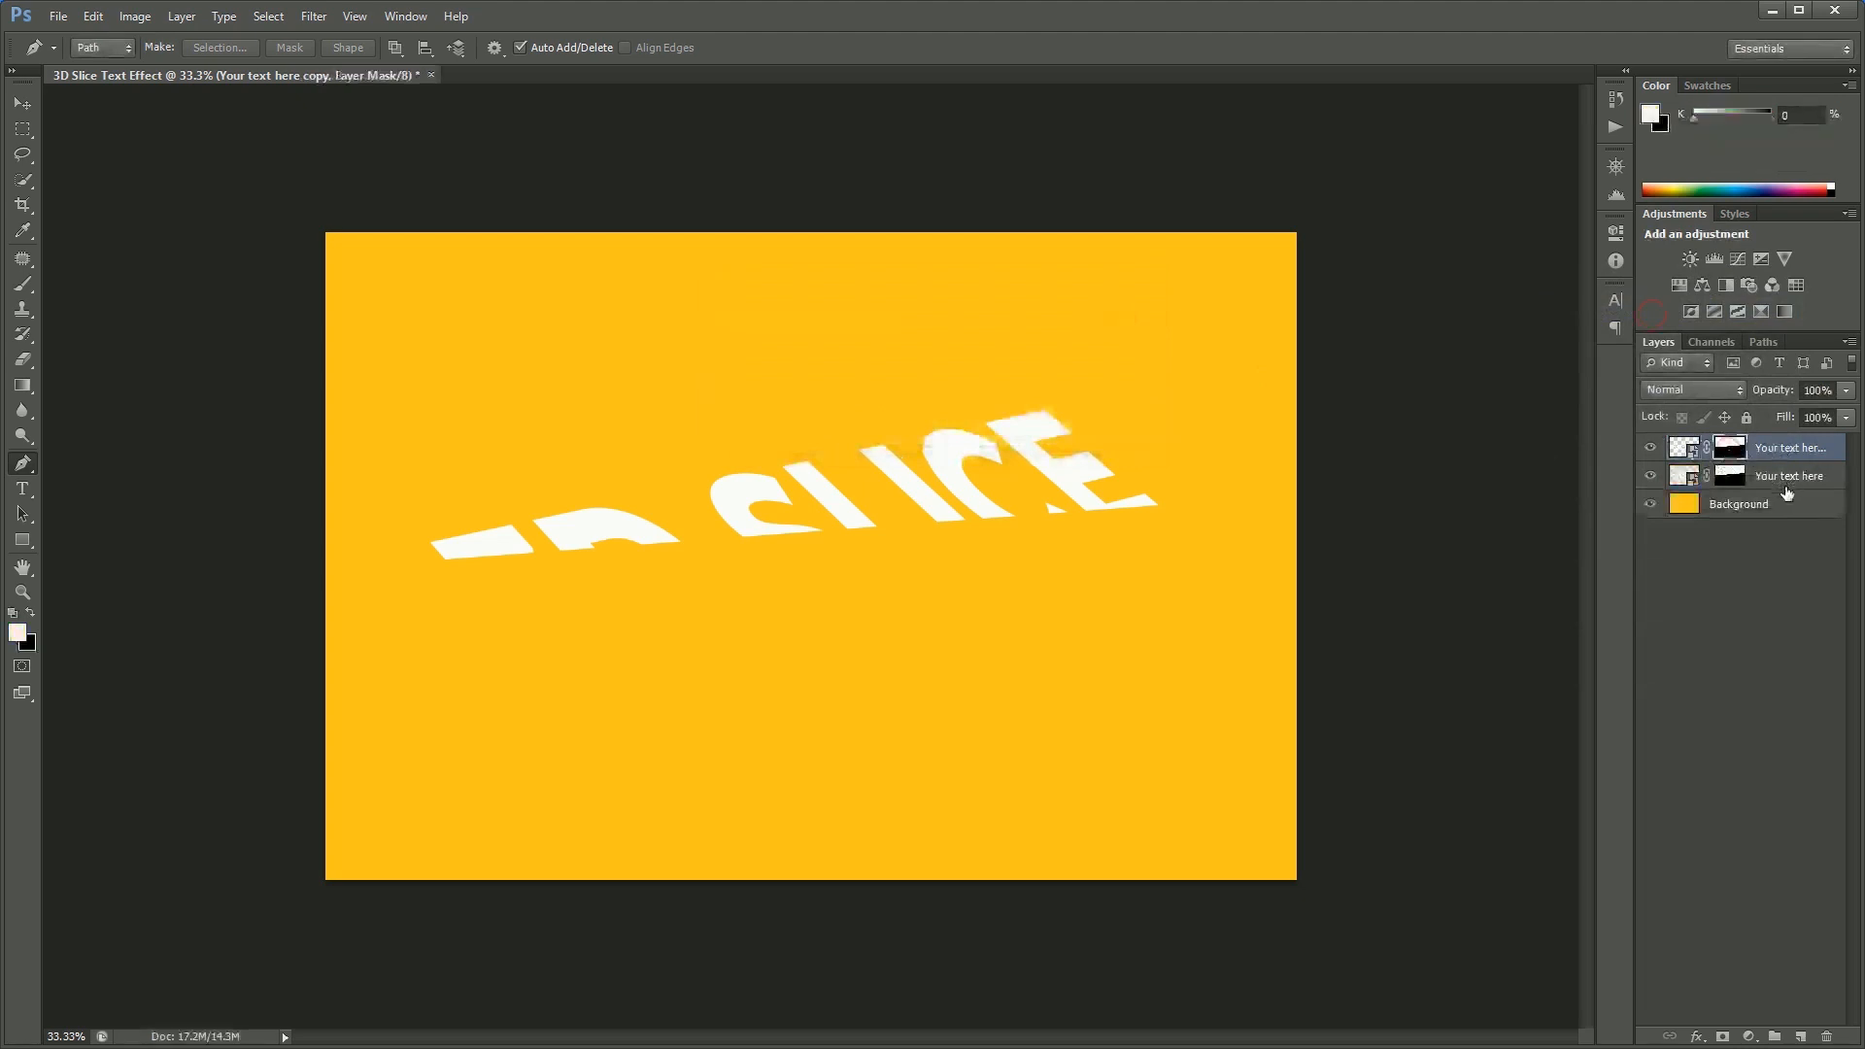
key("alt+BackSpace")
Offset the lower text half slightly to the right of the upper half, undoing the first freehand move
key("v")
left_click_drag(906, 577, 970, 581)
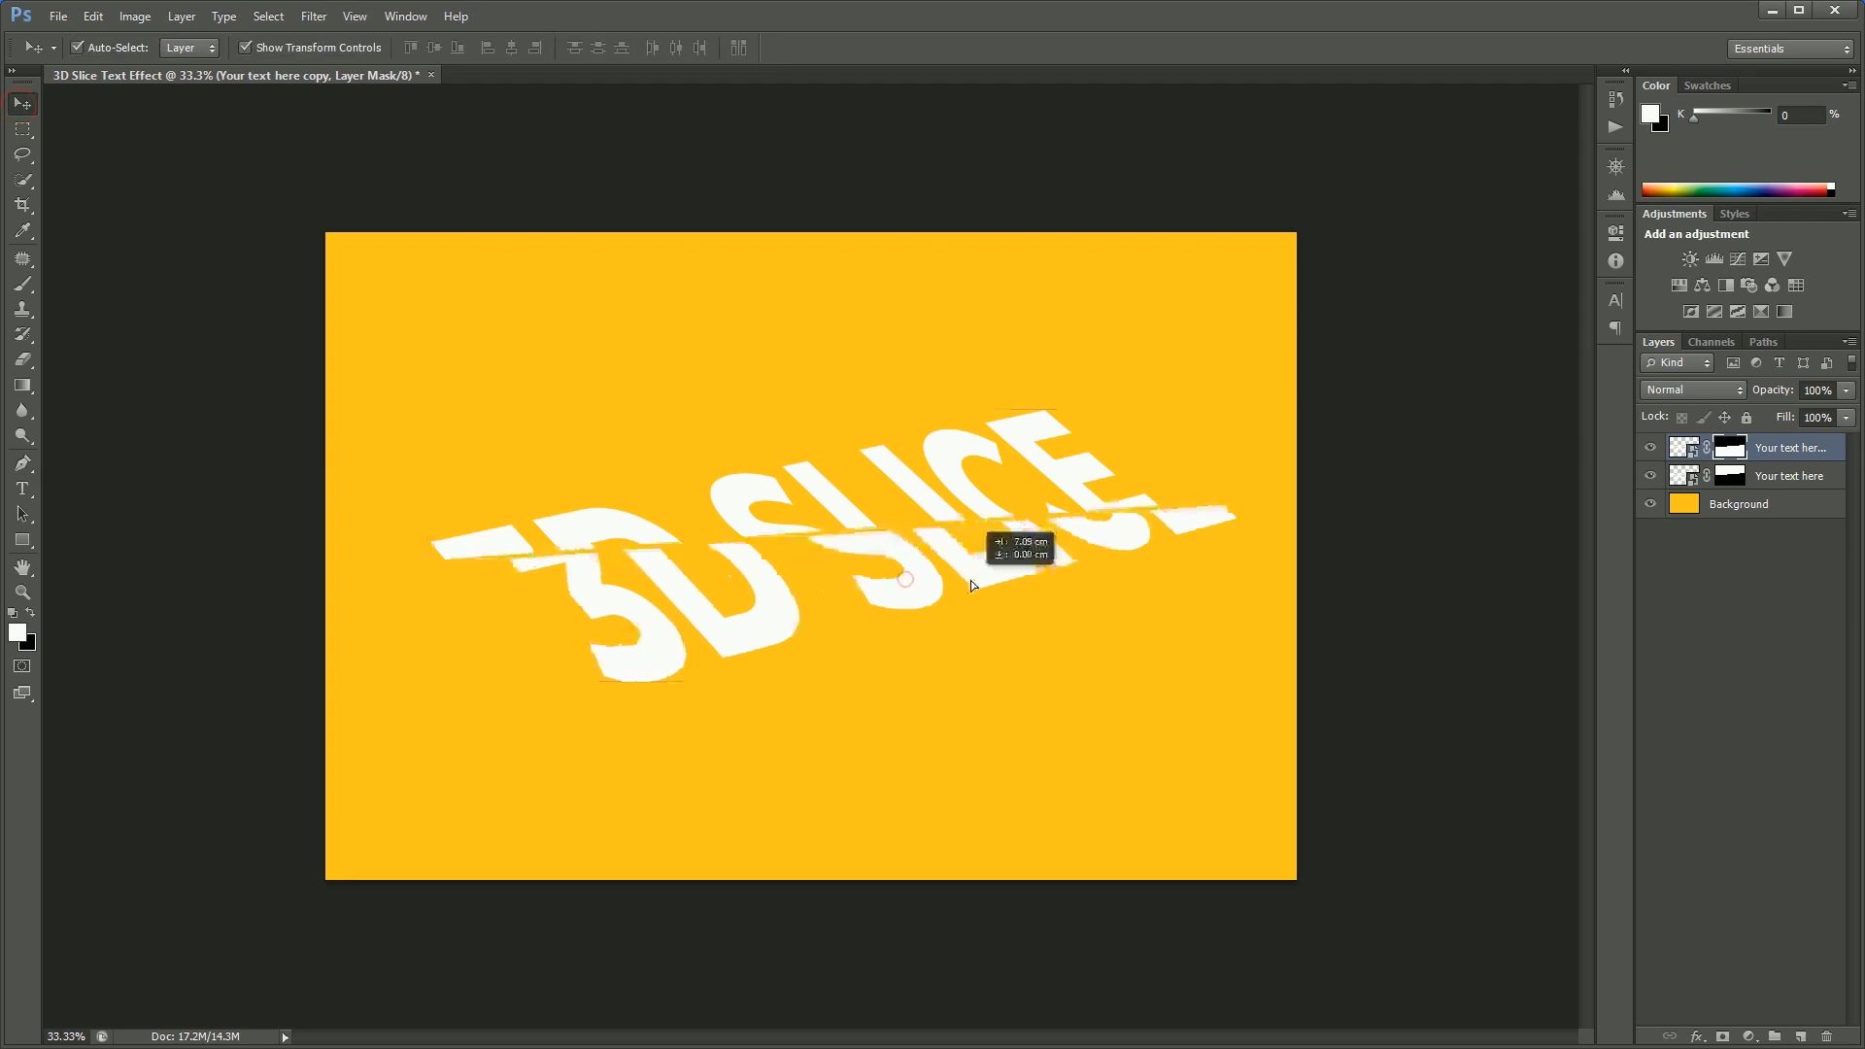
key("ctrl+z")
key("shift+Right")
key("shift+Right")
key("shift+Right")
key("shift+Right")
key("shift+Right")
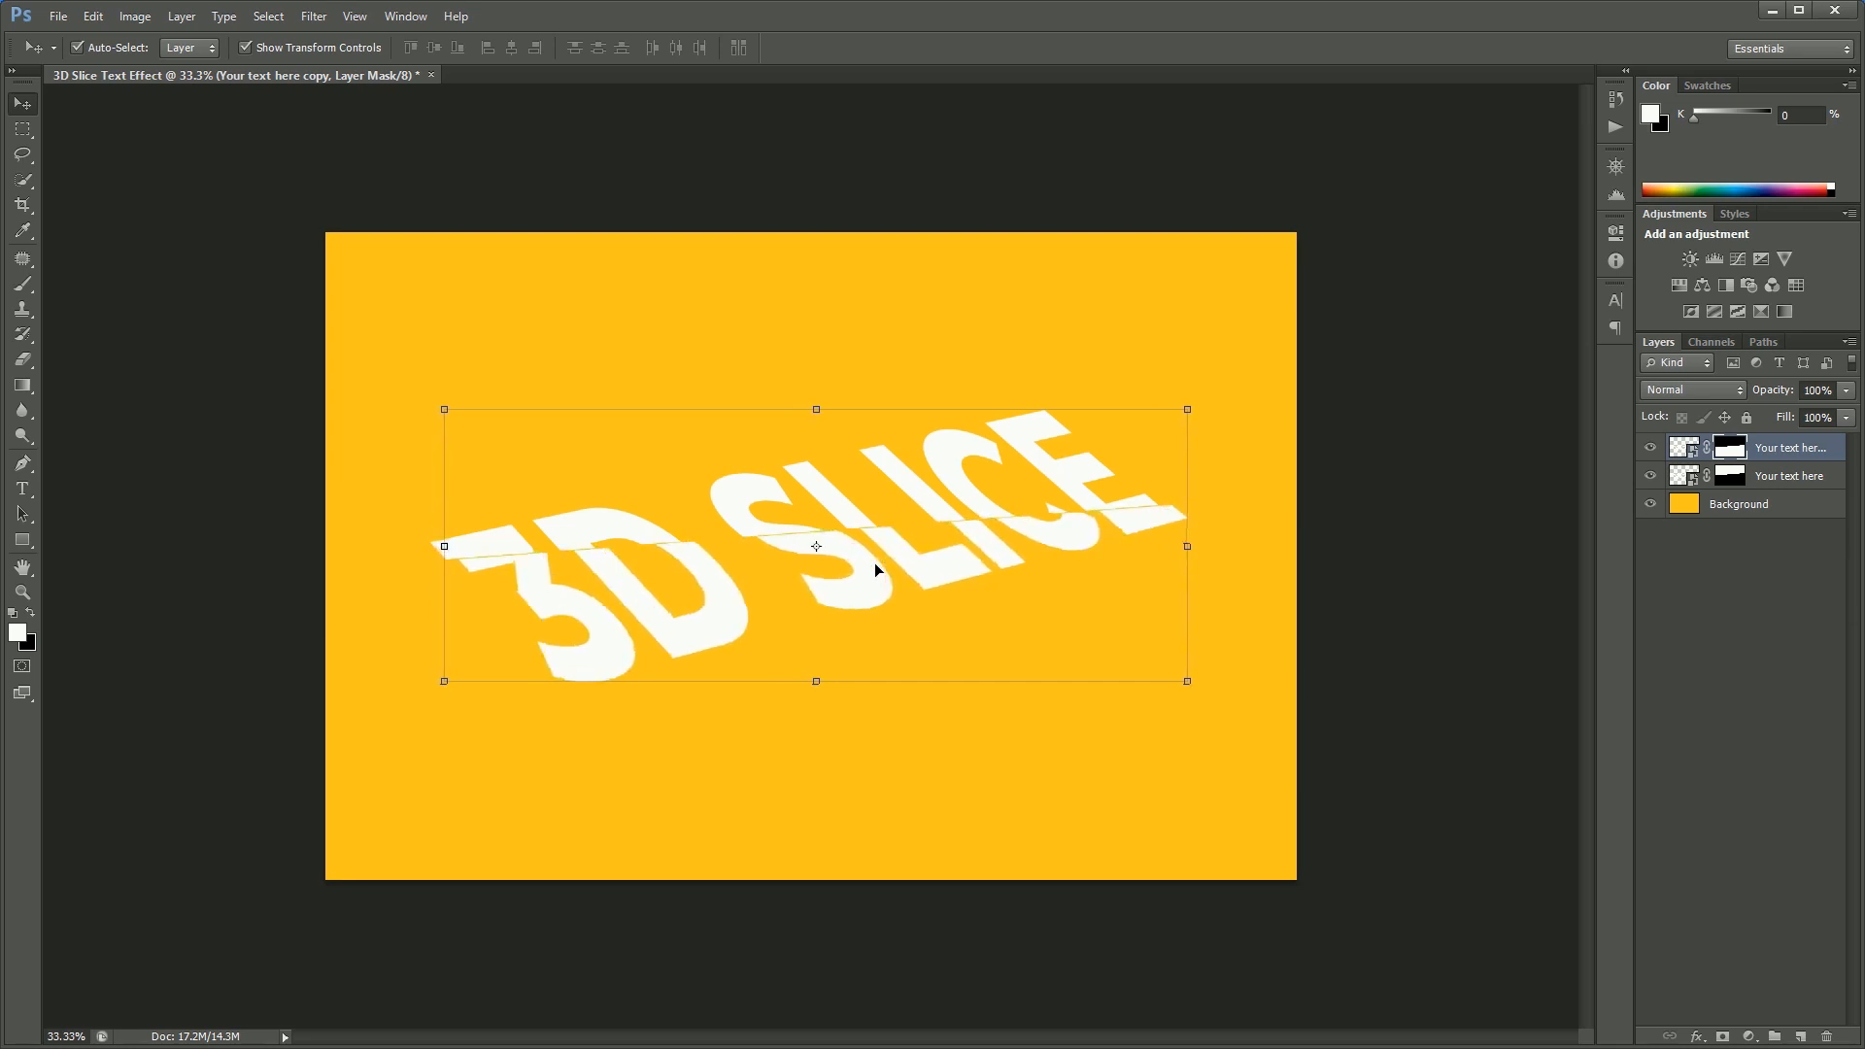
Nudge the lower text half up and further right until it meets the upper half along the cut line
scroll(517, 573, "up", 8)
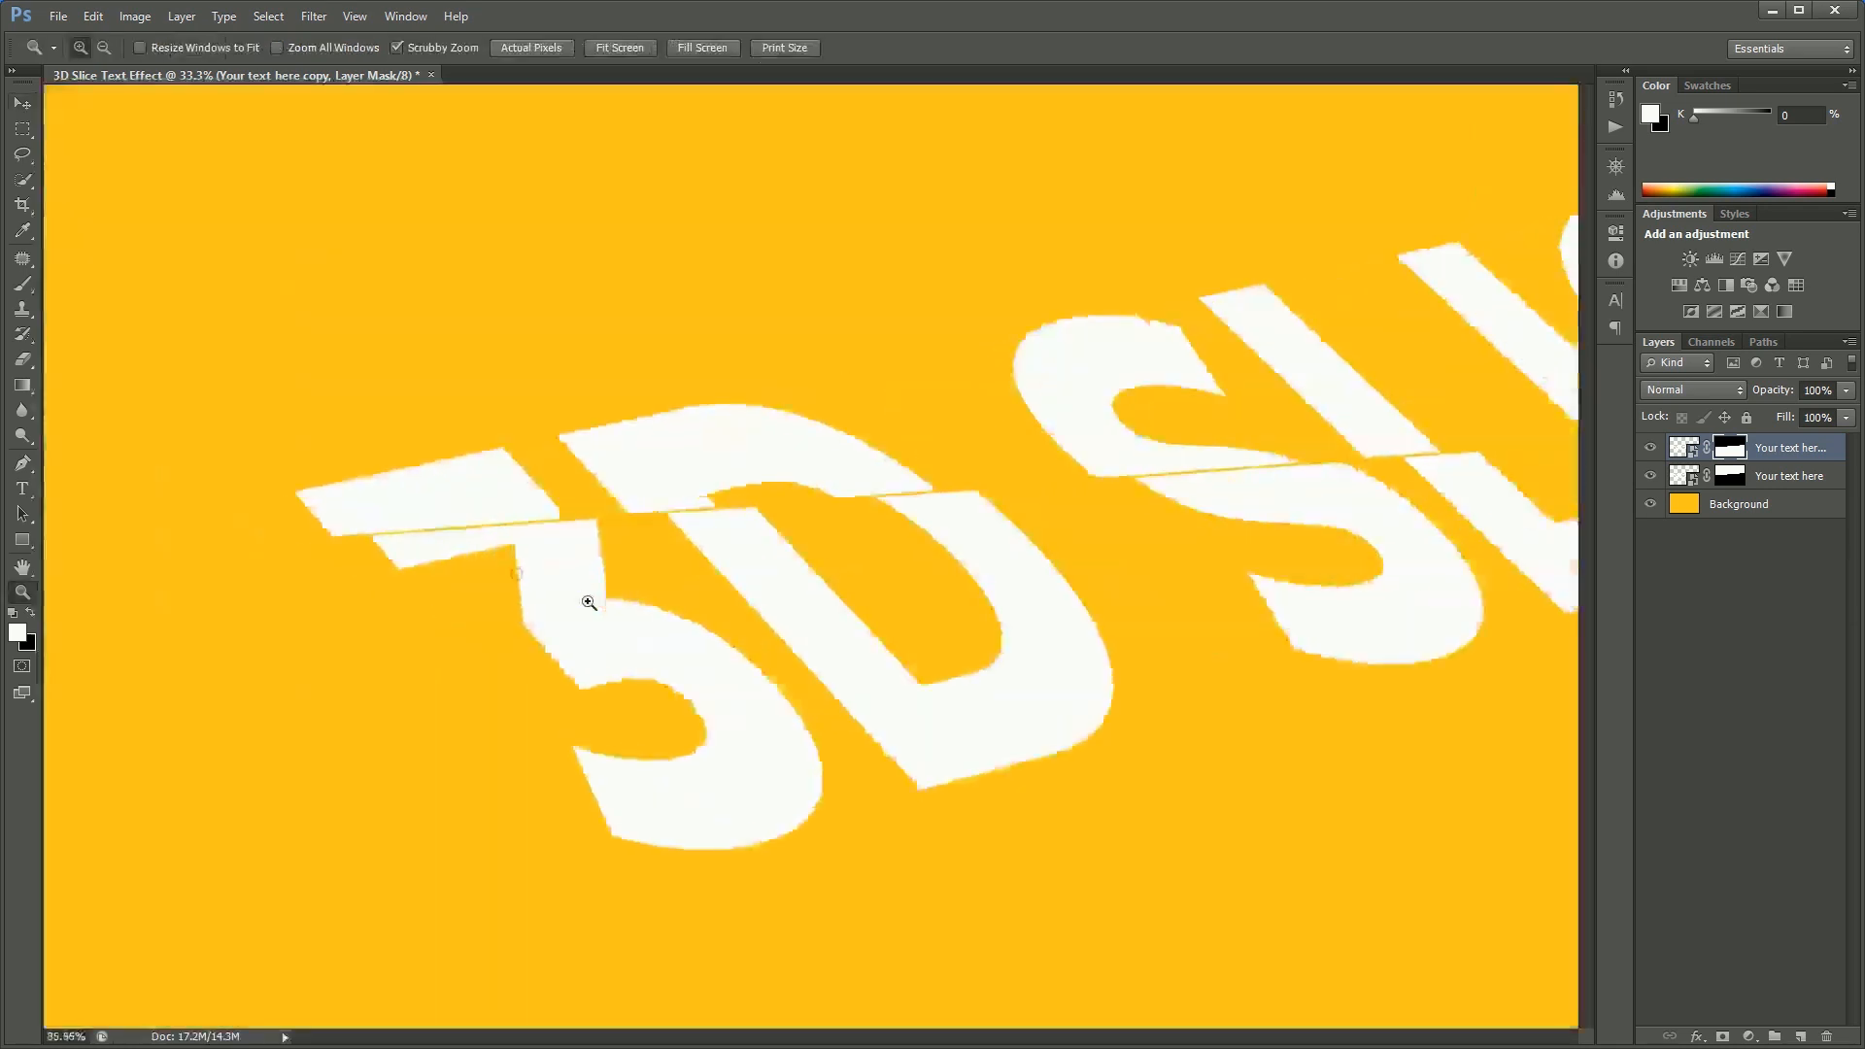
key("Up")
key("Up")
key("Up")
key("Up")
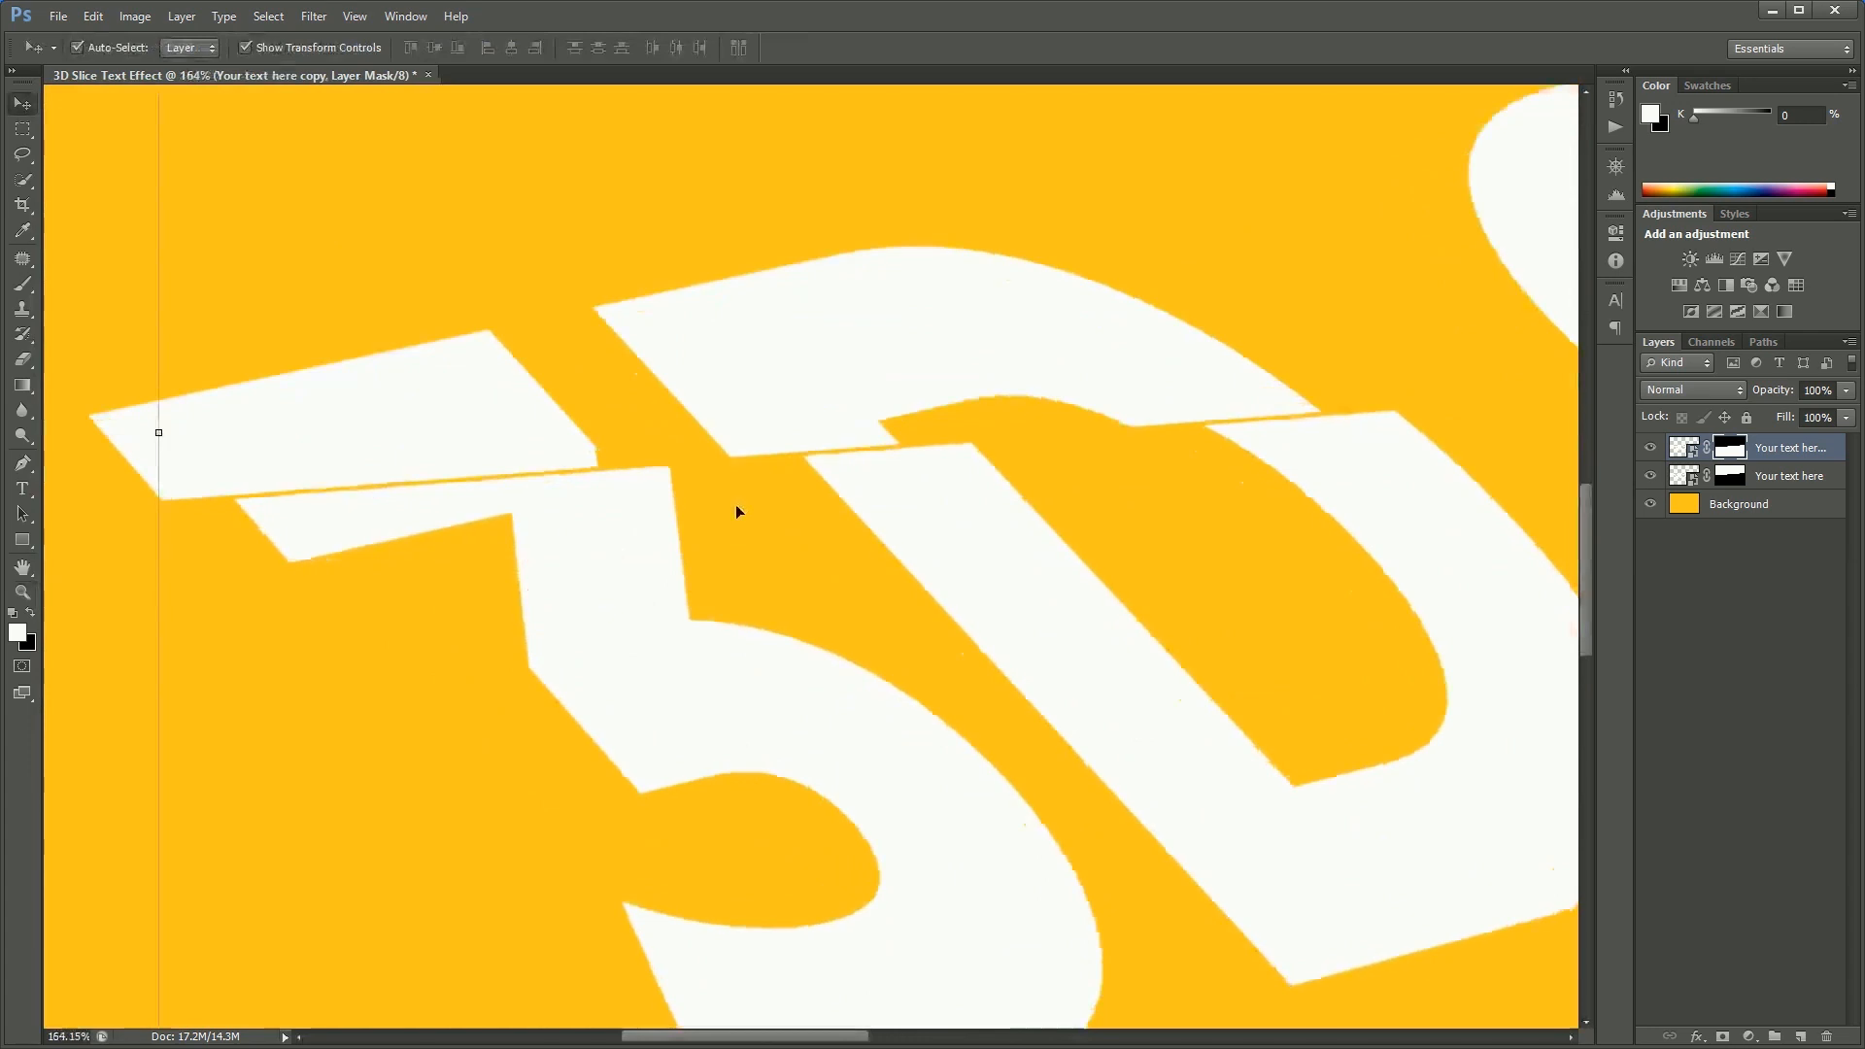
key("Right")
key("Right")
key("Right")
key("Right")
key("Right")
key("Right")
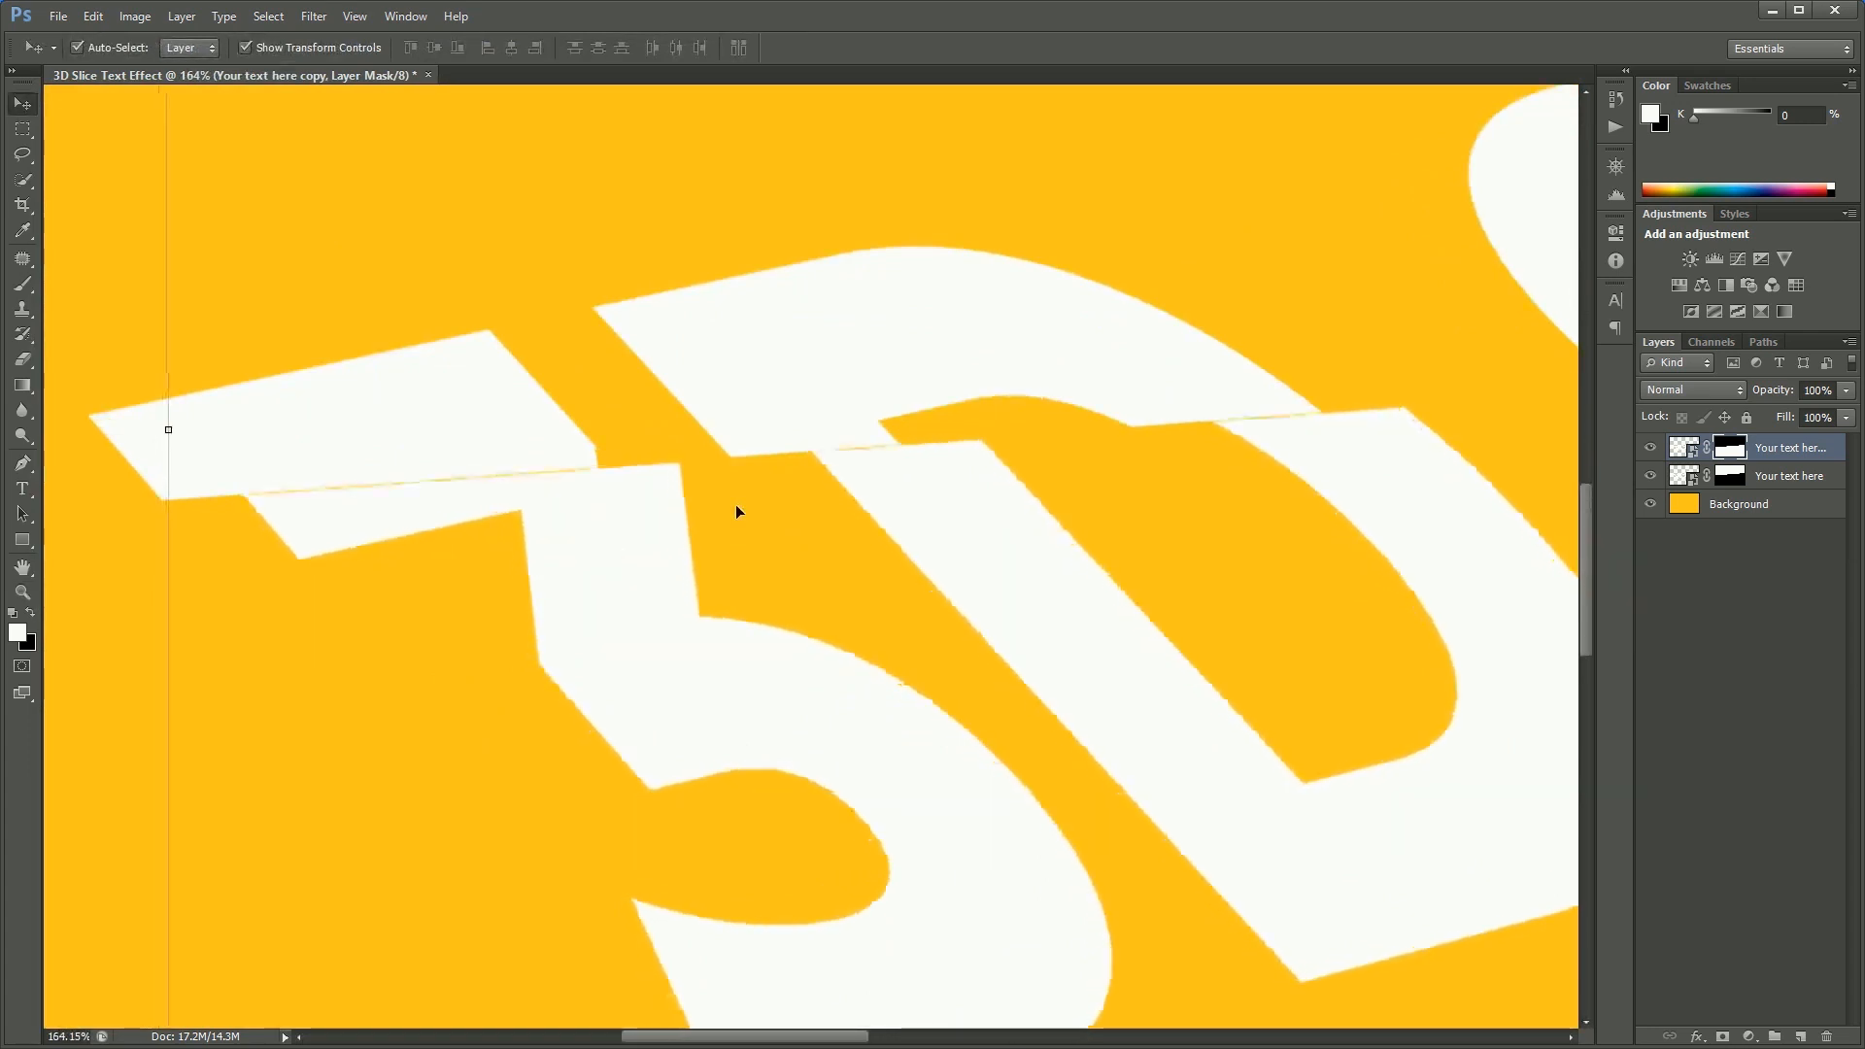
Check the two text slices on the whole canvas by hiding and showing each text layer in turn
key("z")
scroll(787, 510, "down", 1)
left_click_drag(787, 510, 709, 492)
key("v")
left_click(1485, 612)
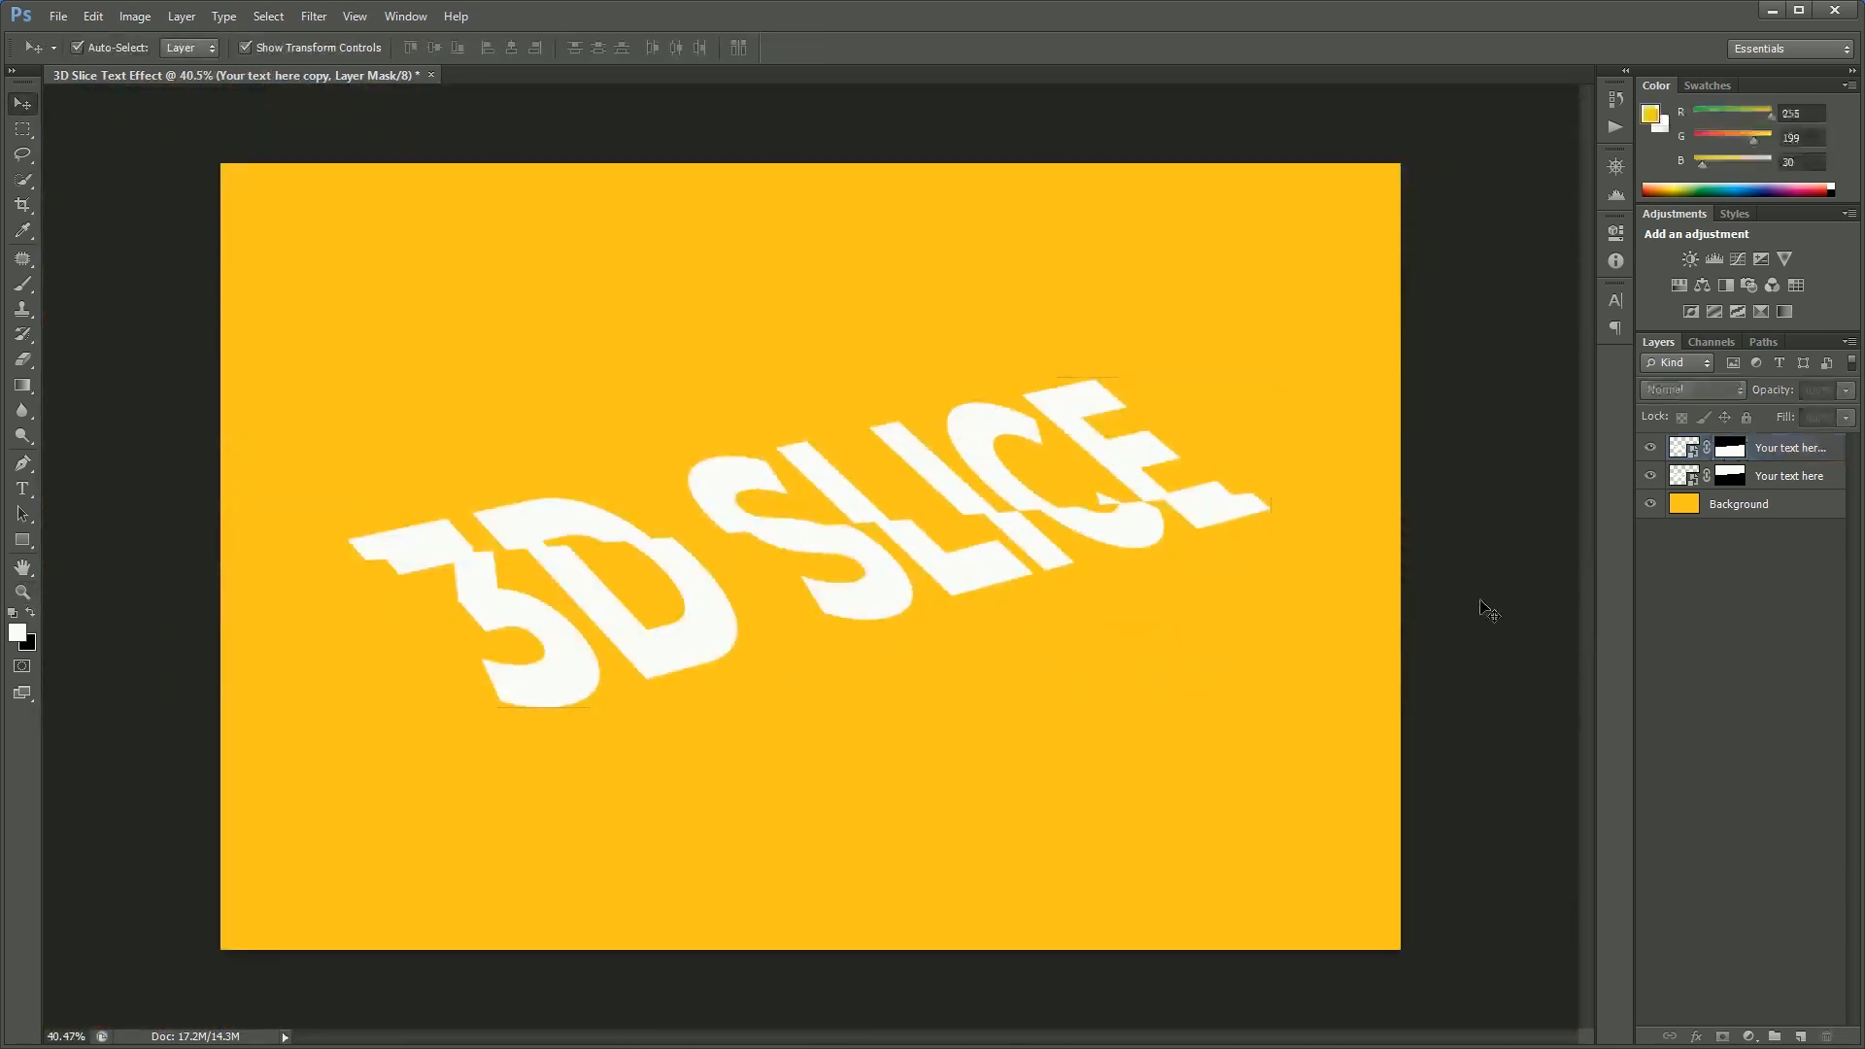
left_click(1804, 453)
left_click(1651, 447)
left_click(1650, 447)
left_click(1651, 475)
left_click(1651, 475)
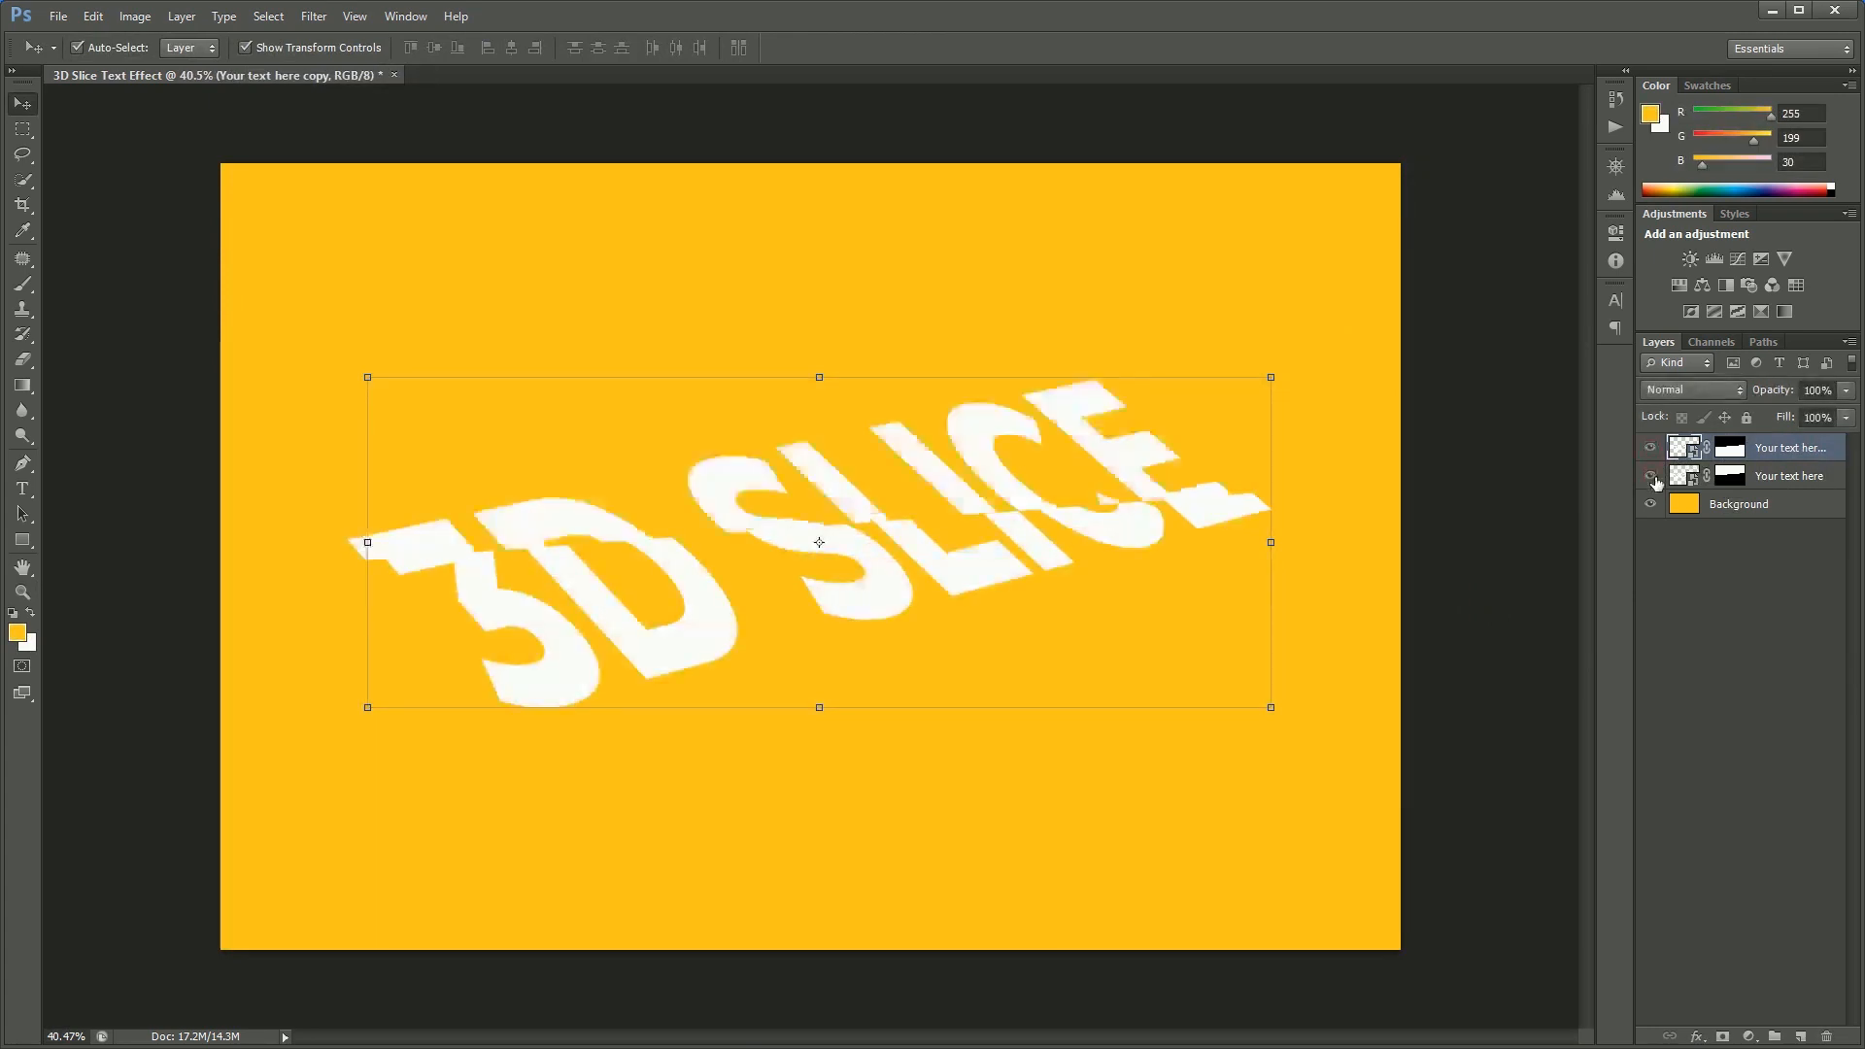
Move the upper-half text layer above its copy and rename it with the prefix "Top"
left_click_drag(1783, 473, 1790, 450)
double_click(1790, 448)
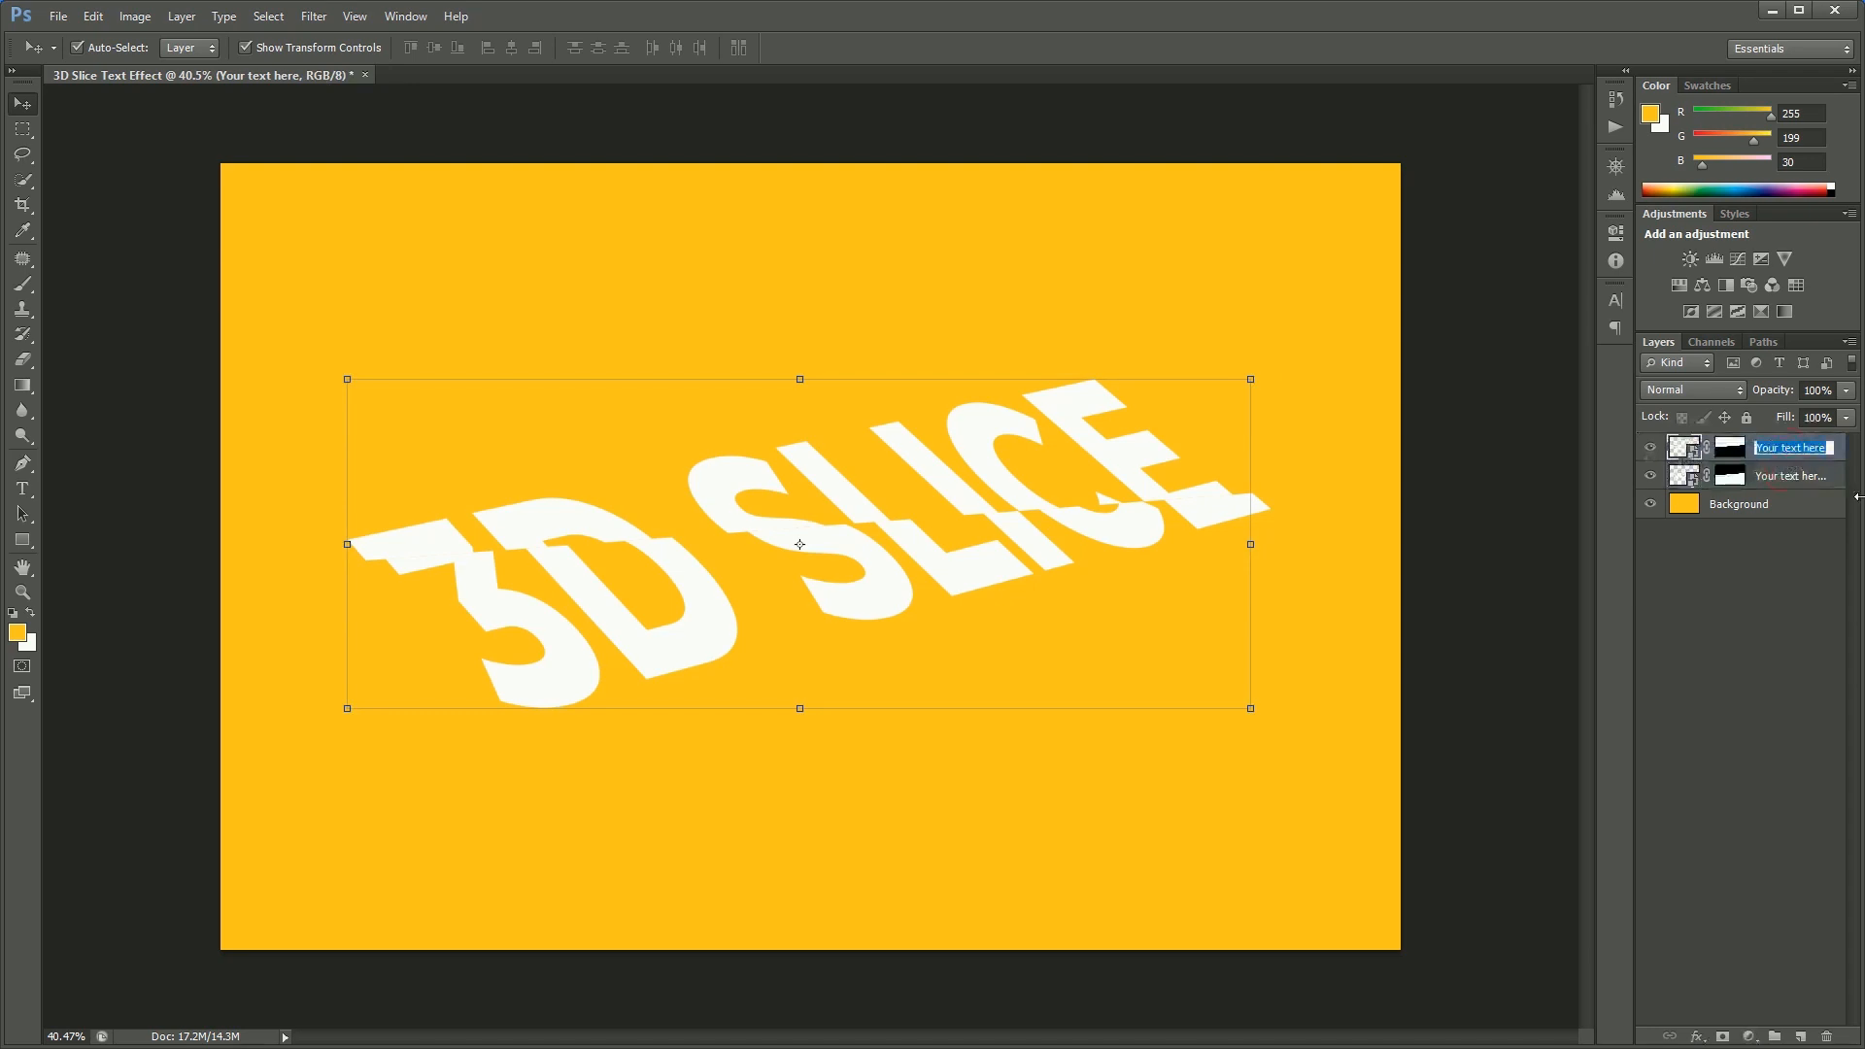
key("Home")
type("Top")
key("Return")
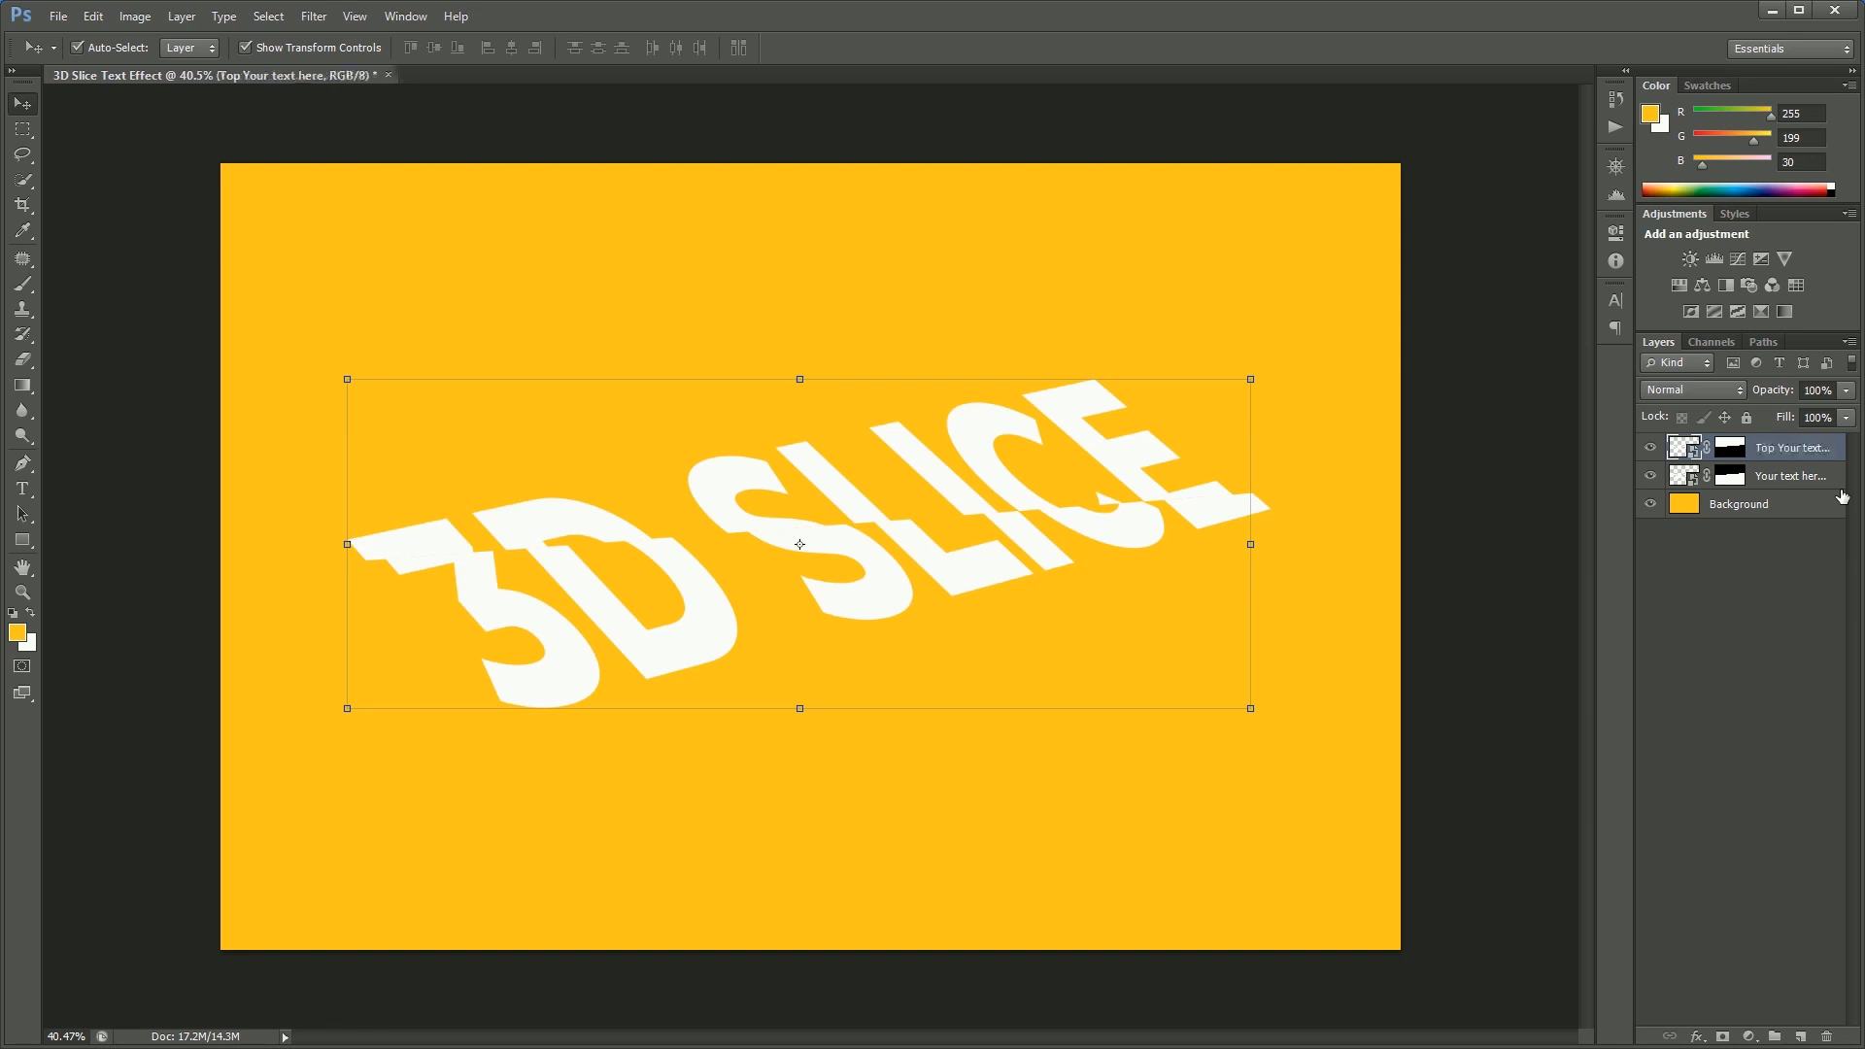
Rename the lower-half text layer copy with the prefix "Bottom"
left_click(1795, 481)
double_click(1771, 476)
left_click(1762, 476)
key("Home")
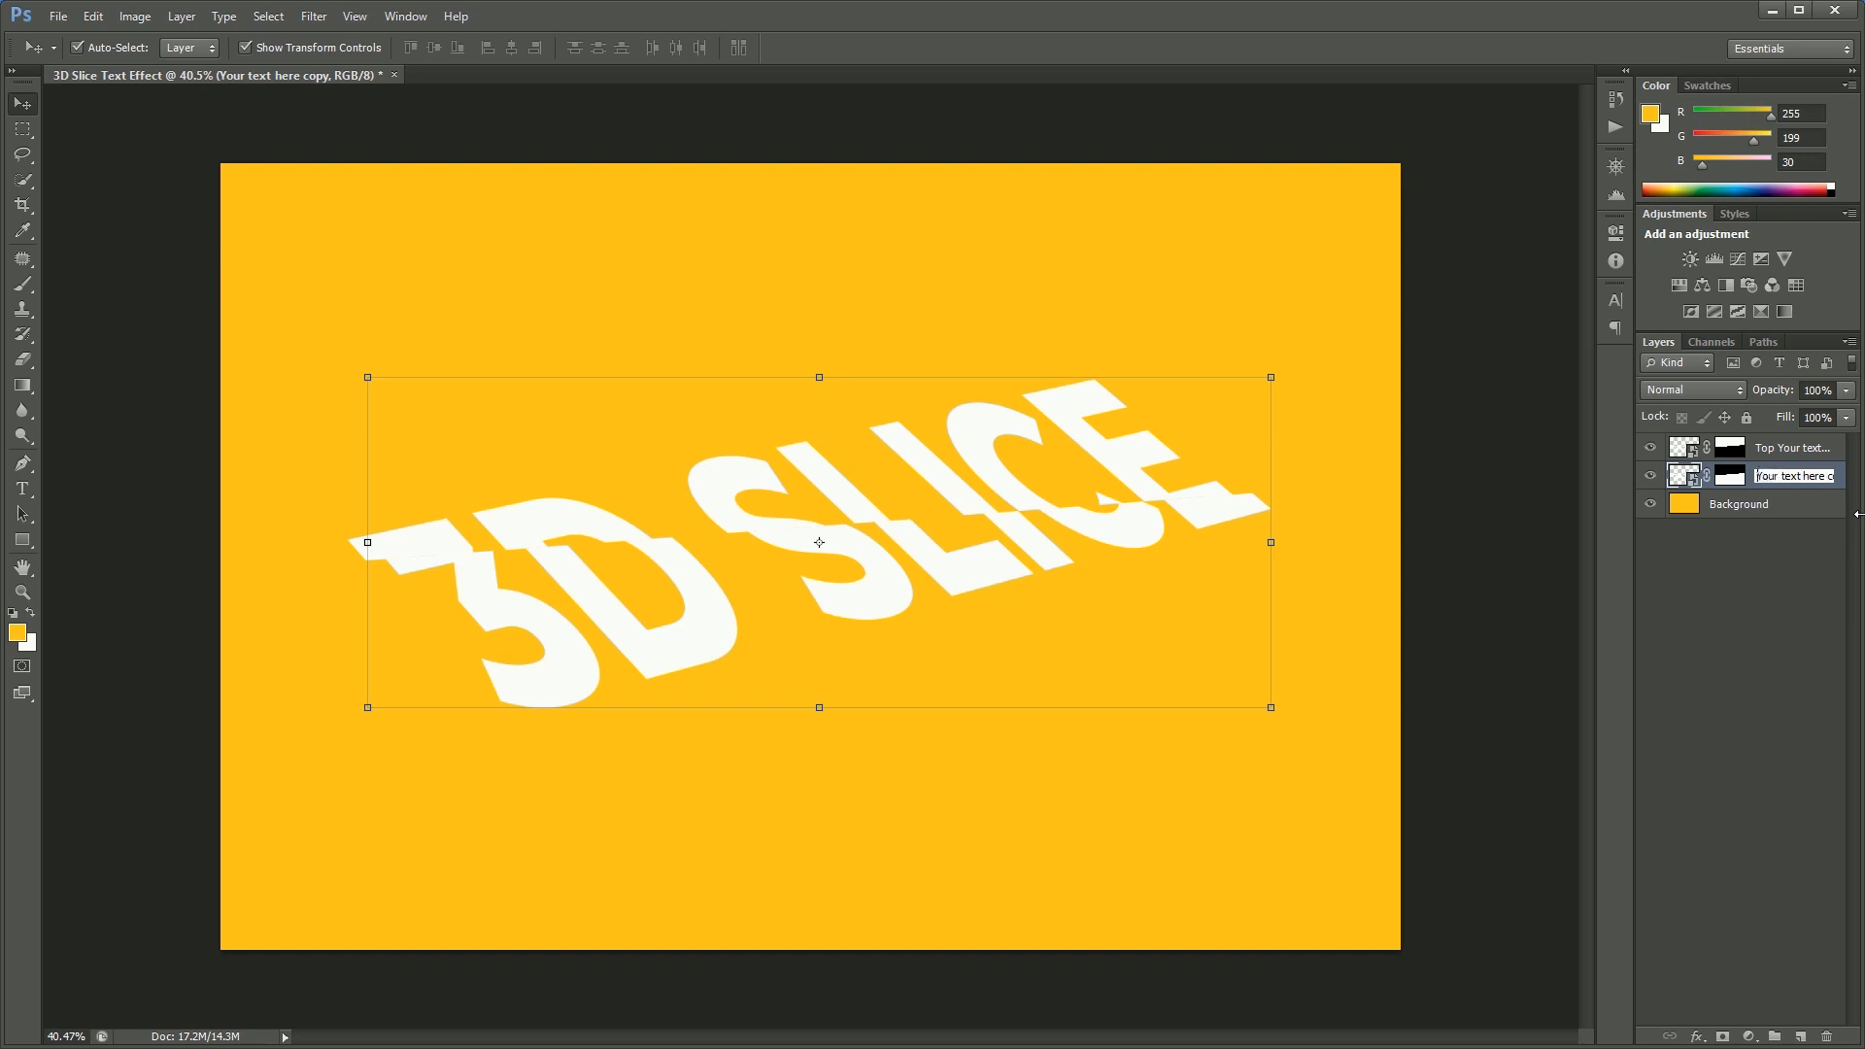
type("Bottom")
key("Return")
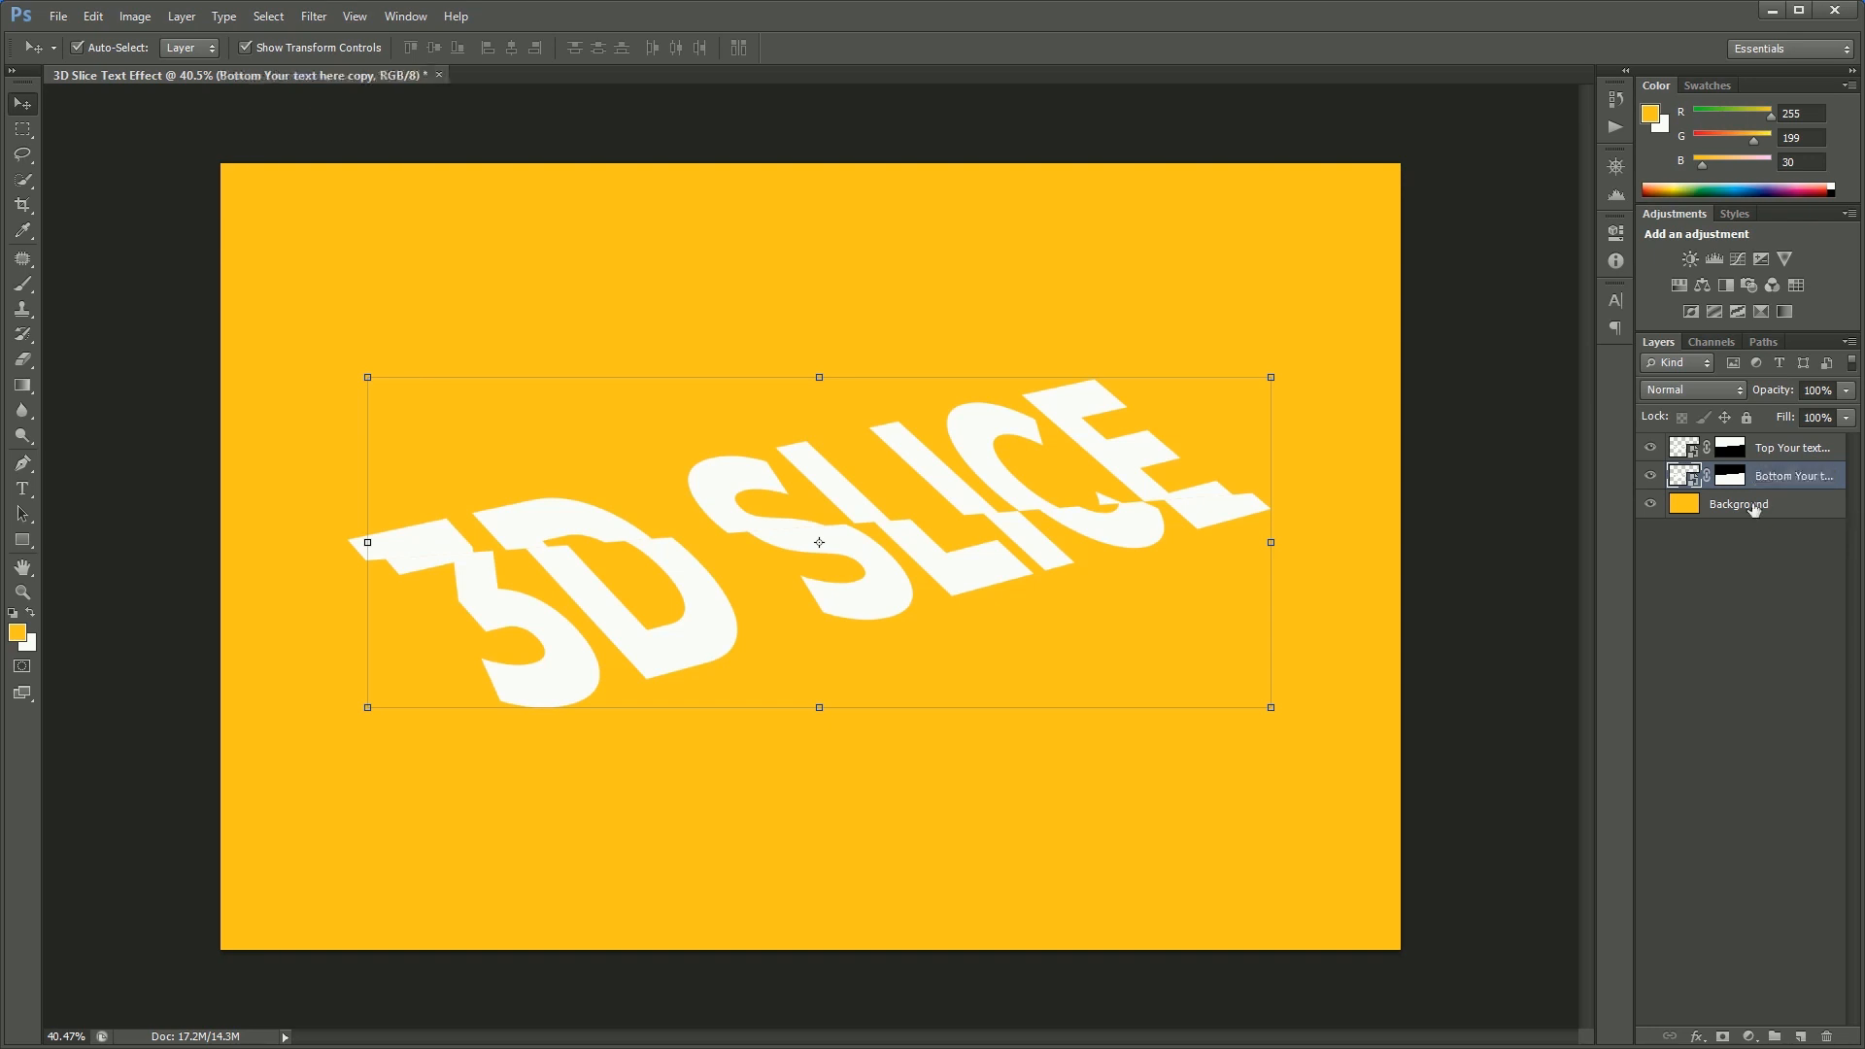
Add a Drop Shadow effect to the Top text layer and show its settings
left_click(1796, 449)
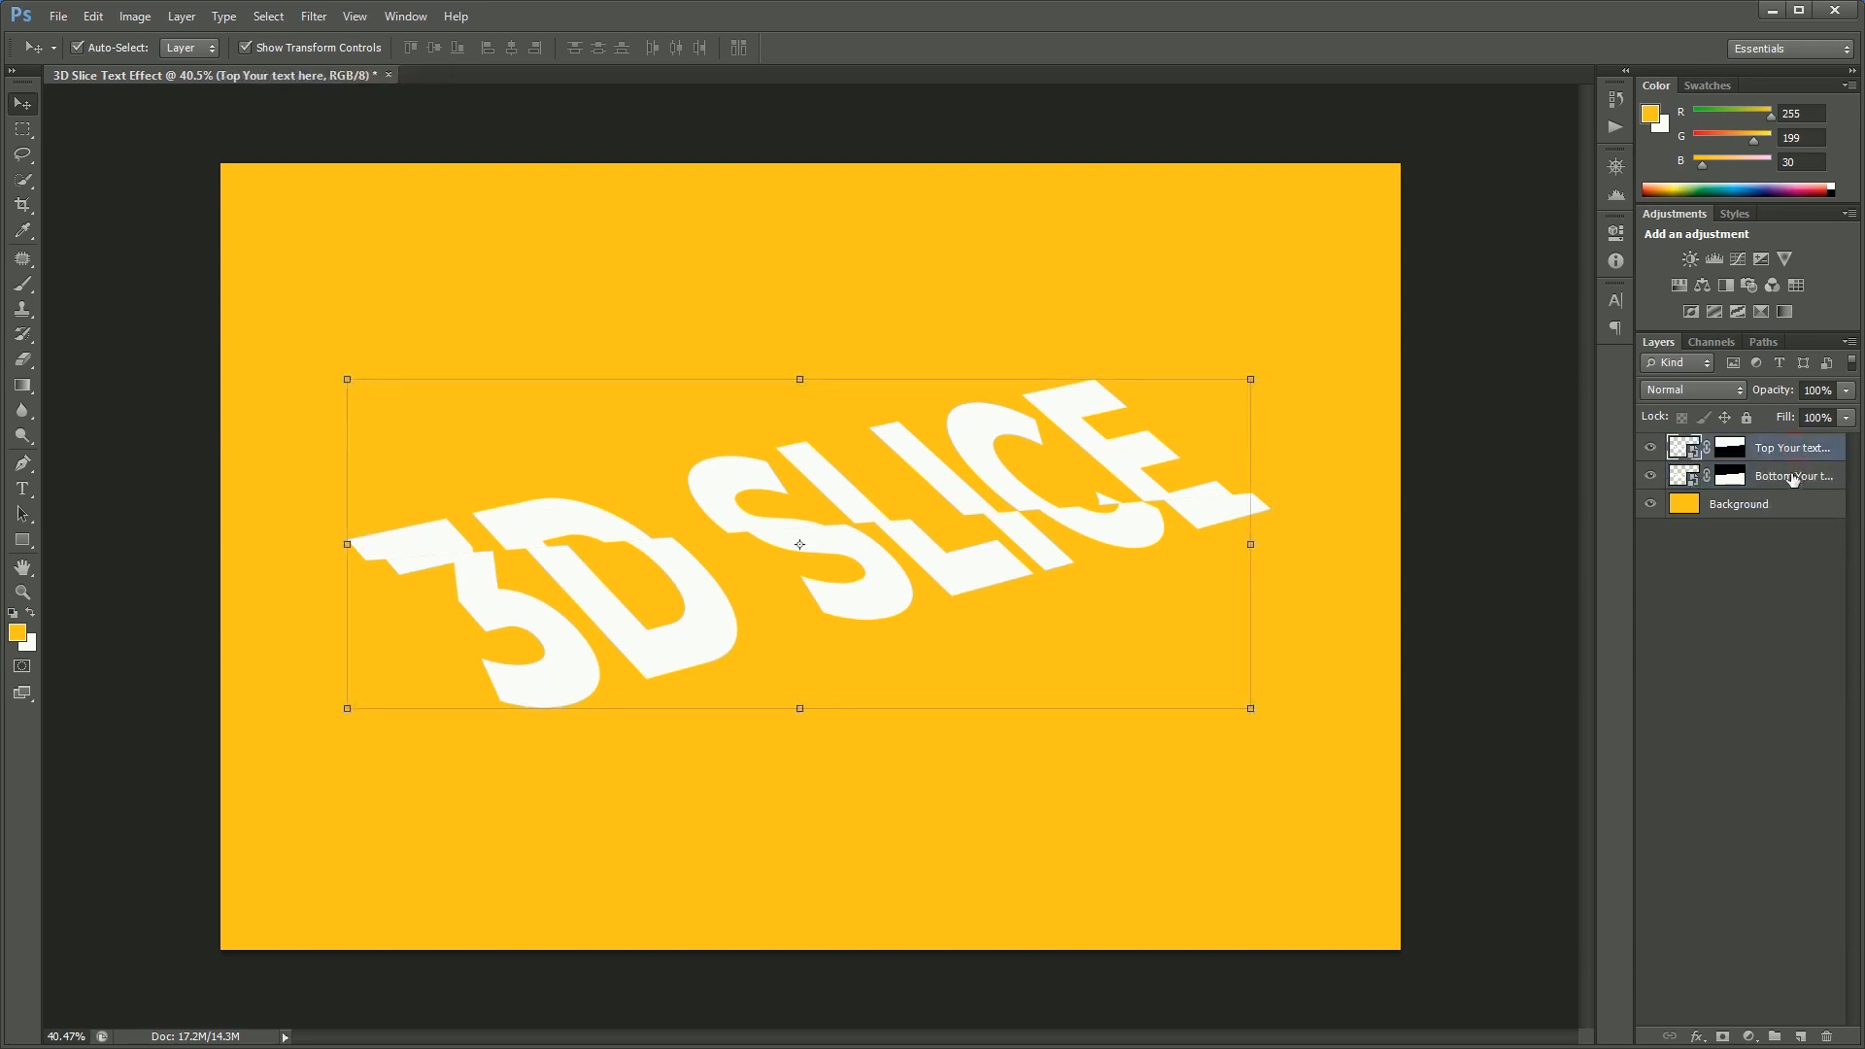
left_click(1792, 478, "shift")
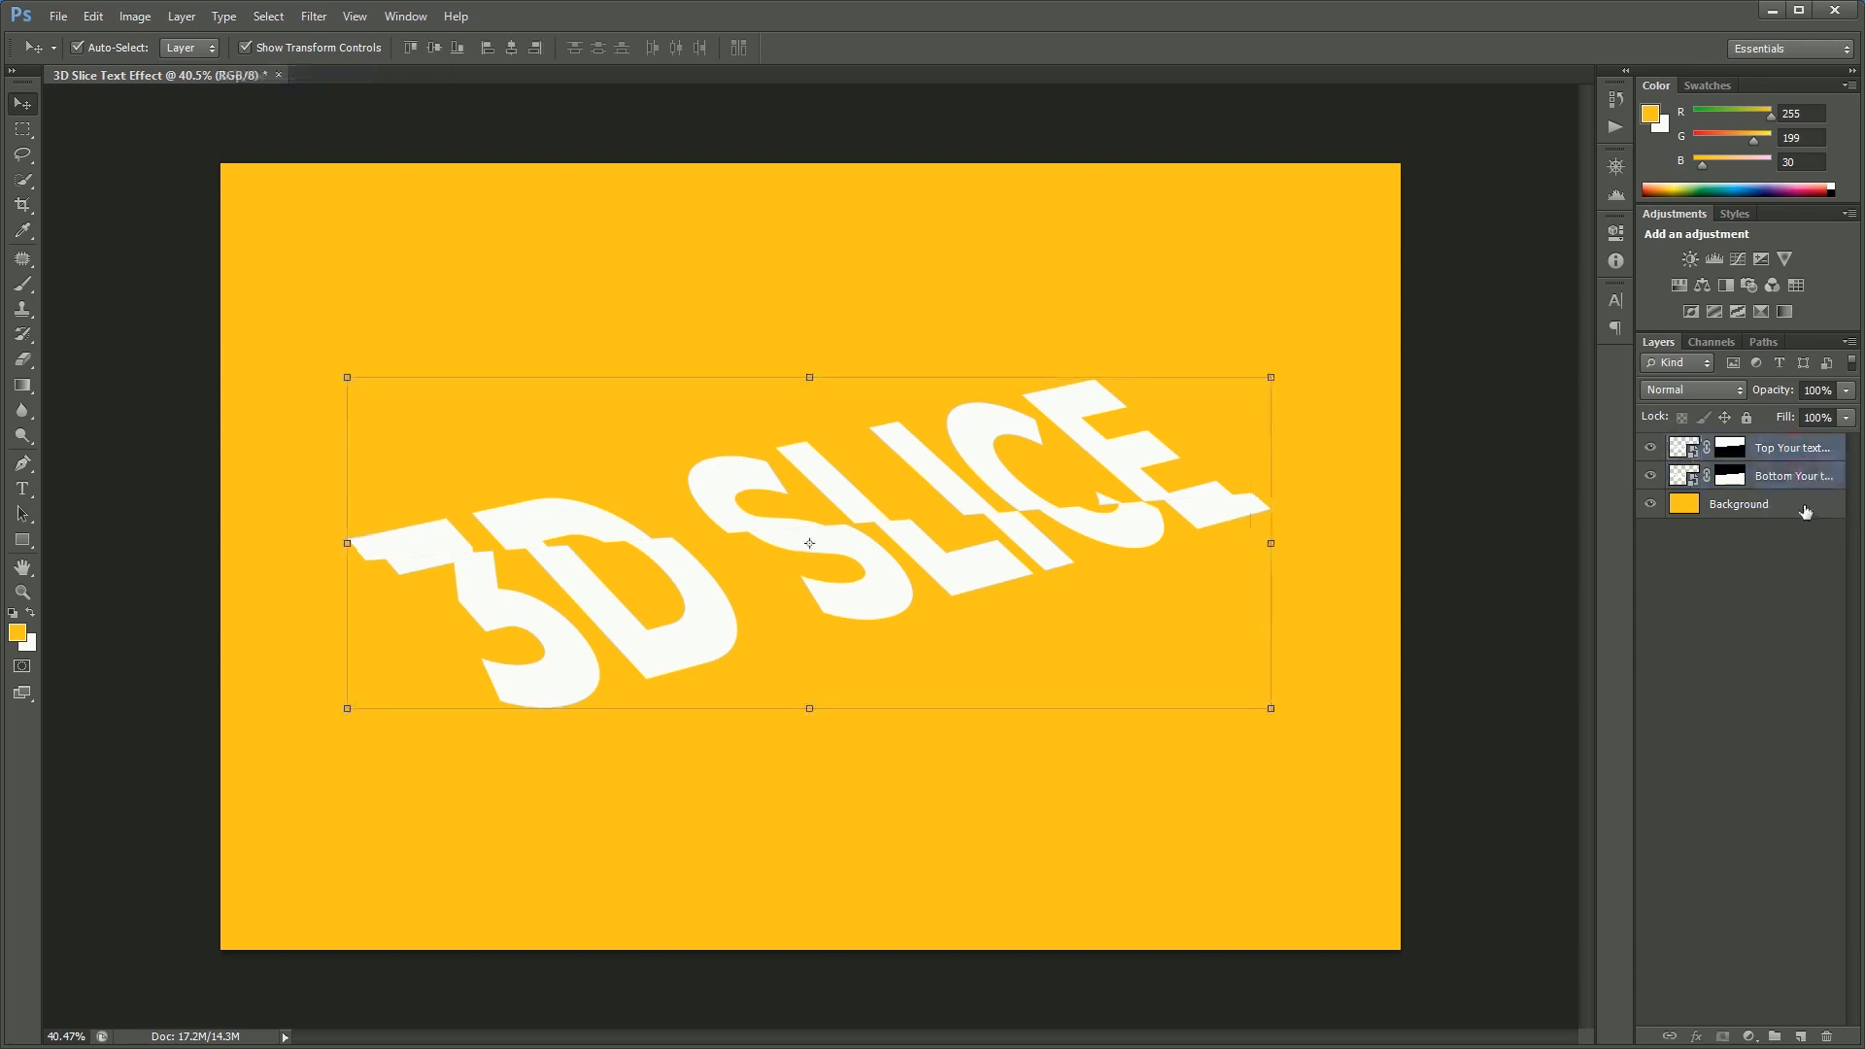
left_click(1798, 449)
right_click(1797, 449)
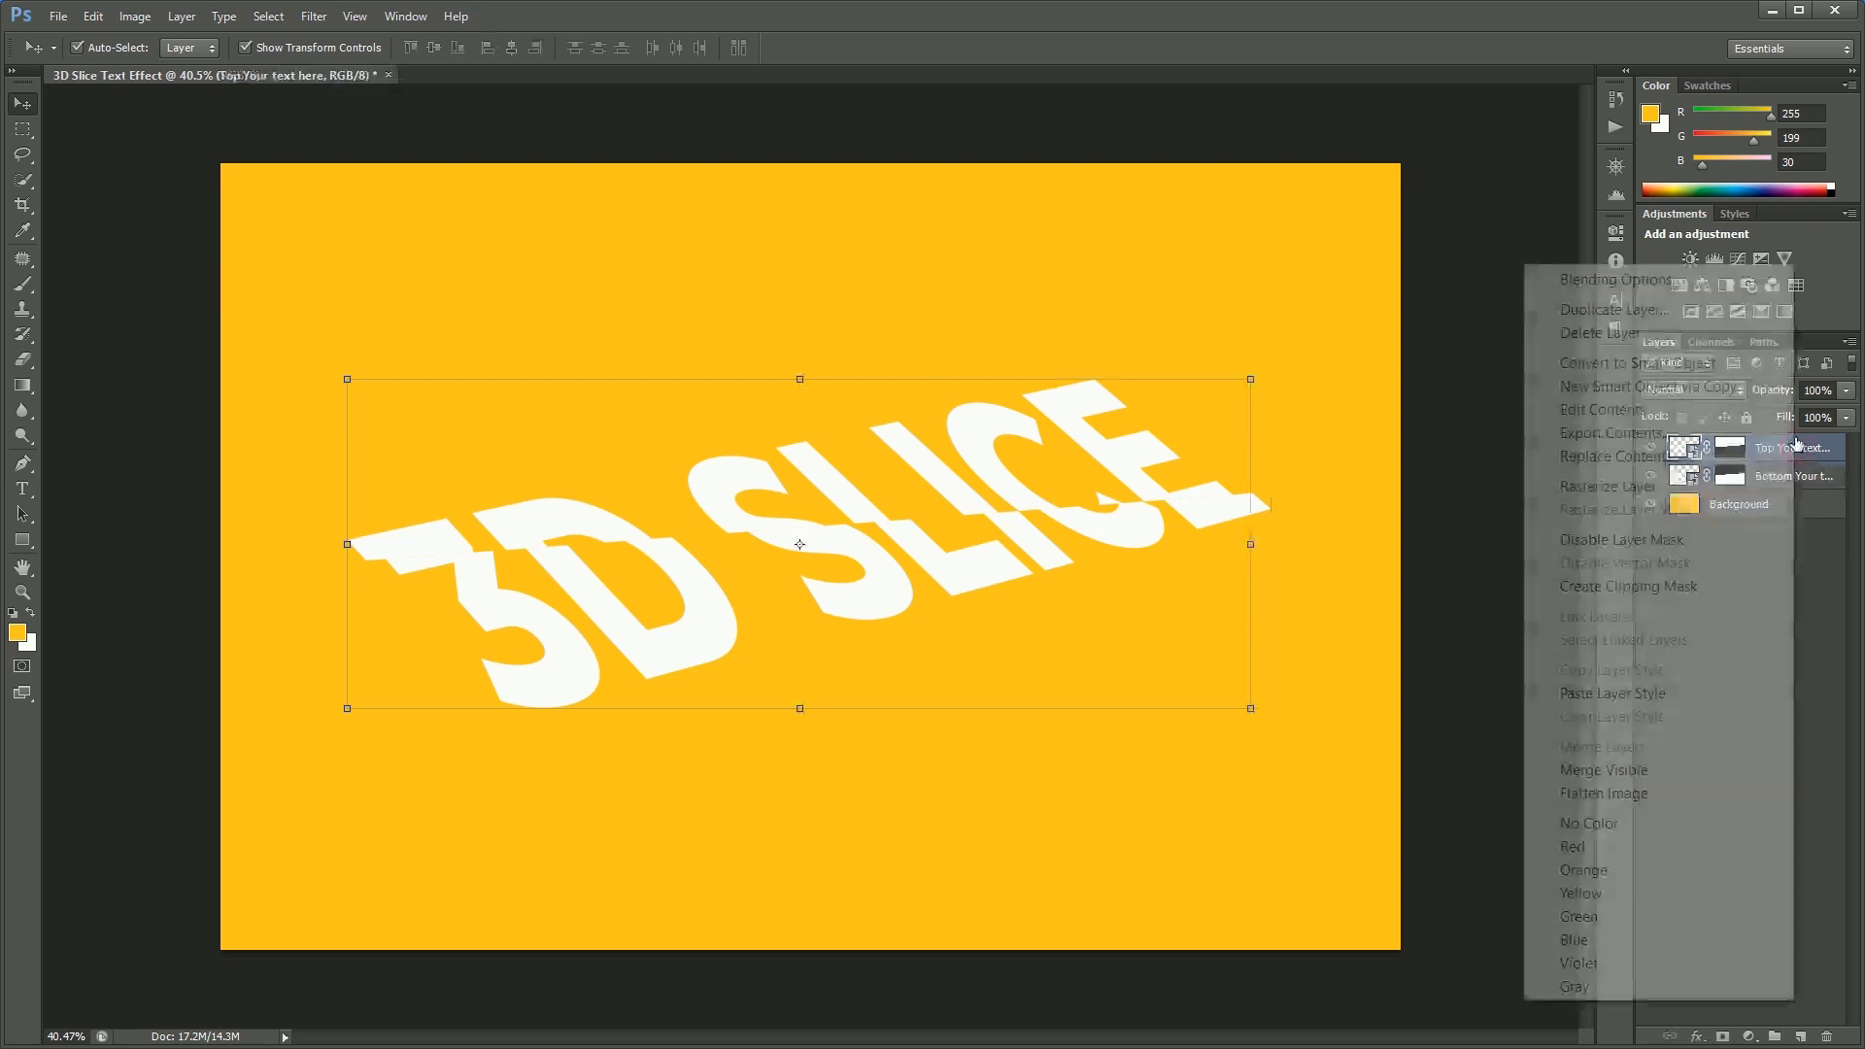
left_click(1597, 290)
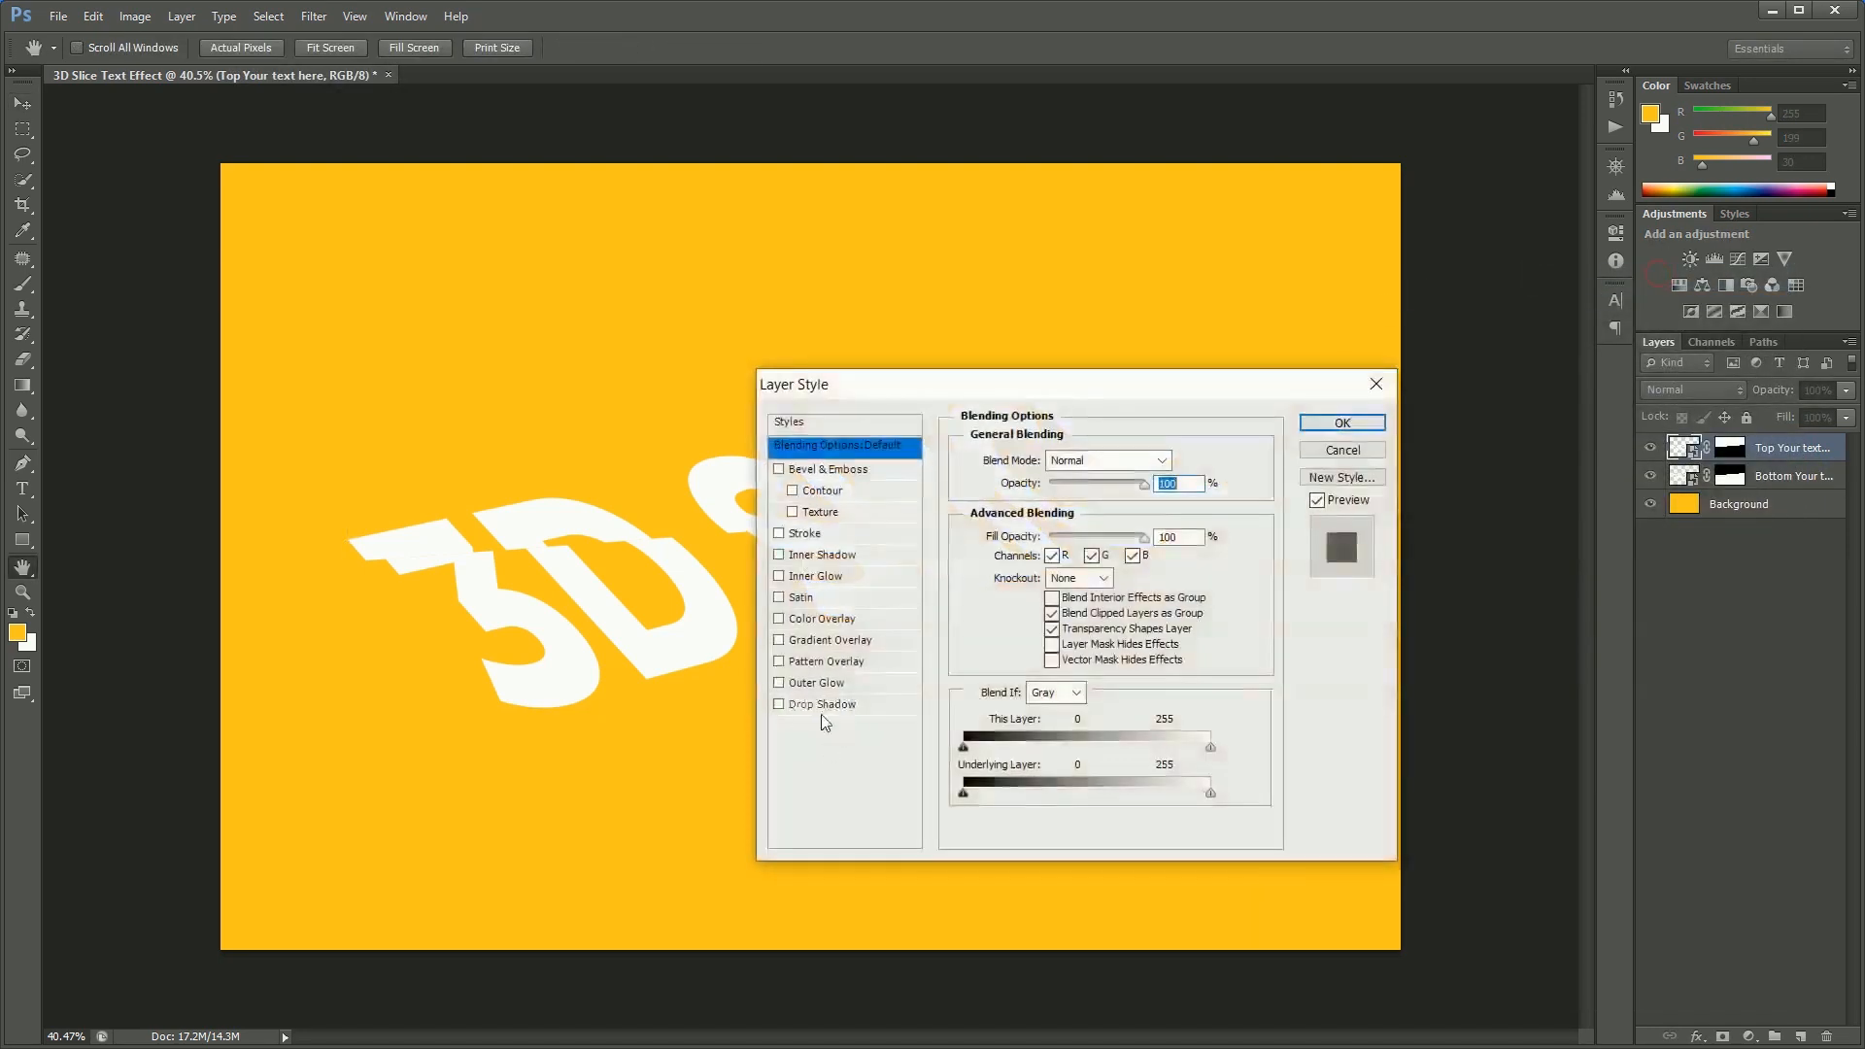
left_click(779, 705)
left_click(831, 706)
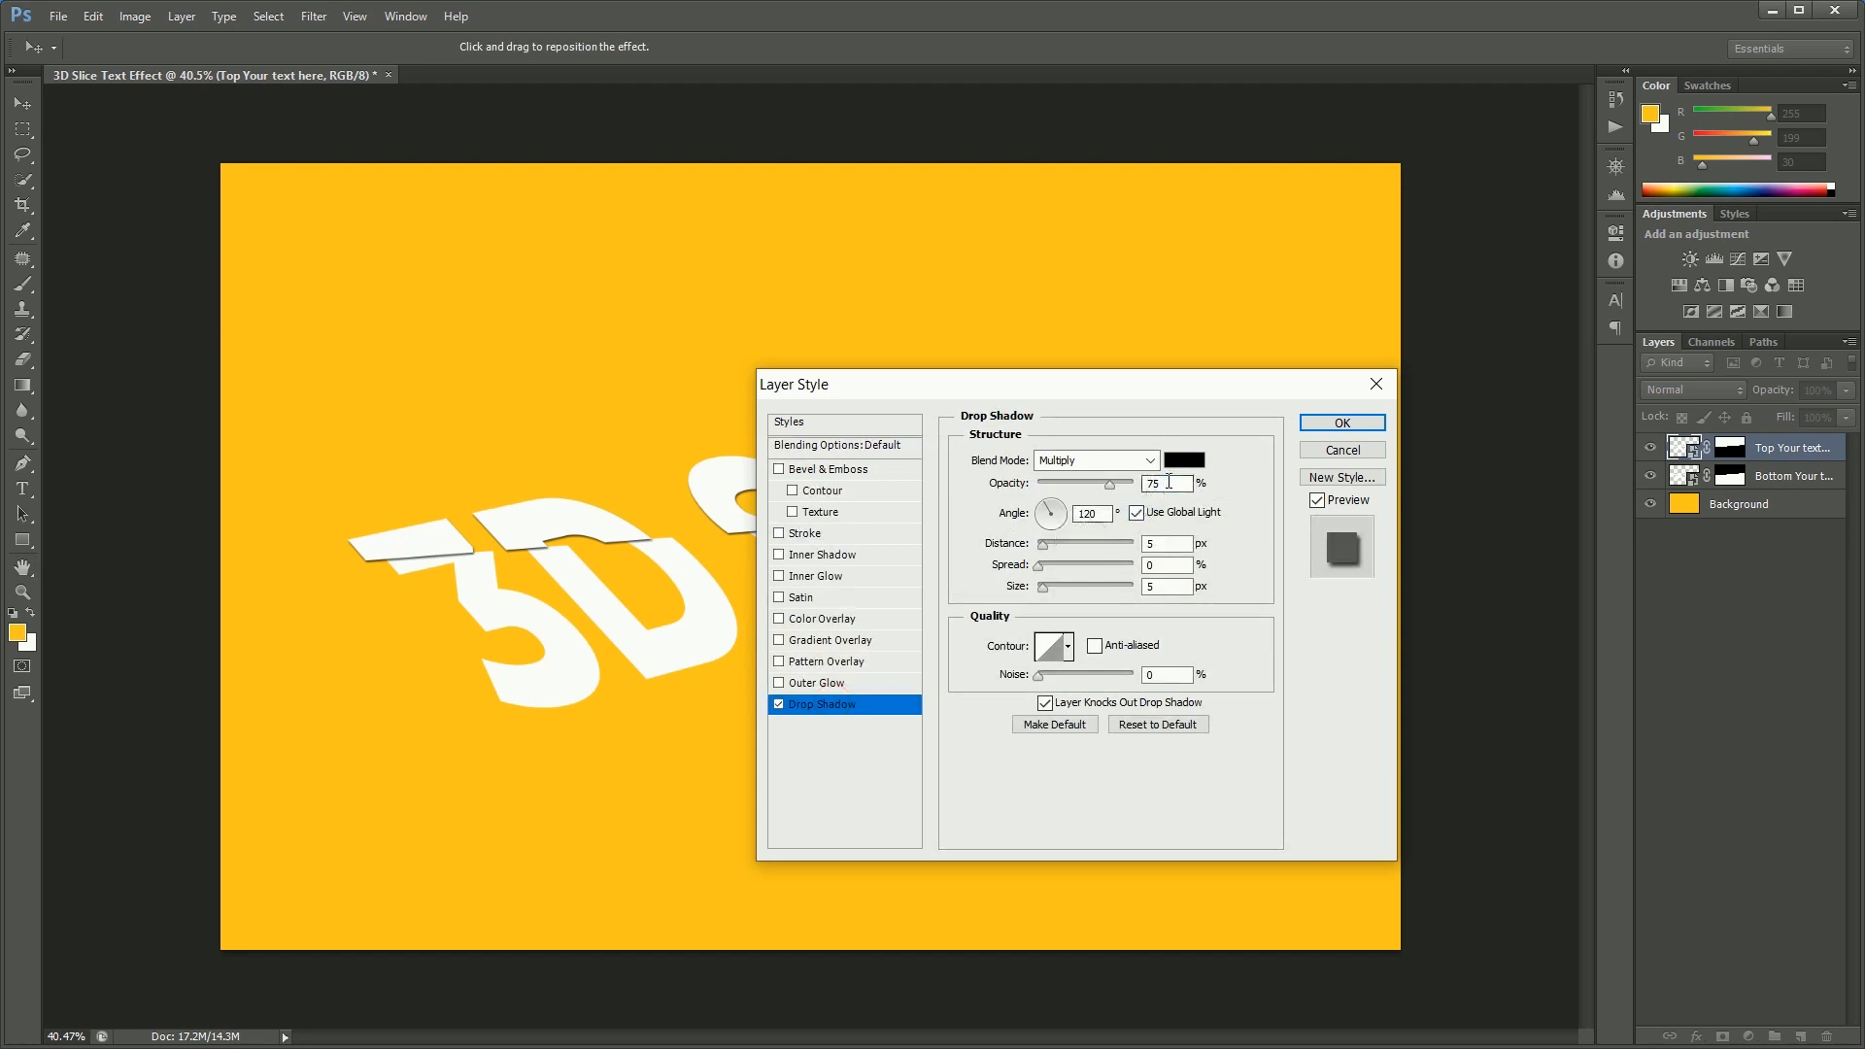
Set the drop shadow's opacity to 20% and size to 9 px and apply the style
double_click(1169, 481)
type("20")
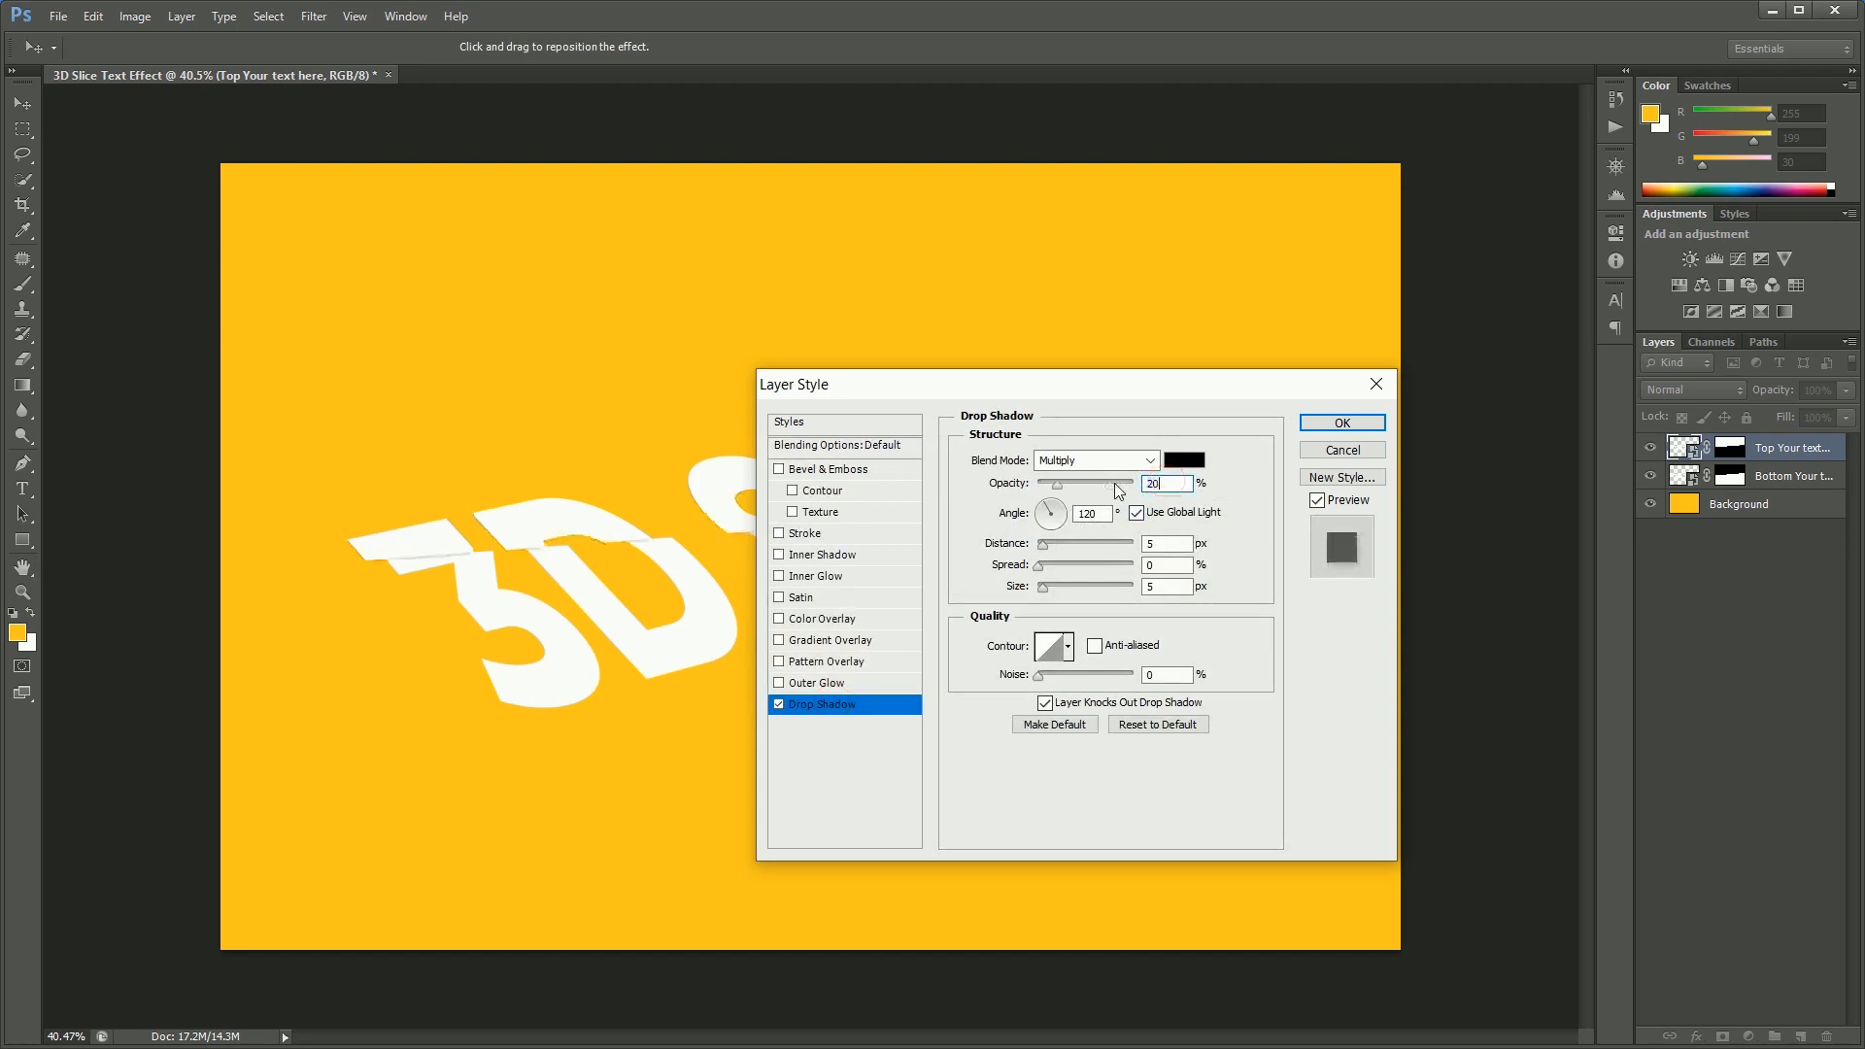
double_click(1157, 586)
double_click(1165, 544)
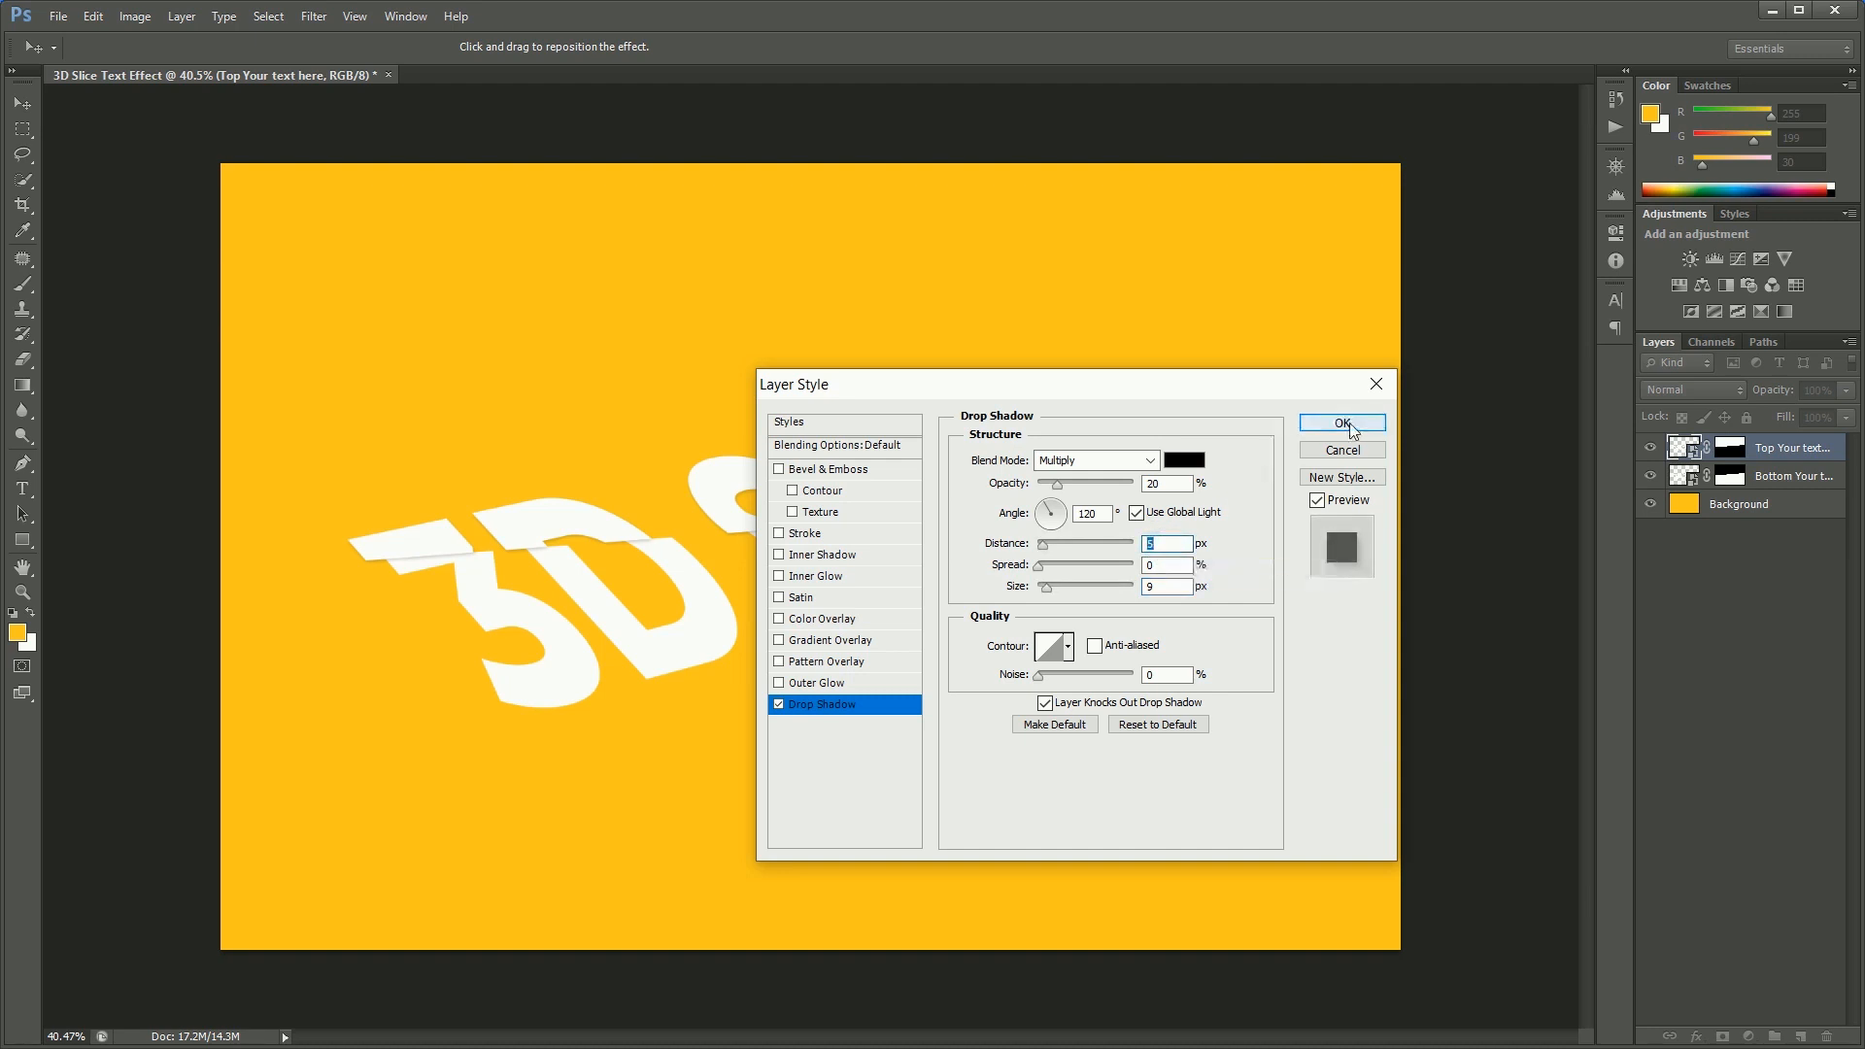
double_click(1166, 541)
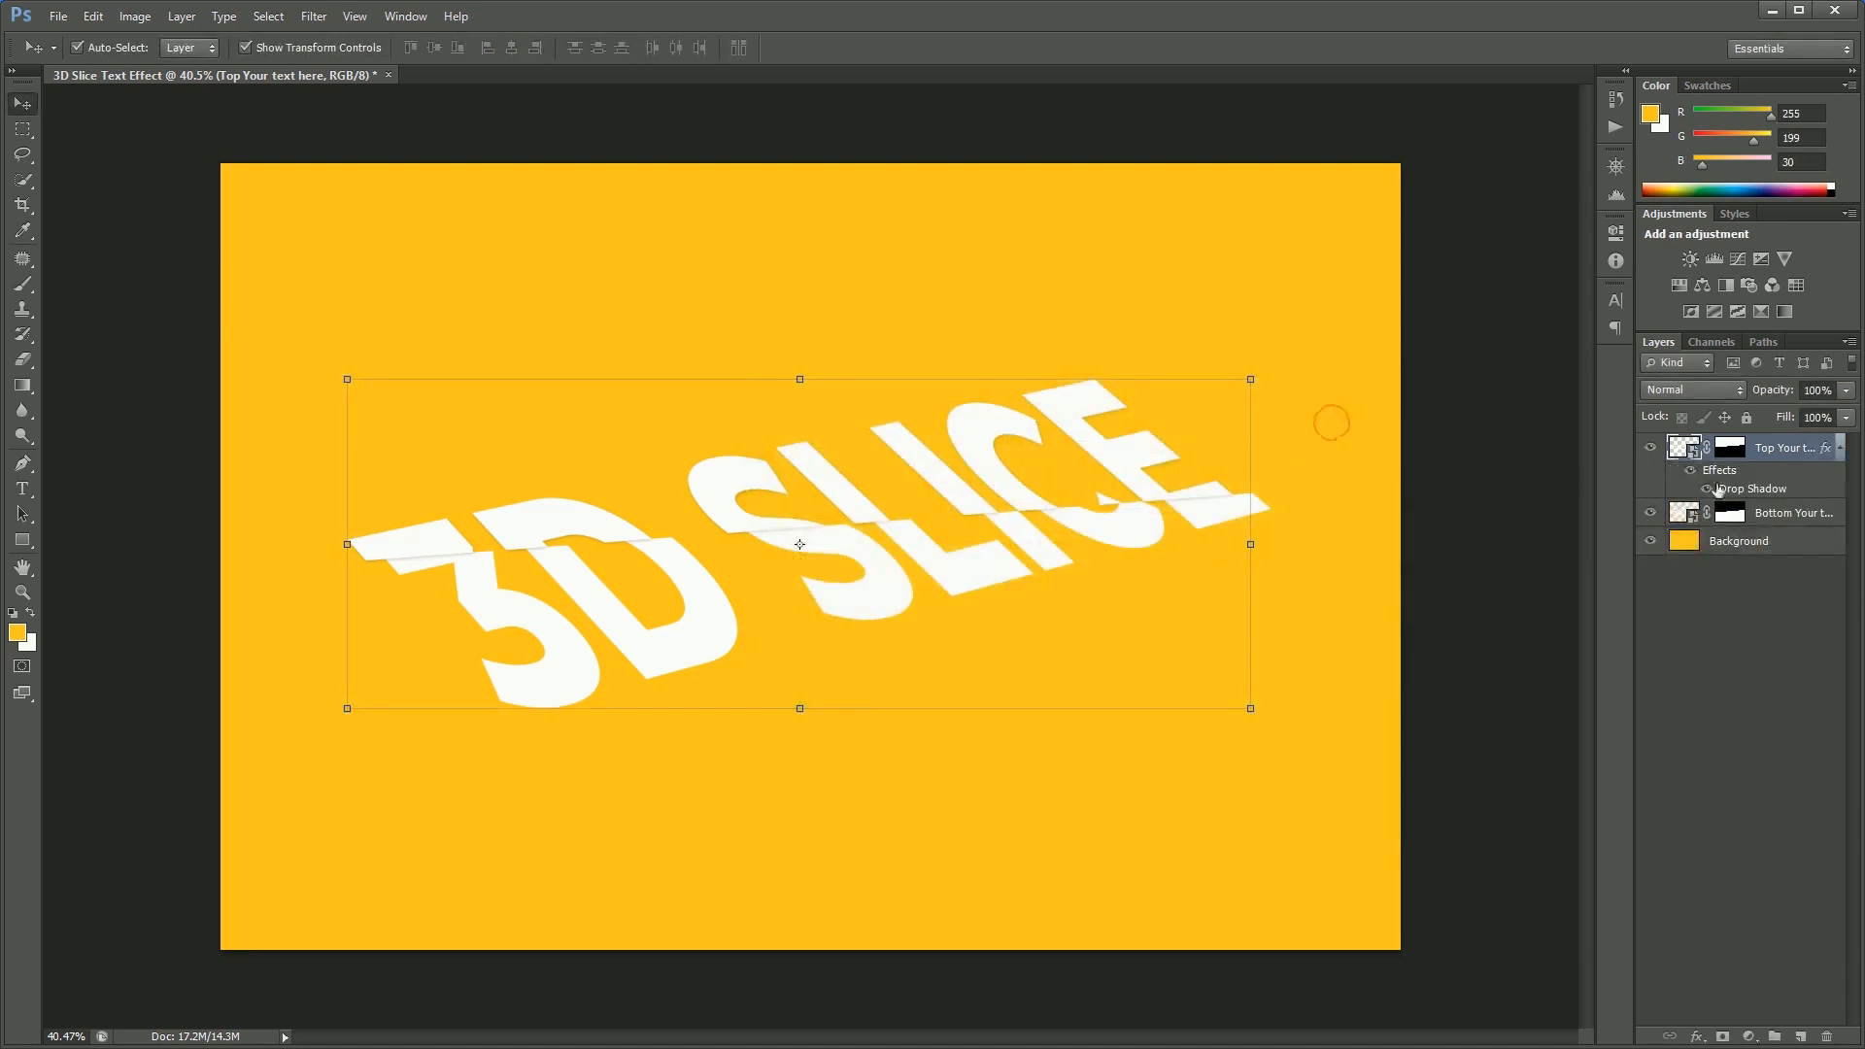
Copy the Top layer's style onto the Bottom text layer and collapse both layers' effects lists
right_click(1790, 448)
left_click(1689, 670)
right_click(1770, 513)
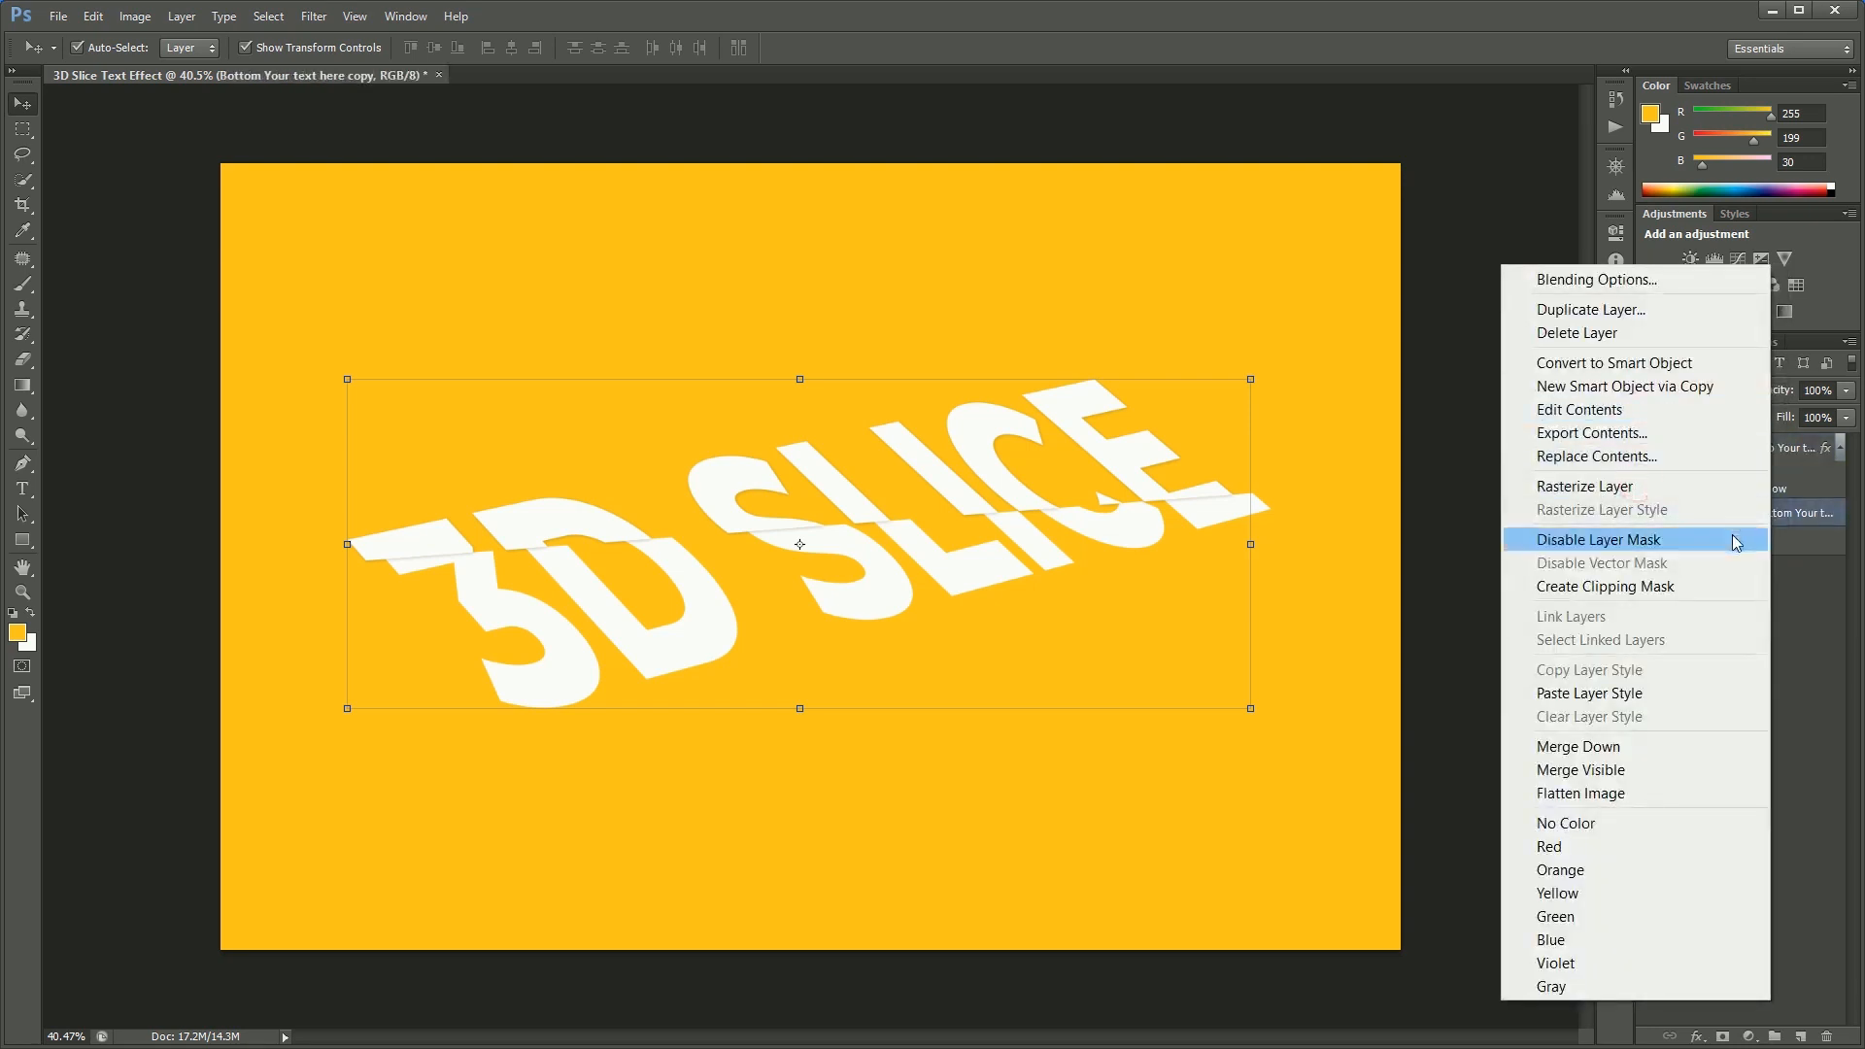
left_click(1602, 693)
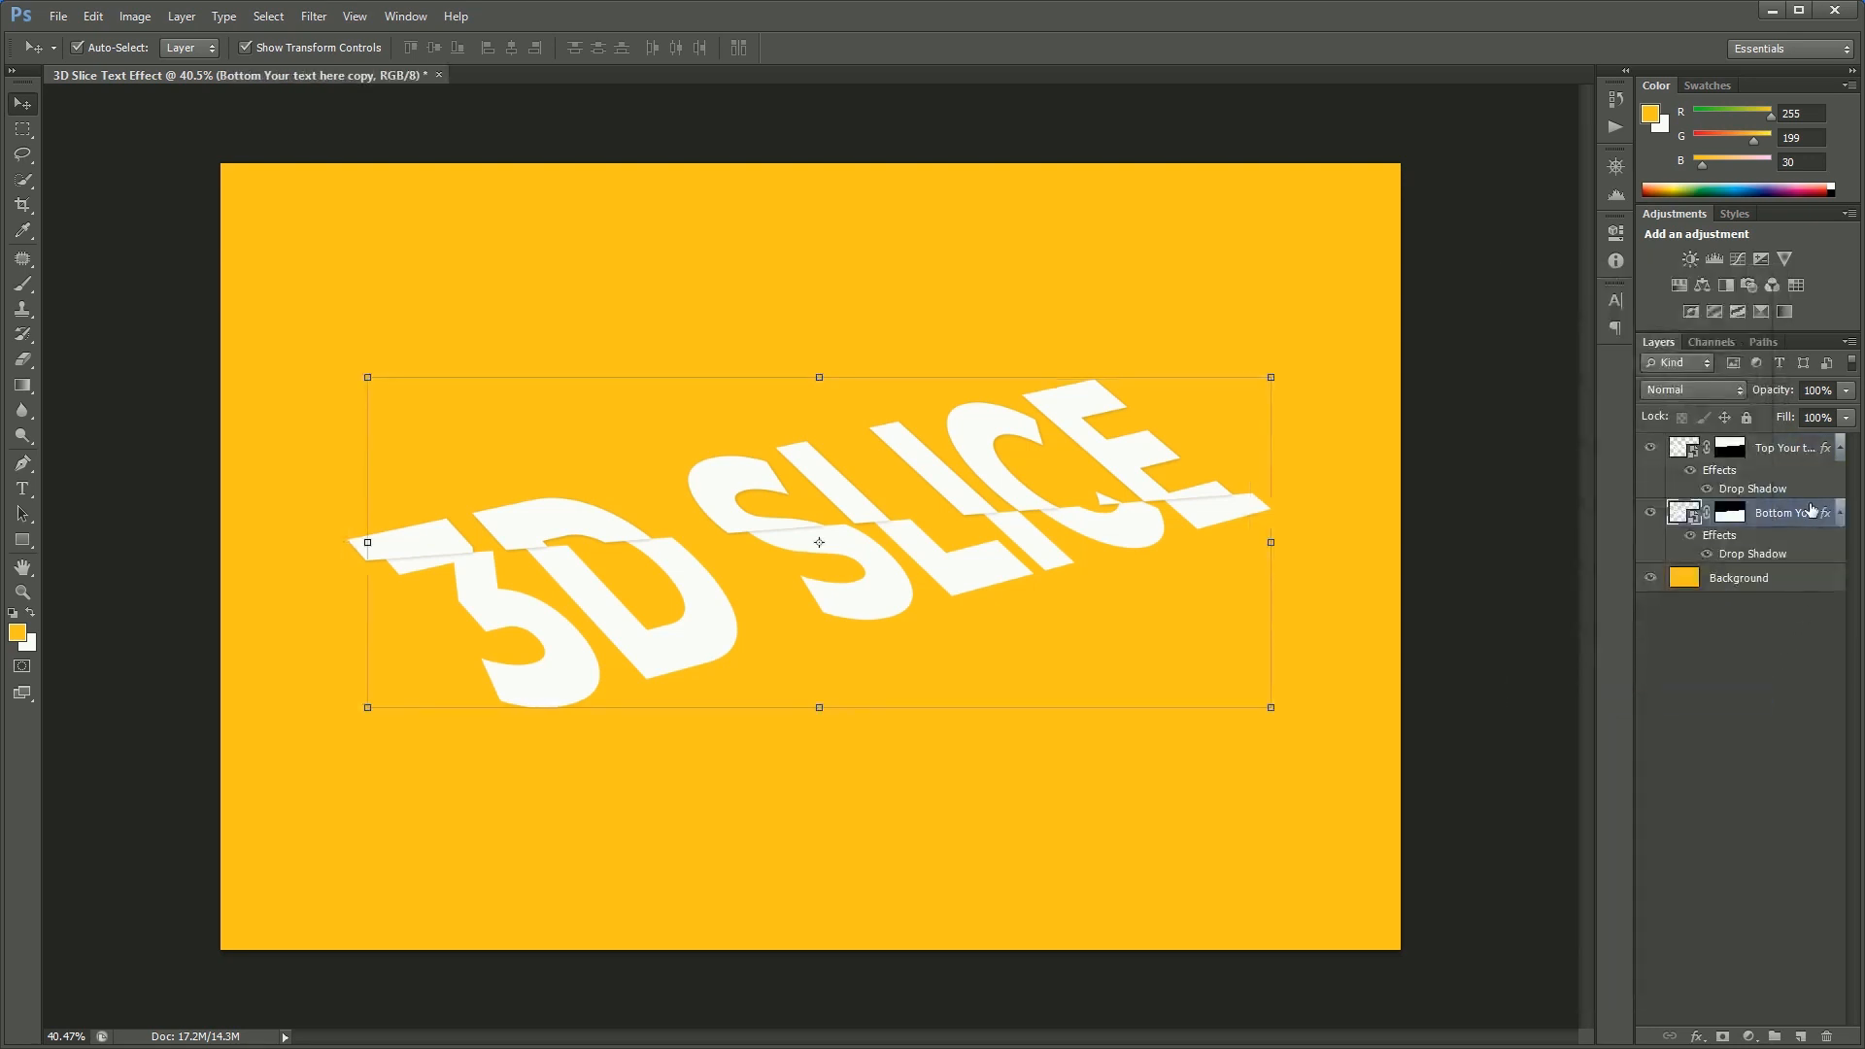
left_click(1843, 513)
left_click(1840, 448)
Select both text layers and duplicate them together upward in single nudges about 40 times to build the 3D extrusion
left_click(1787, 449)
left_click(1777, 476, "shift")
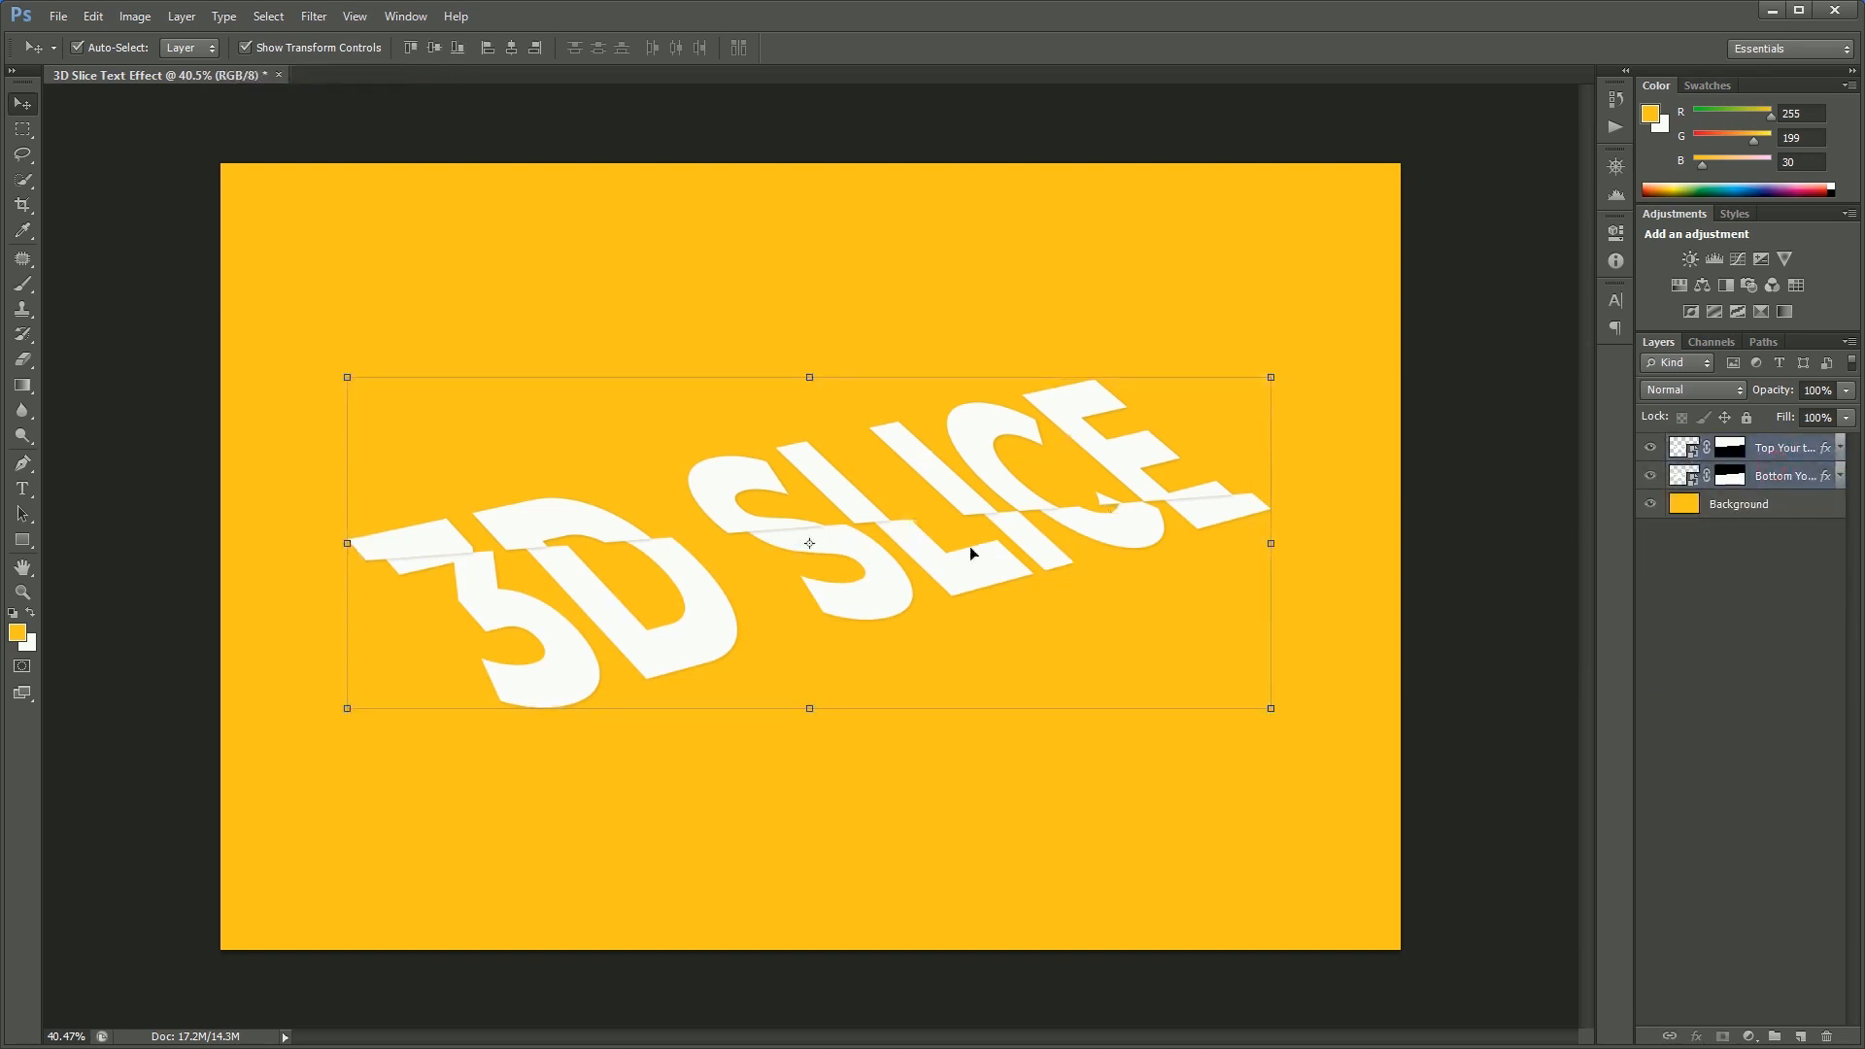
scroll(970, 546, "down", 2)
scroll(970, 546, "up", 3)
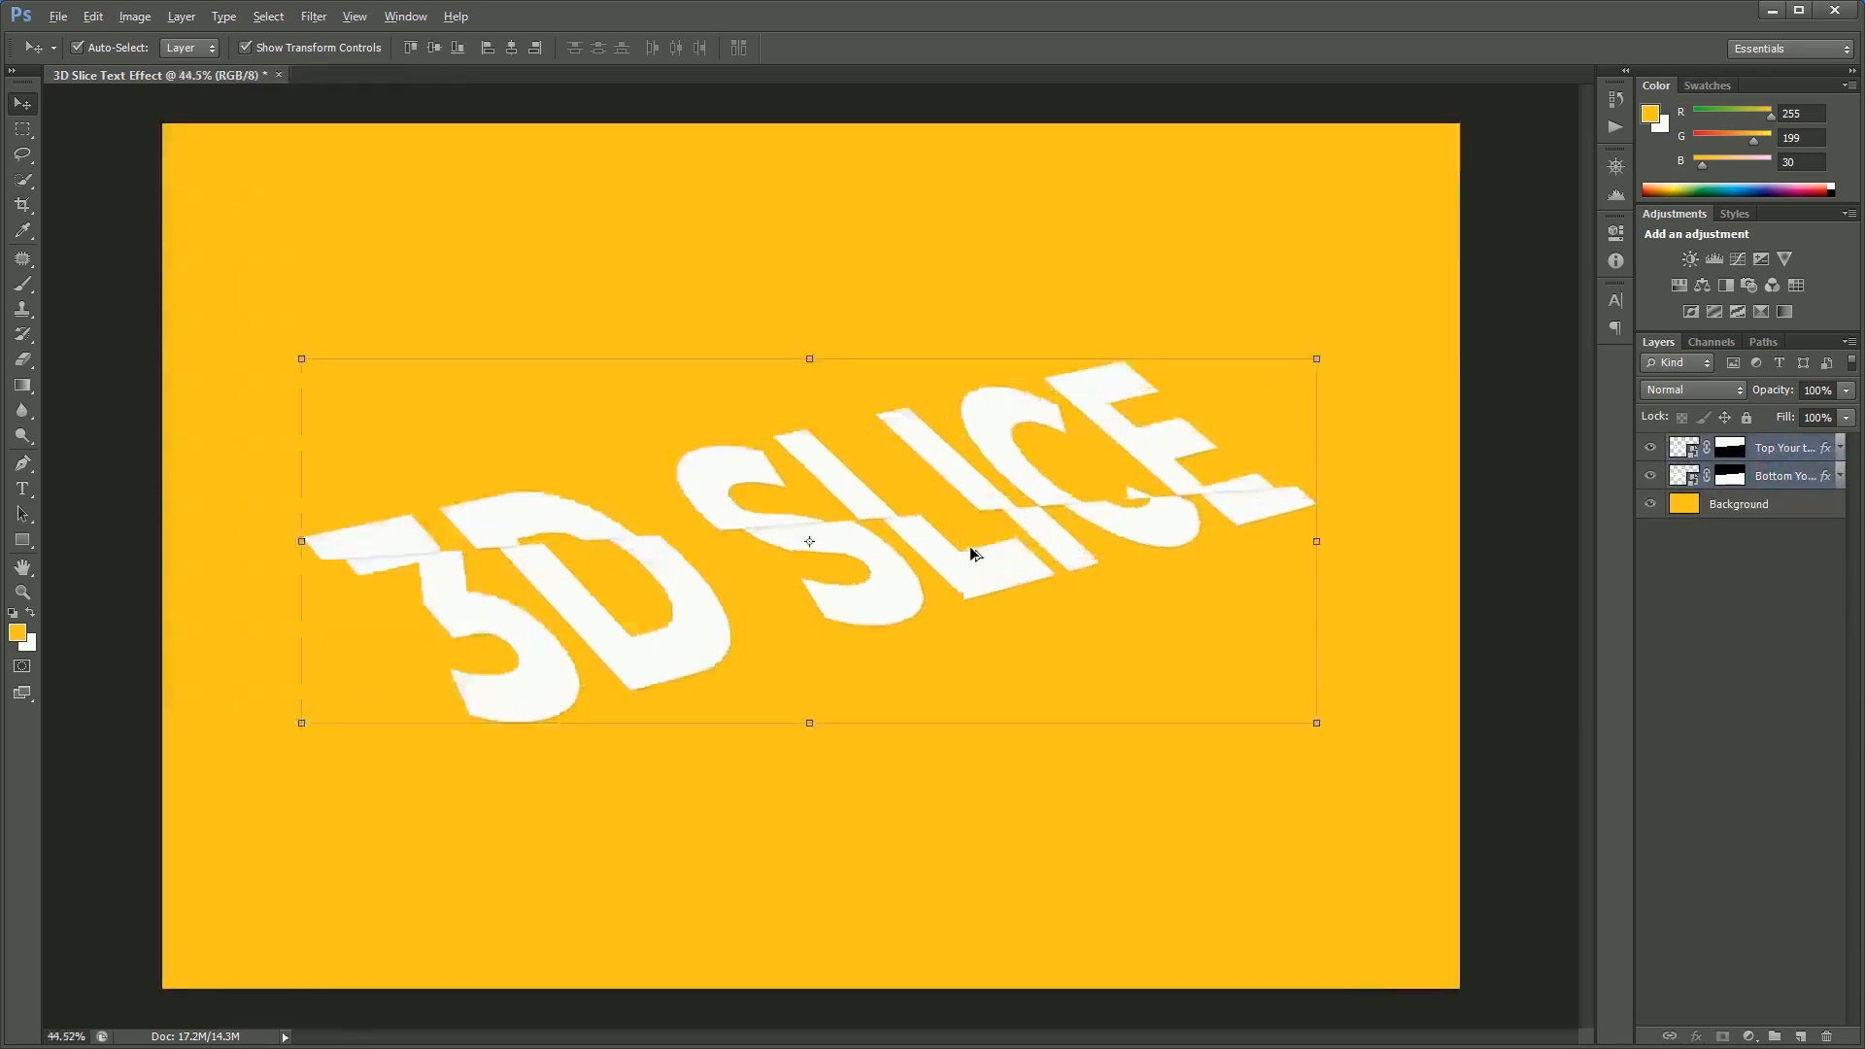
scroll(971, 547, "up", 2)
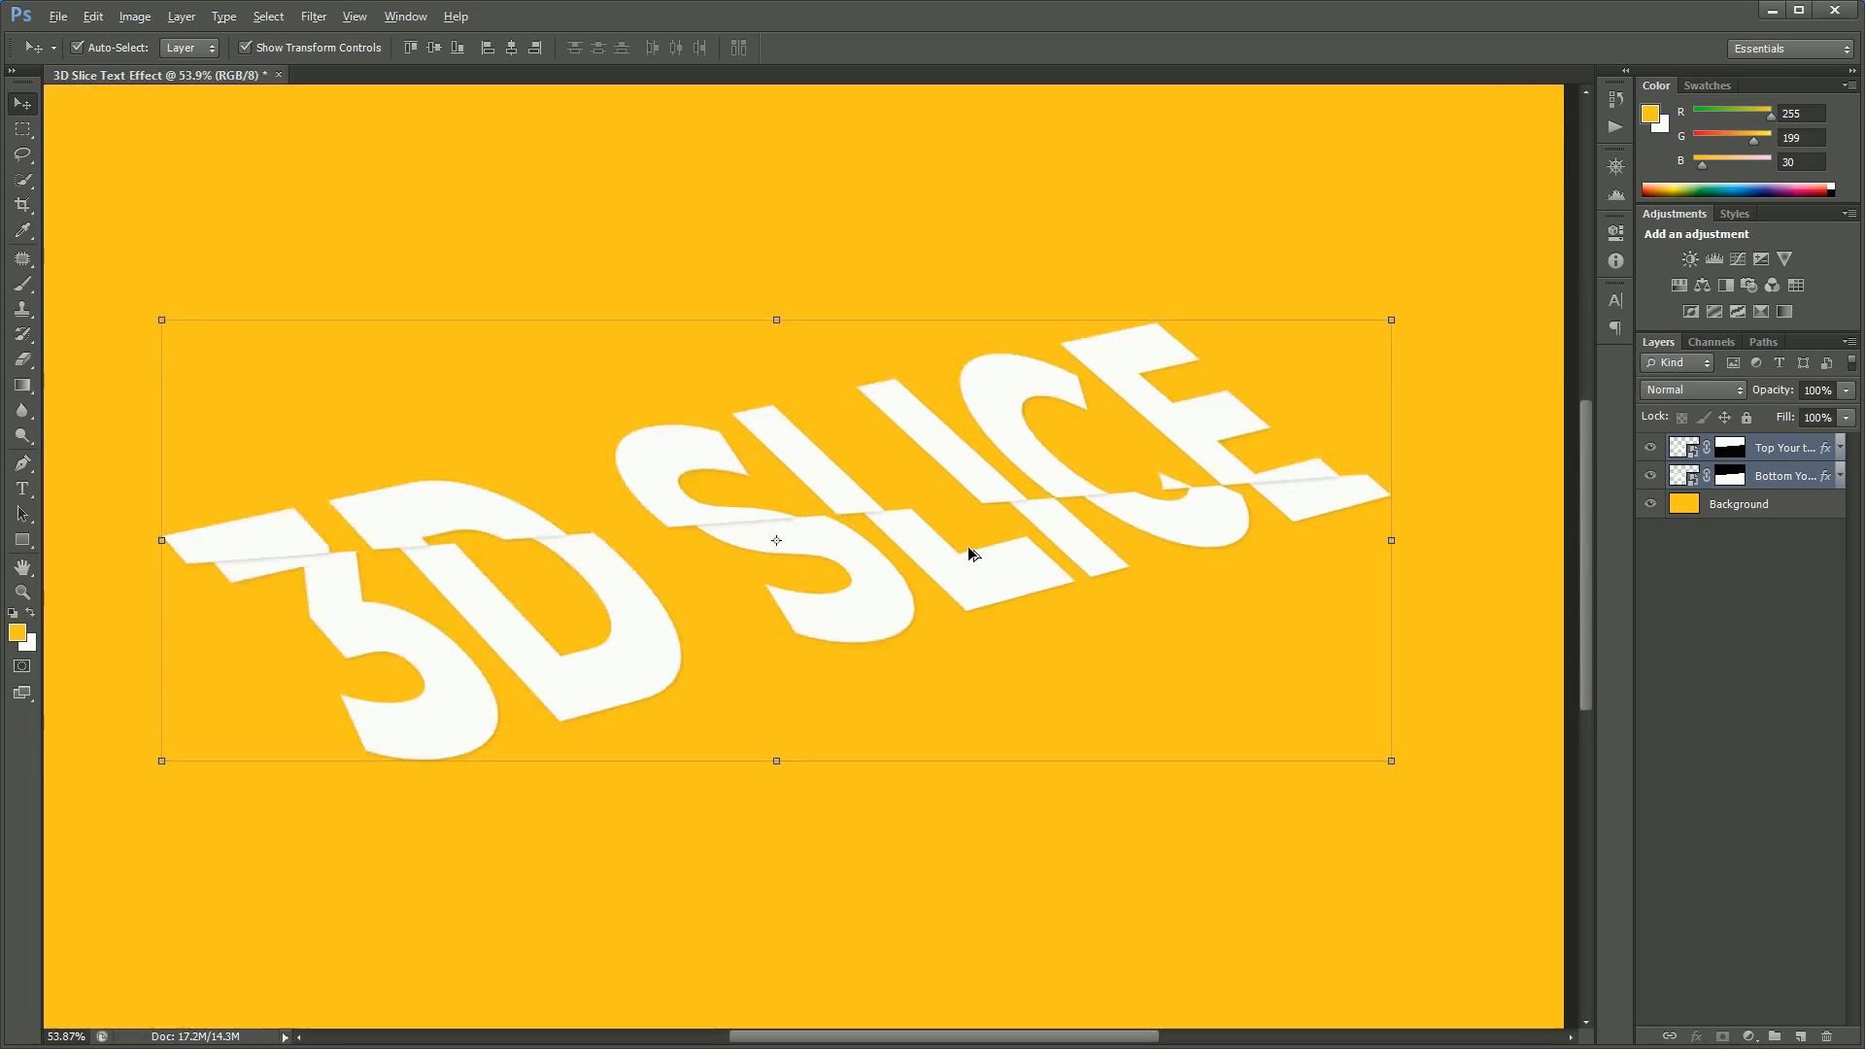
key("alt+Up")
key("alt+Up")
key("alt+Up")
key("alt+Up")
key("alt+Up")
key("alt+Up")
key("alt+Up")
key("alt+Up")
key("alt+Up")
key("alt+Up")
key("alt+Up")
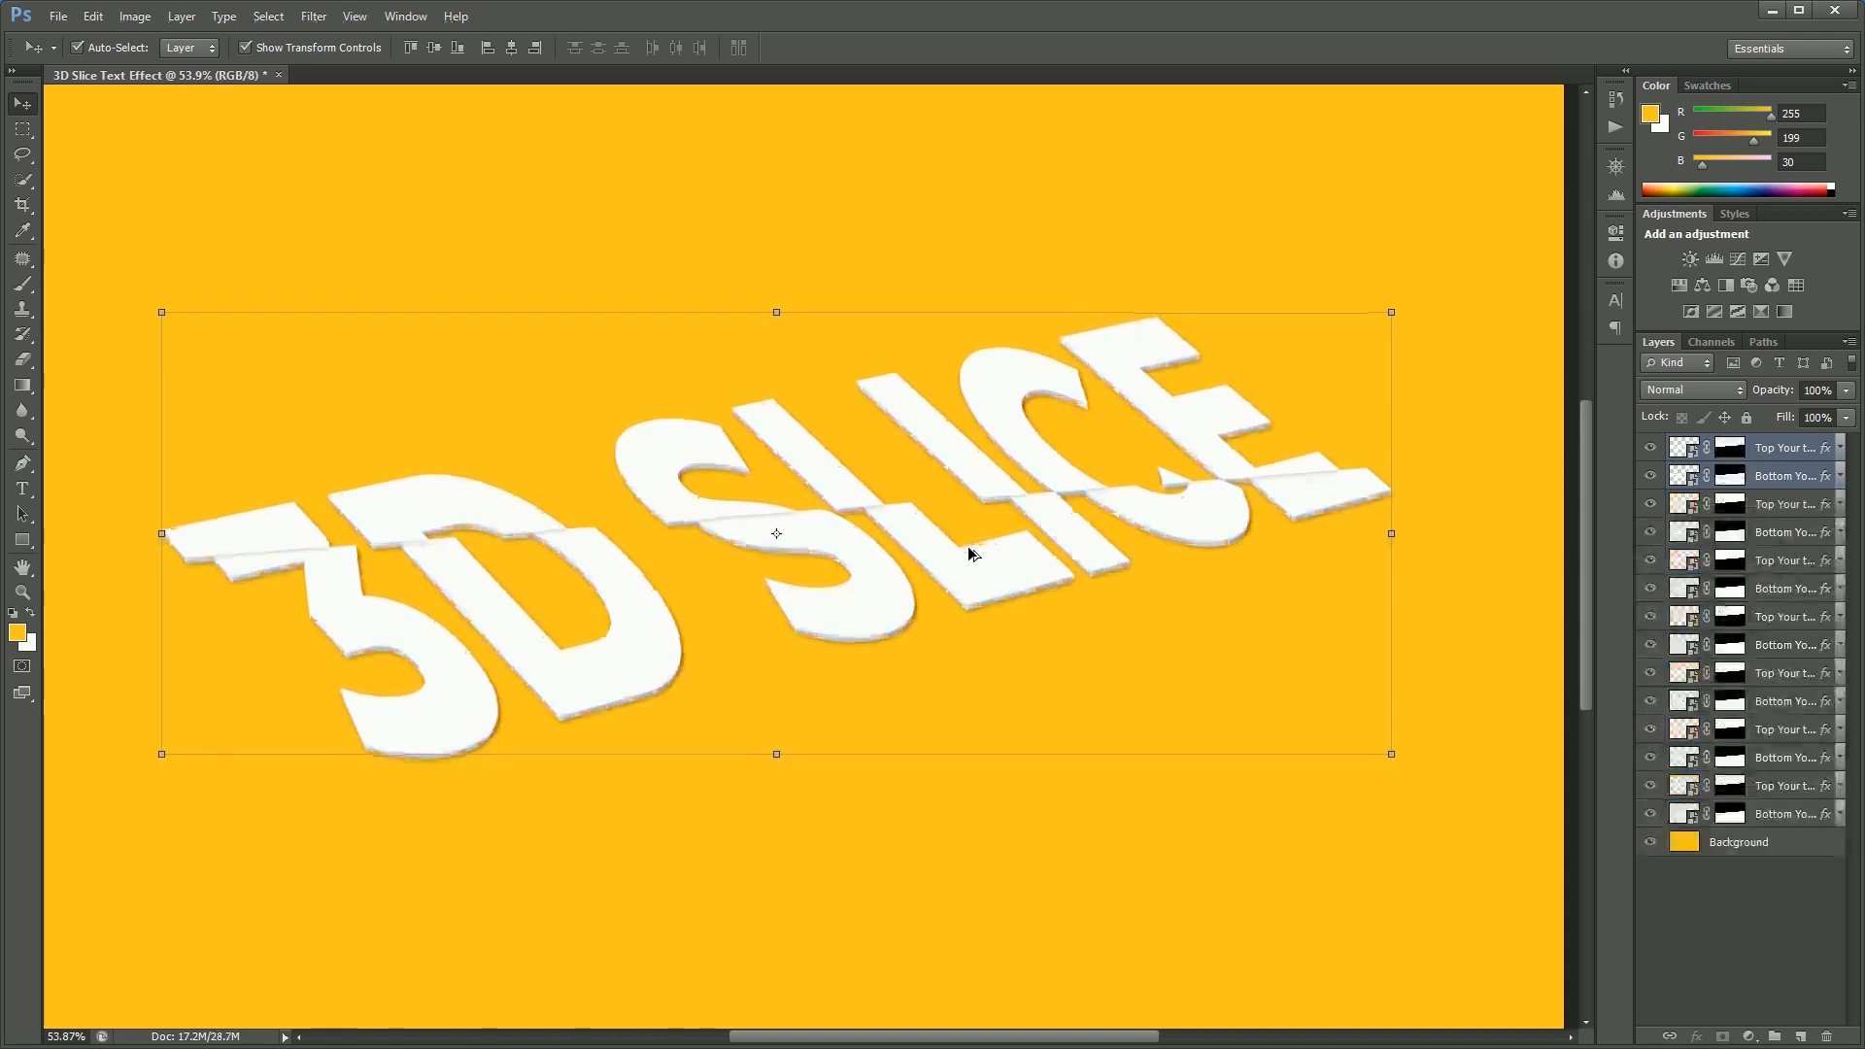
key("alt+Up")
key("alt+Up")
key("alt+Up")
key("alt+Up")
key("alt+Up")
key("alt+Up")
key("alt+Up")
key("alt+Up")
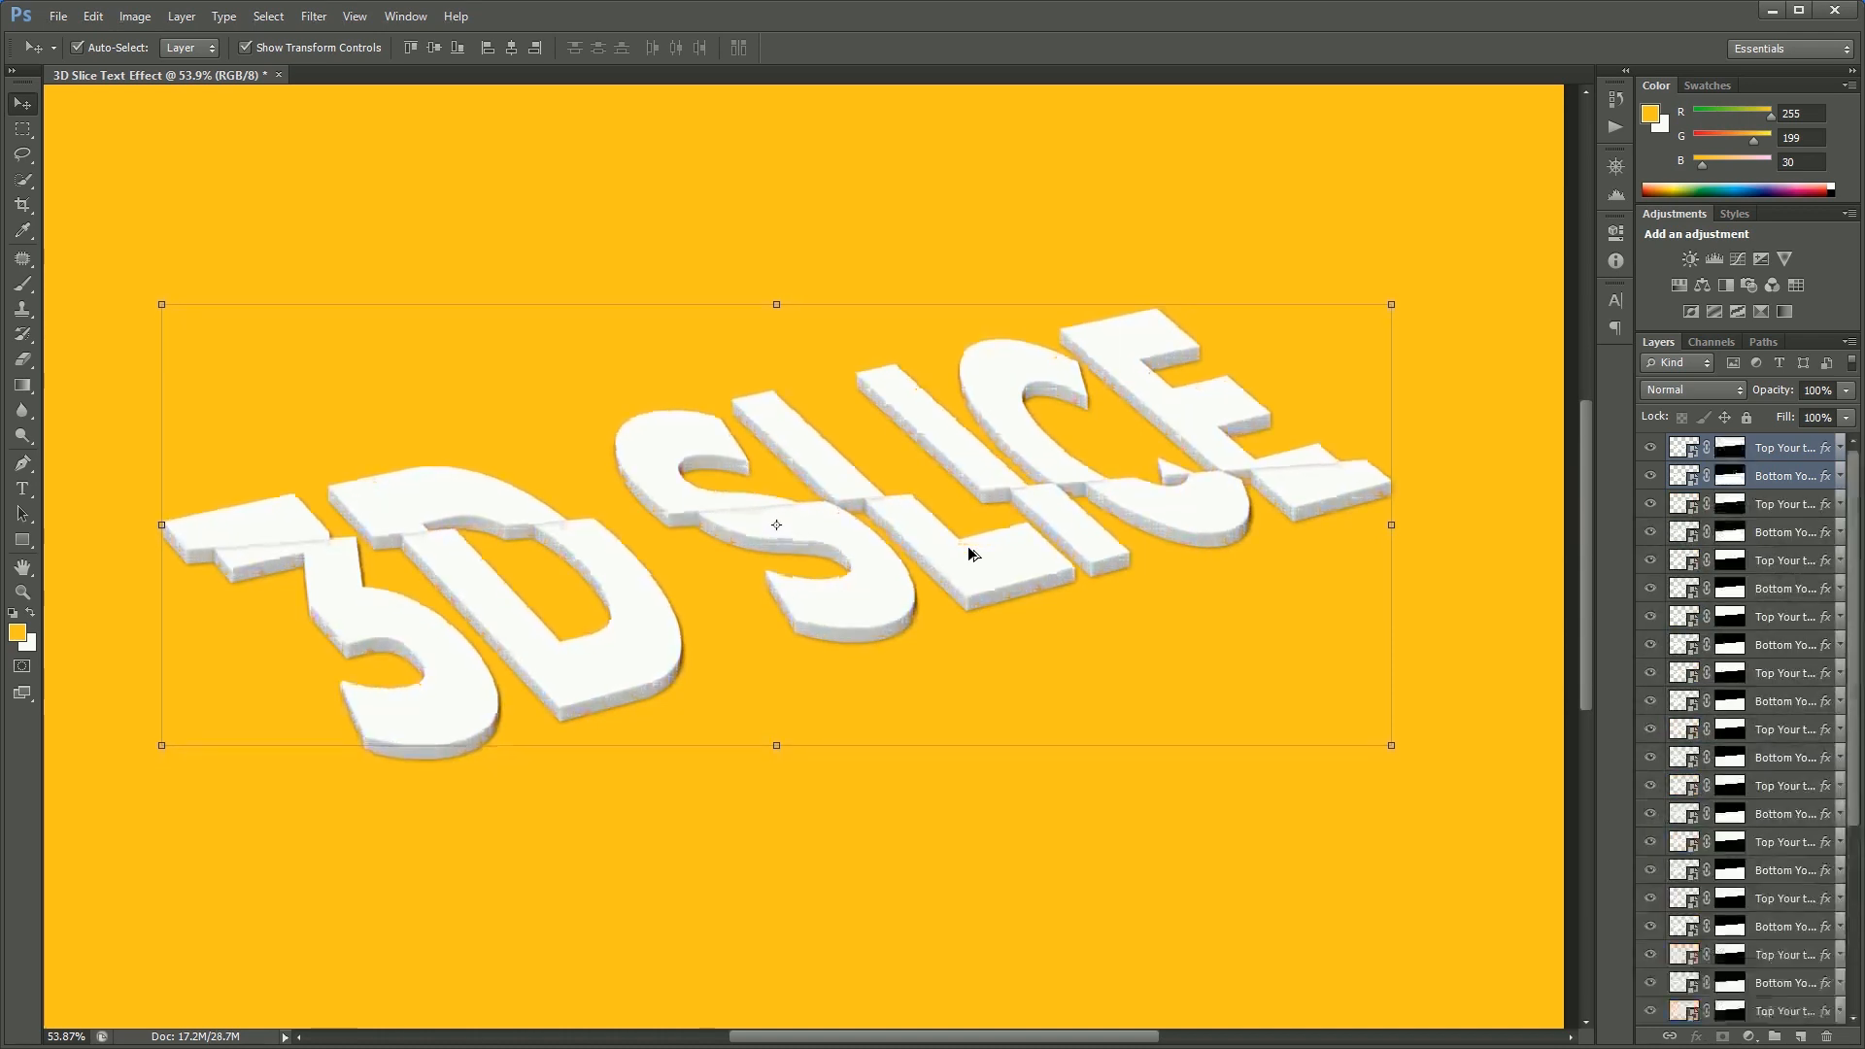
key("alt+Up")
key("alt+Up")
key("alt+Up")
key("alt+Up")
key("alt+Up")
key("alt+Up")
key("alt+Up")
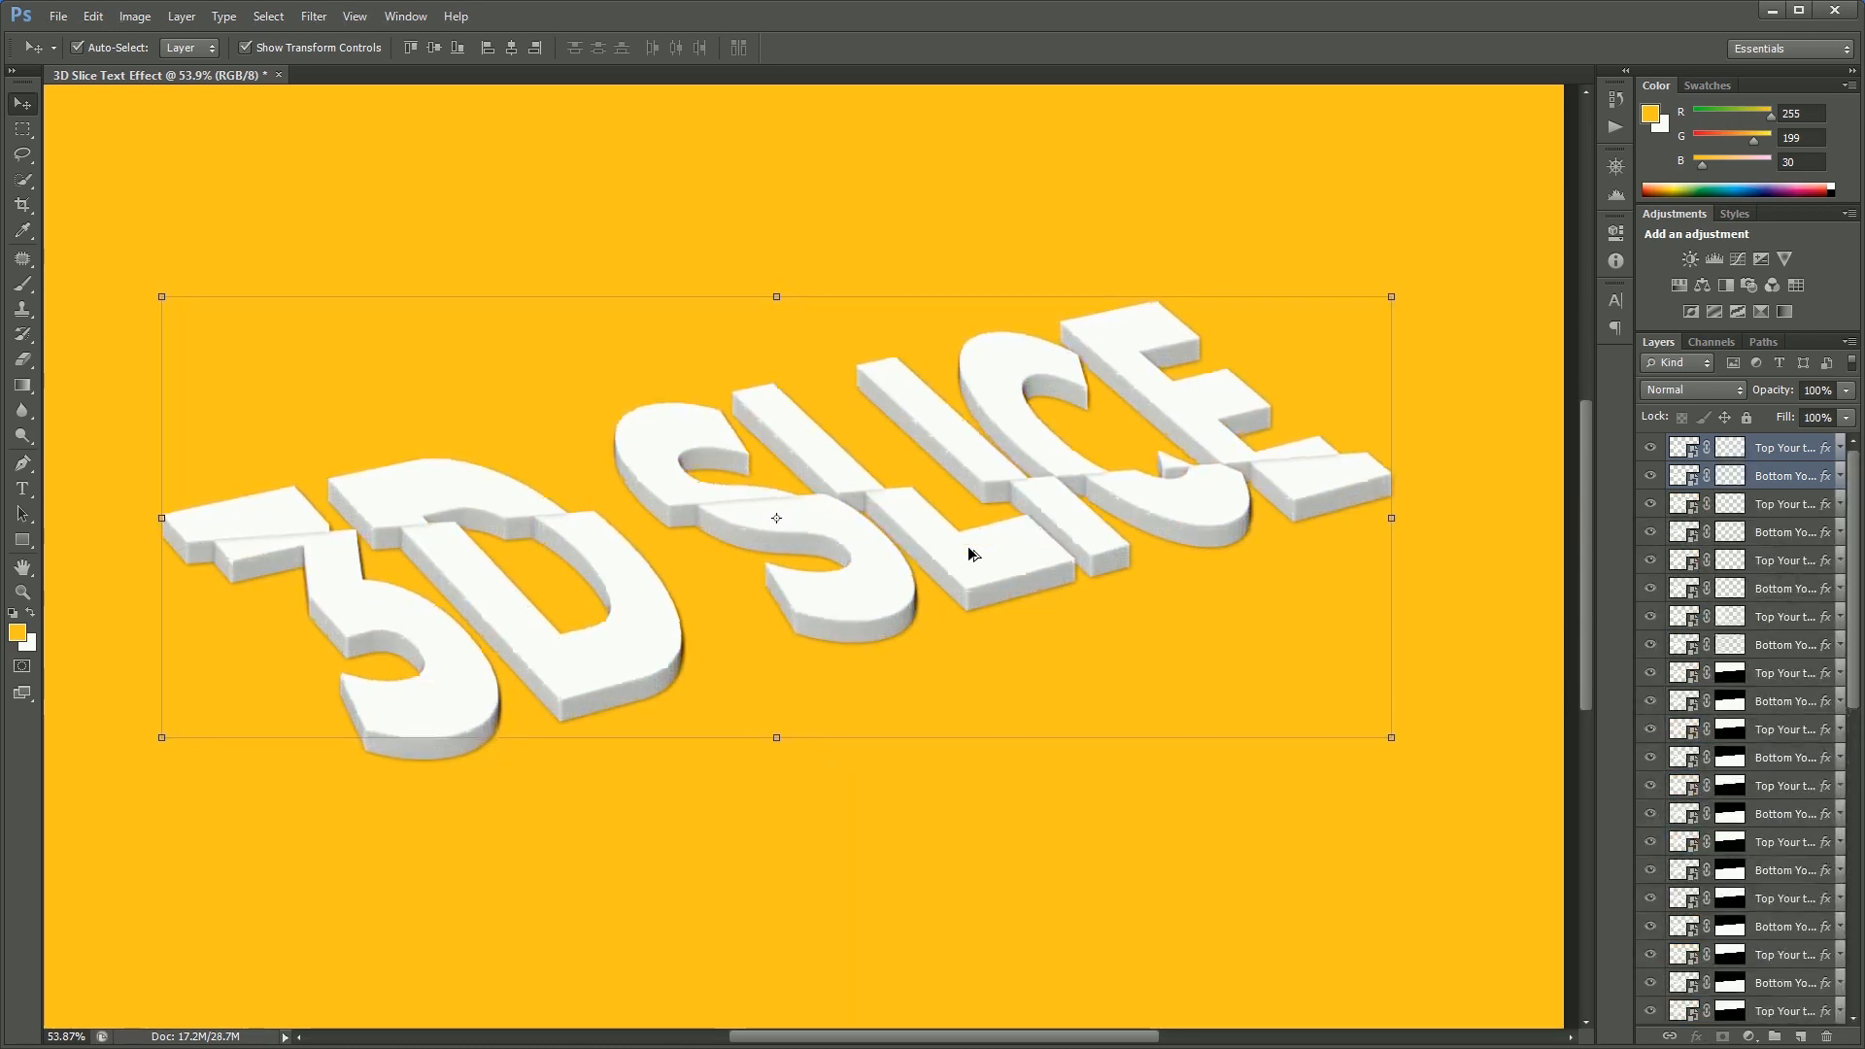
key("alt+Up")
key("alt+Up")
key("alt+Up")
key("alt+Up")
key("alt+Up")
key("alt+Up")
key("alt+Up")
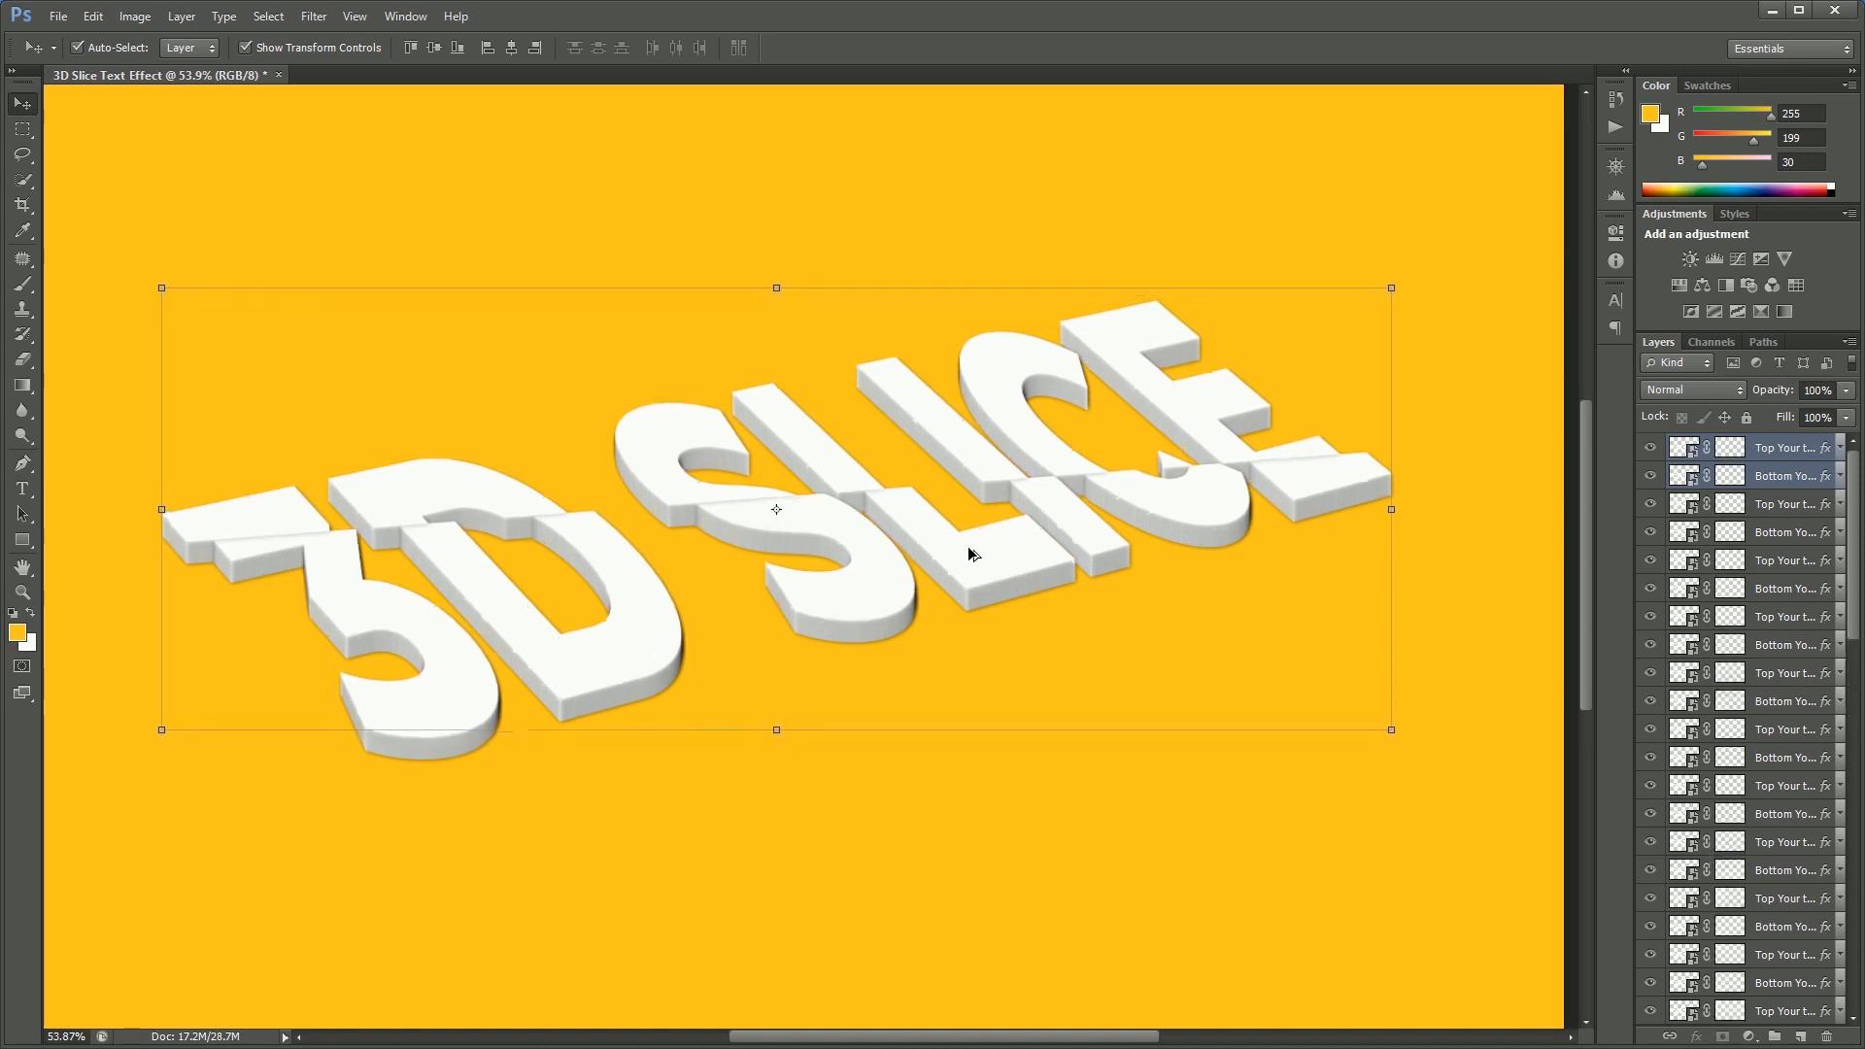
key("alt+Up")
key("alt+Up")
key("alt+Up")
key("alt+Up")
key("alt+Up")
key("alt+Up")
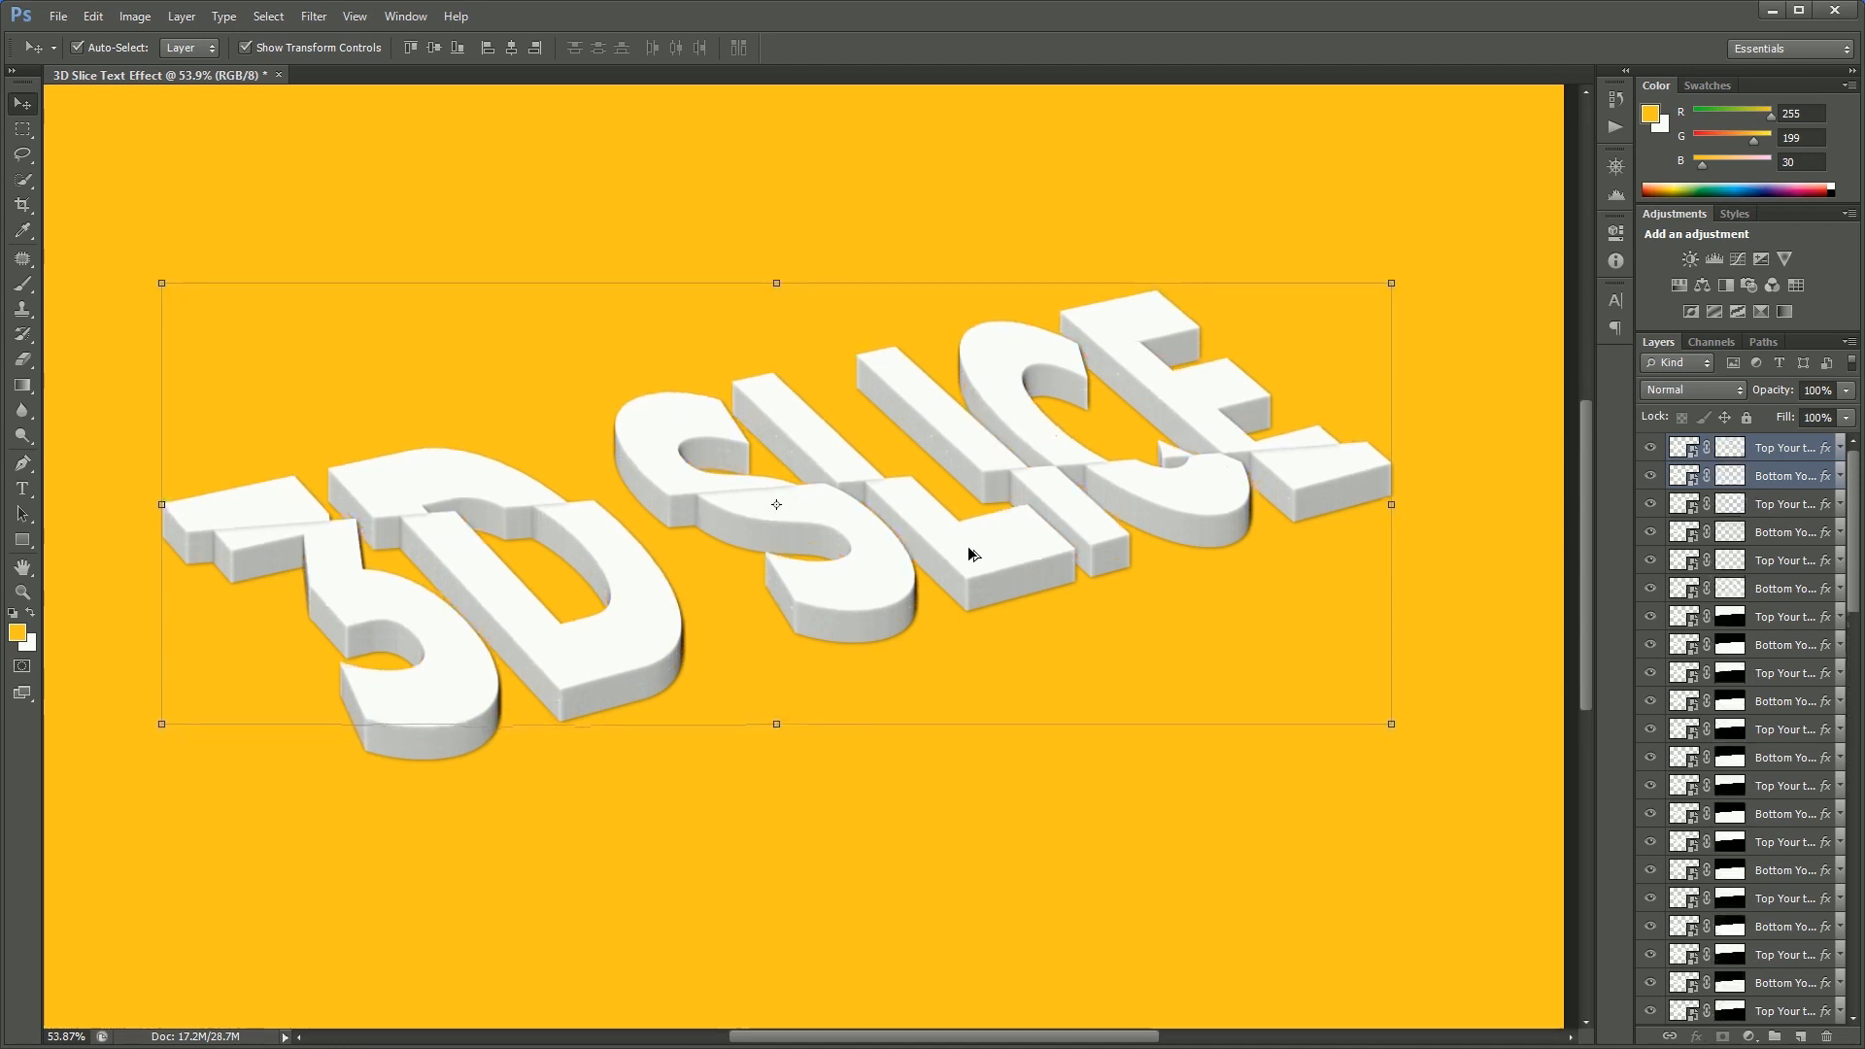
key("alt+Up")
key("alt+Up")
key("alt+Up")
key("alt+Up")
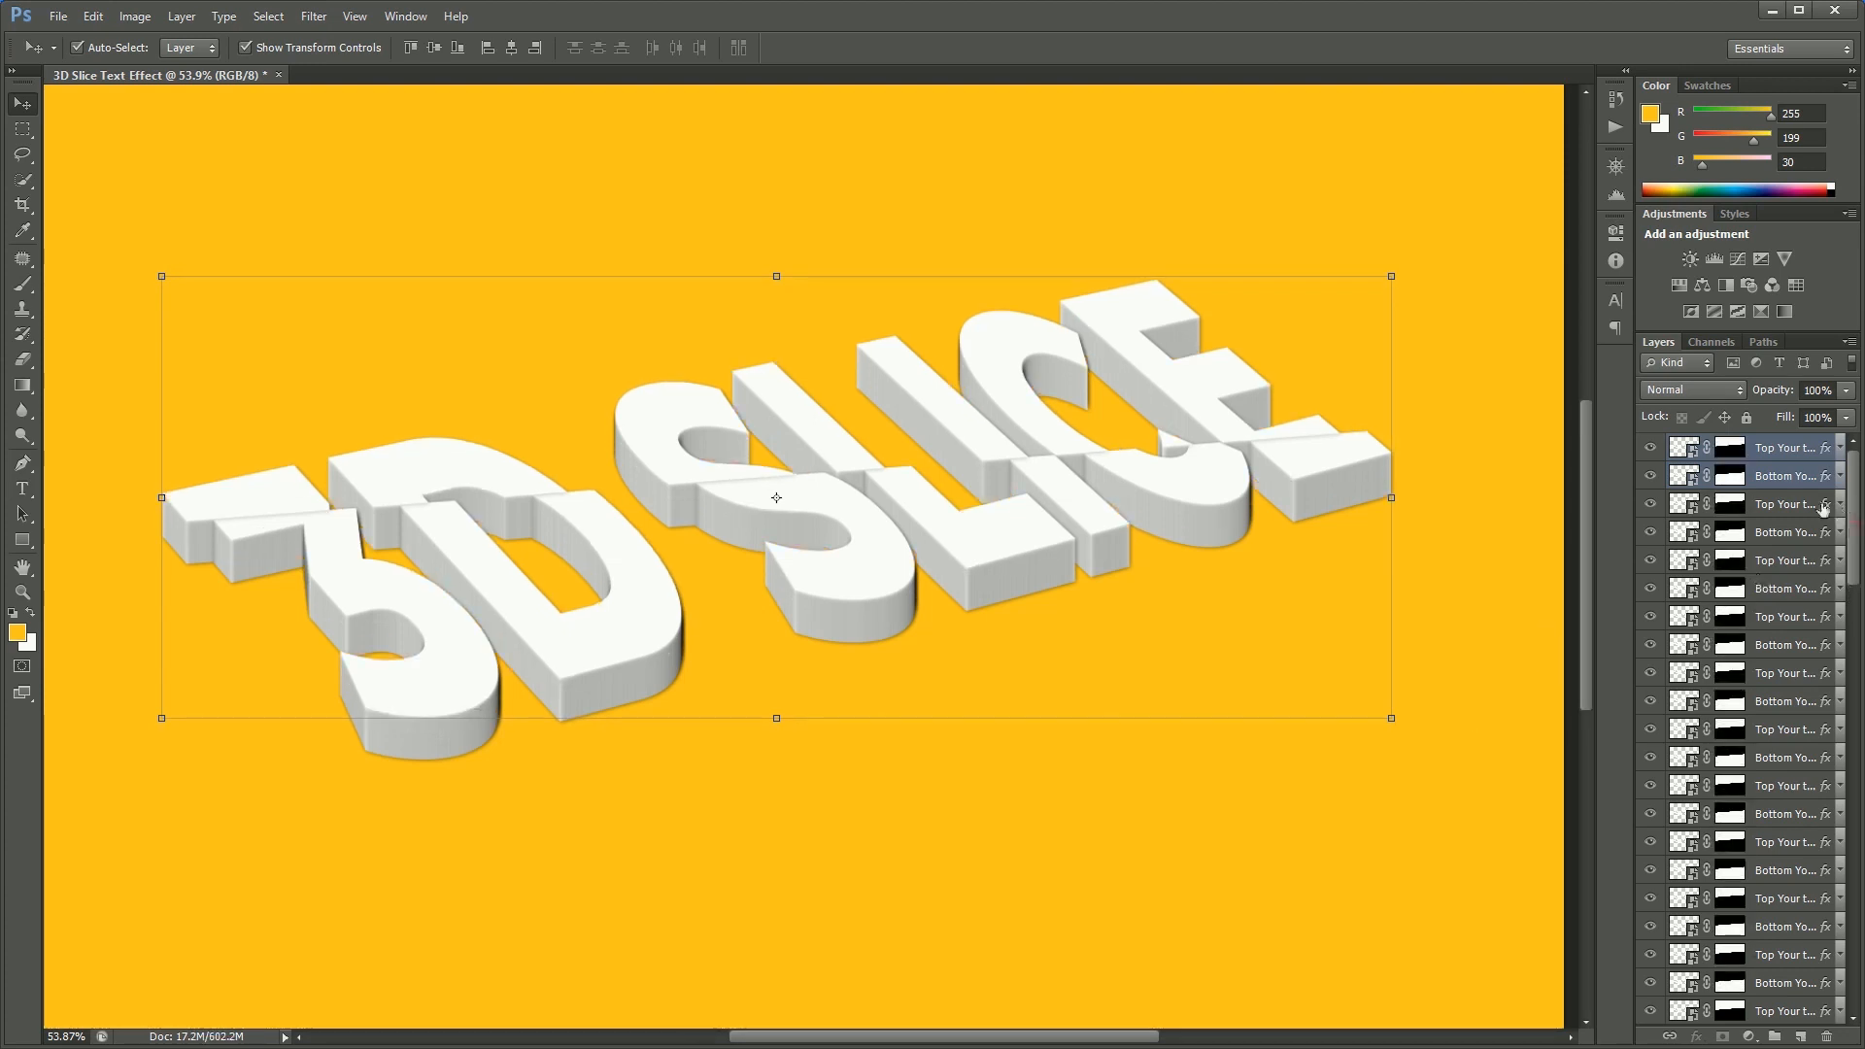
Group the uppermost pair of text layers and name the group "Top Layers"
key("ctrl+g")
double_click(1719, 445)
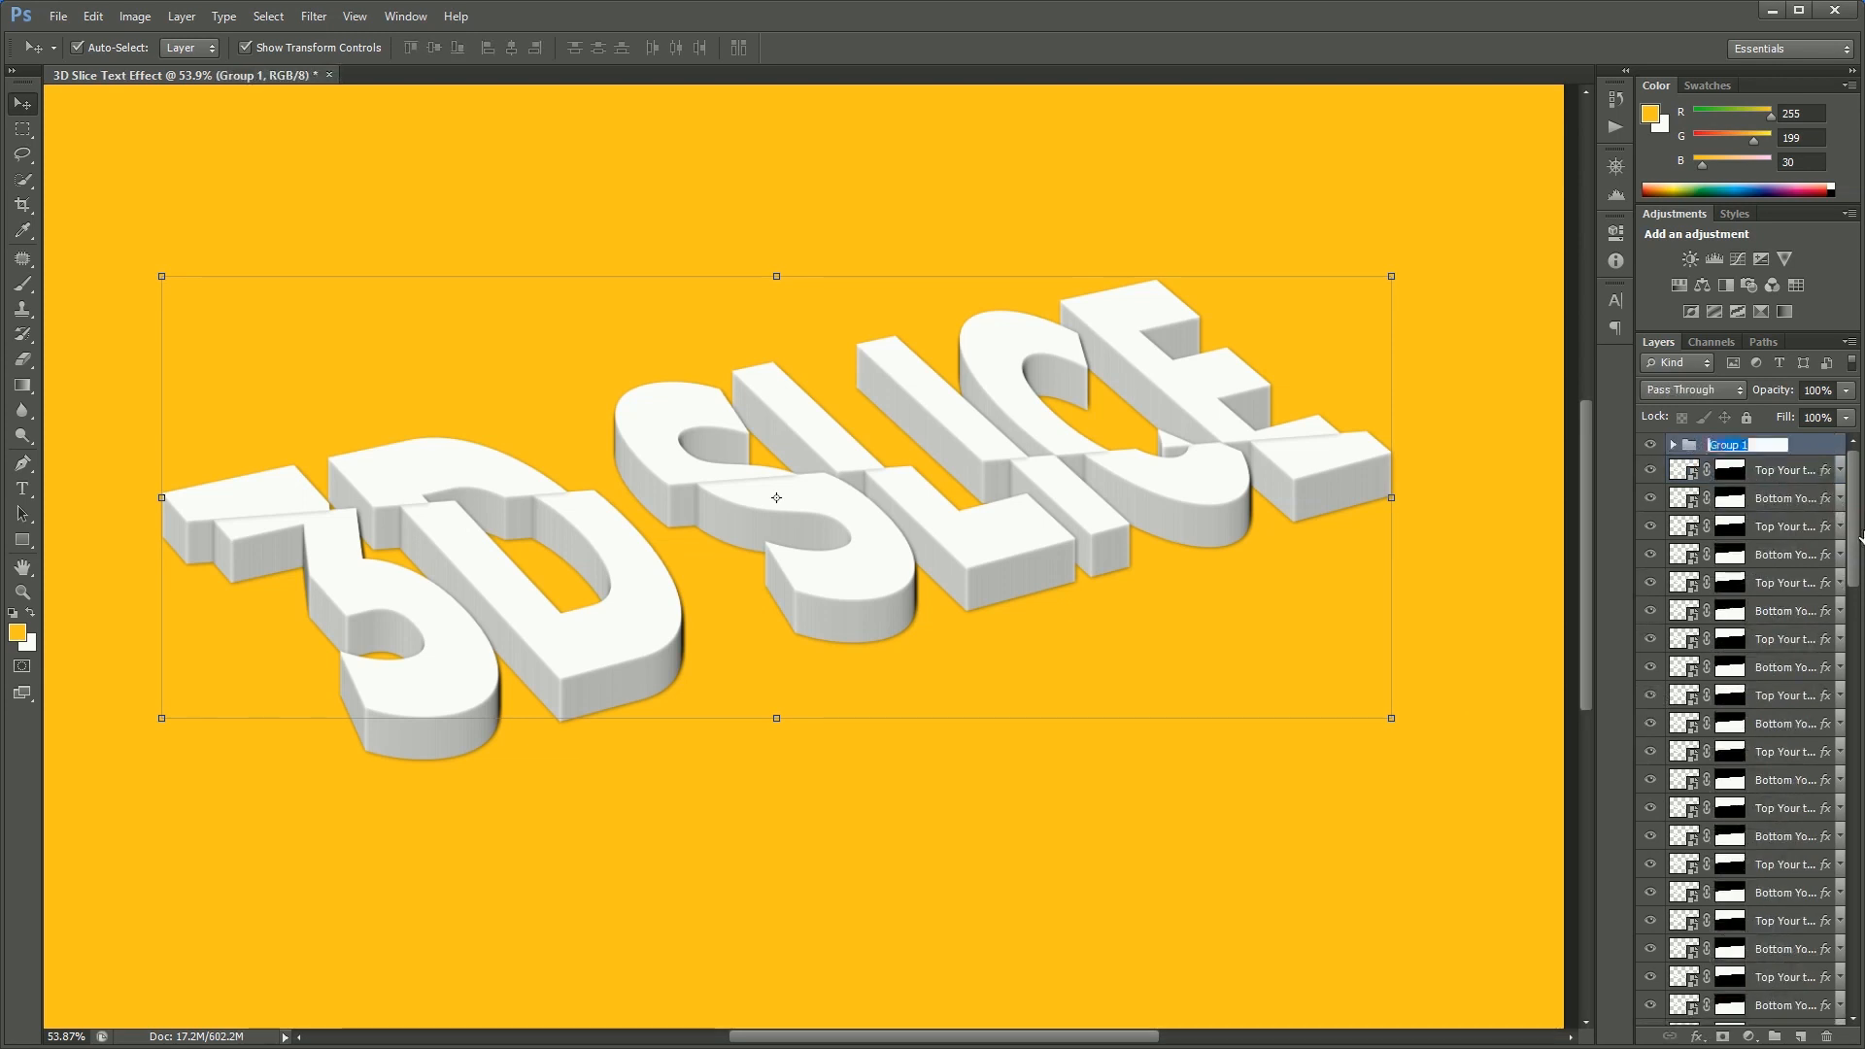
type("Top Layers")
key("Return")
Group all remaining text copies except the lowest pair and name the group "3D Layers"
left_click(1797, 473)
left_click_drag(1853, 534, 1852, 972)
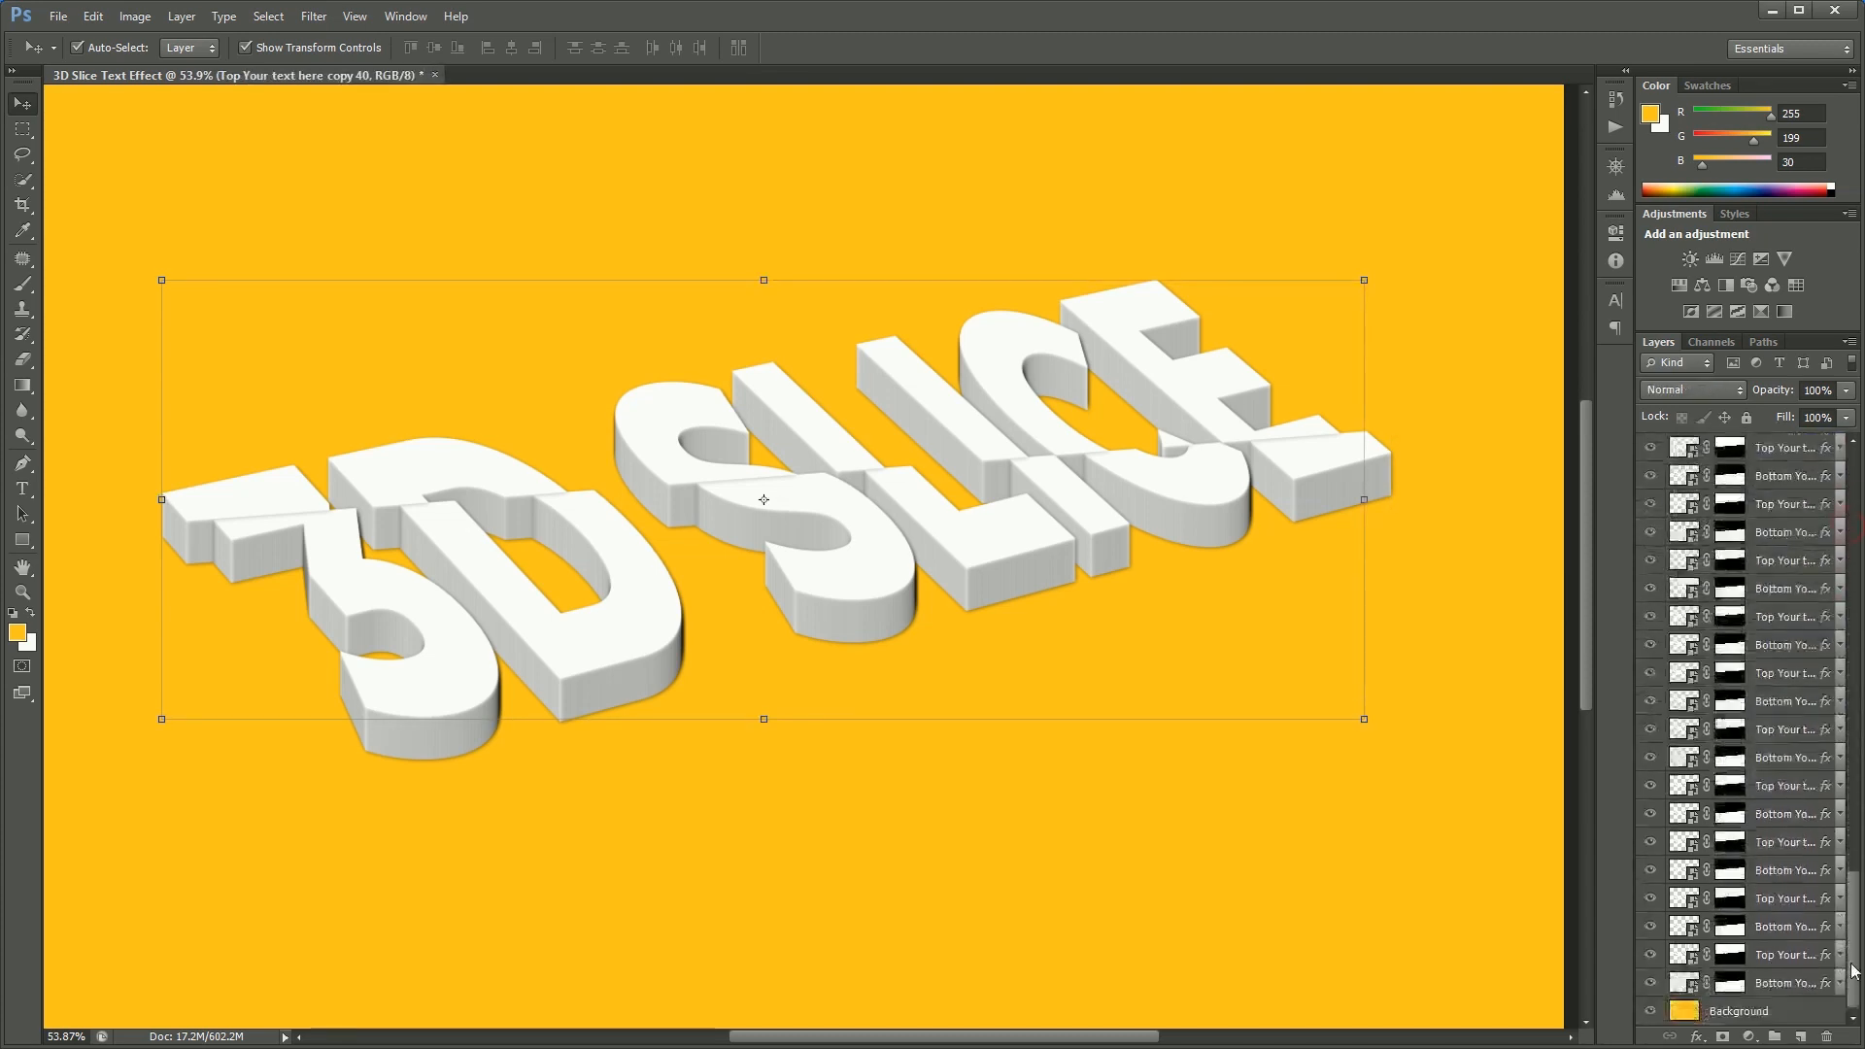
left_click(1781, 928, "shift")
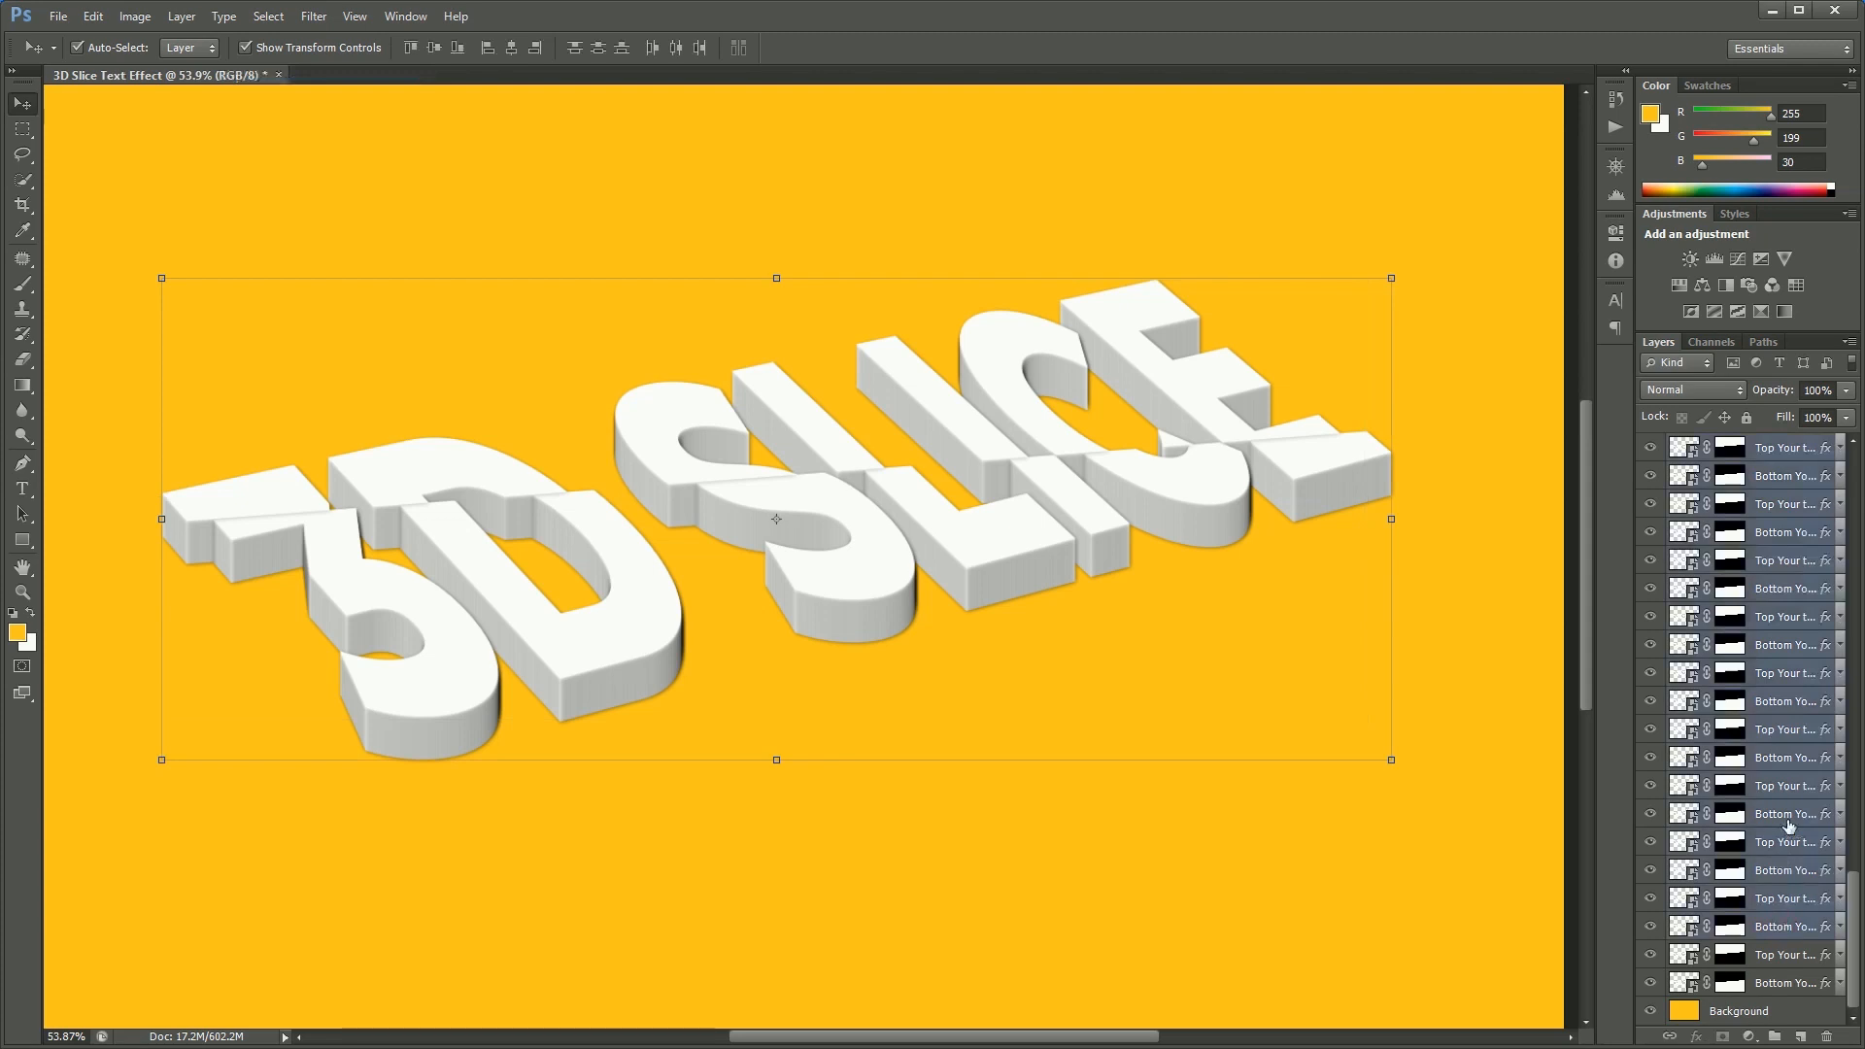
key("ctrl+g")
double_click(1740, 470)
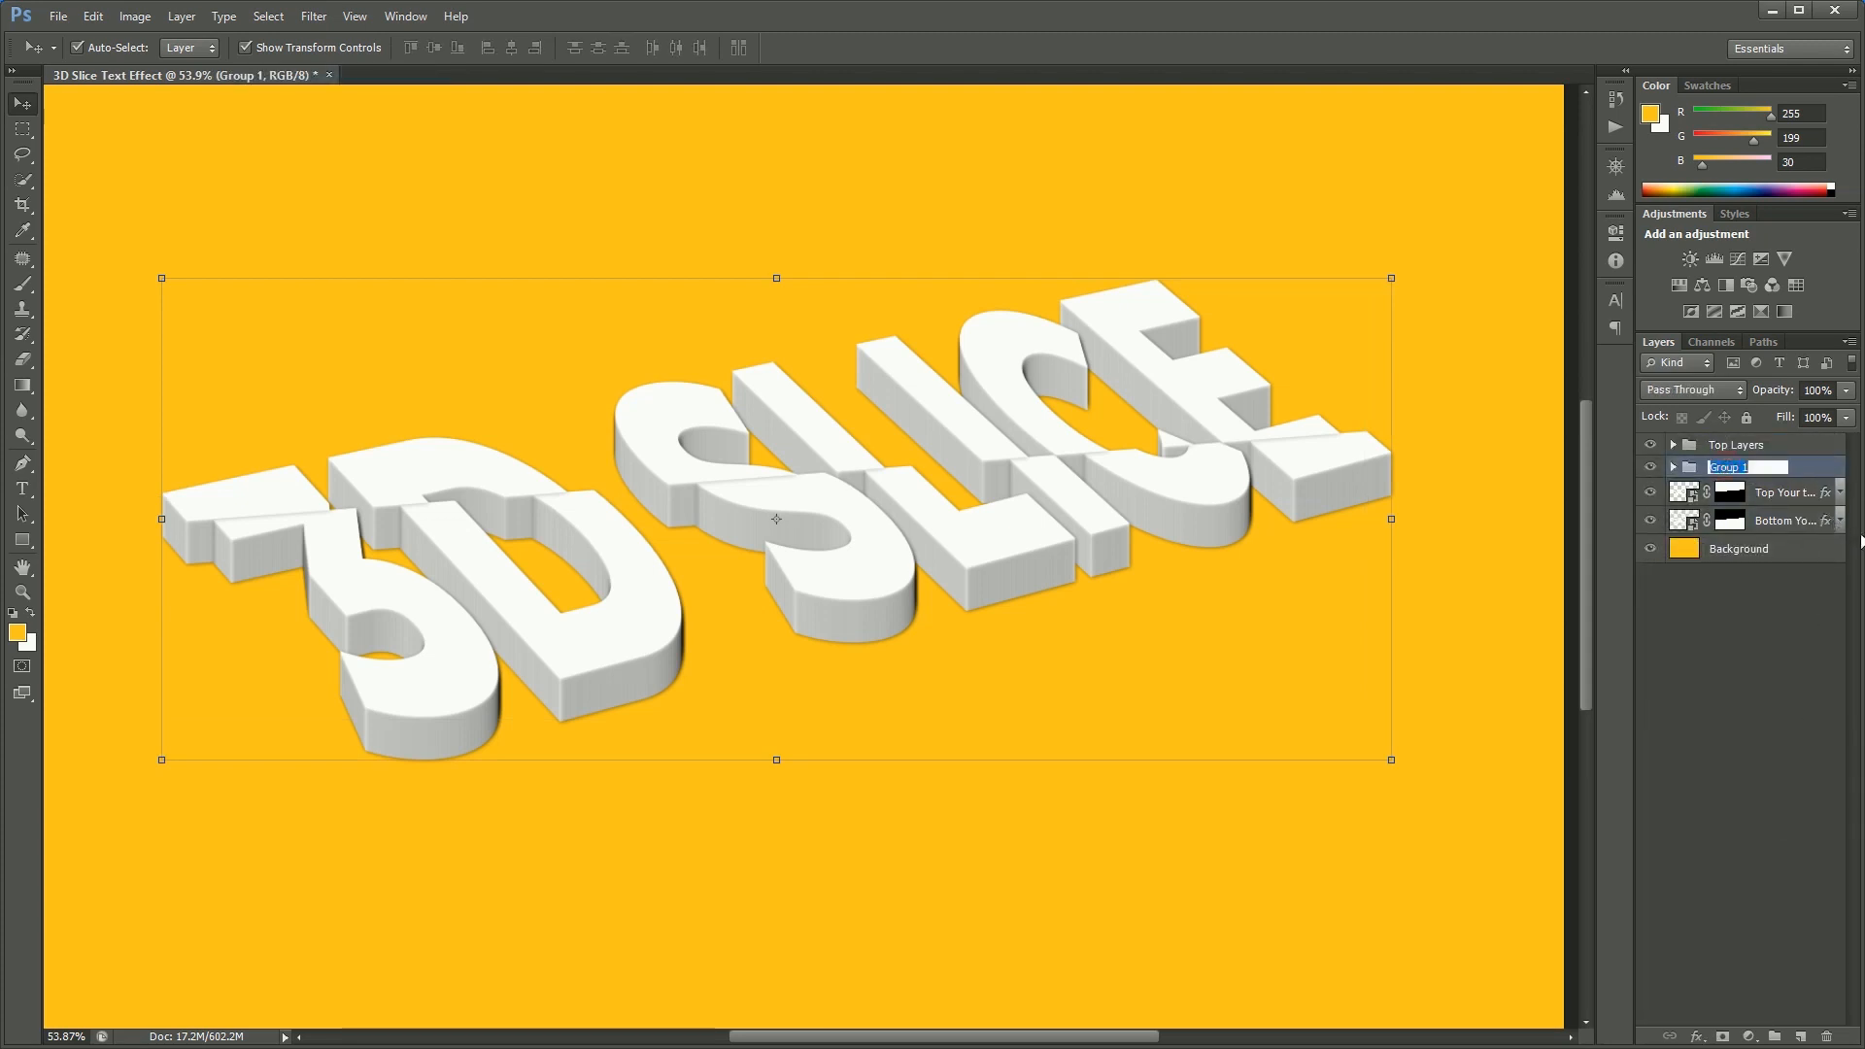
type("#")
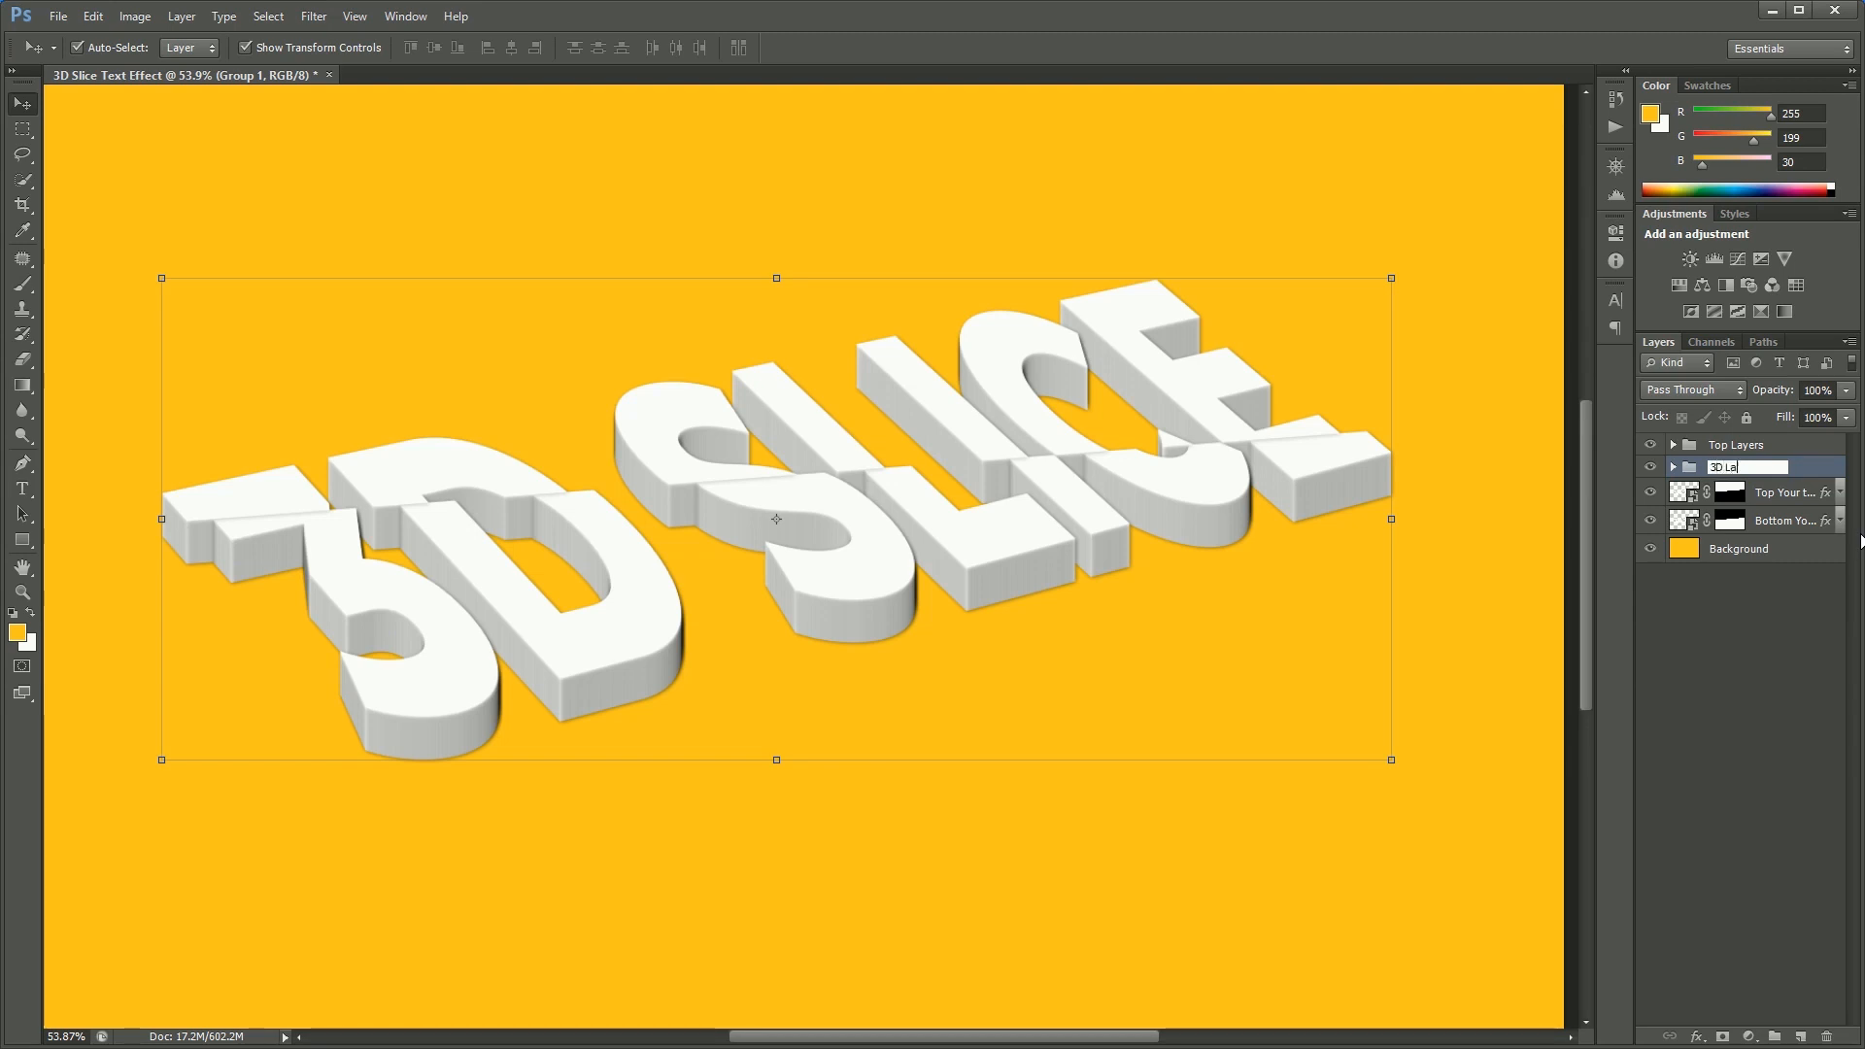
type("D Layers")
key("Return")
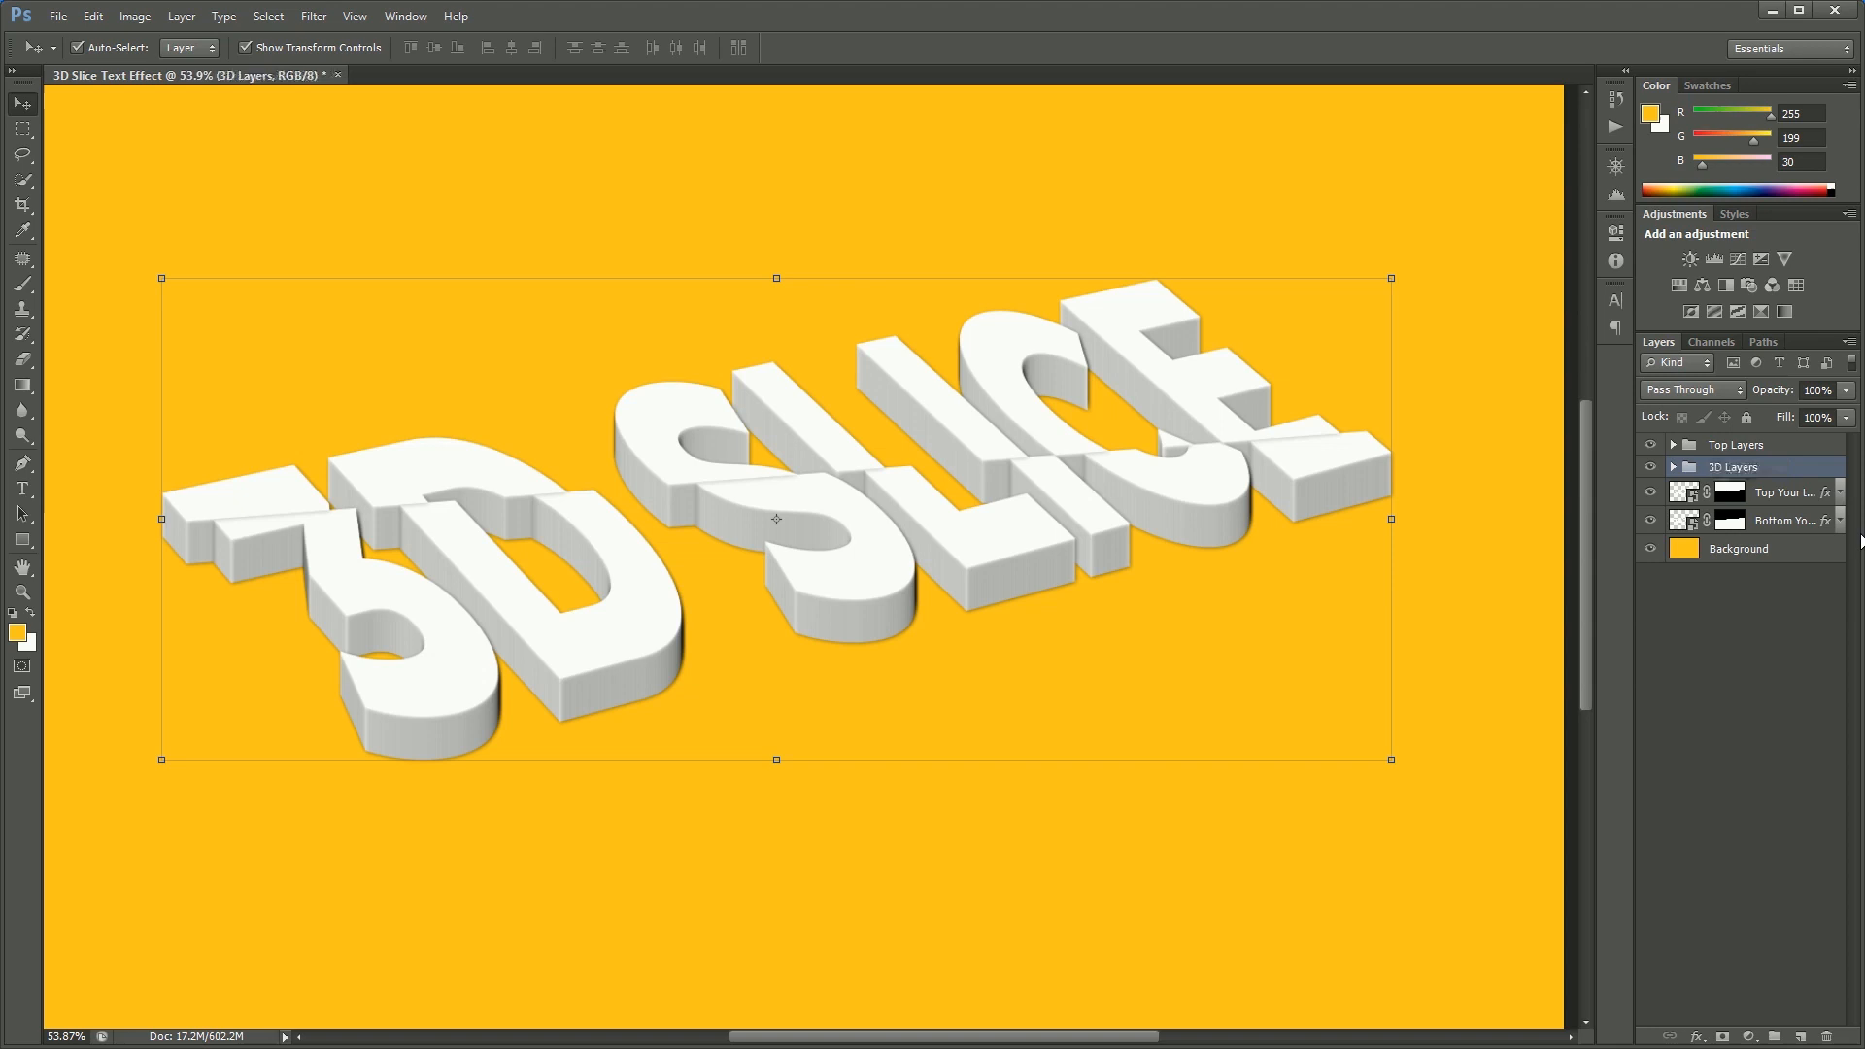
Group the lowest pair of text layers and name the group "Shadow"
left_click(1792, 493)
left_click(1778, 529, "shift")
key("ctrl+g")
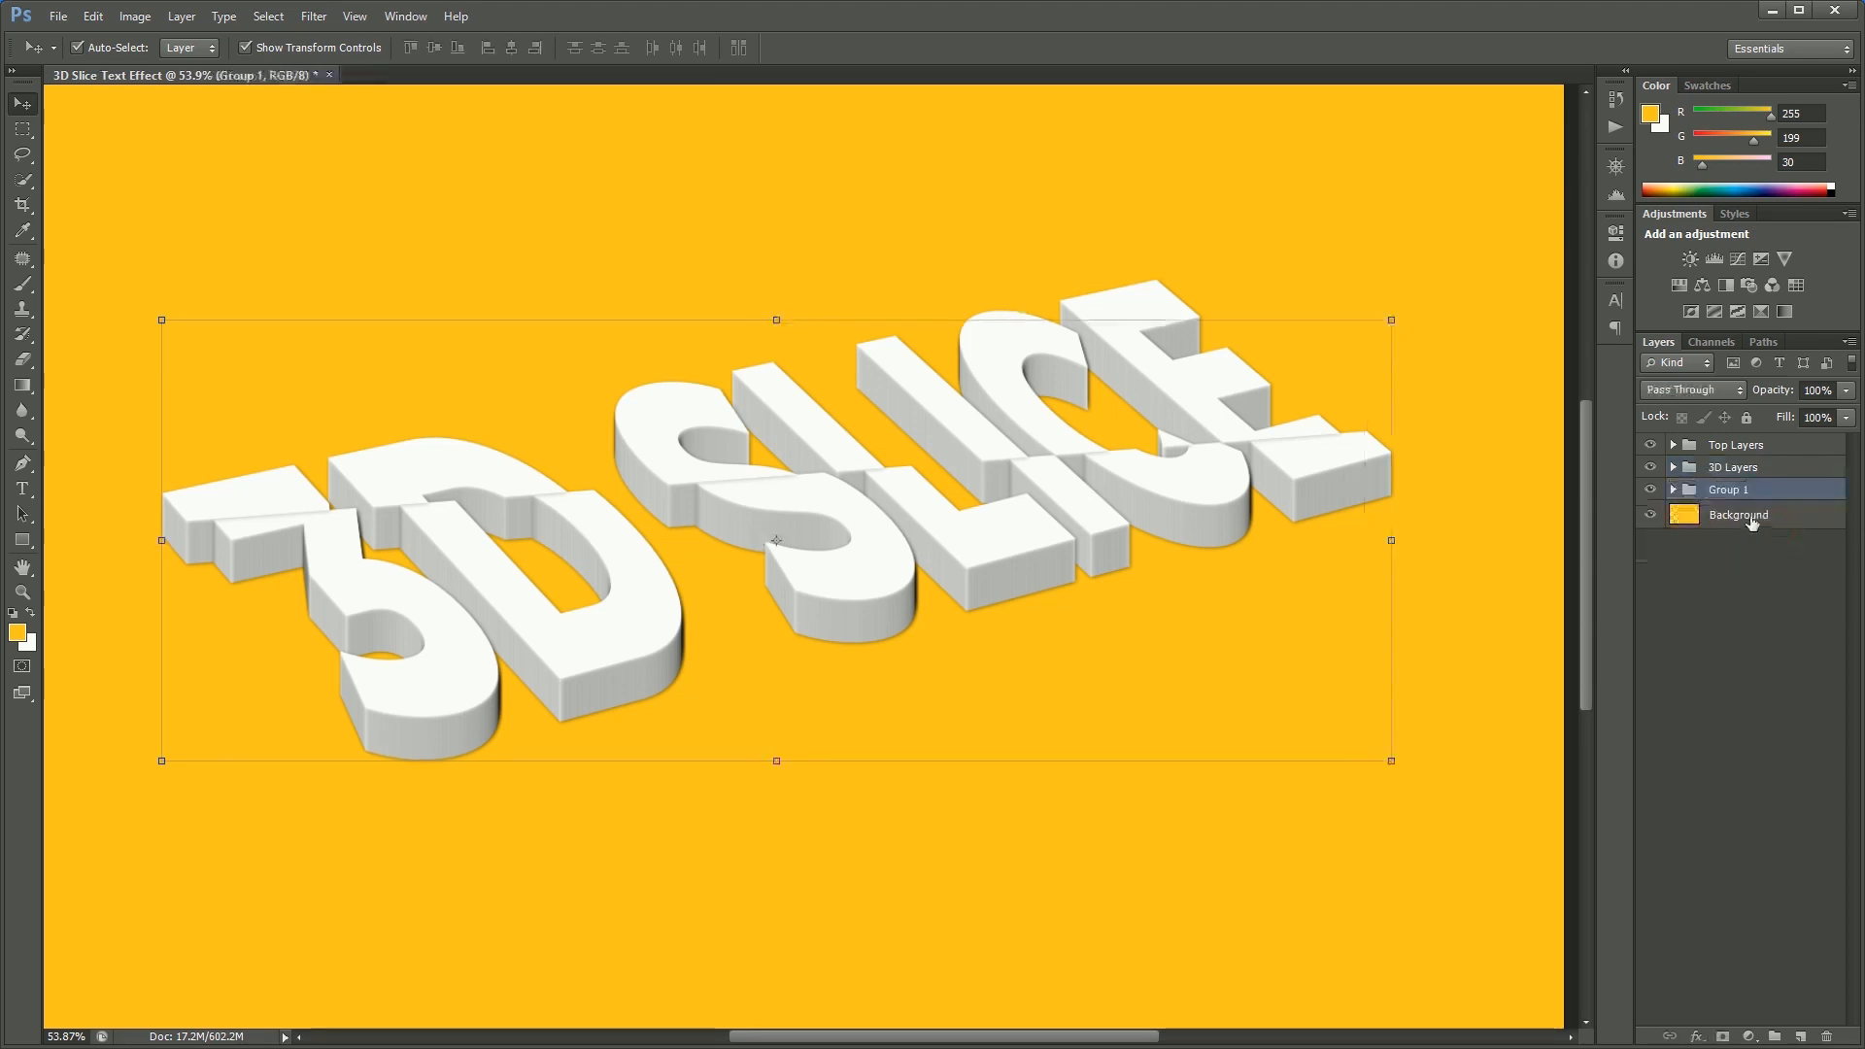
double_click(1717, 491)
type("Shadow")
key("Return")
Put the Background layer into its own group named "Background" and collapse the group
left_click(1749, 516)
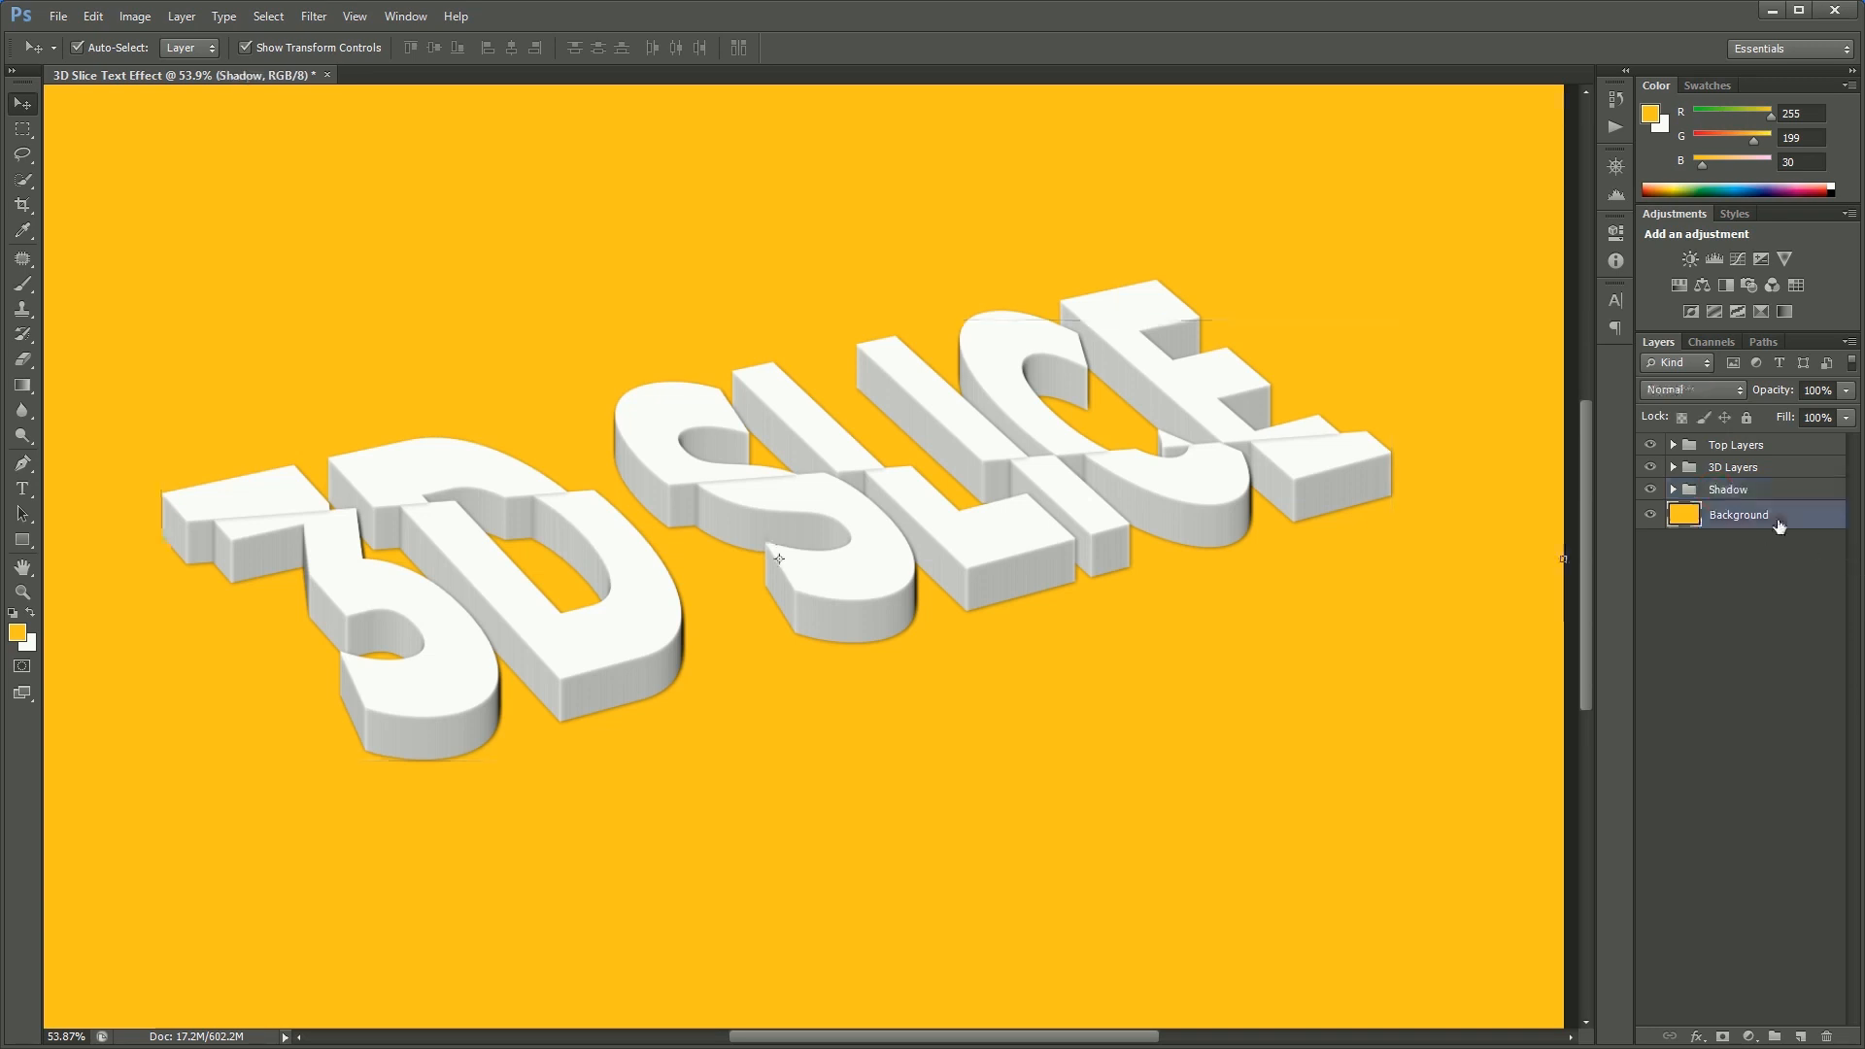
key("ctrl+g")
double_click(1727, 512)
type("Background")
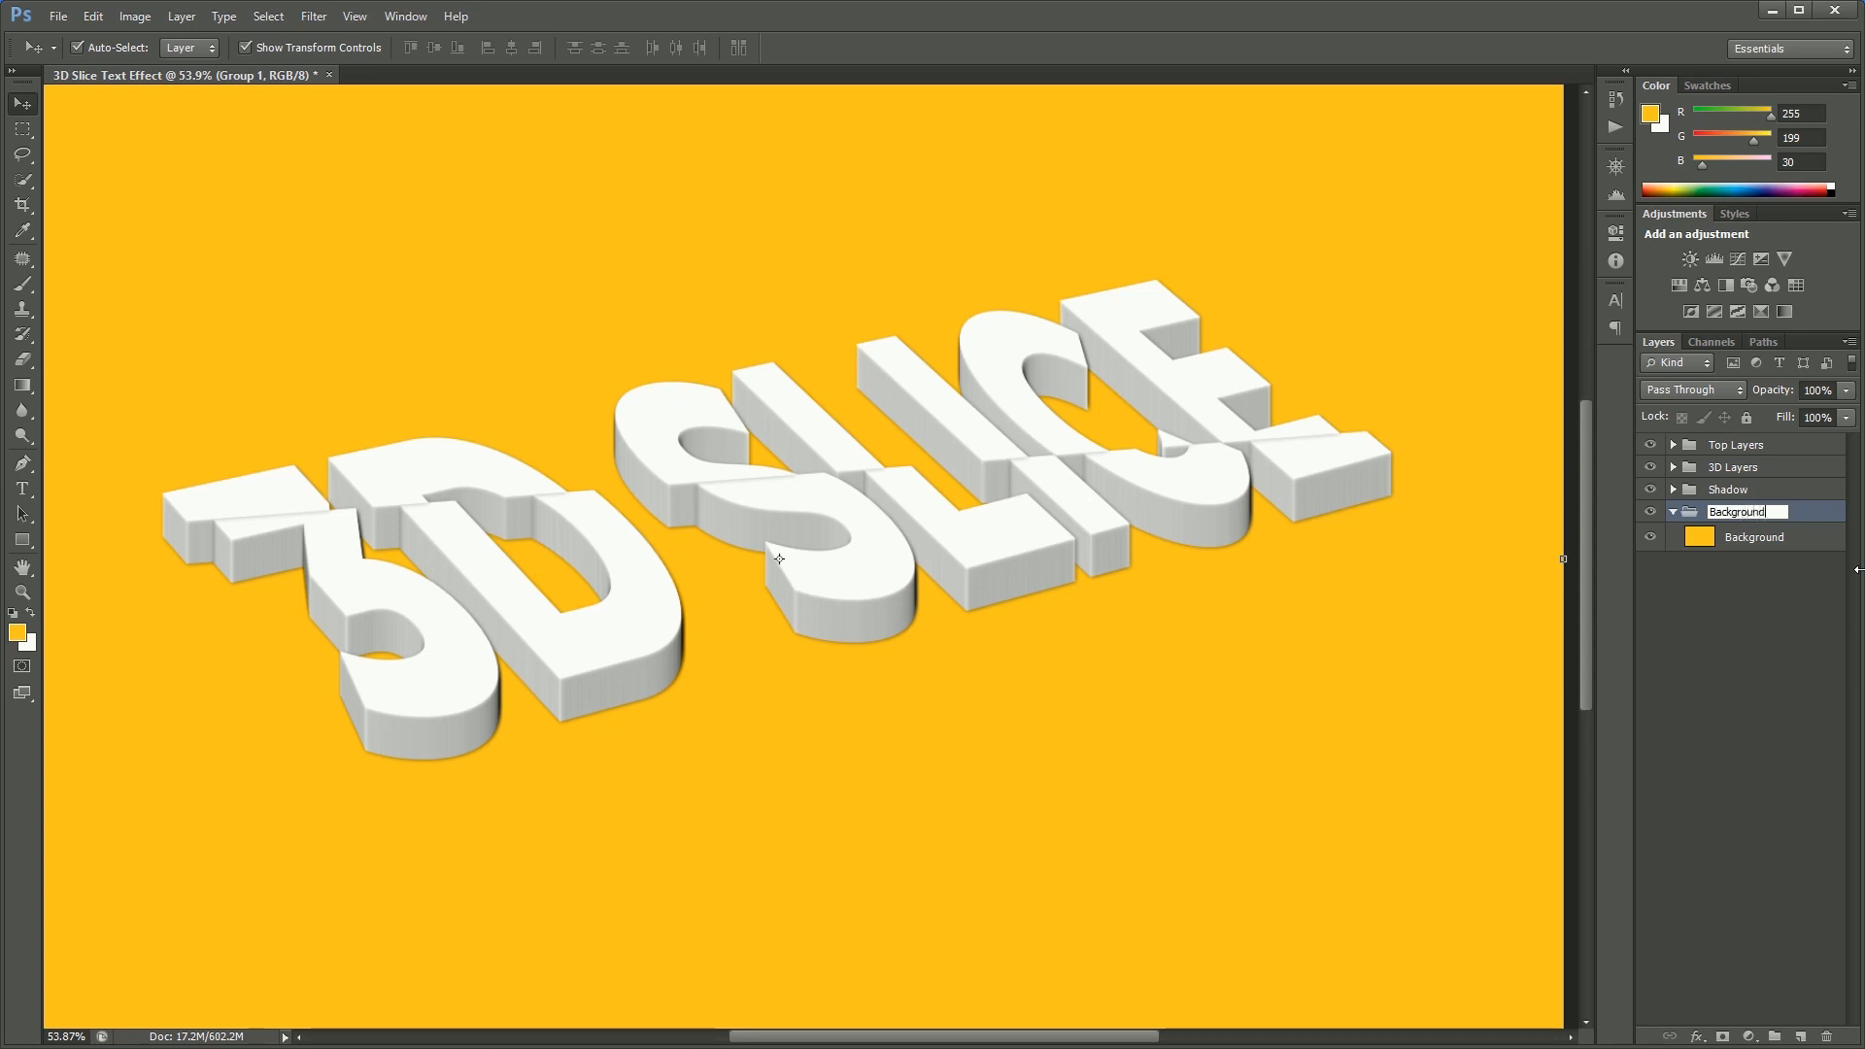
key("Return")
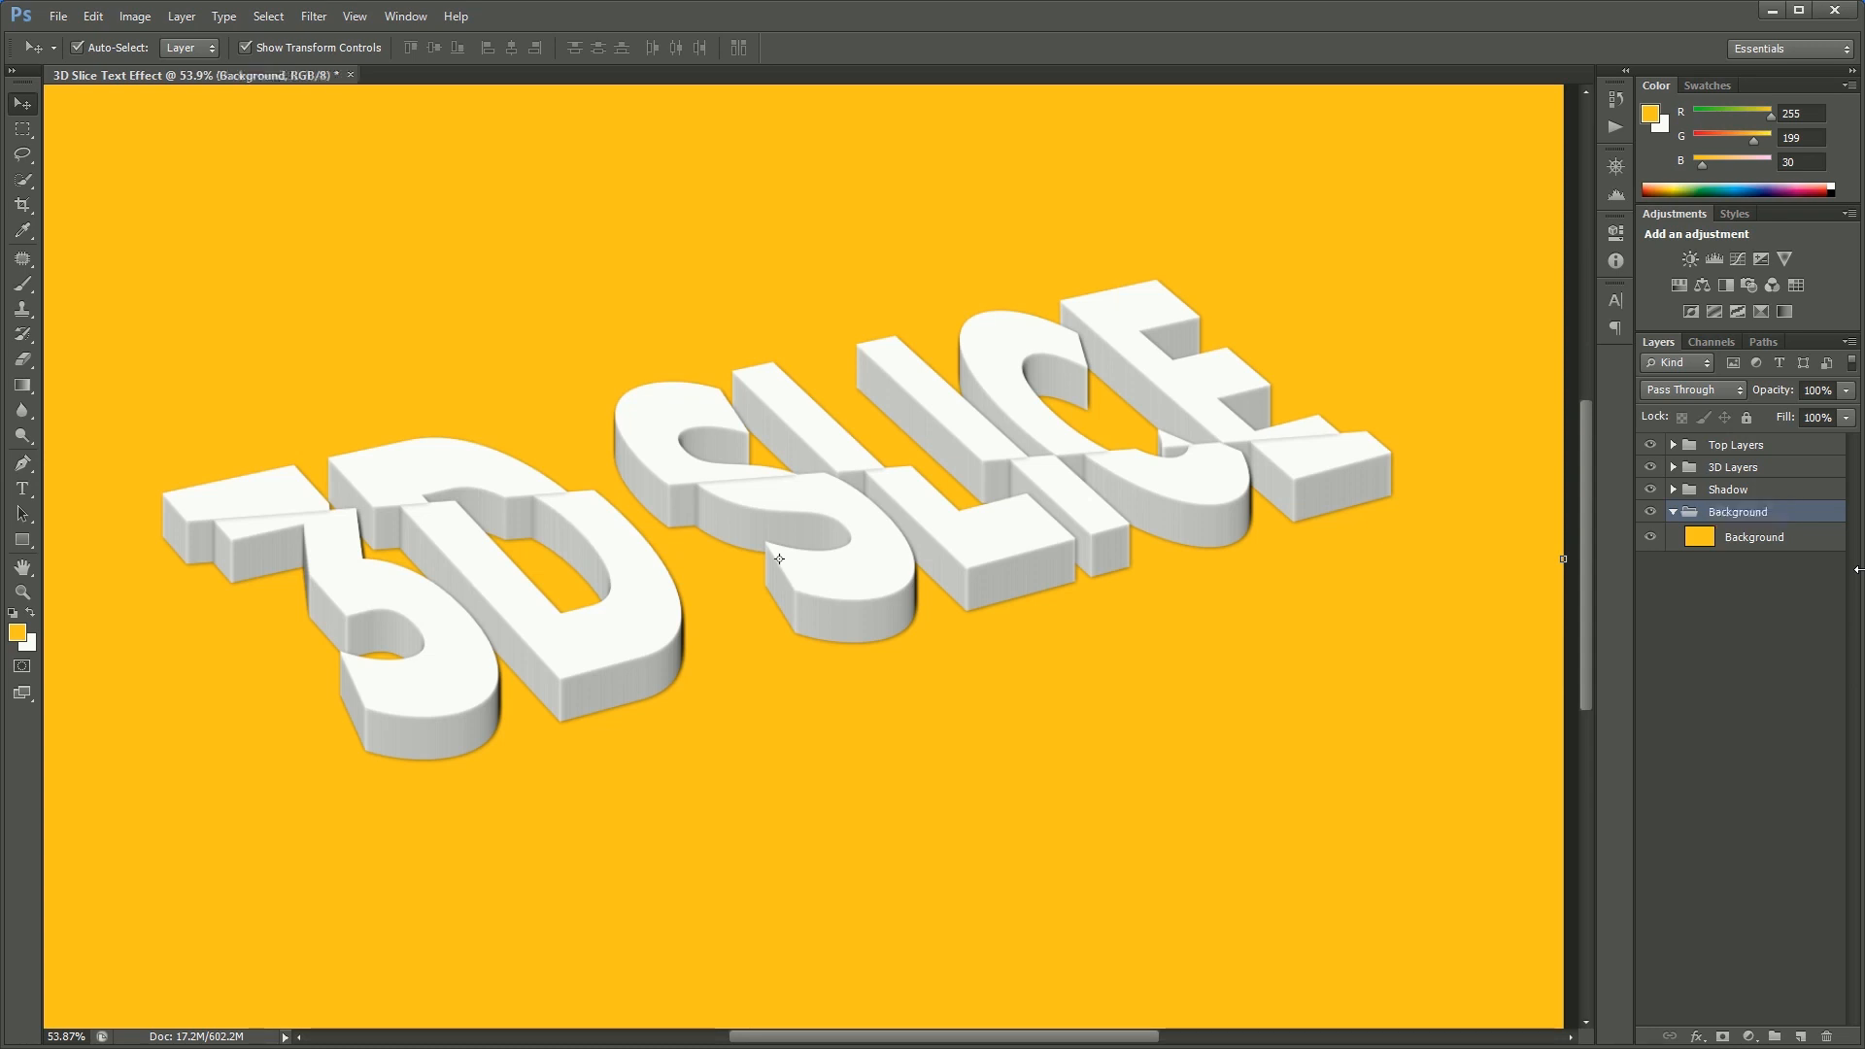
left_click(1674, 512)
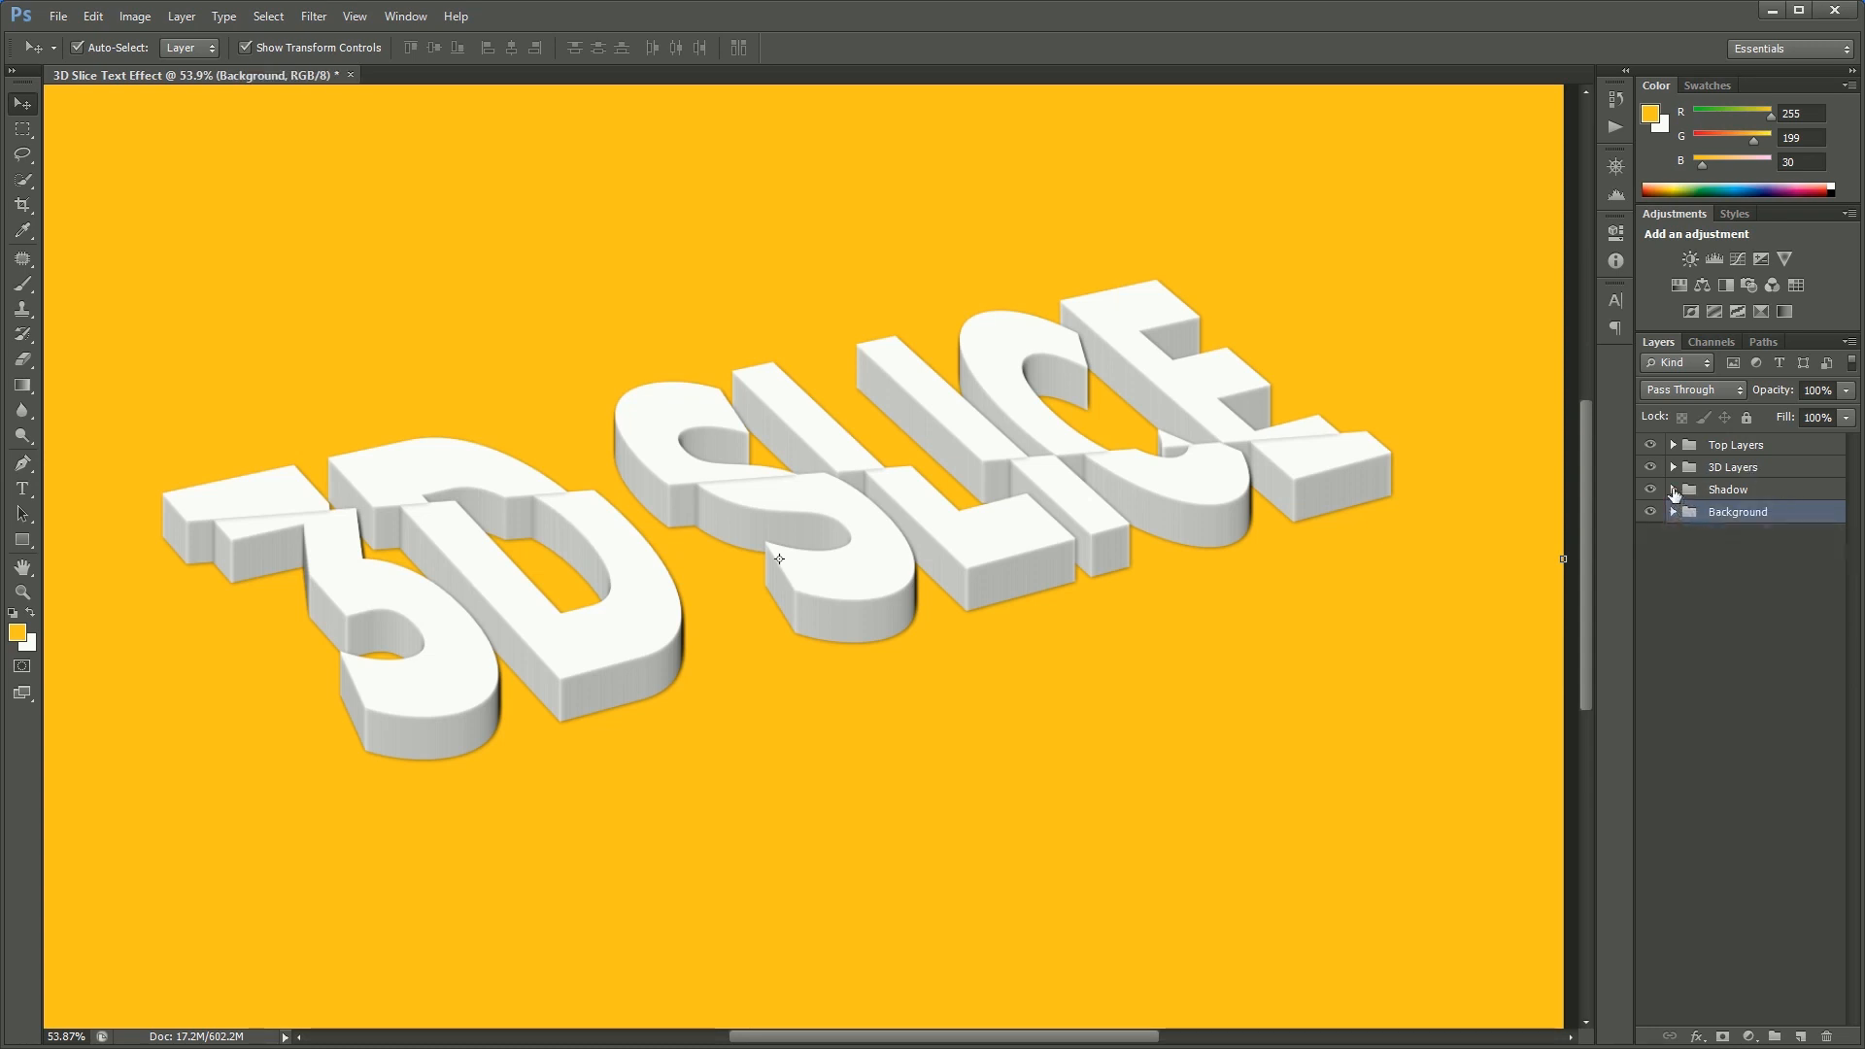
Add a black Color Overlay in Normal blend mode to the Top text layer inside the Shadow group
left_click(1674, 491)
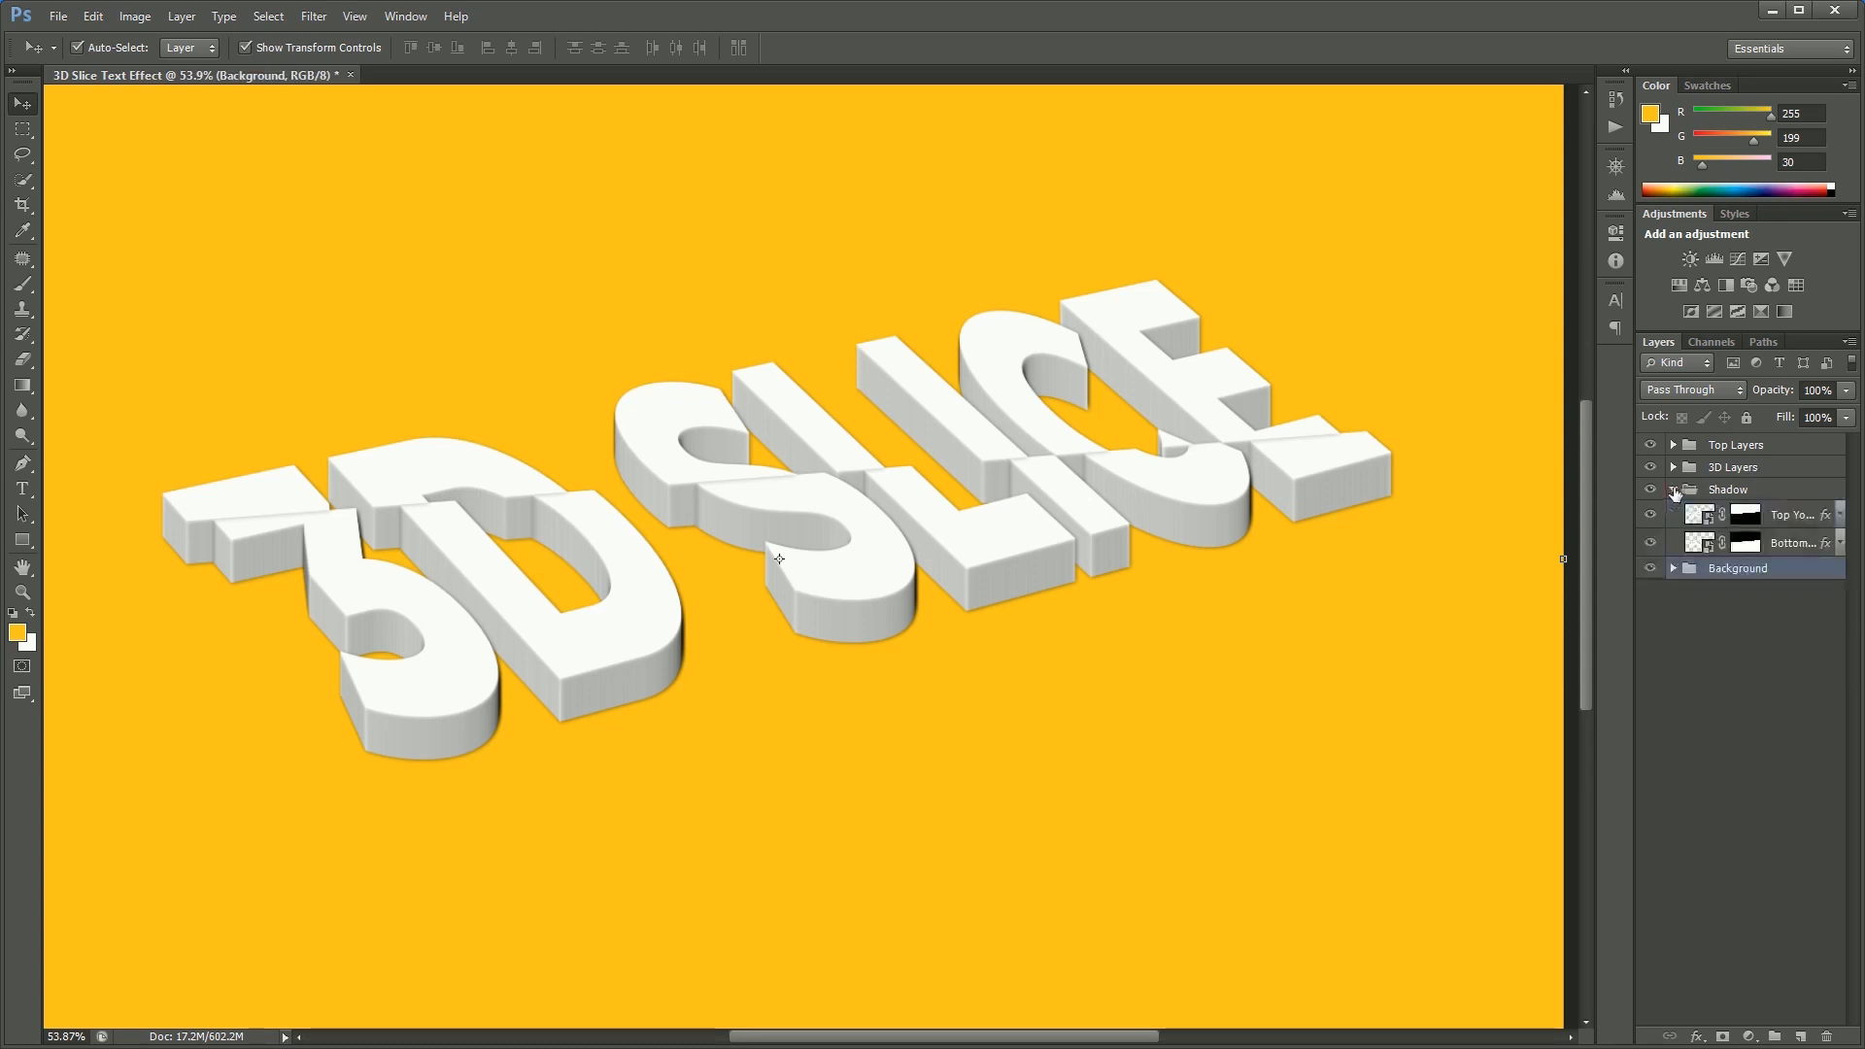
left_click(1782, 515)
right_click(1782, 517)
left_click(1613, 279)
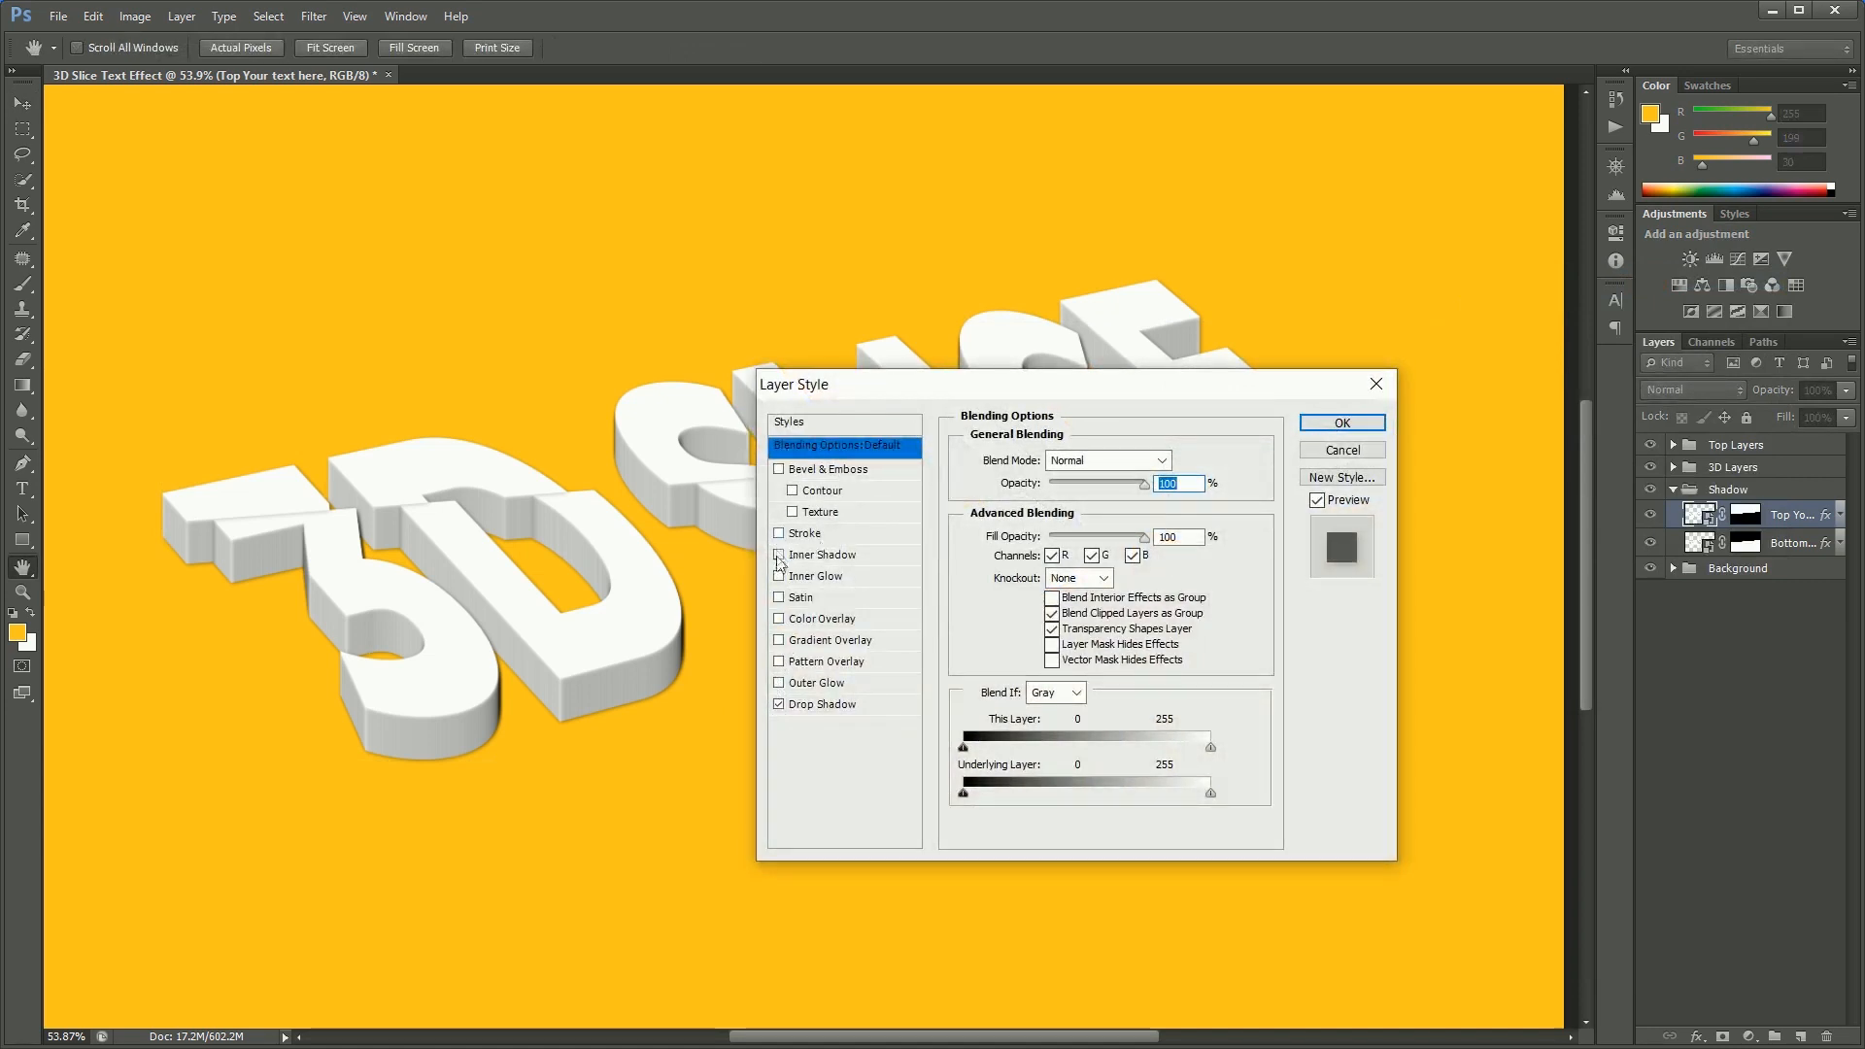
left_click(779, 619)
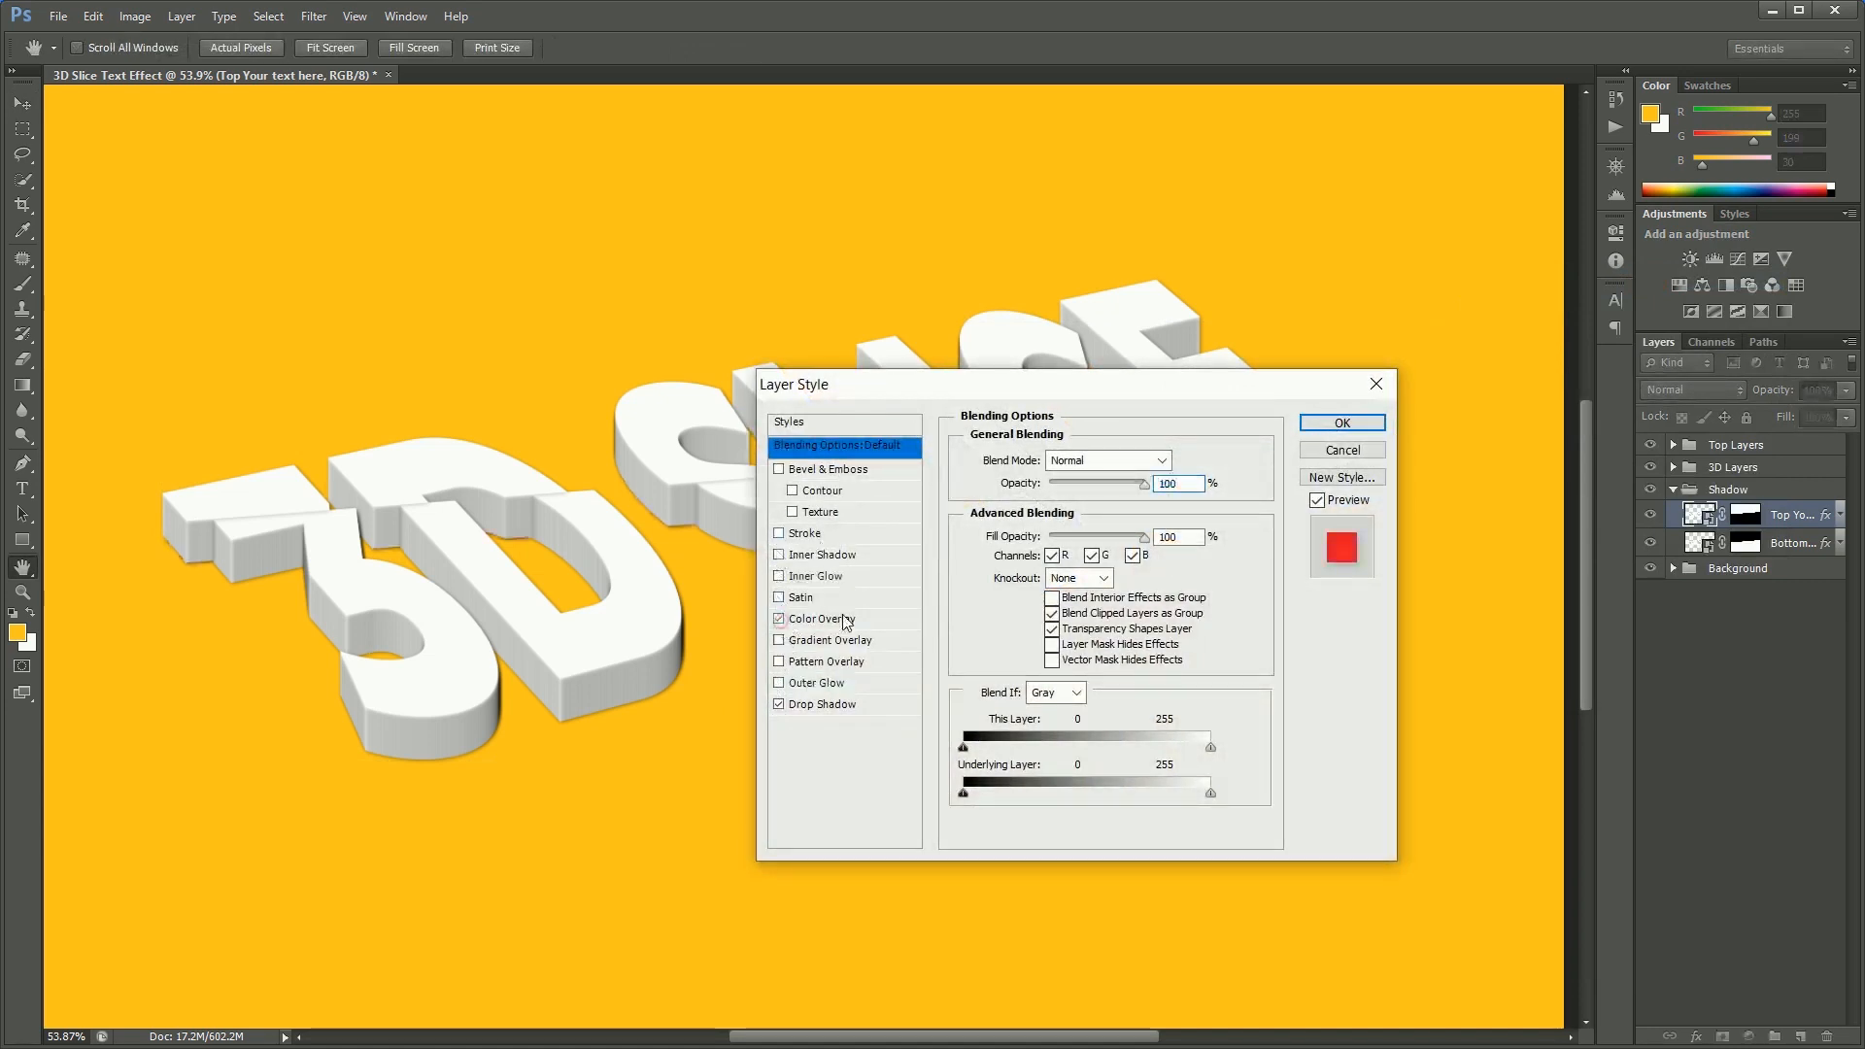
left_click(822, 619)
left_click(1185, 459)
left_click_drag(1263, 544, 1187, 603)
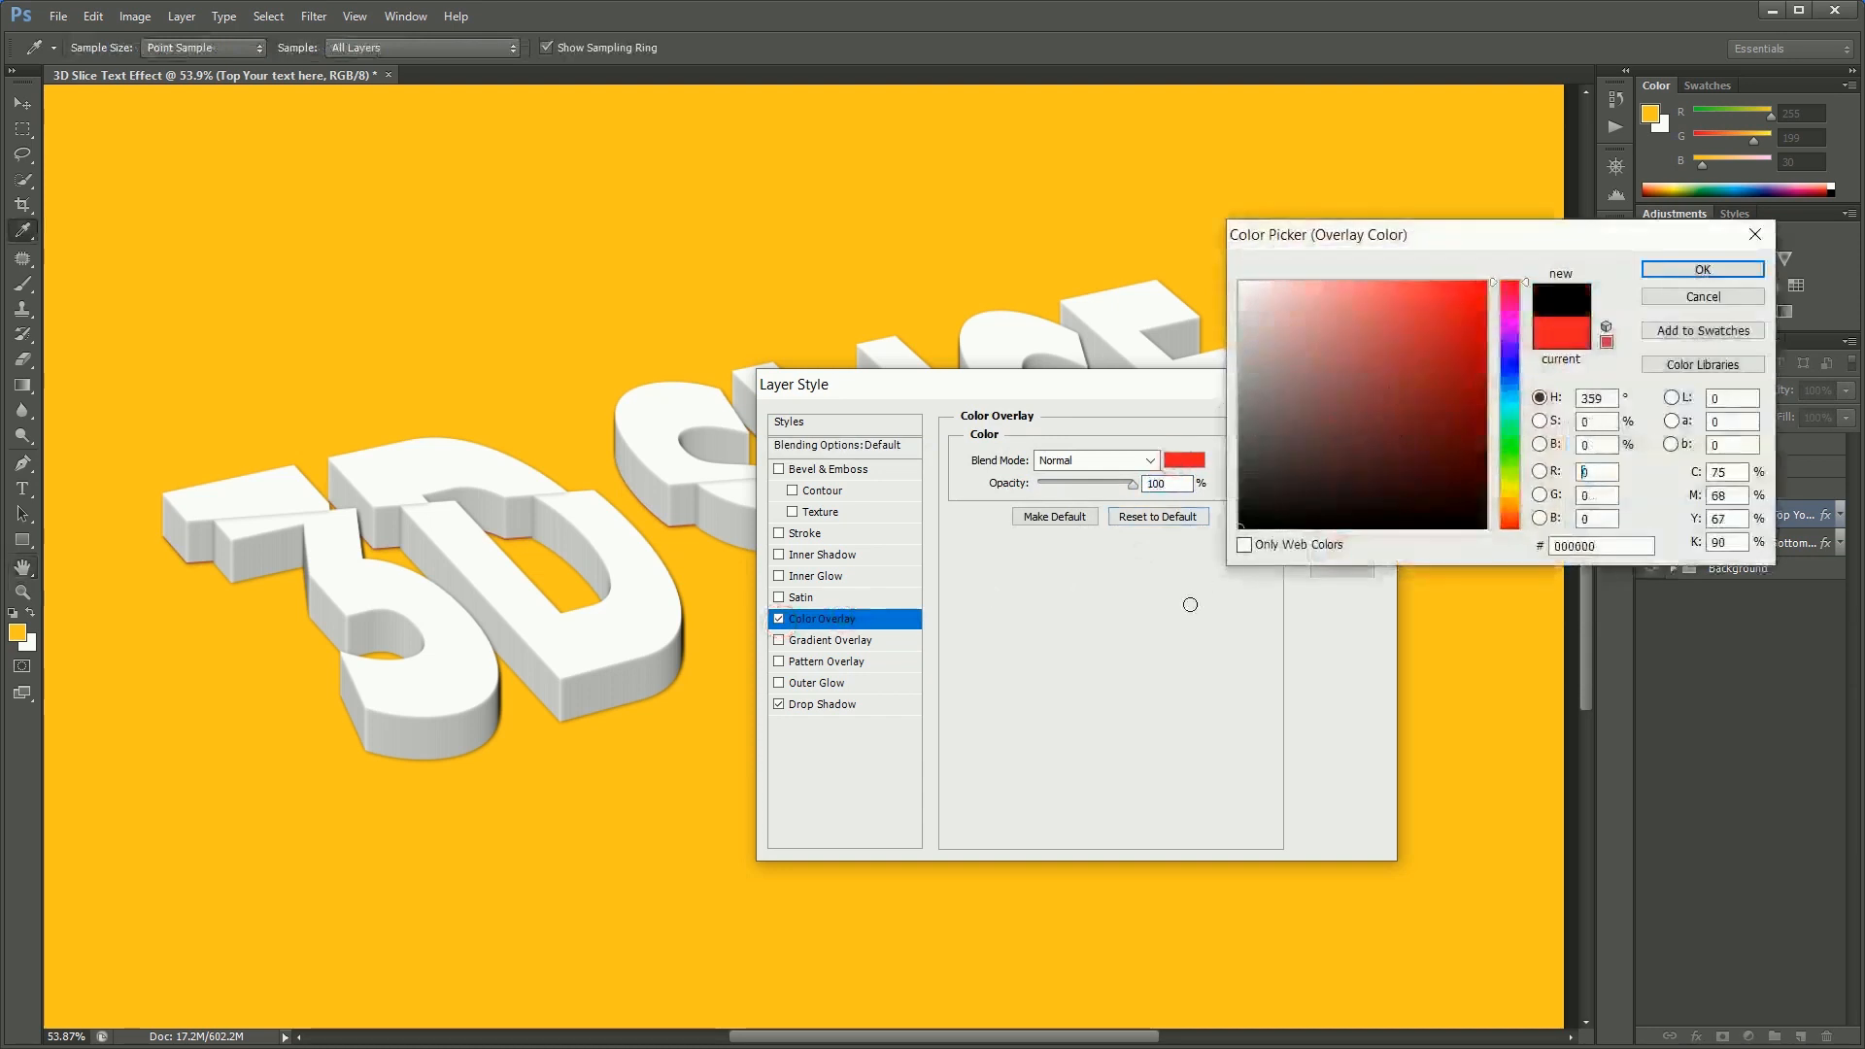
left_click(1701, 257)
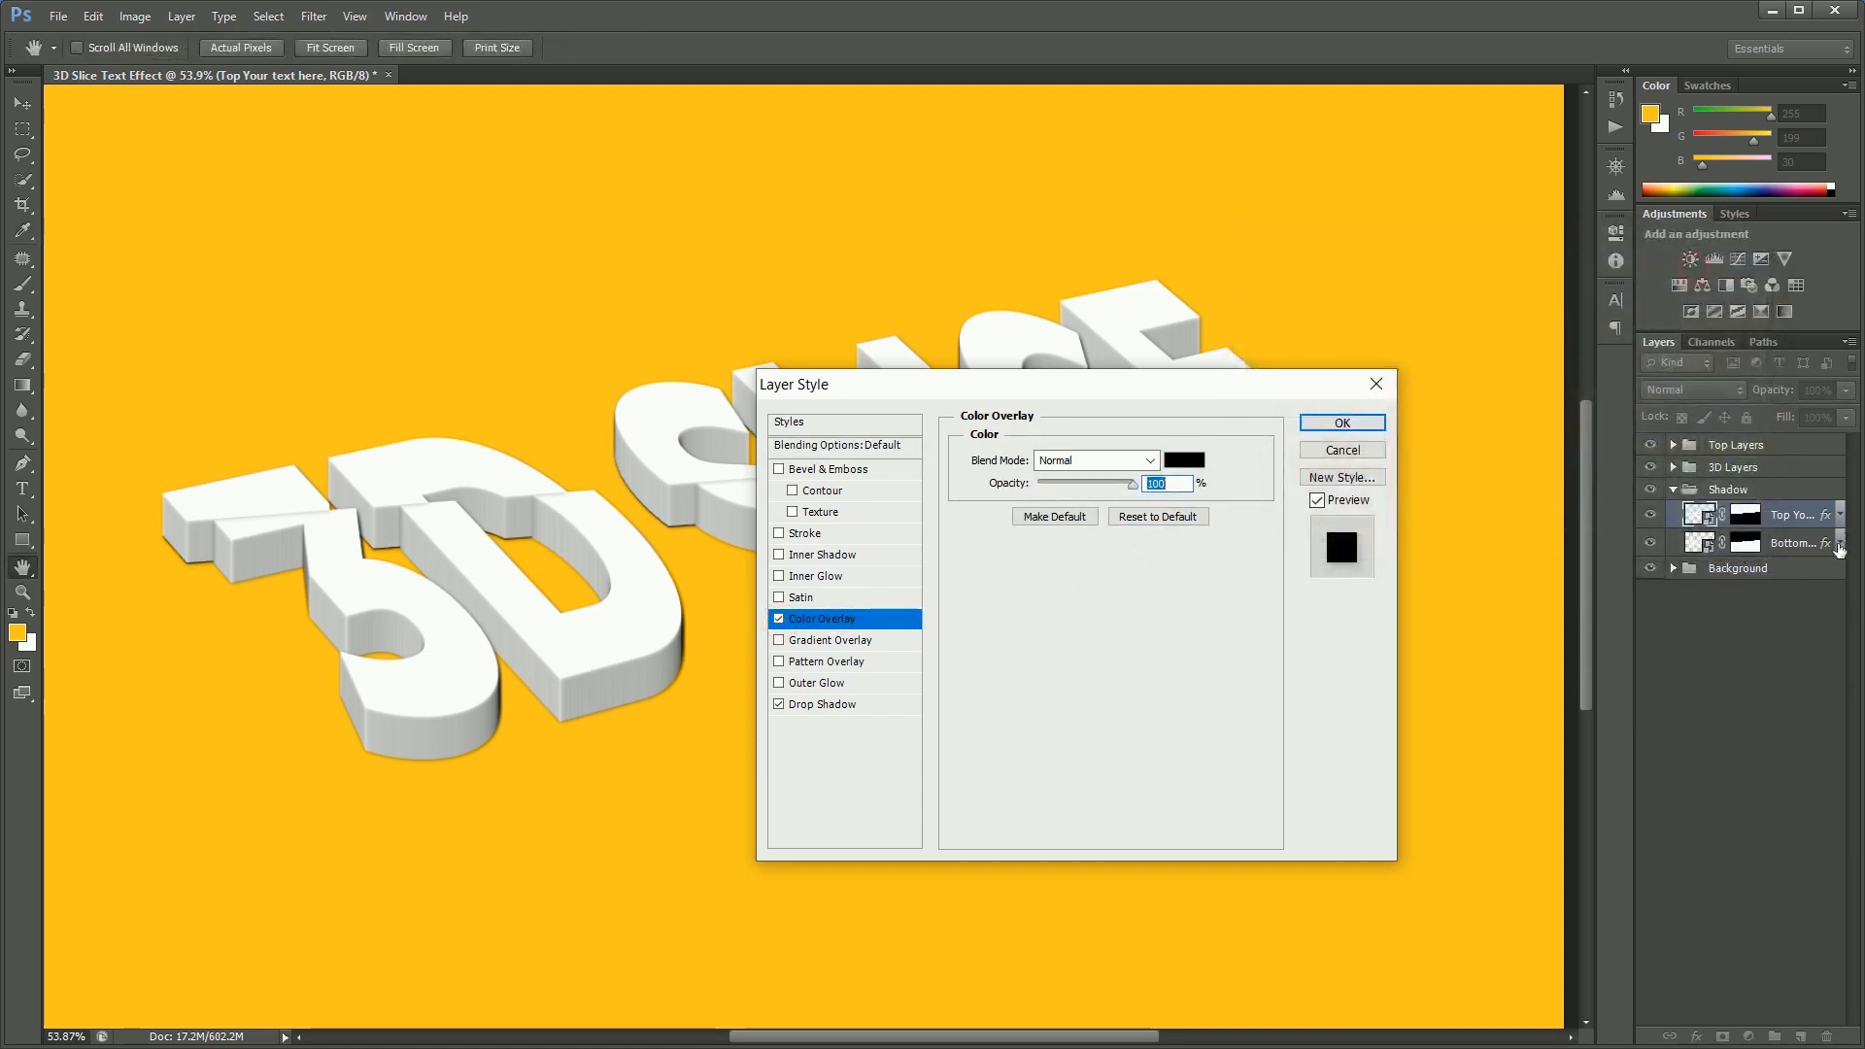
left_click(1361, 425)
Copy the Top shadow layer's effects onto the Bottom text layer in the Shadow group and collapse both effect lists
left_click(1840, 543)
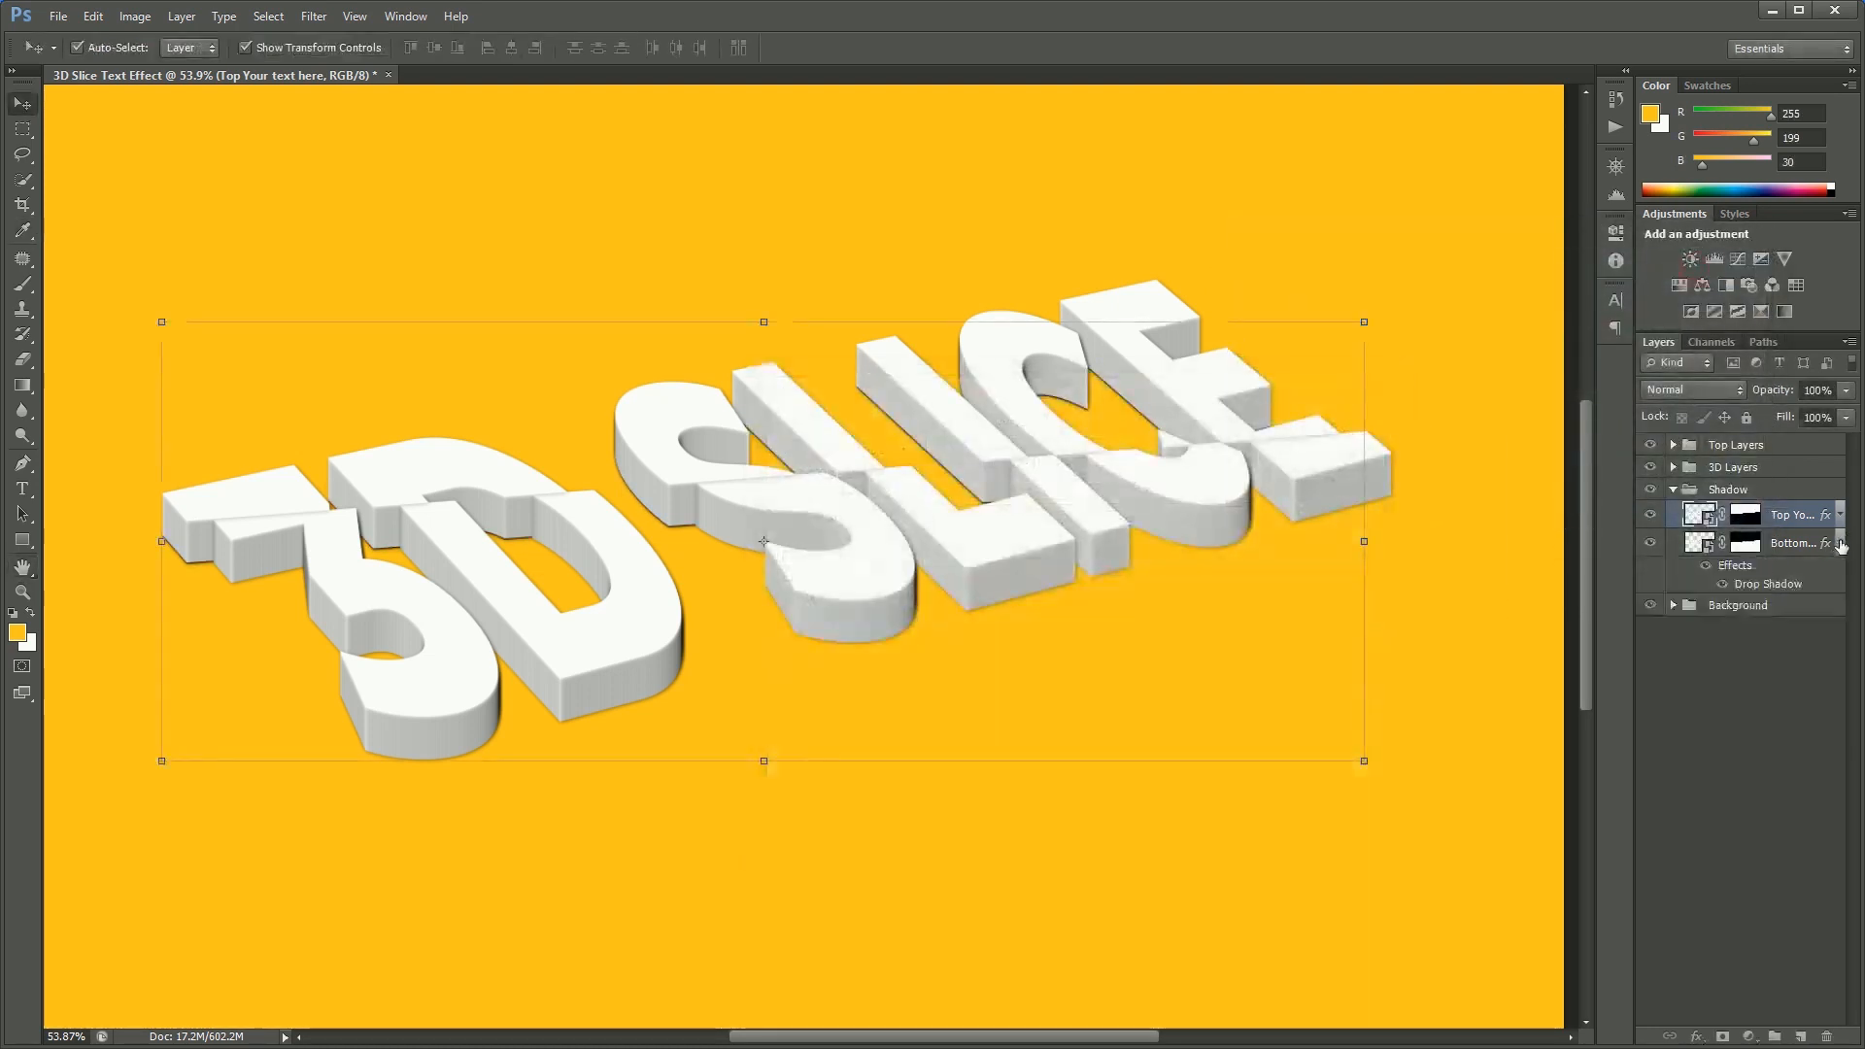
left_click(1839, 515)
left_click_drag(1735, 539, 1761, 612)
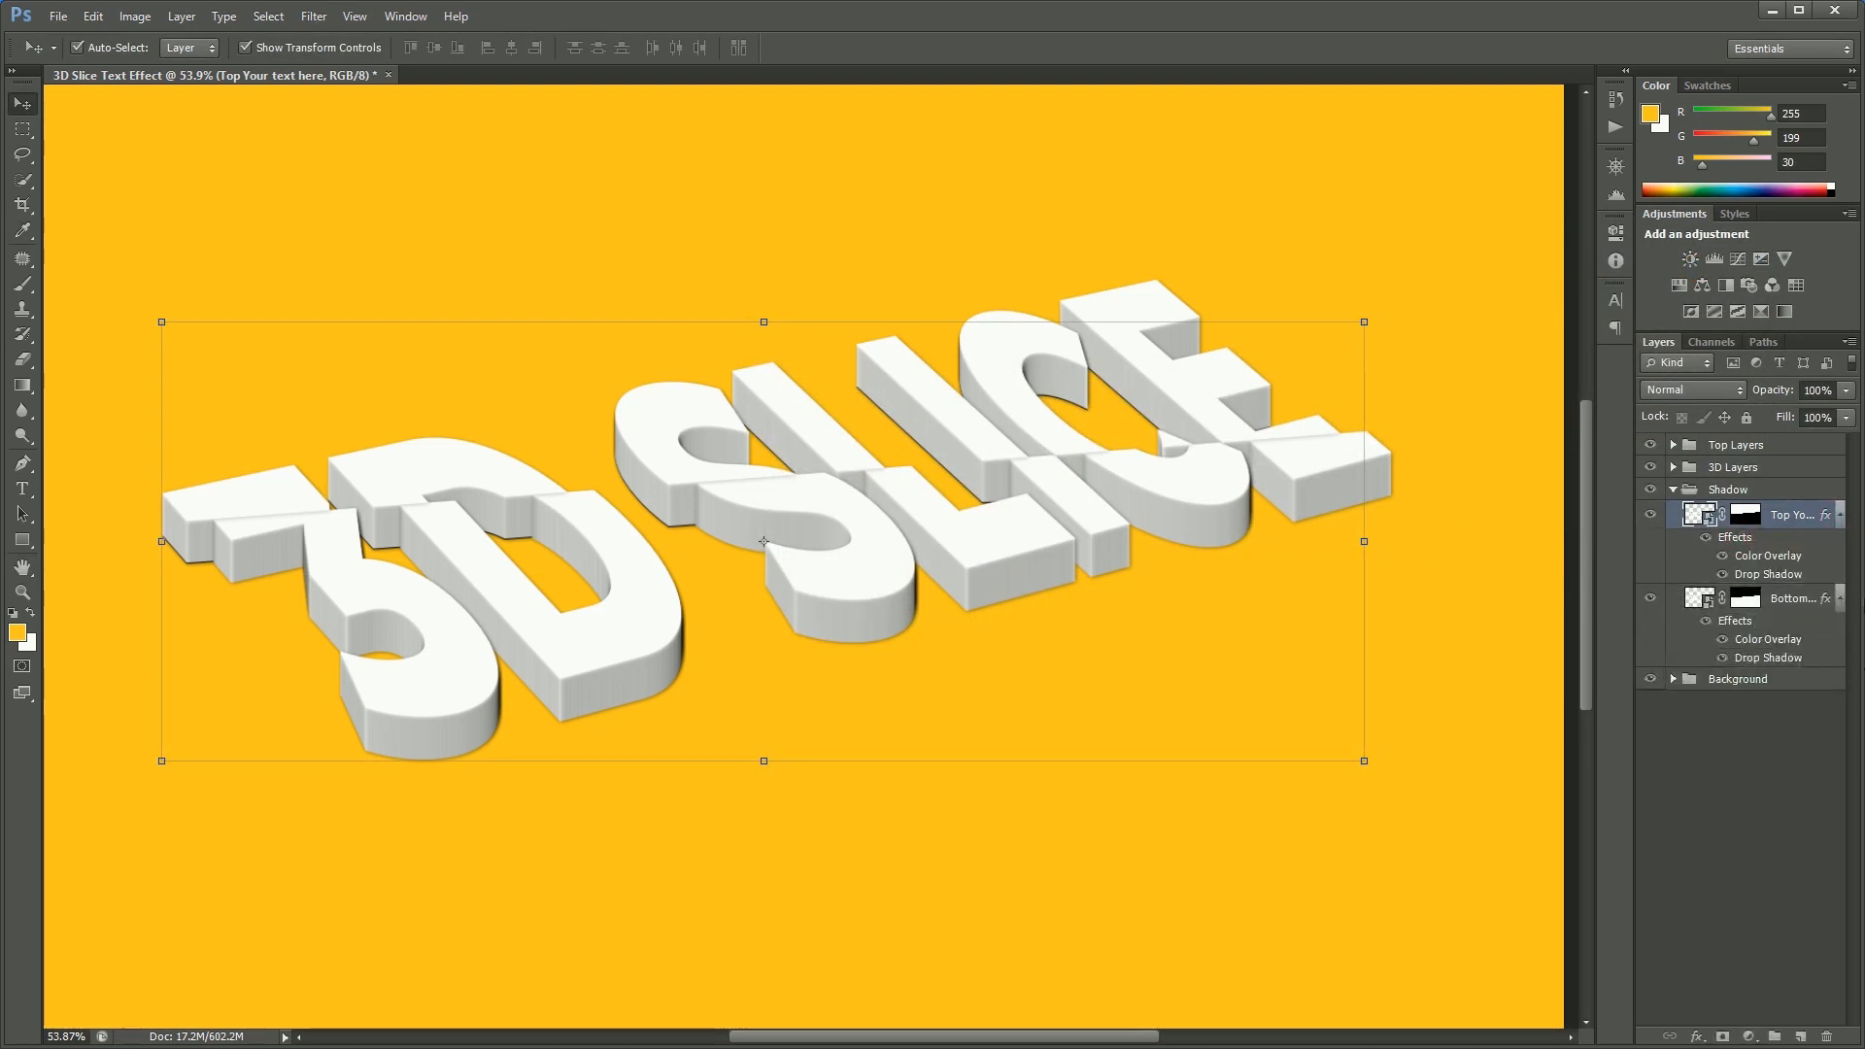
left_click(1839, 597)
left_click(1840, 515)
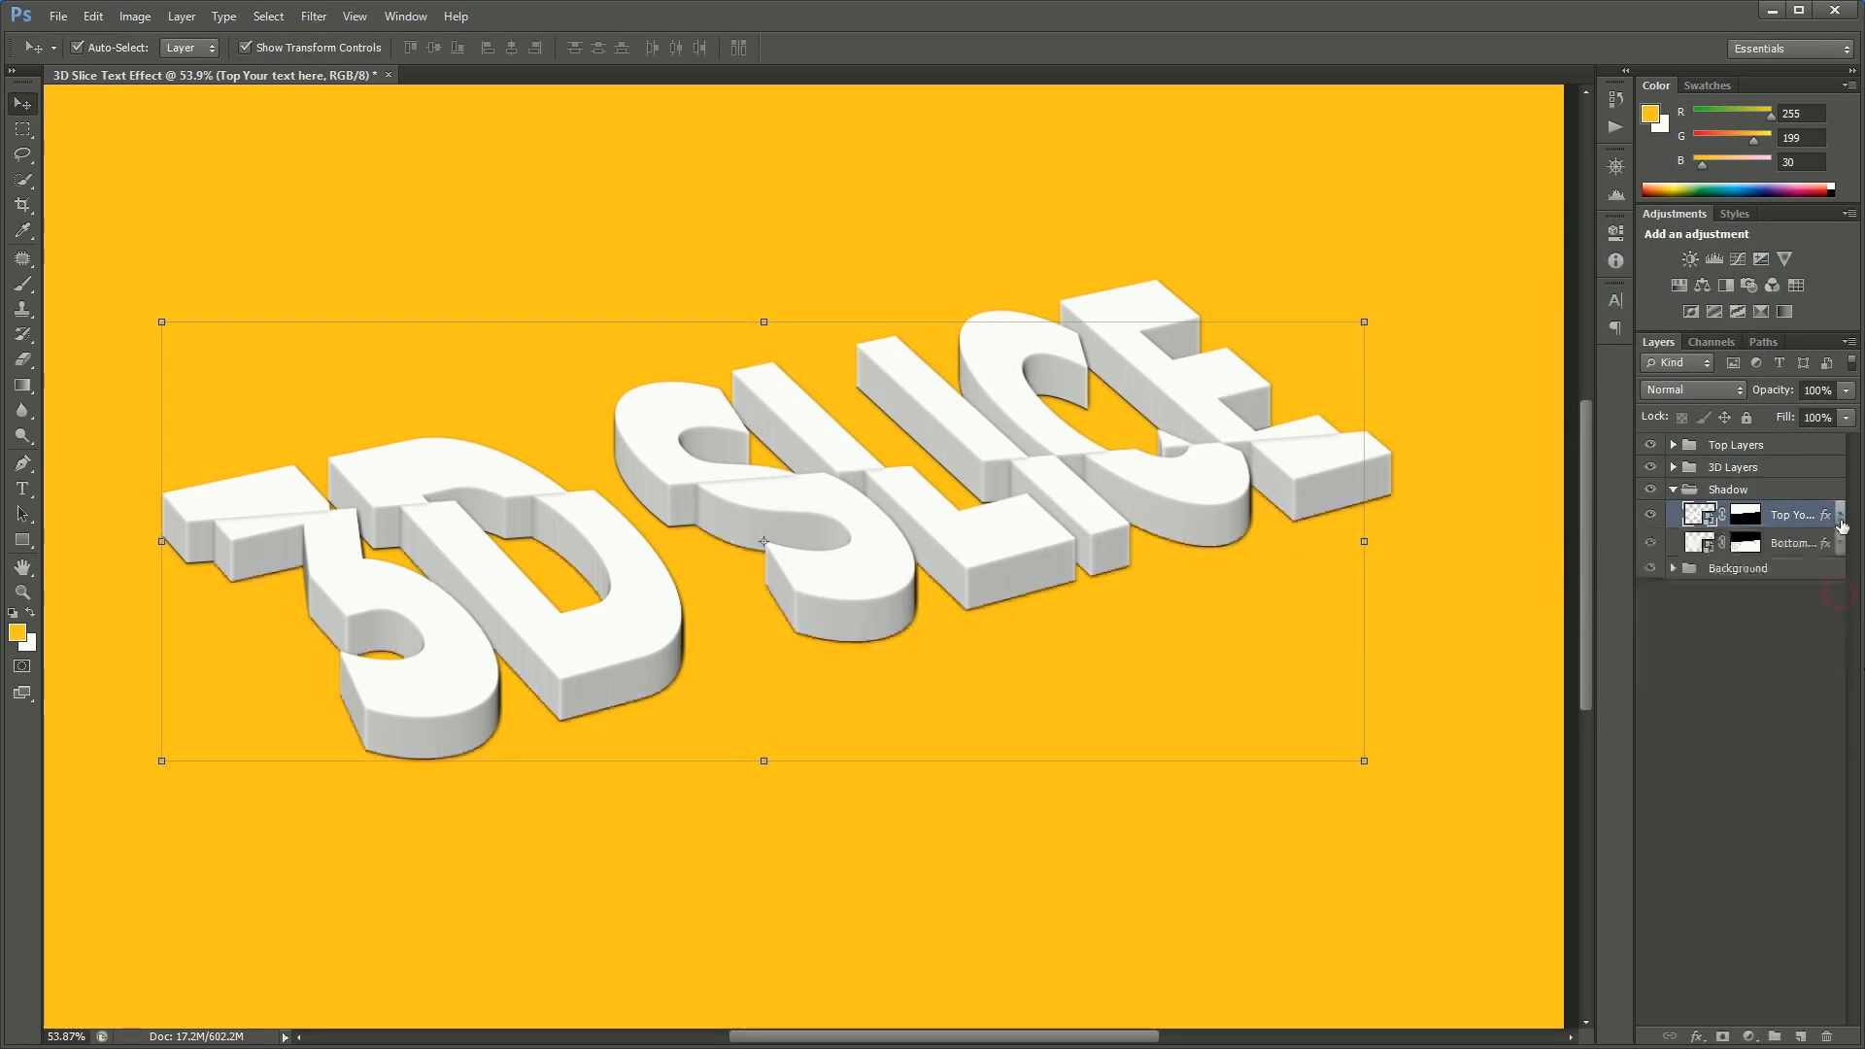
left_click(1801, 547, "shift")
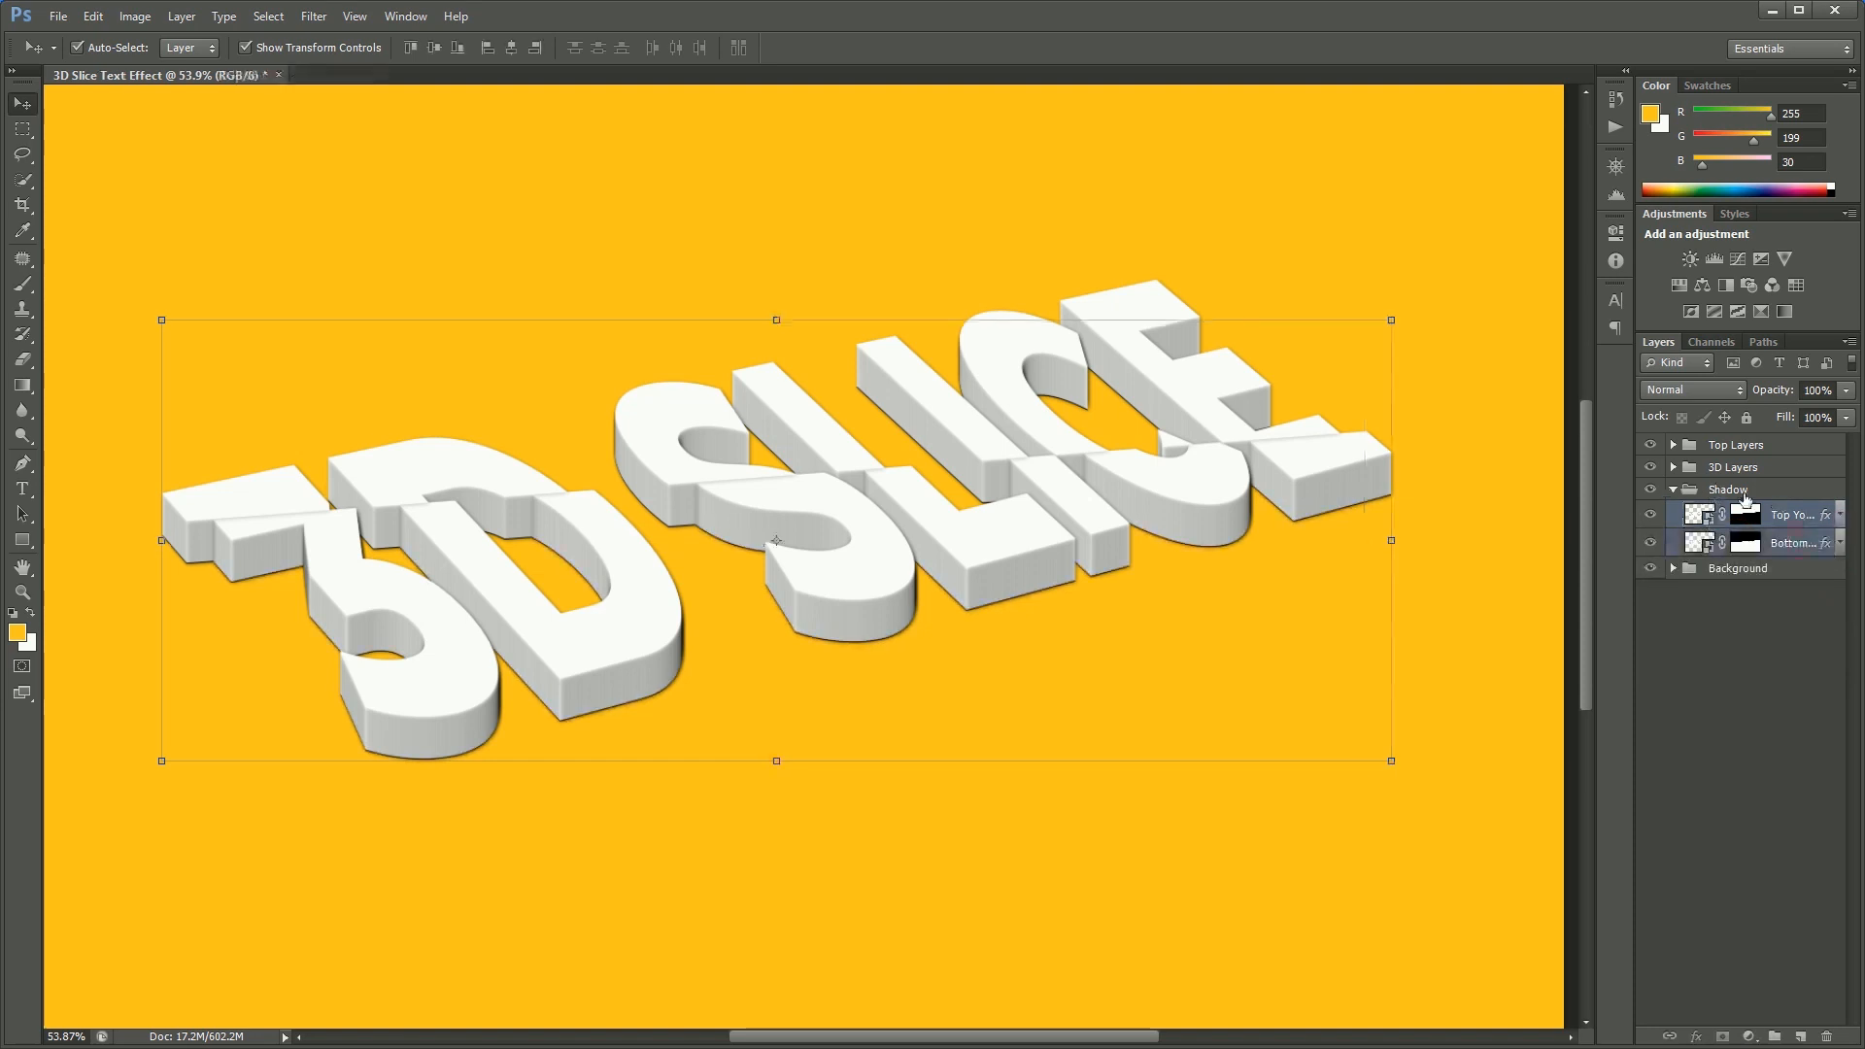
left_click(1740, 490)
left_click(1673, 489)
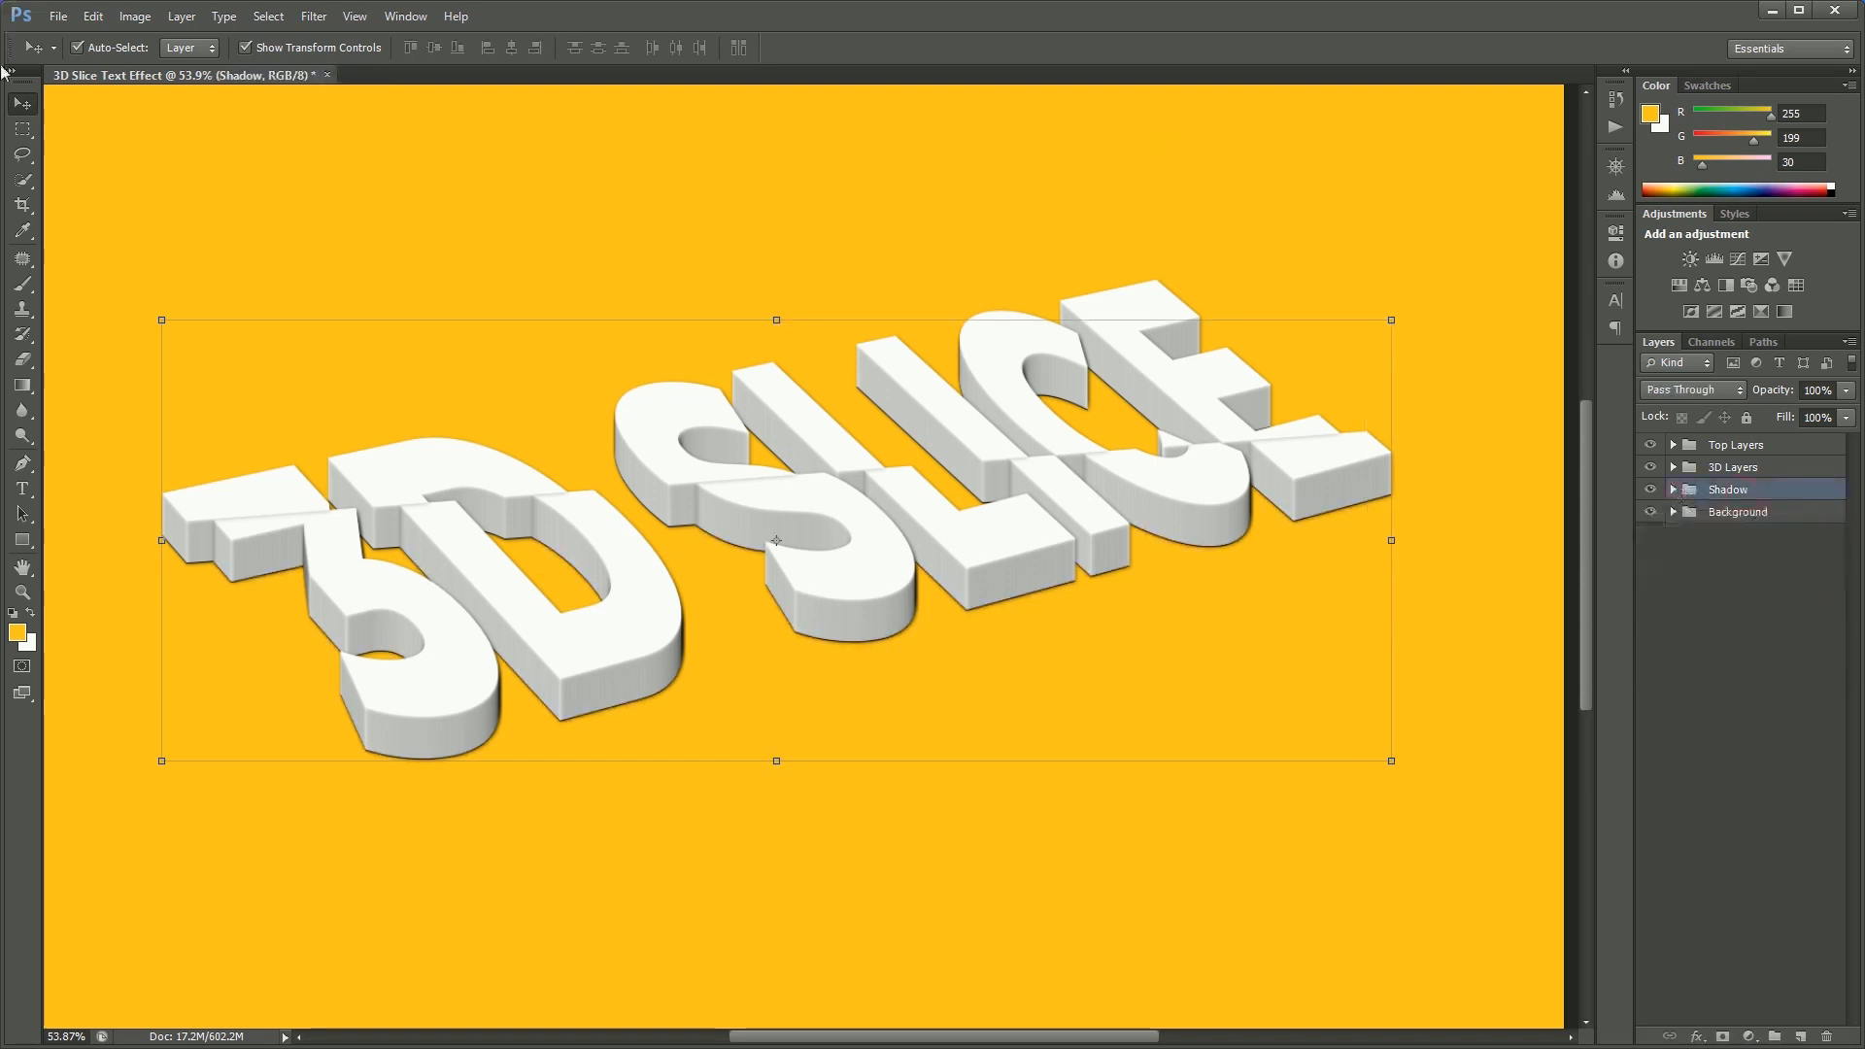
left_click(314, 16)
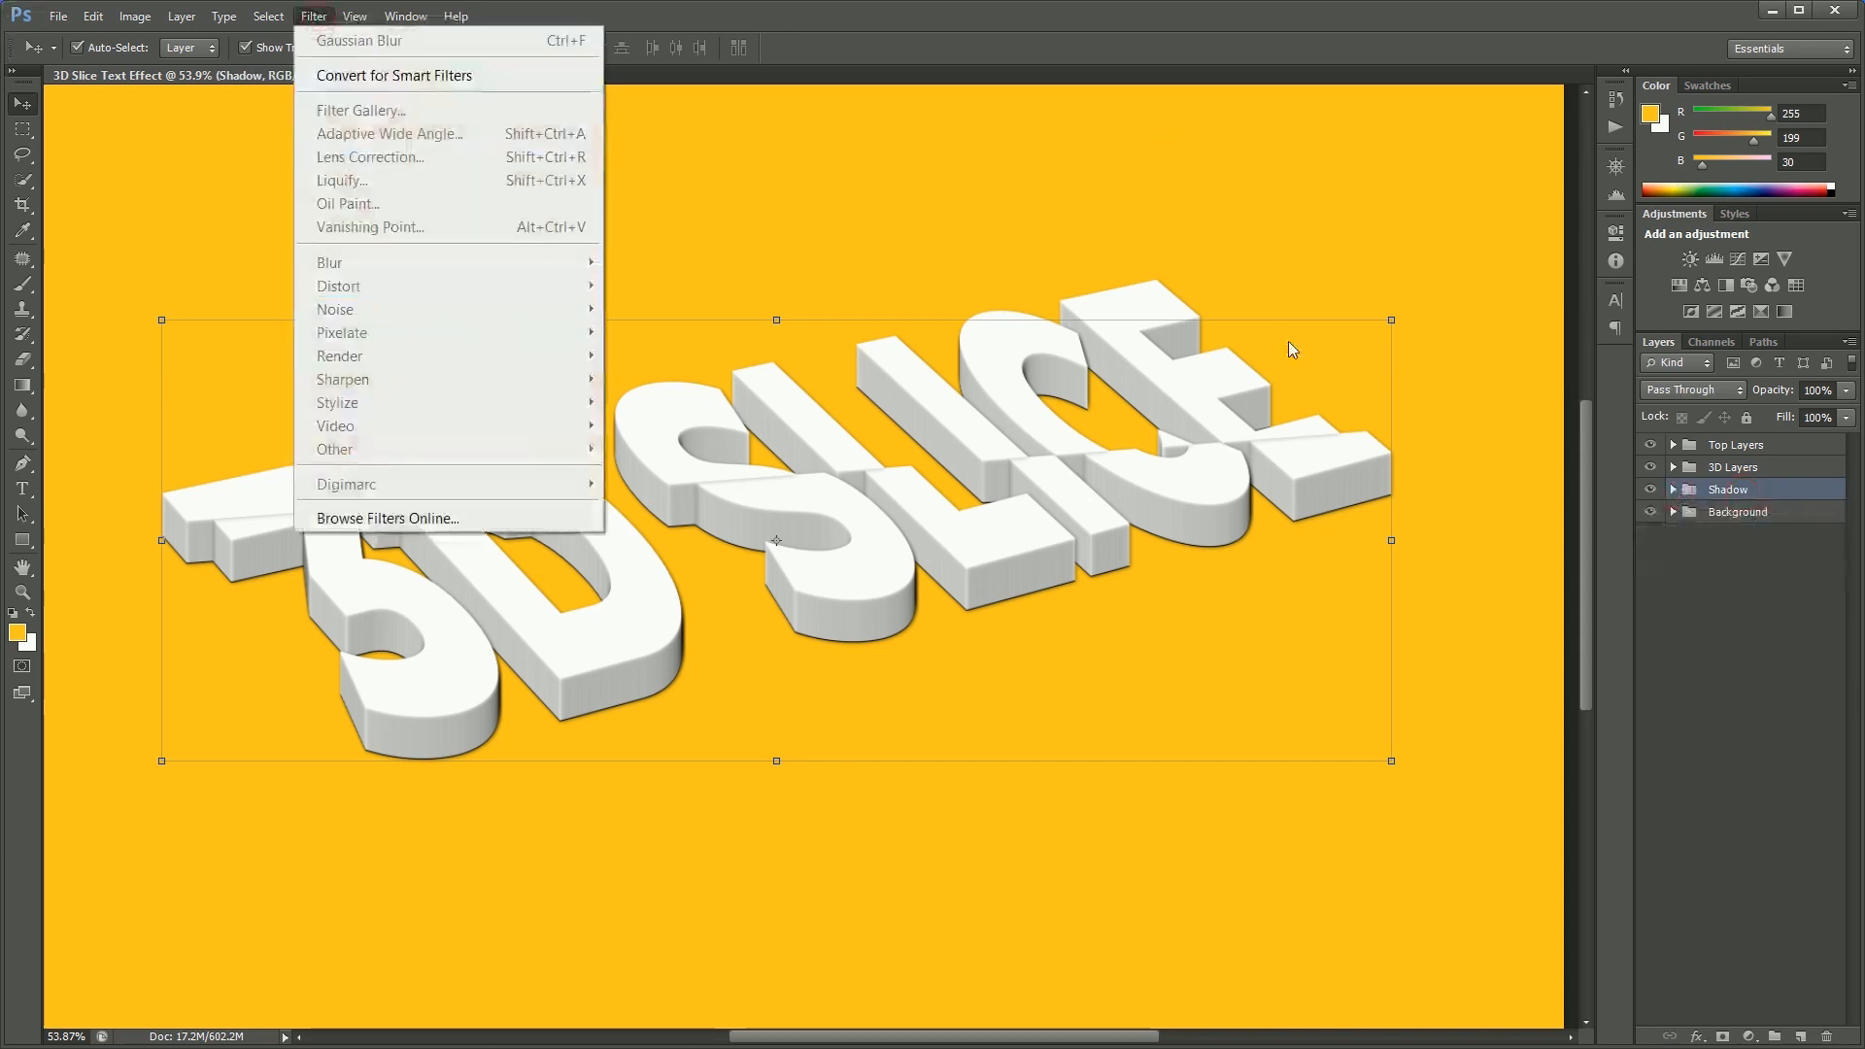
left_click(1673, 490)
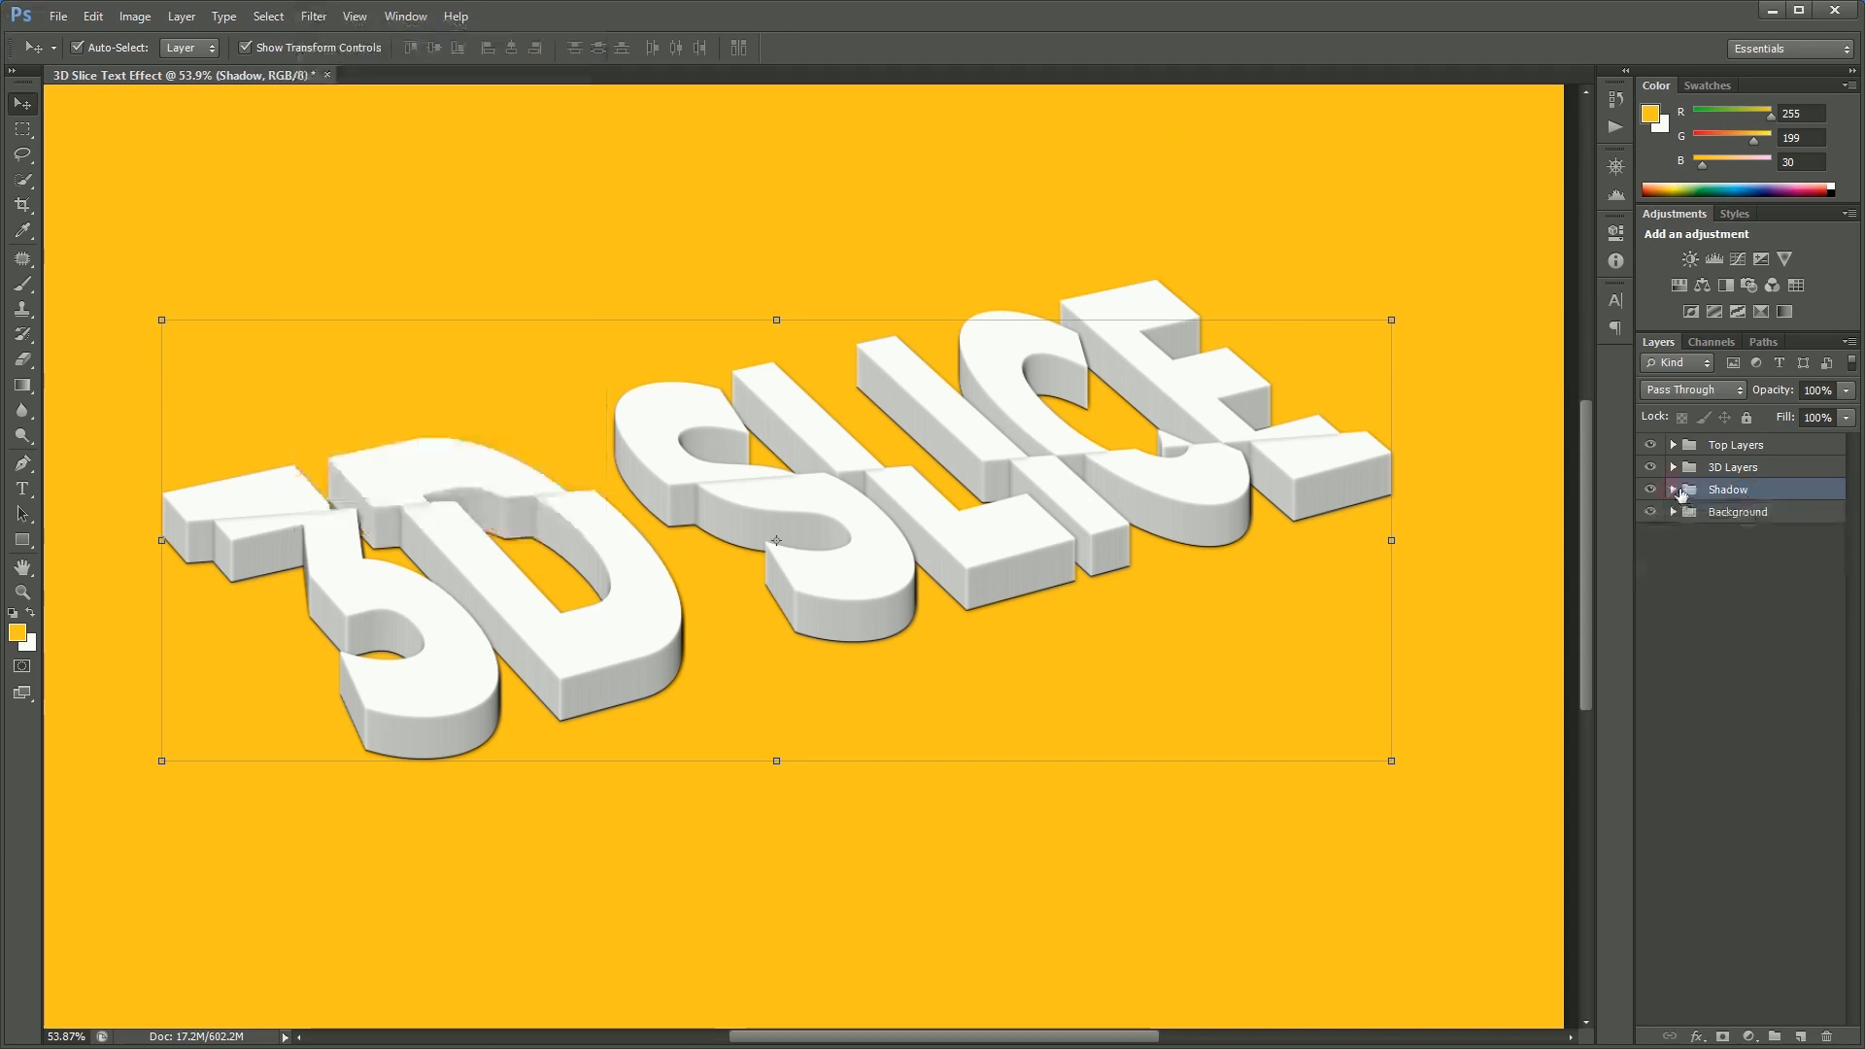
Apply a Gaussian Blur with a radius of about 21 pixels to the Top text layer in the Shadow group
left_click(1784, 519)
left_click(314, 17)
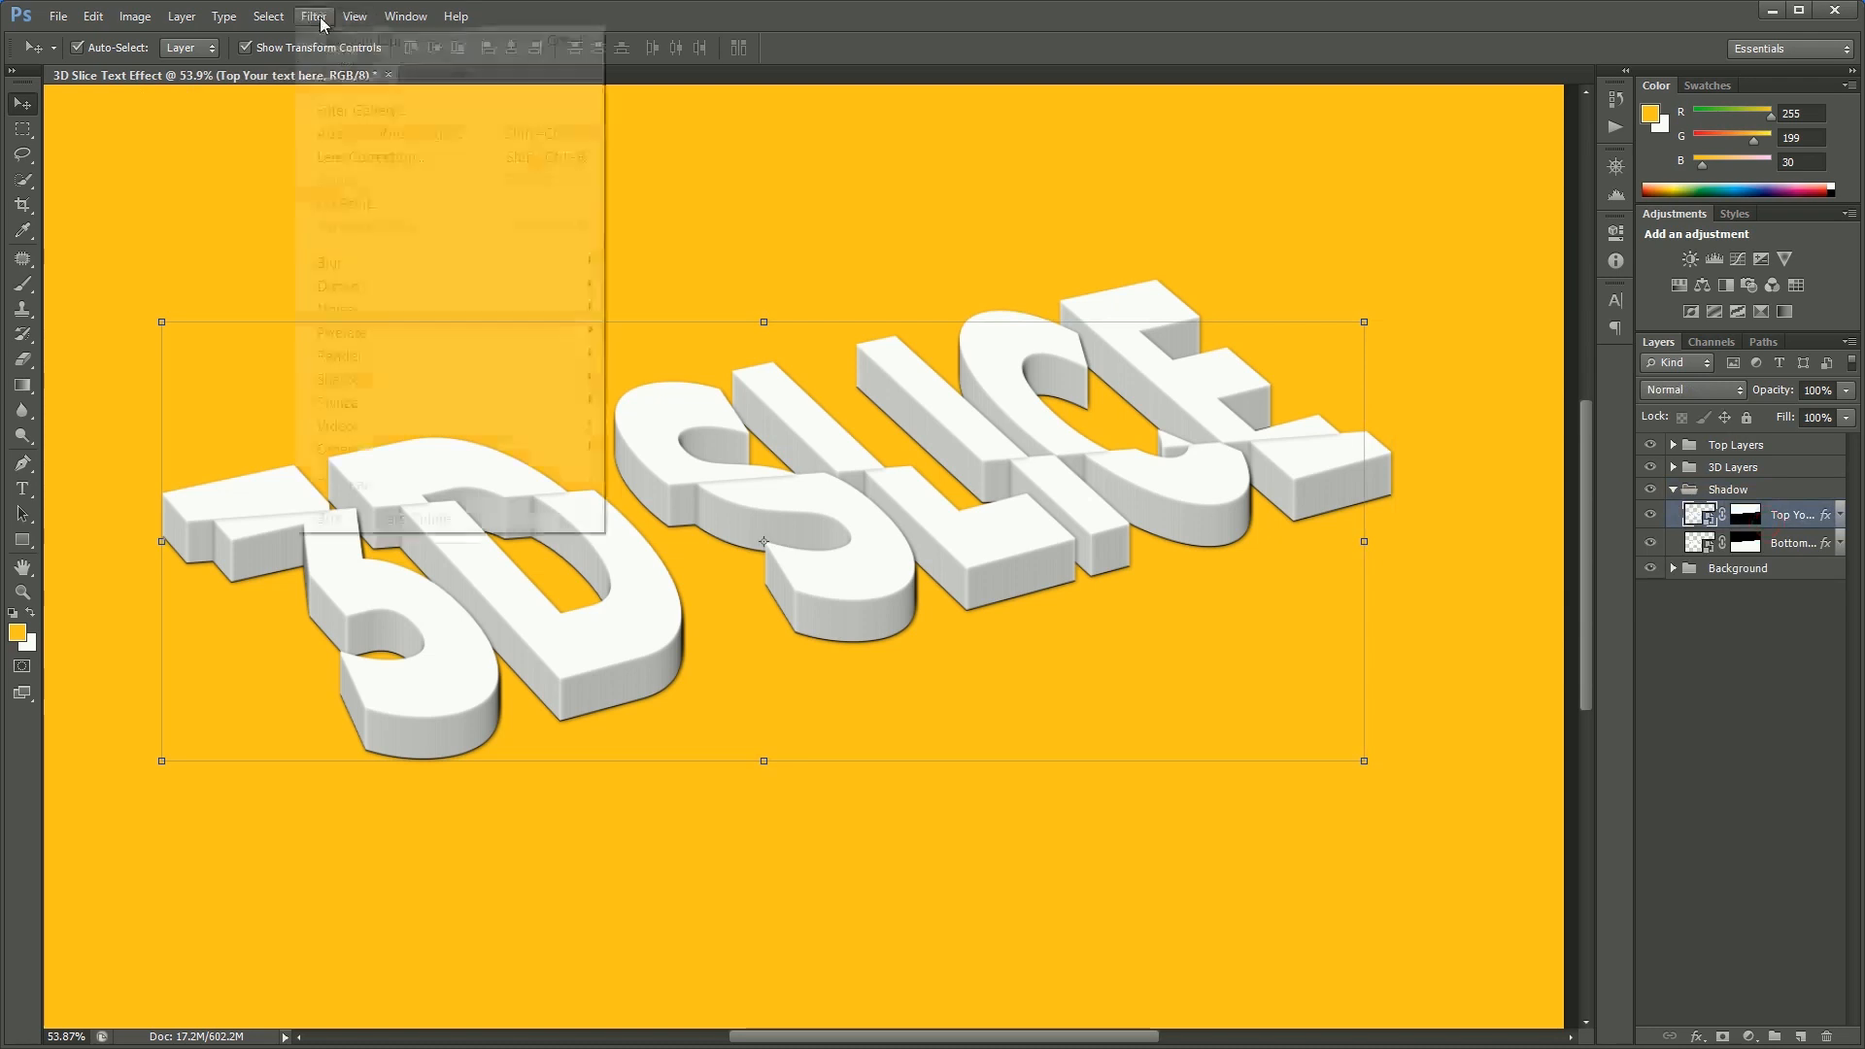
mouse_move(379, 260)
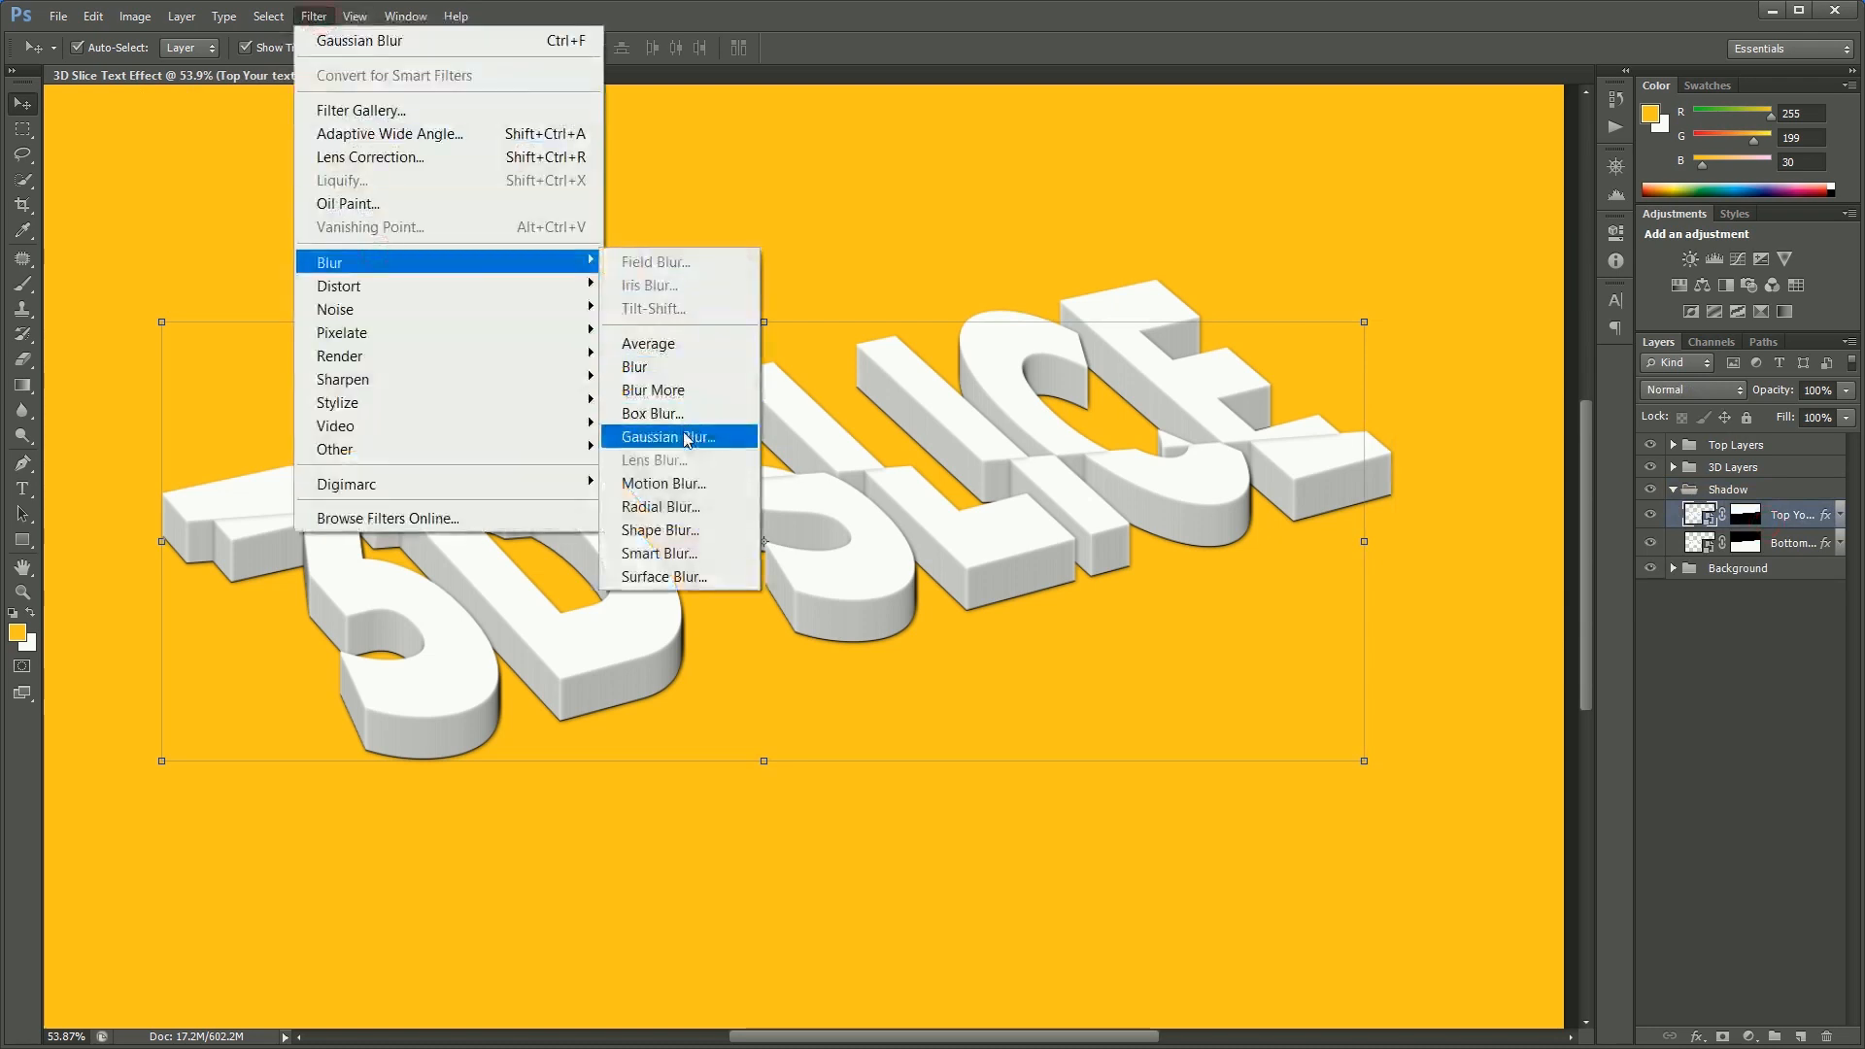
left_click(670, 436)
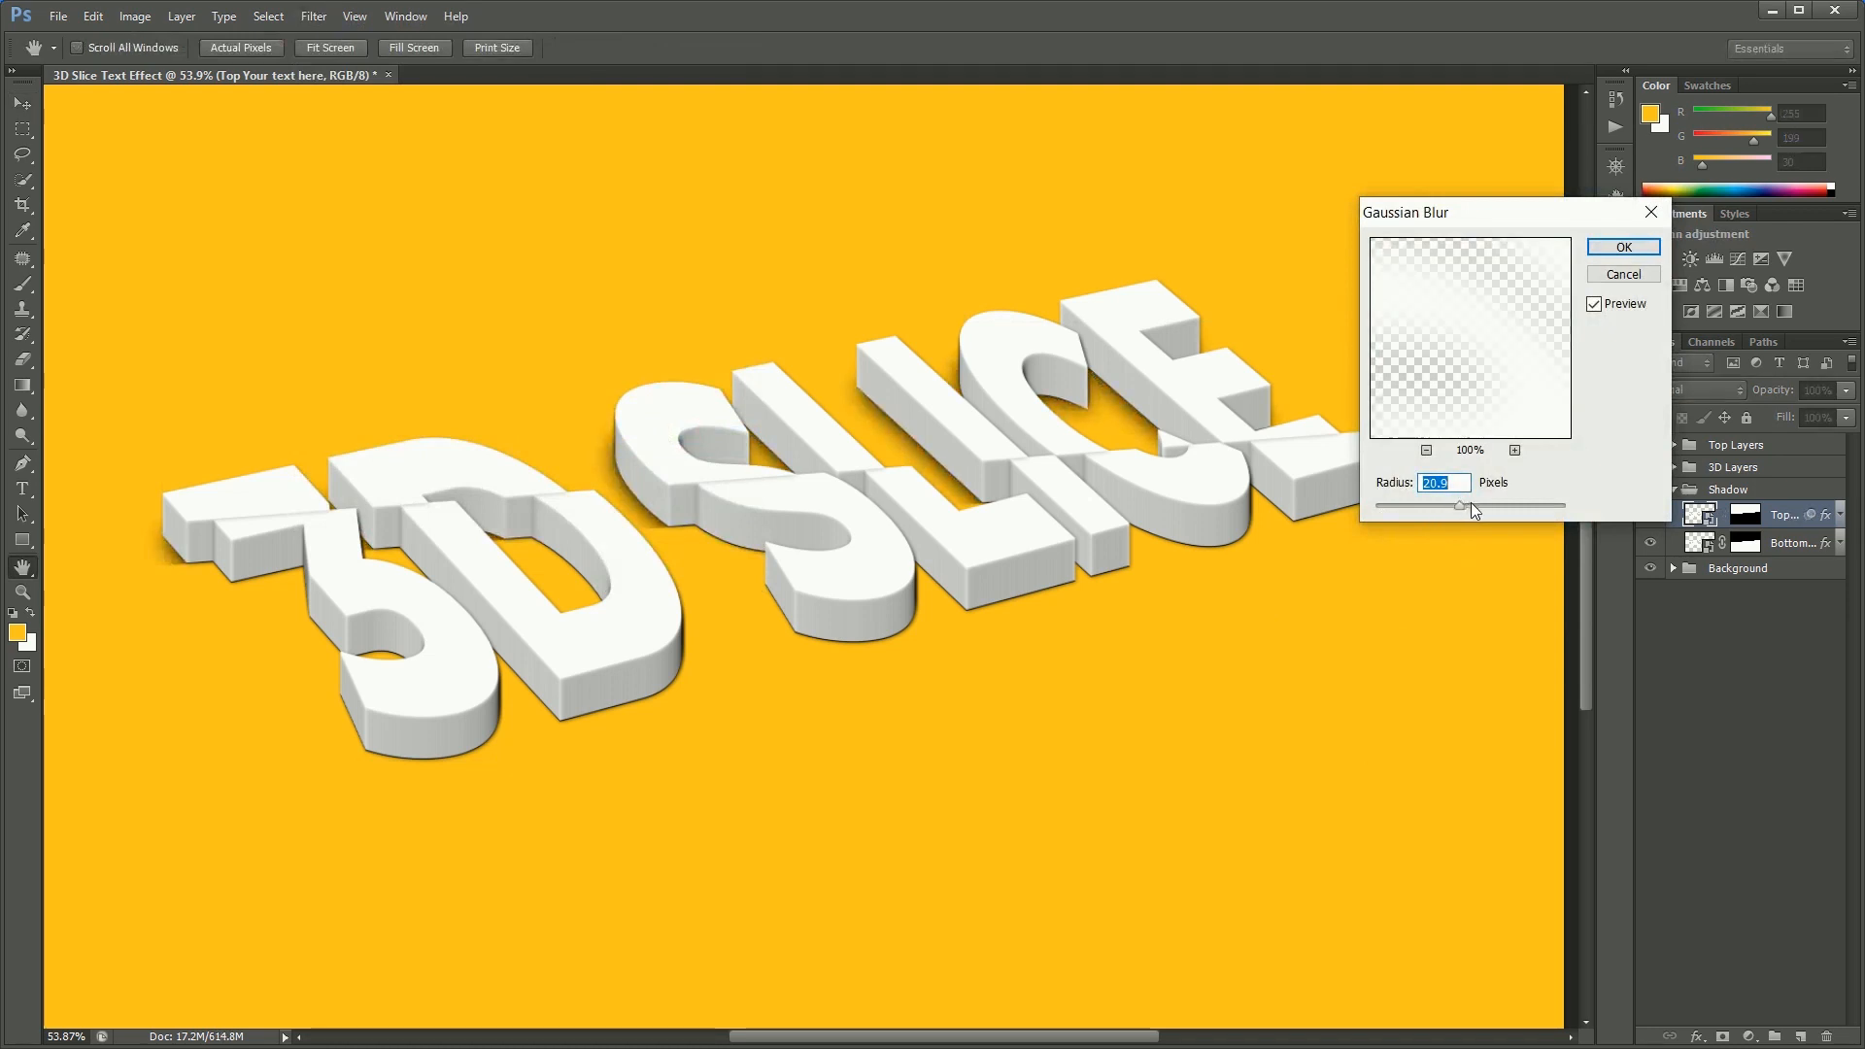
left_click(1624, 247)
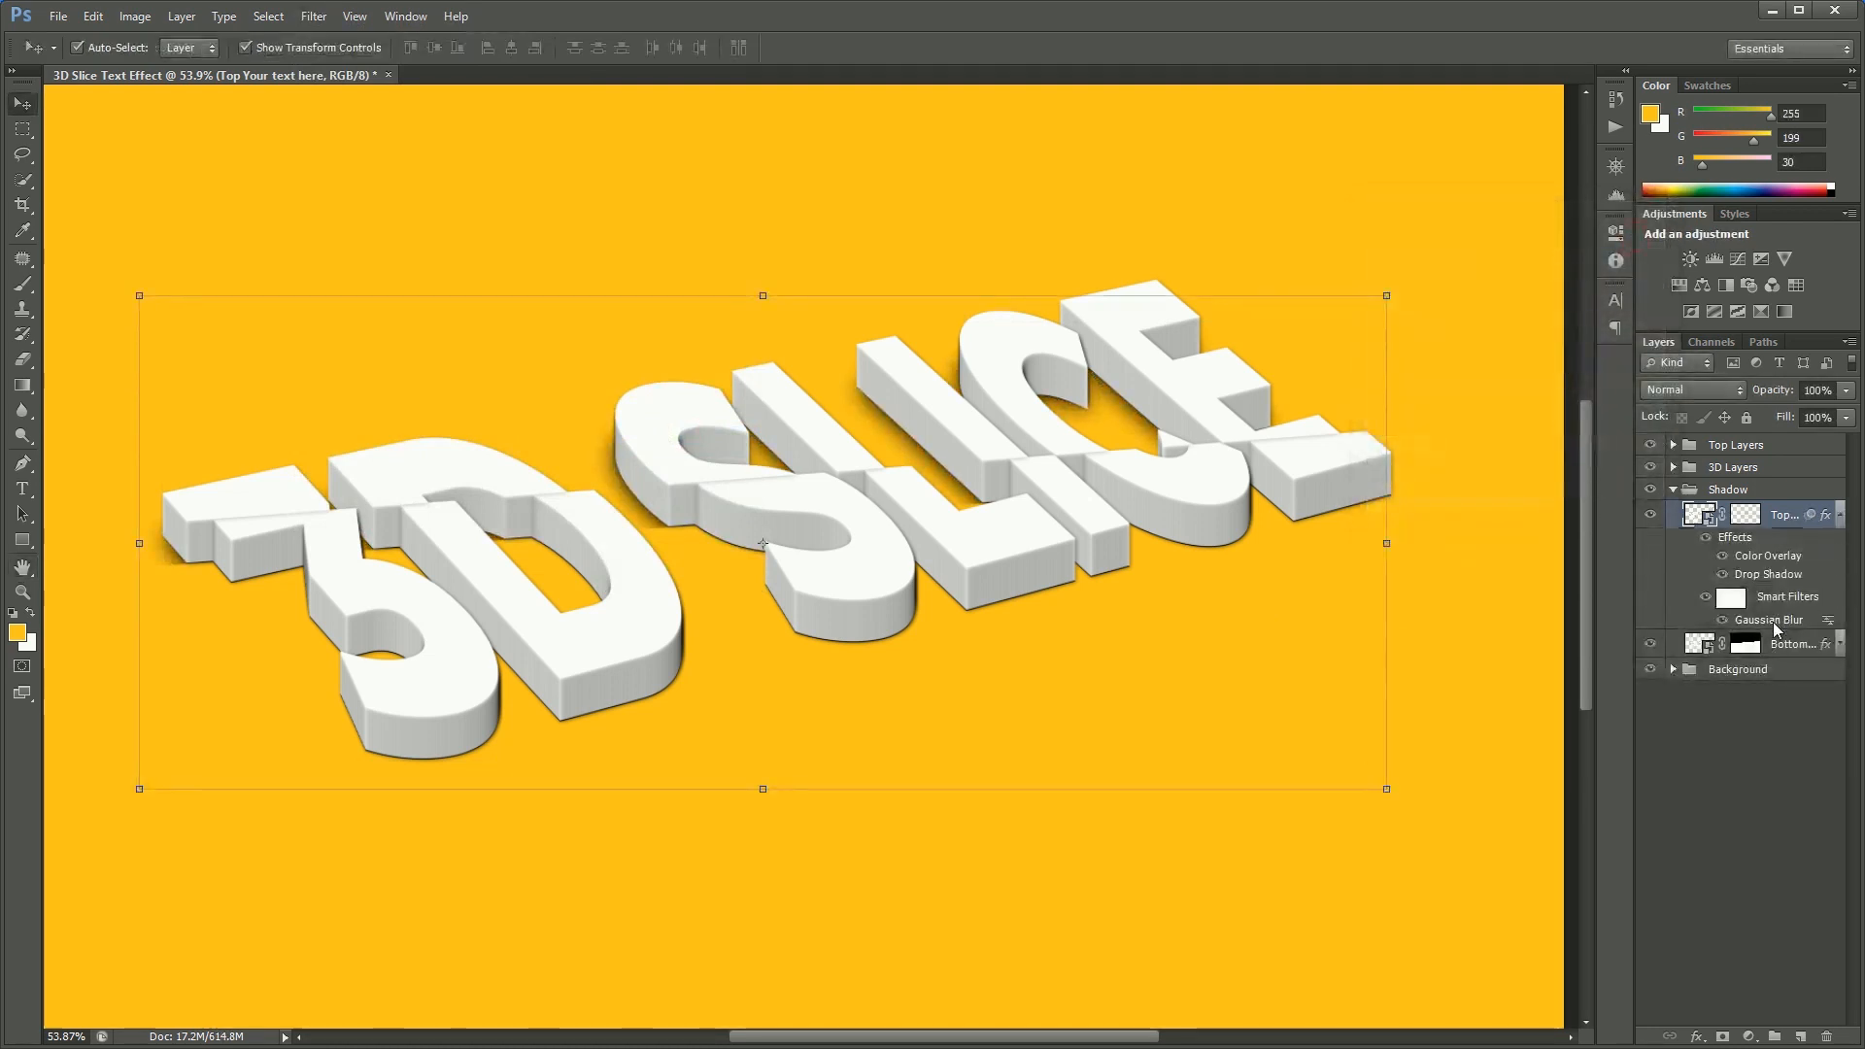
Copy the Gaussian Blur smart filter to the Bottom shadow layer, then check the shadow by briefly hiding the 3D Layers group
left_click_drag(1779, 610, 1774, 645)
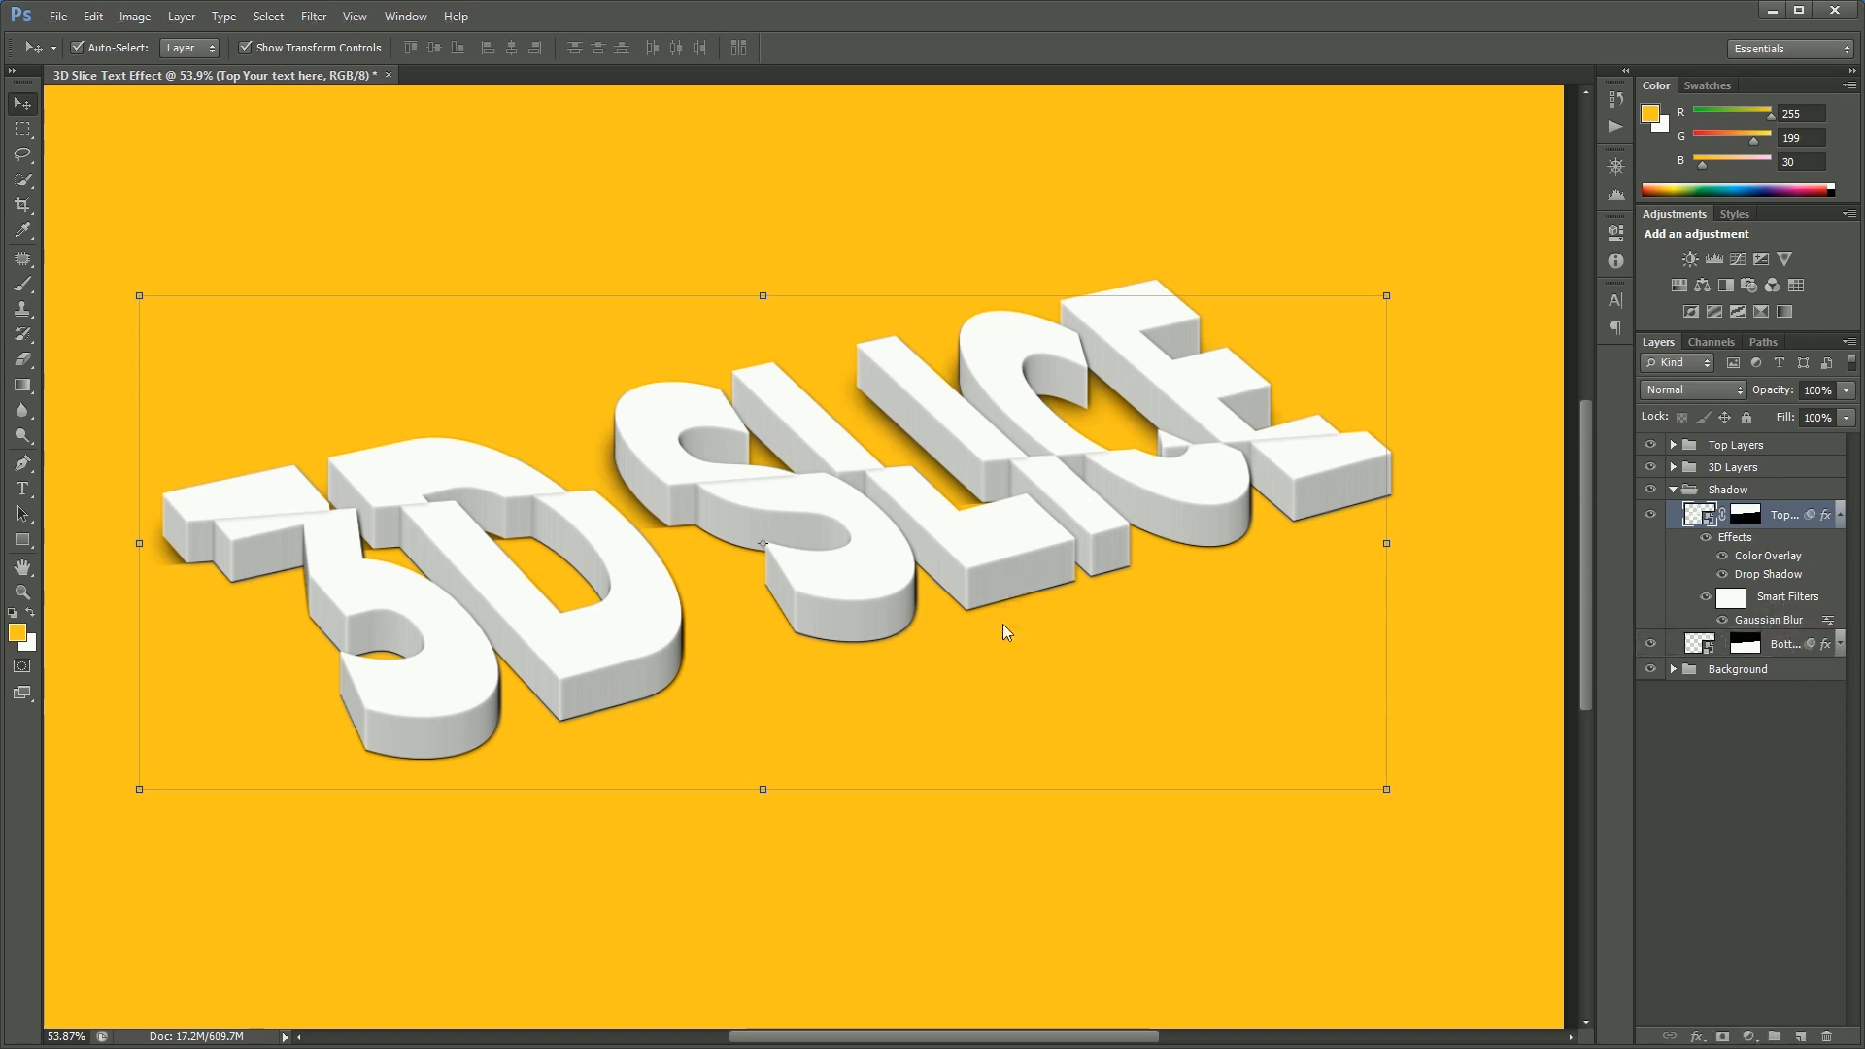
key("ctrl+0")
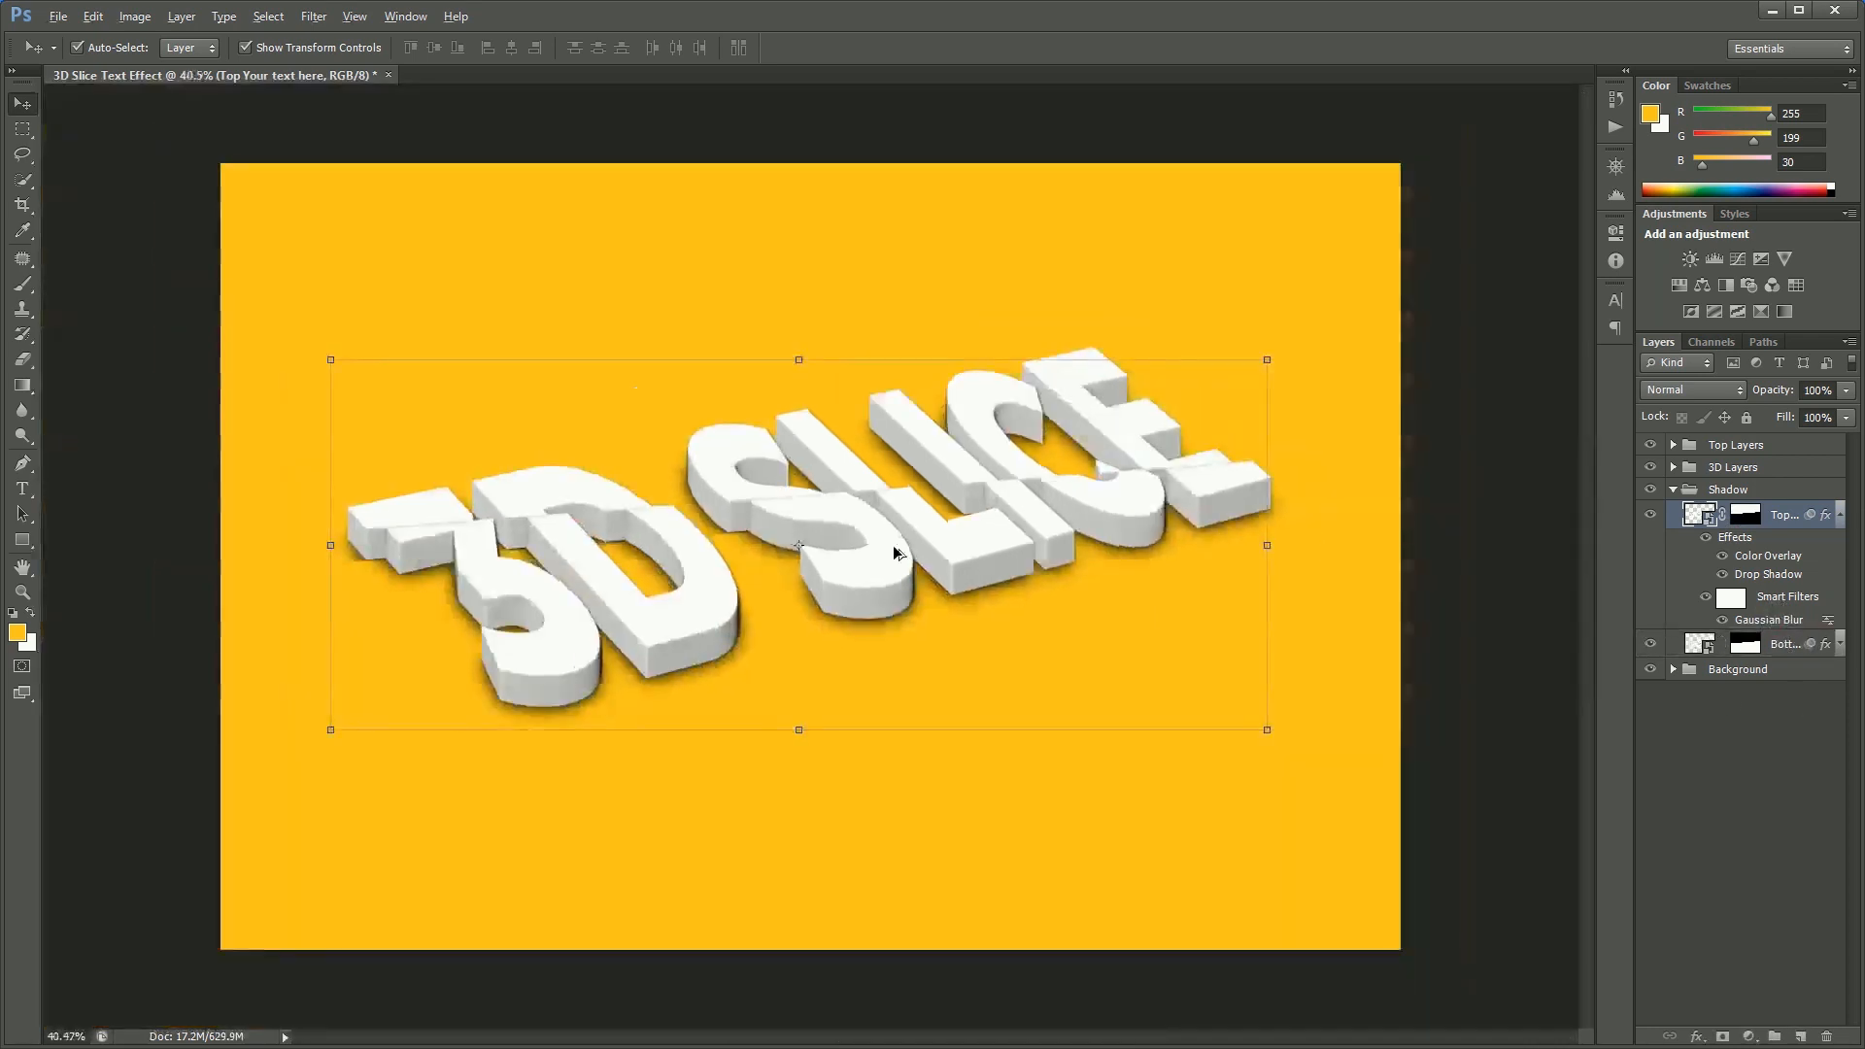
left_click(1496, 610)
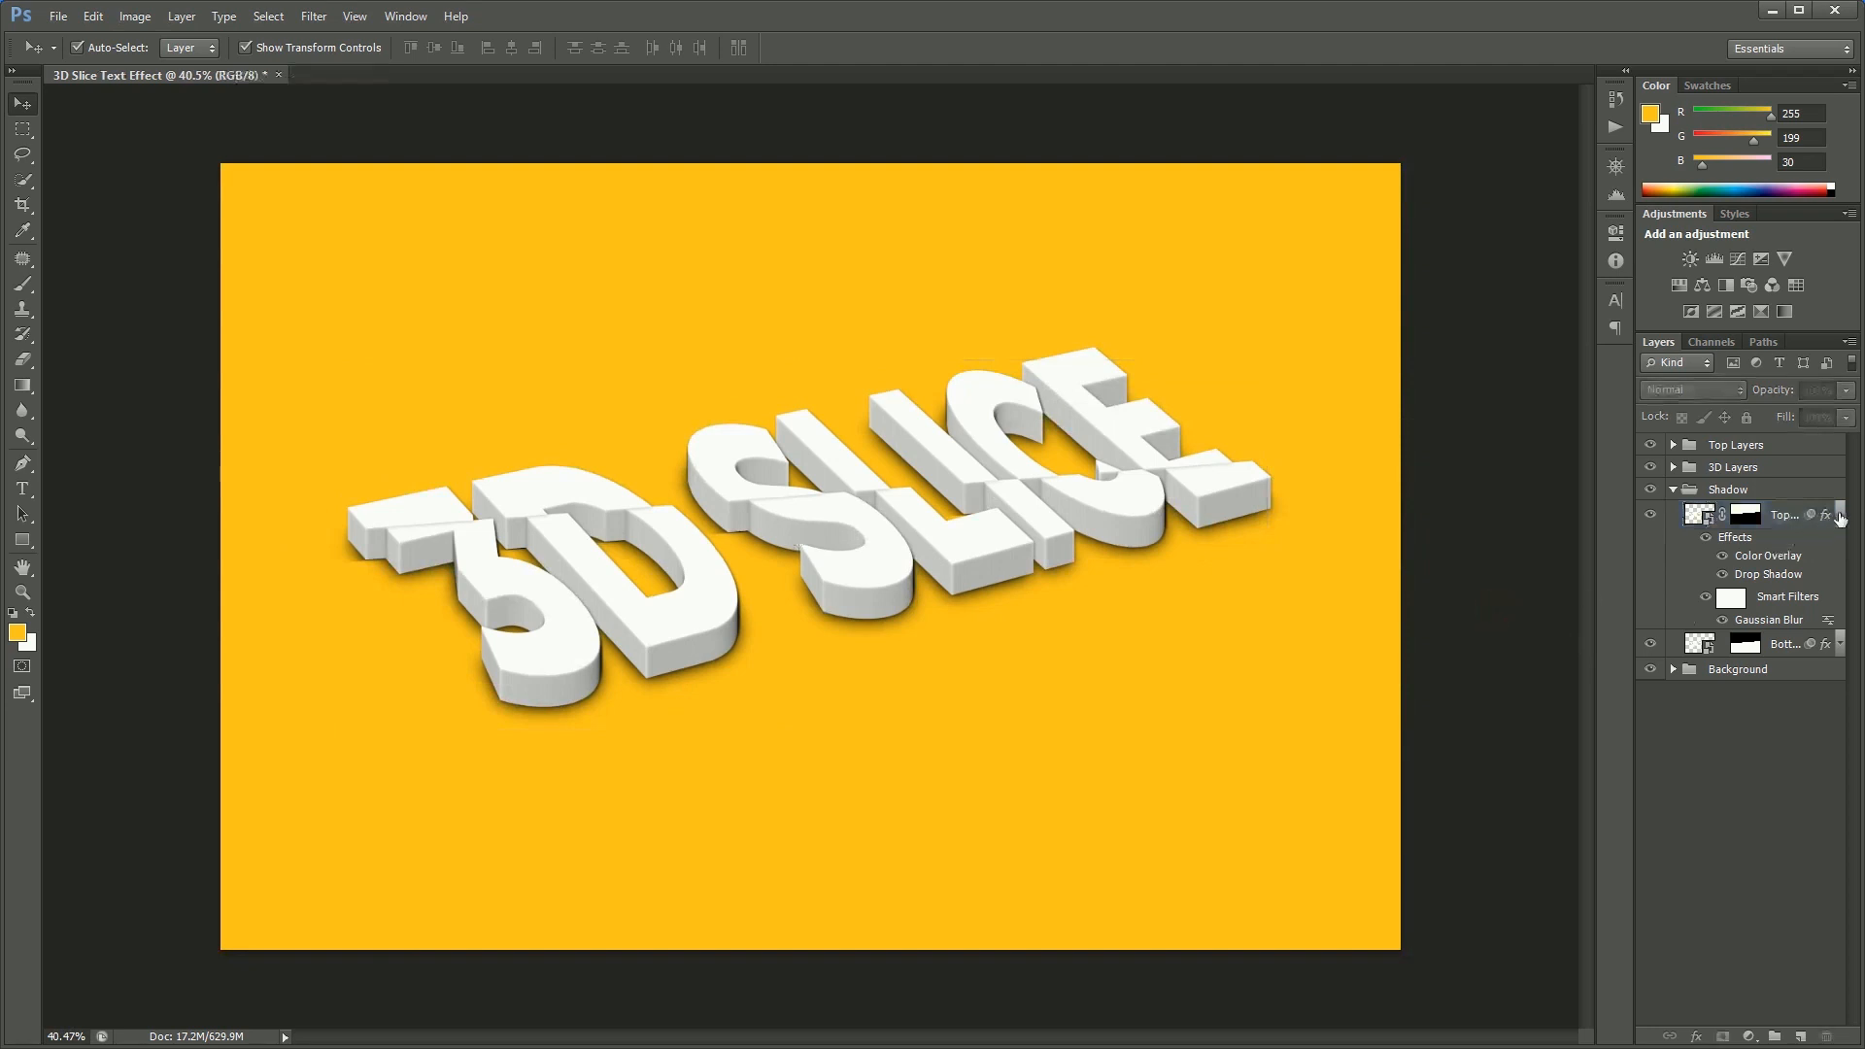
left_click(1840, 515)
left_click(1672, 490)
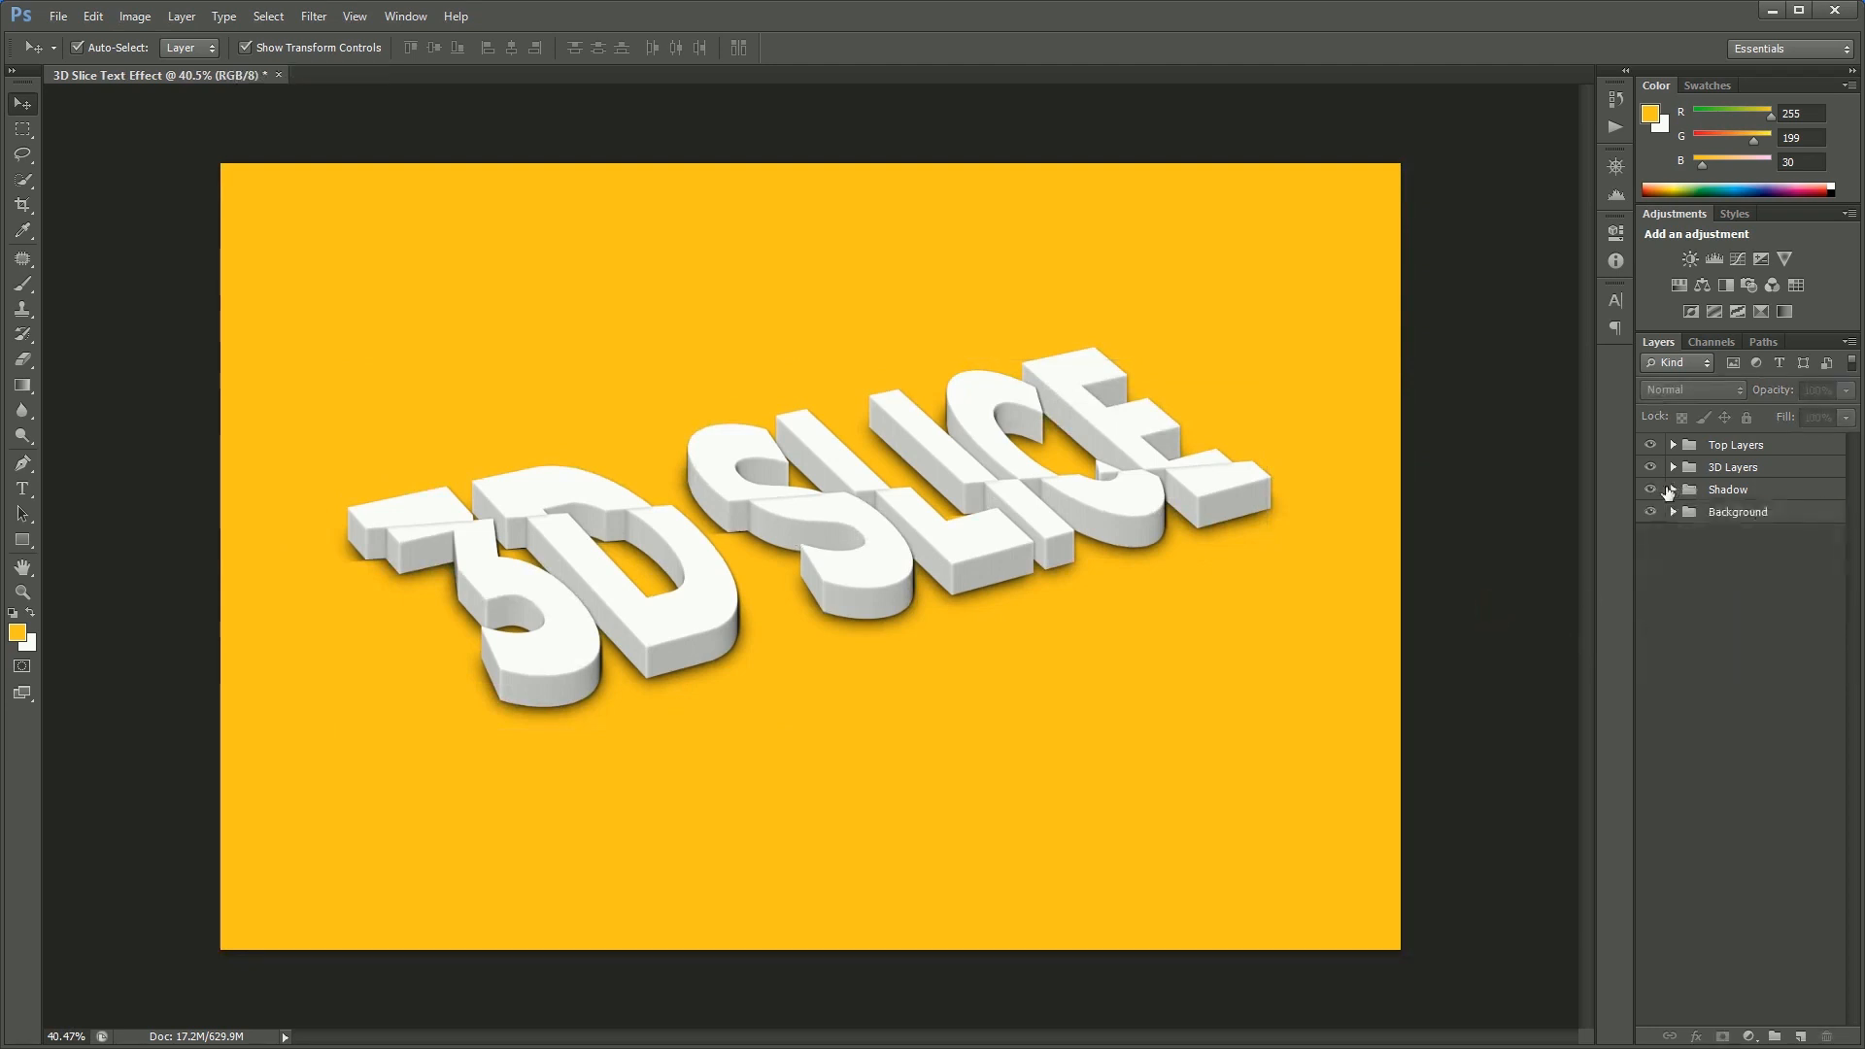
left_click(1652, 471)
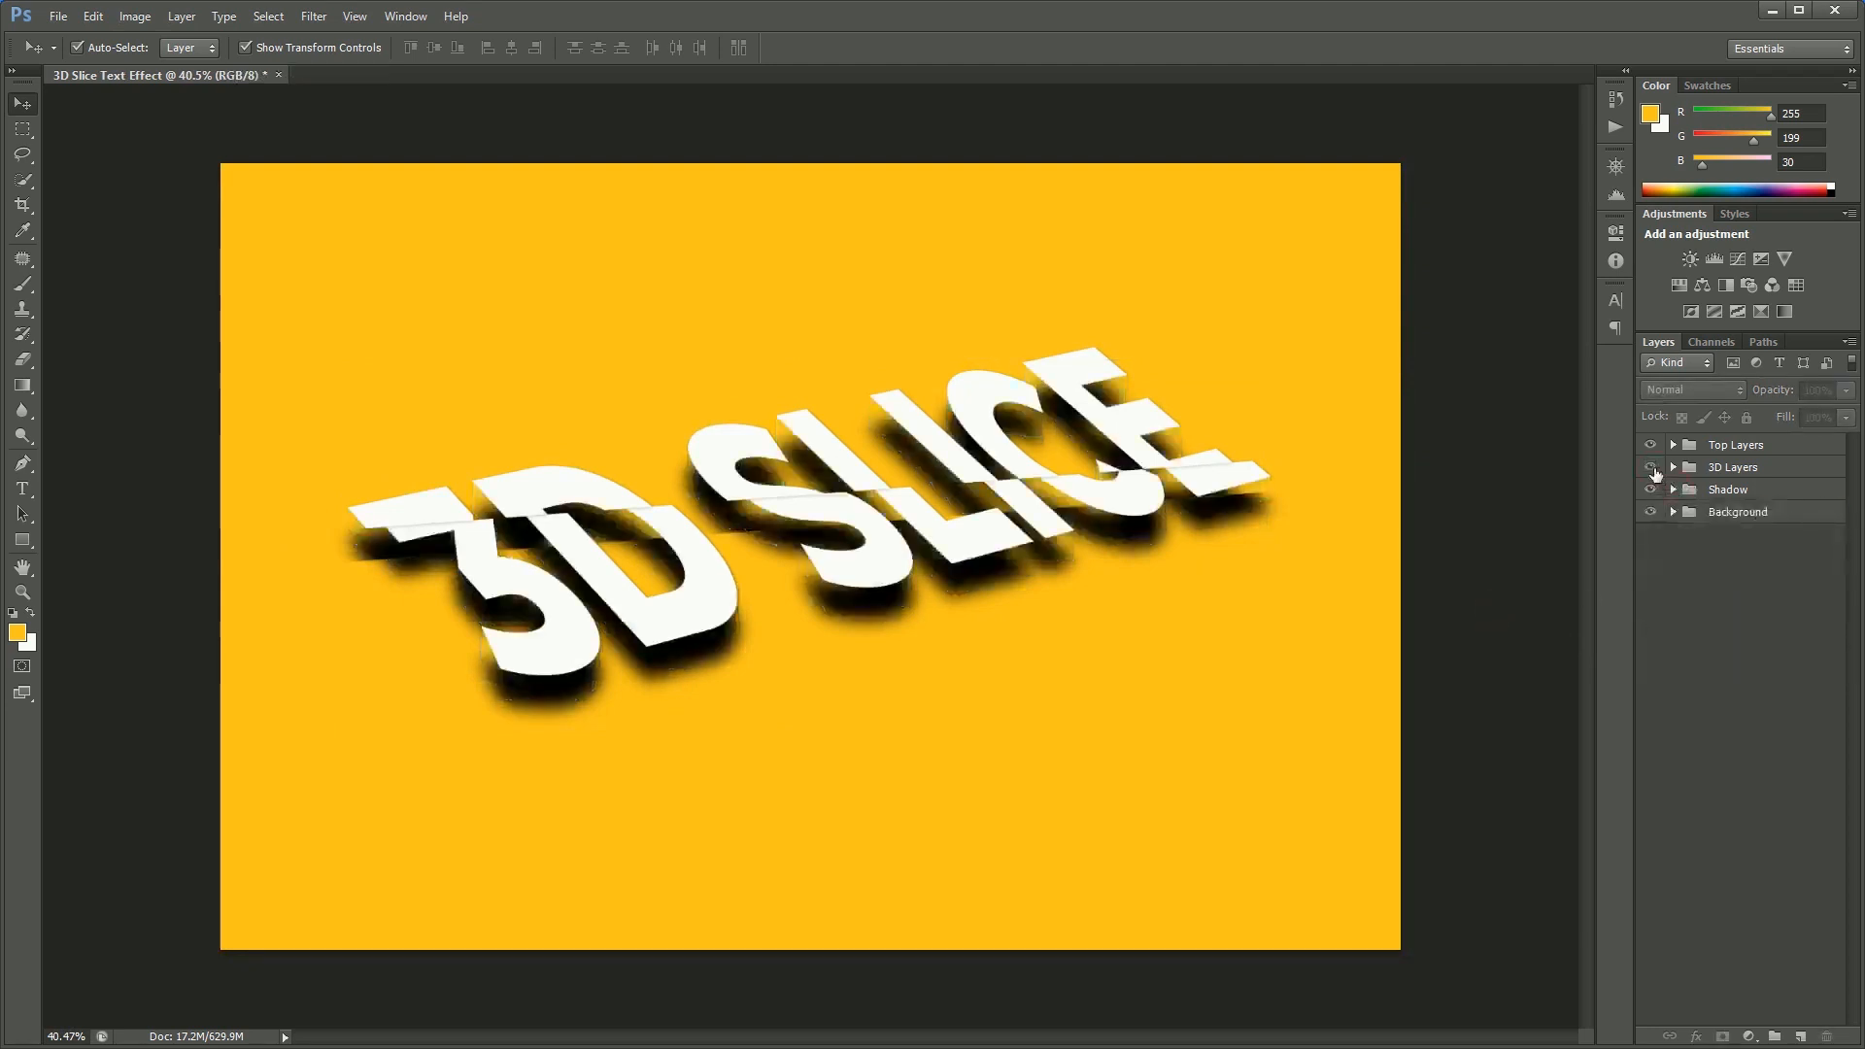
left_click(1651, 471)
Add a linear Gradient Overlay with the Violet, Orange preset to the 3D Layers group
left_click(1794, 473)
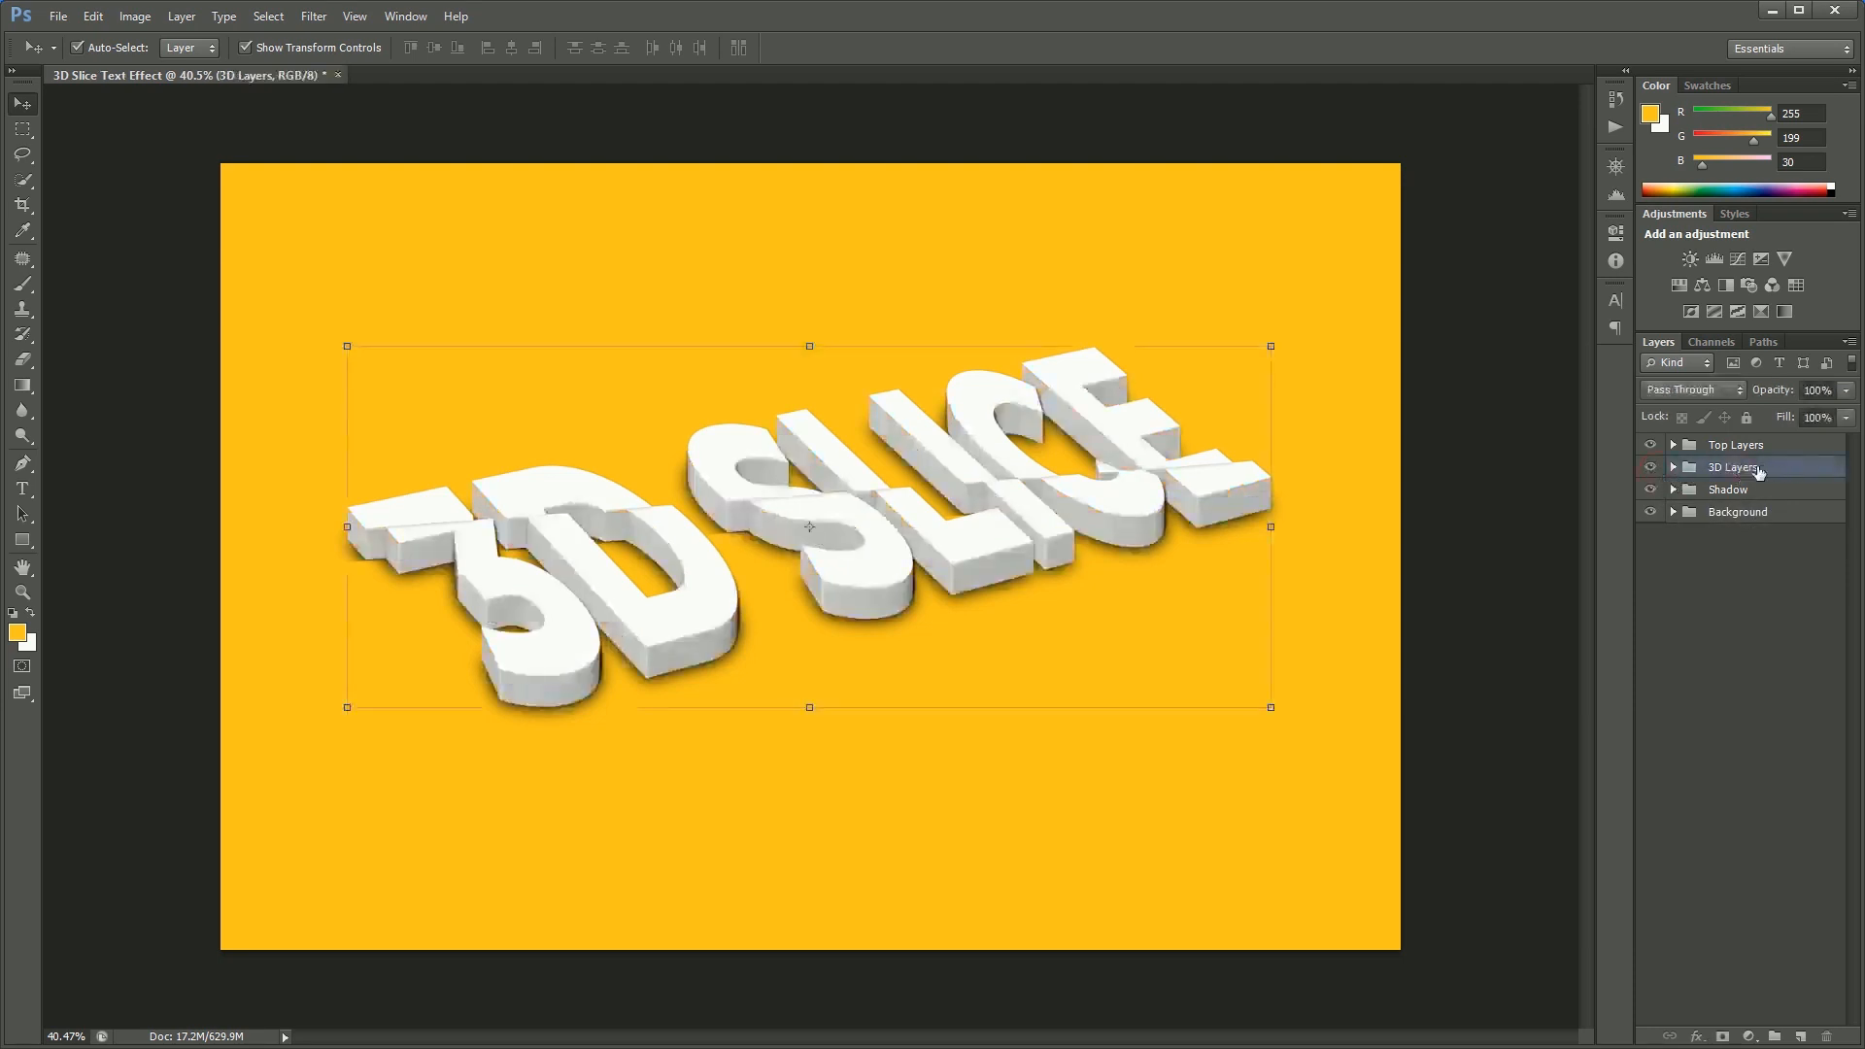
right_click(1759, 471)
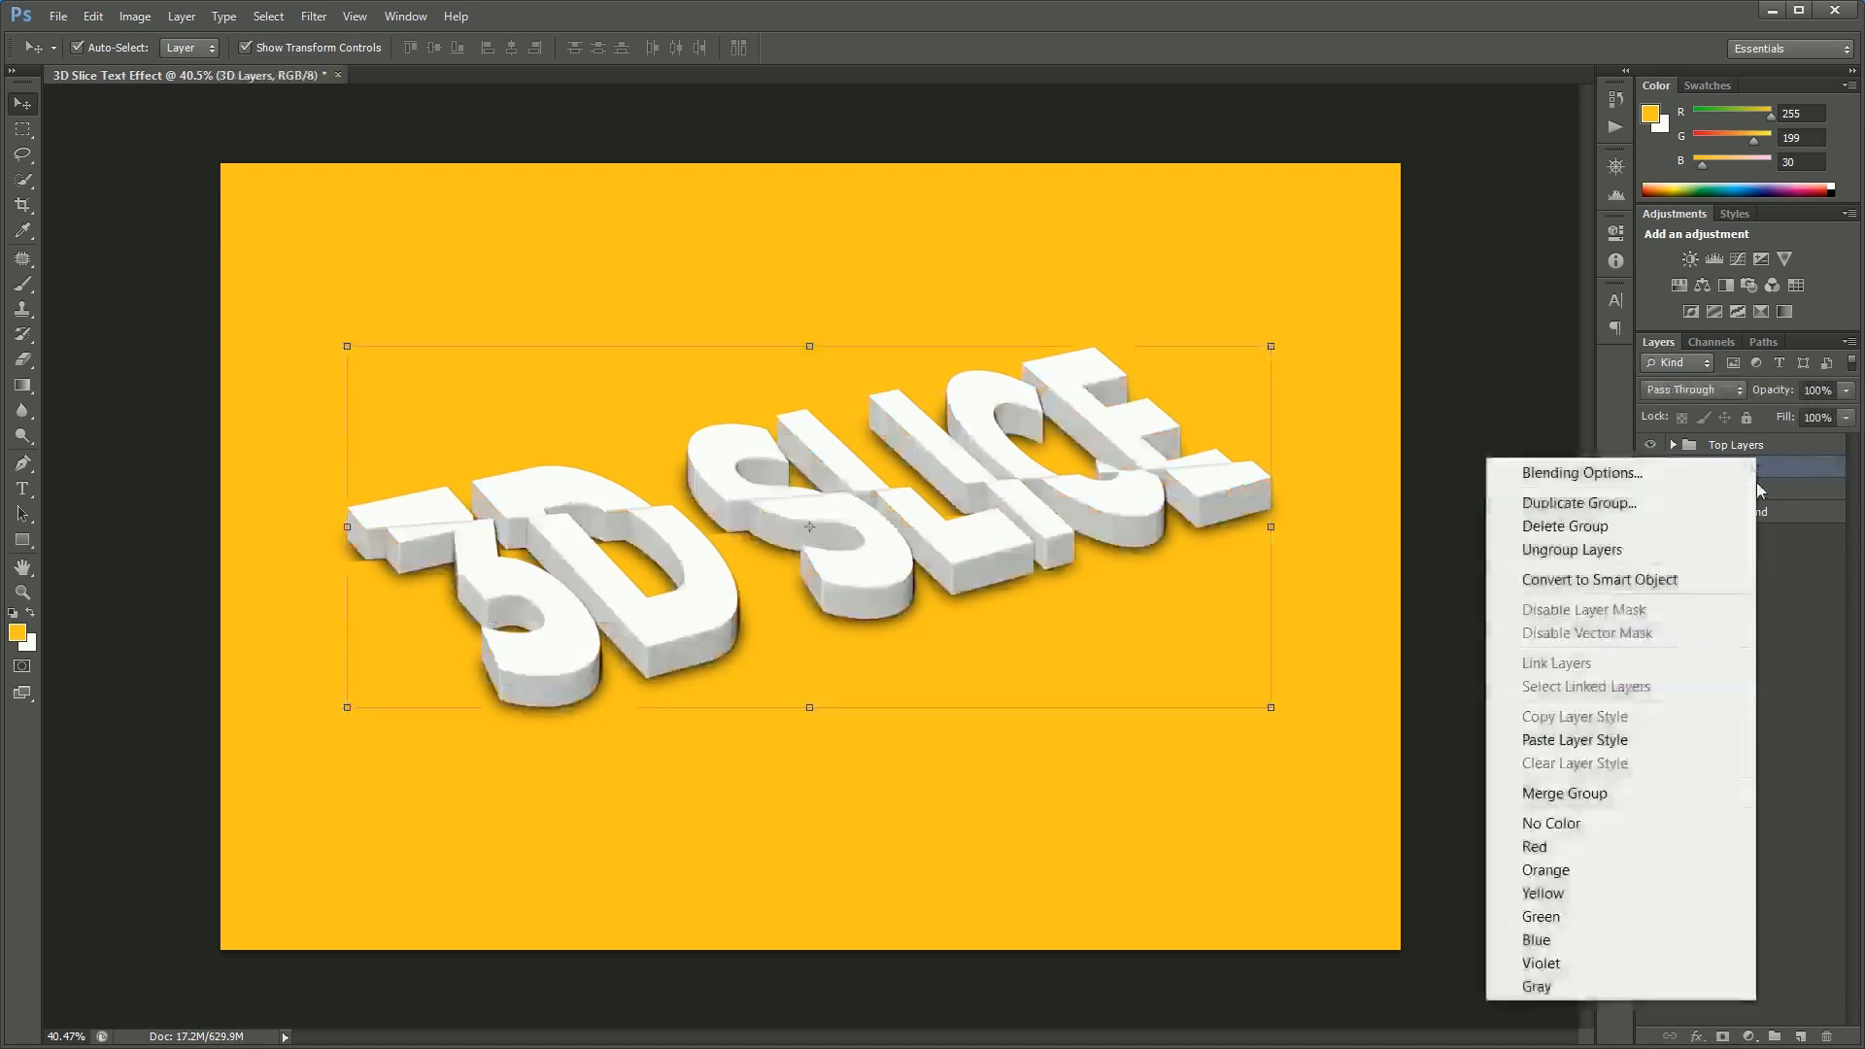
left_click(1593, 473)
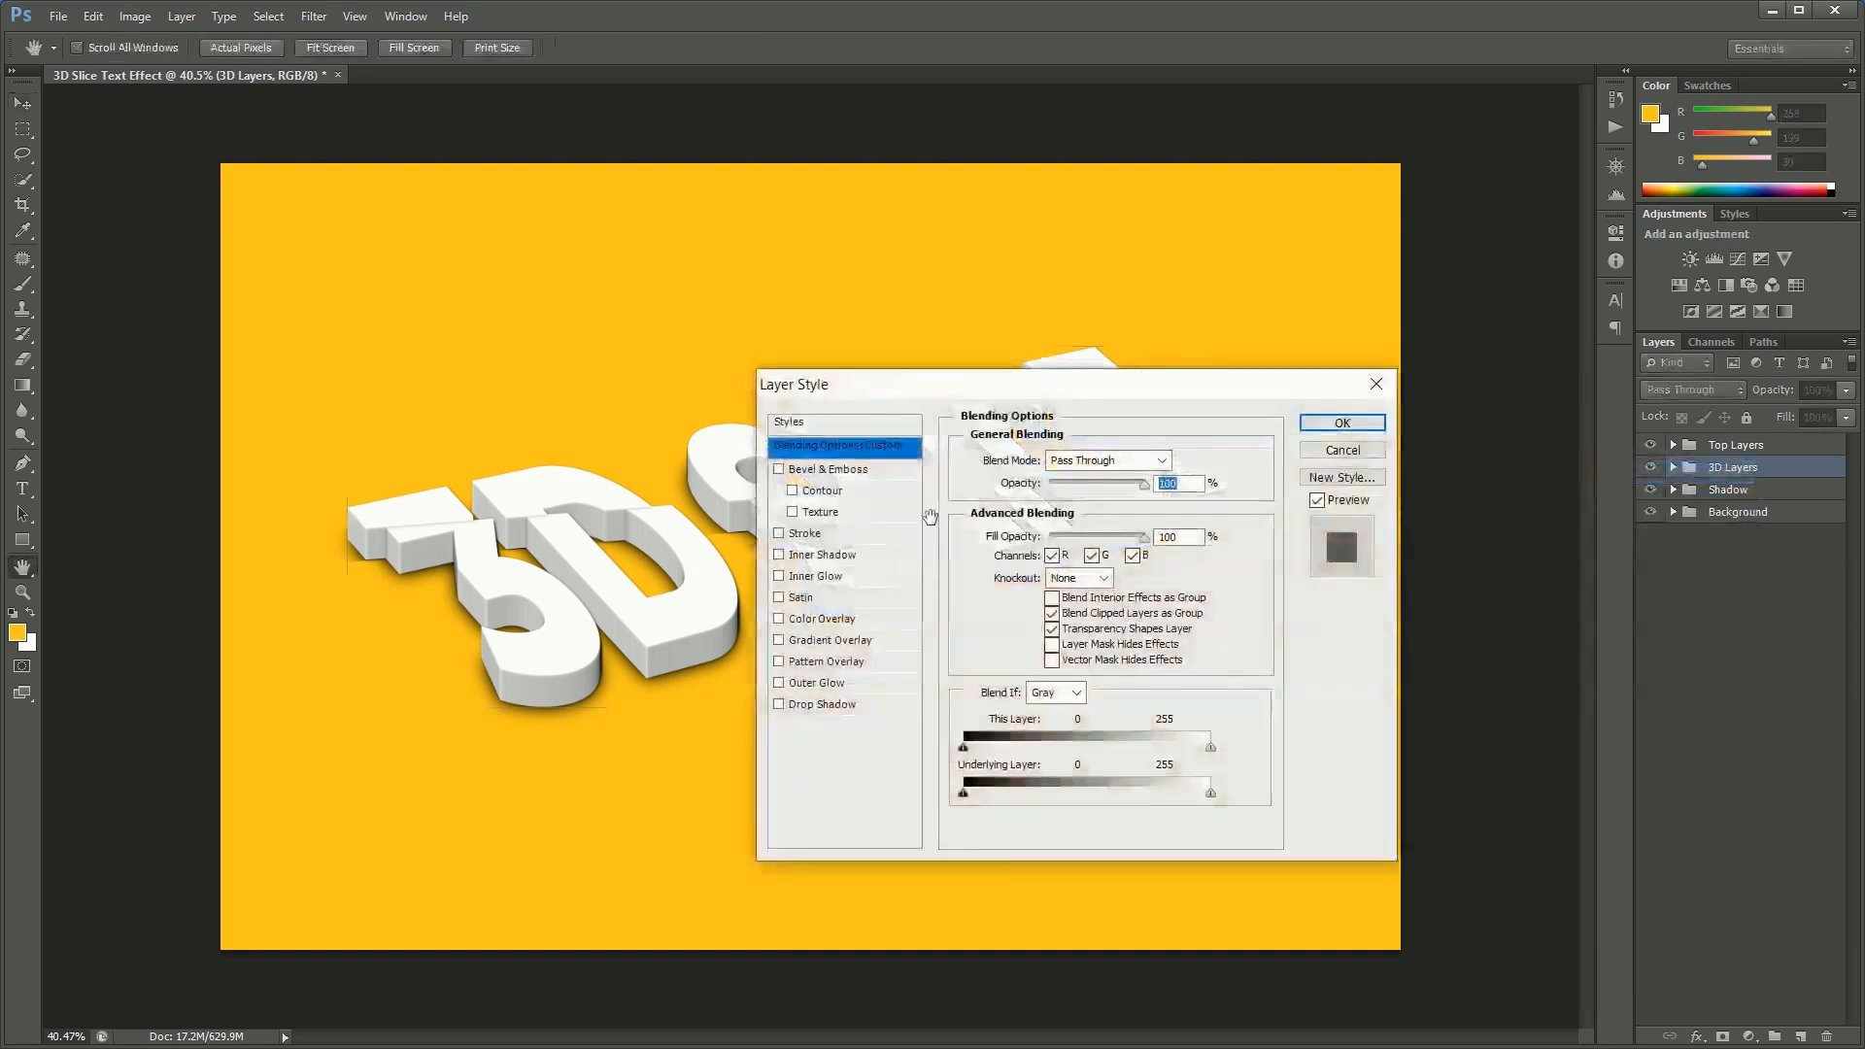
left_click_drag(1017, 401, 1221, 302)
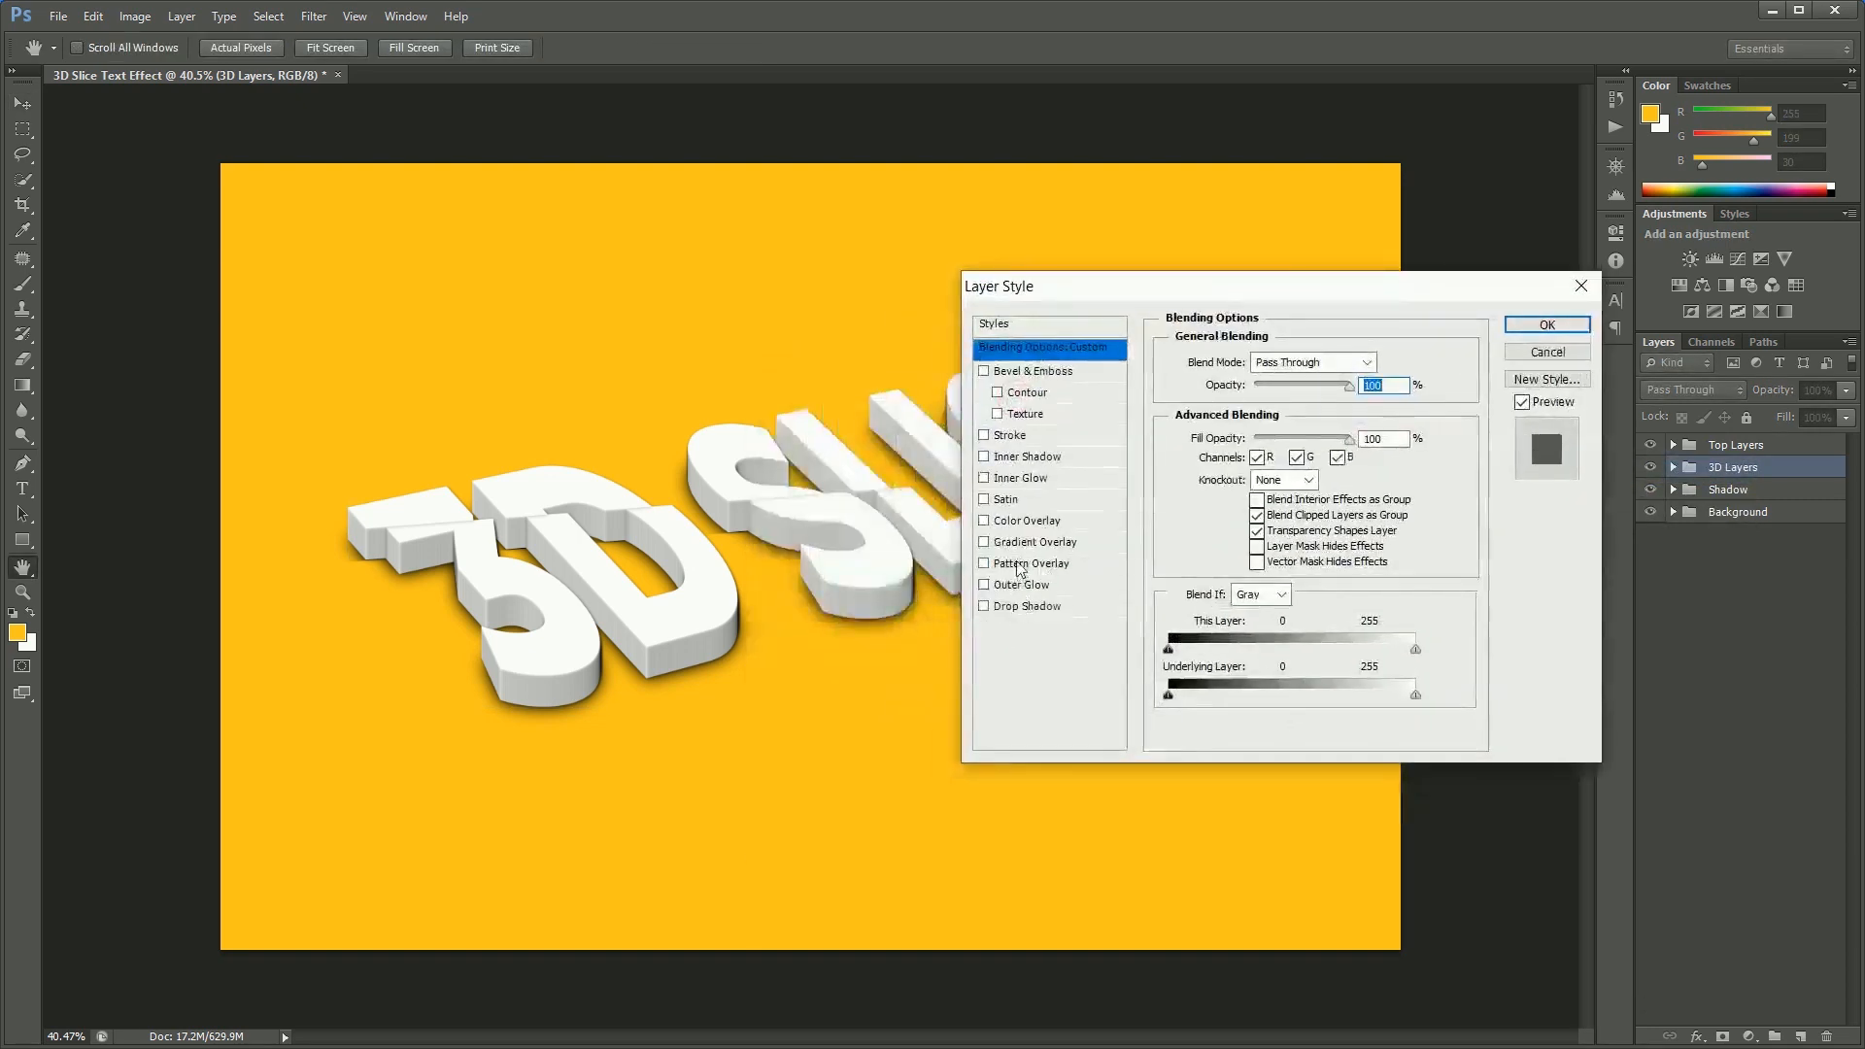
left_click(985, 542)
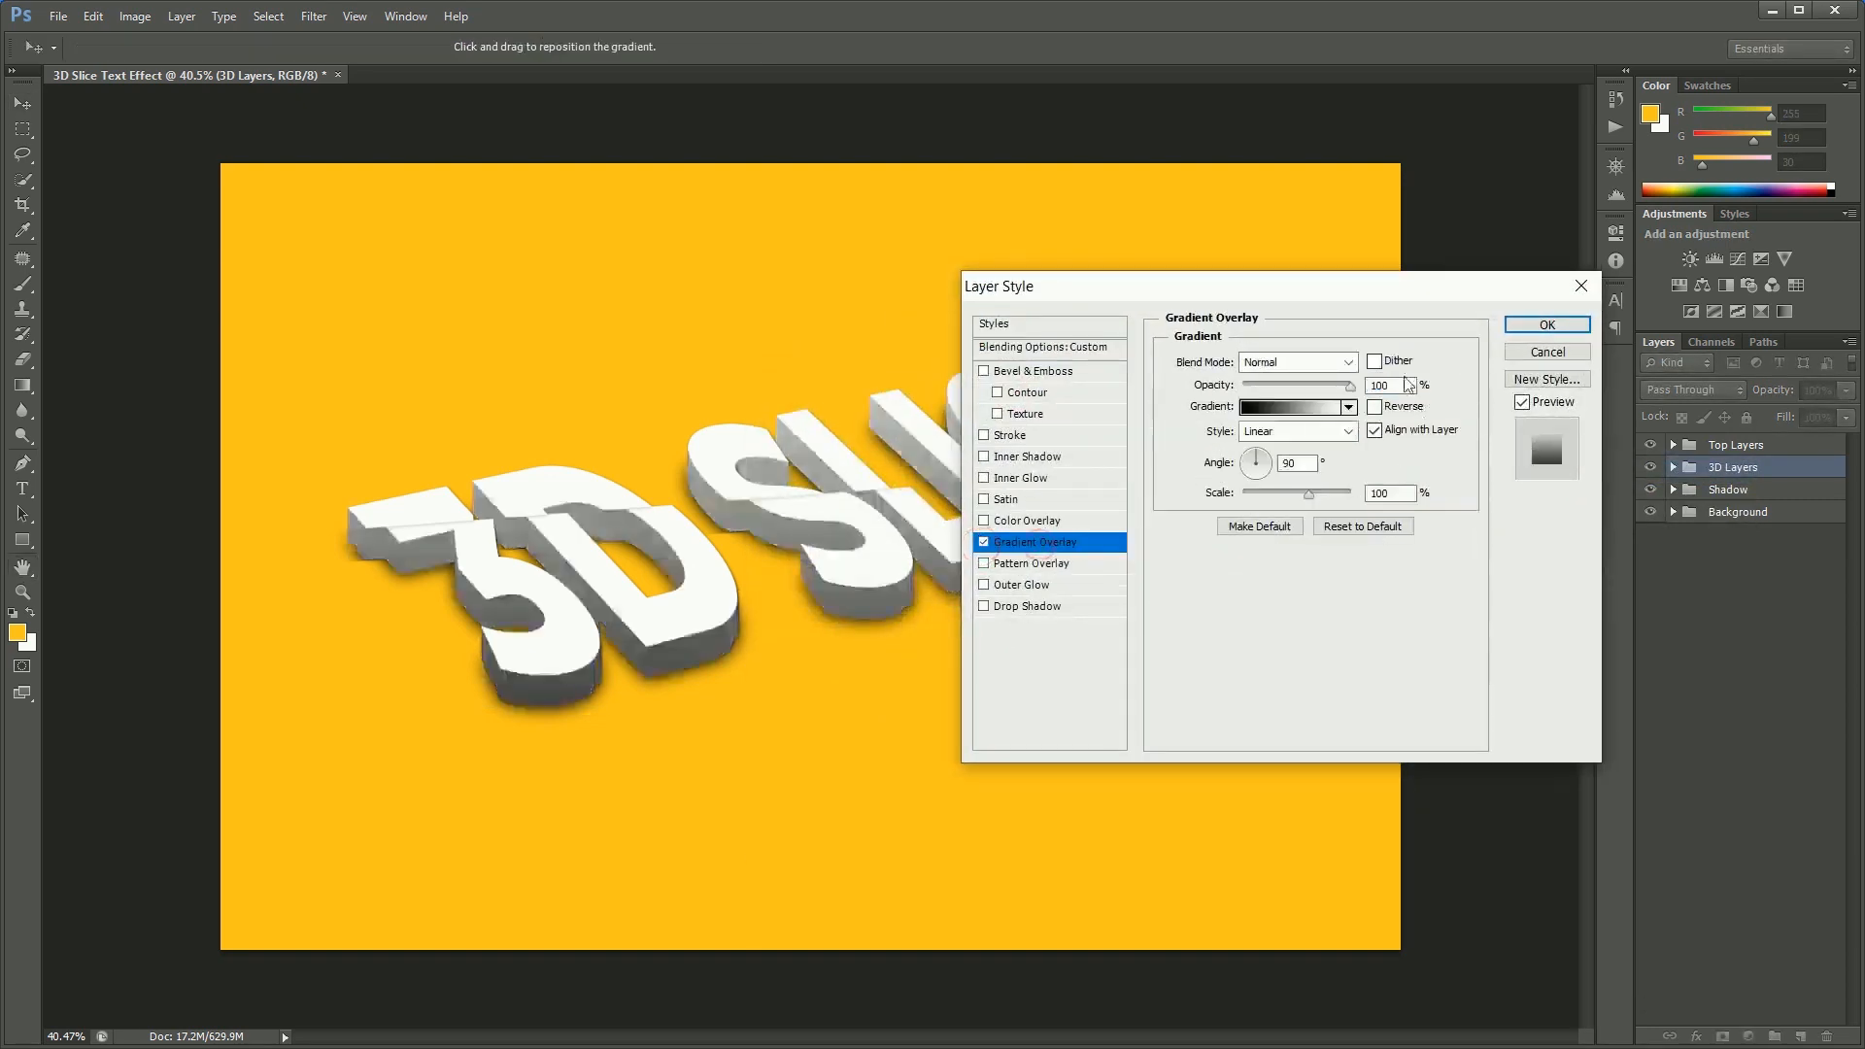
left_click_drag(1255, 299, 1226, 552)
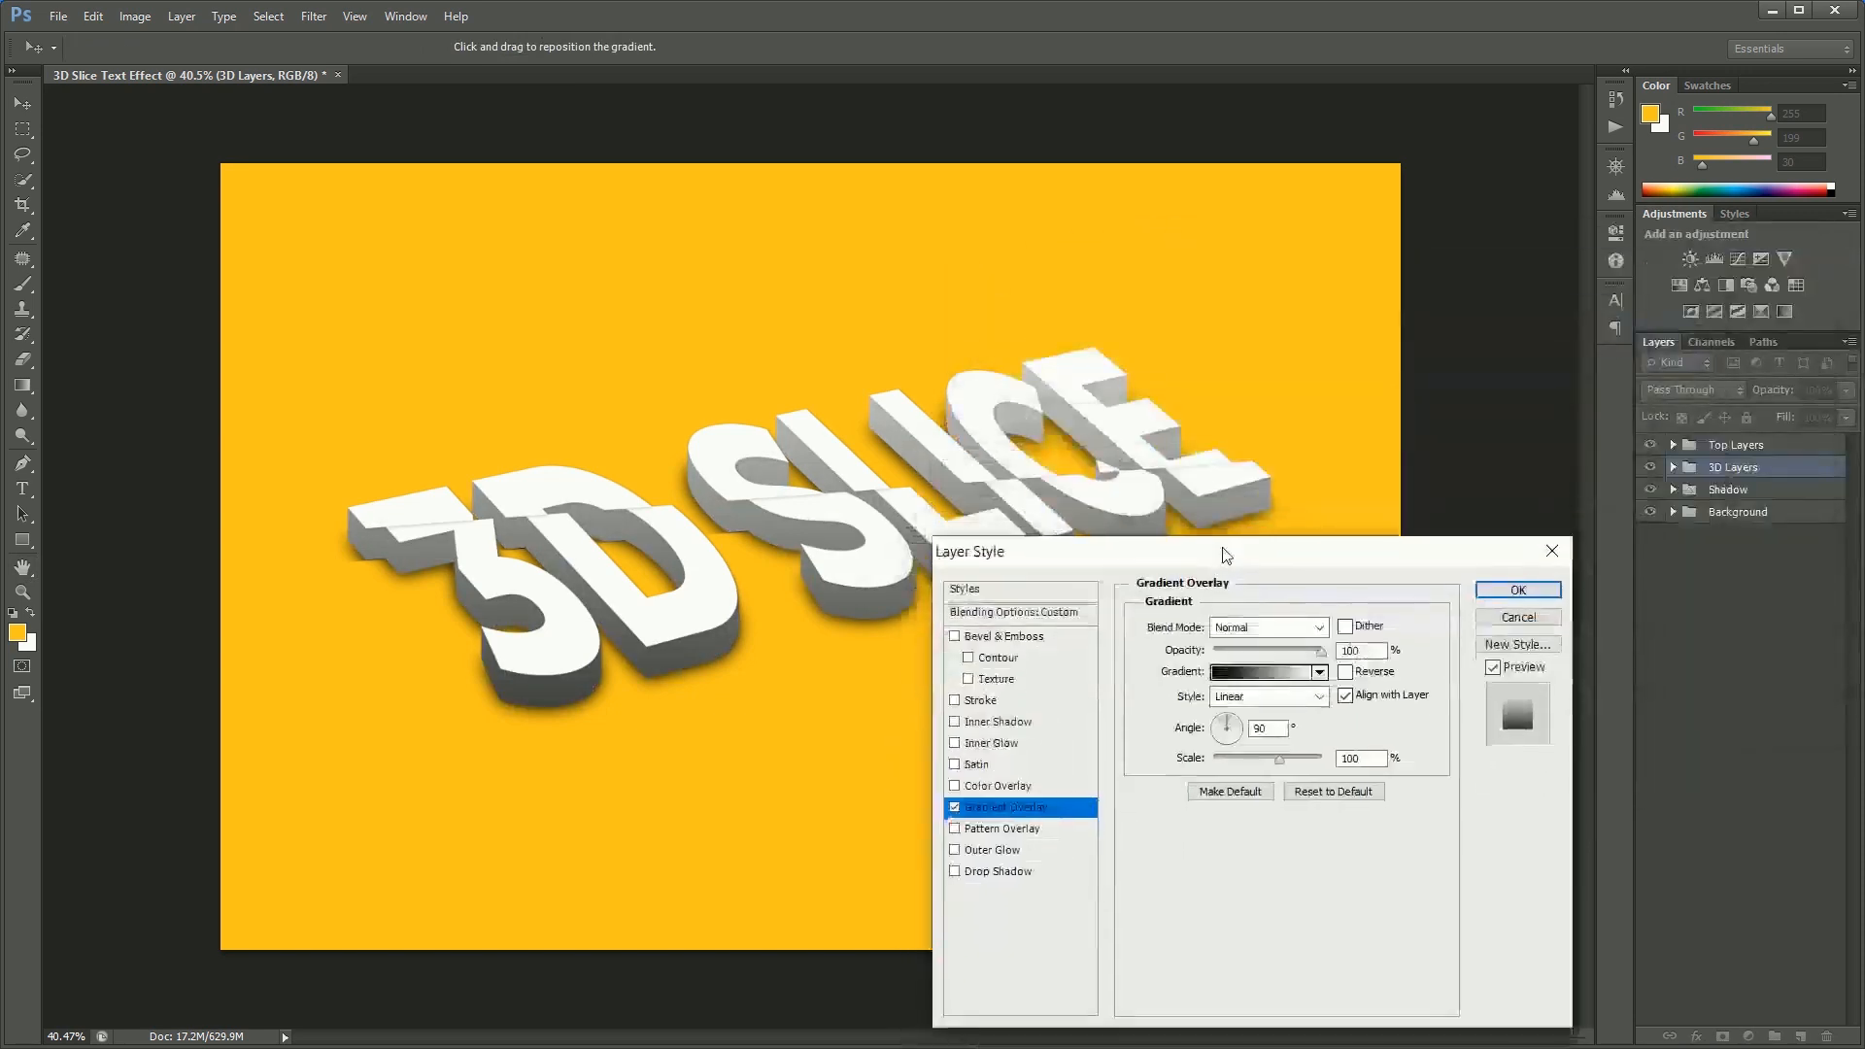
left_click(1268, 672)
left_click(1333, 289)
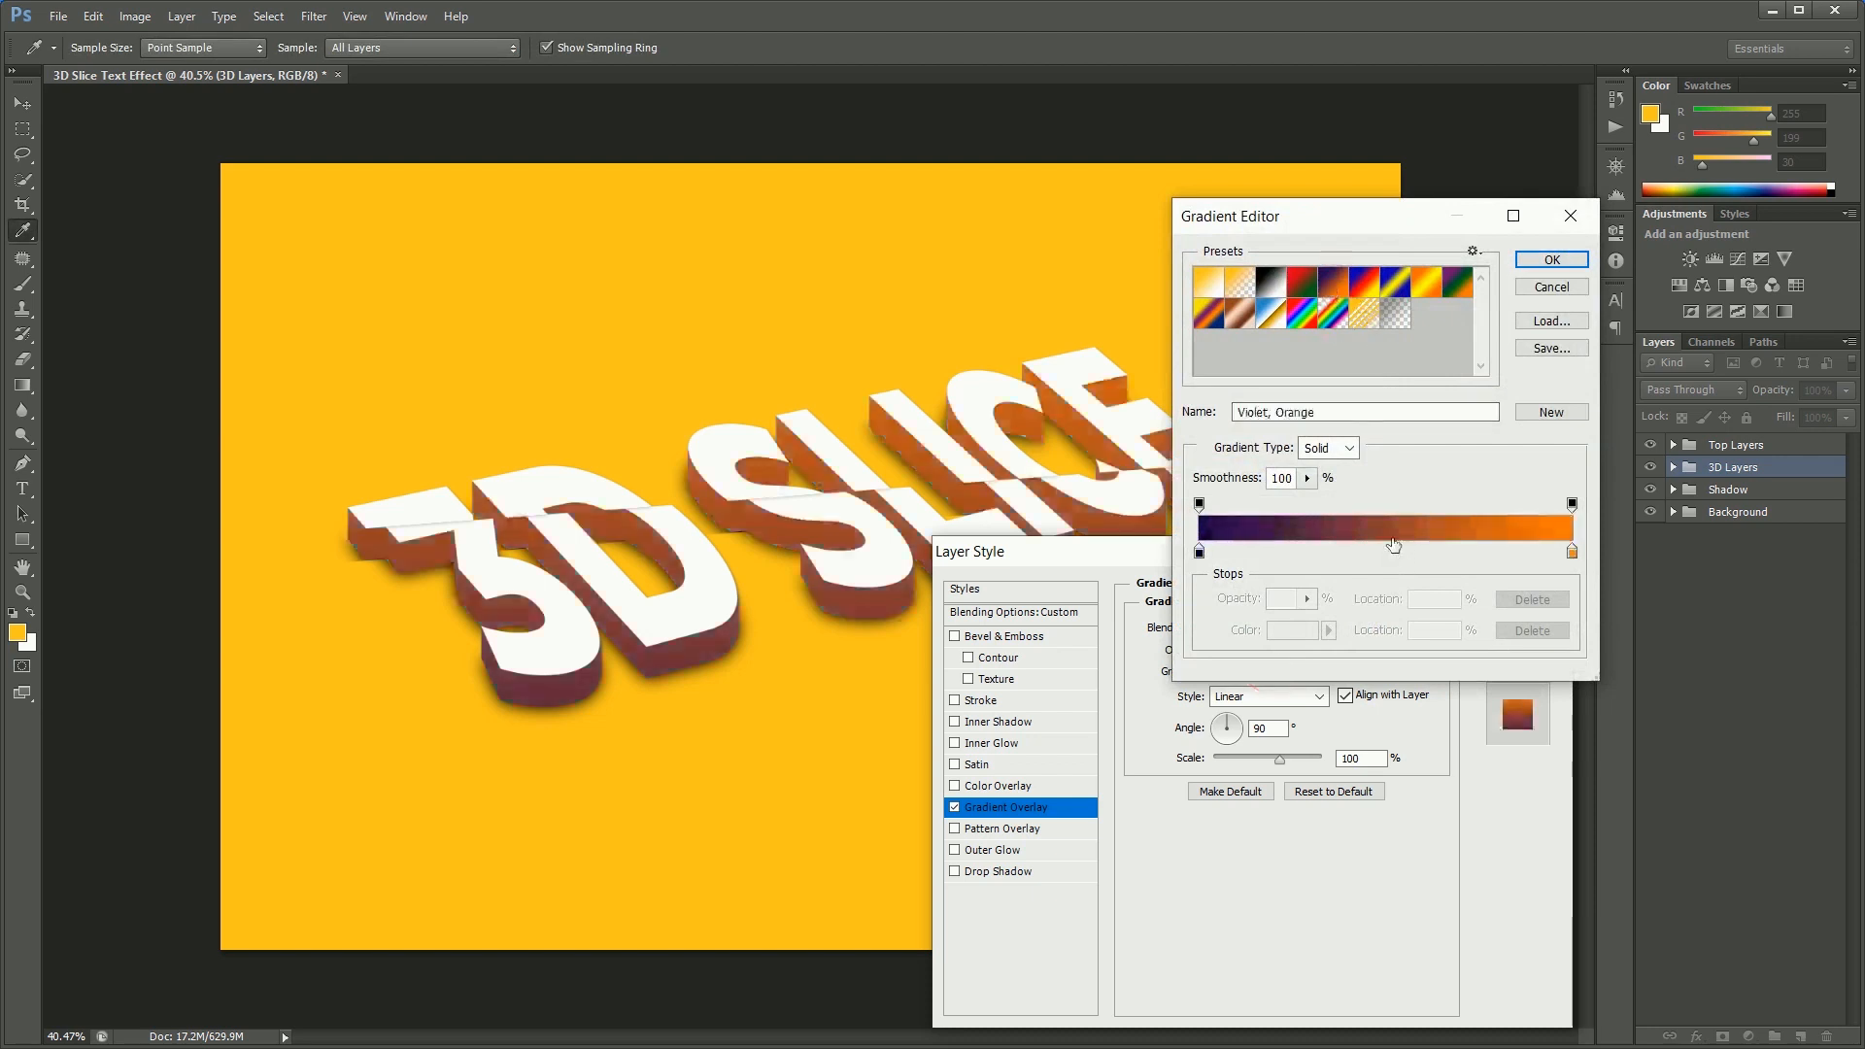
left_click(1551, 260)
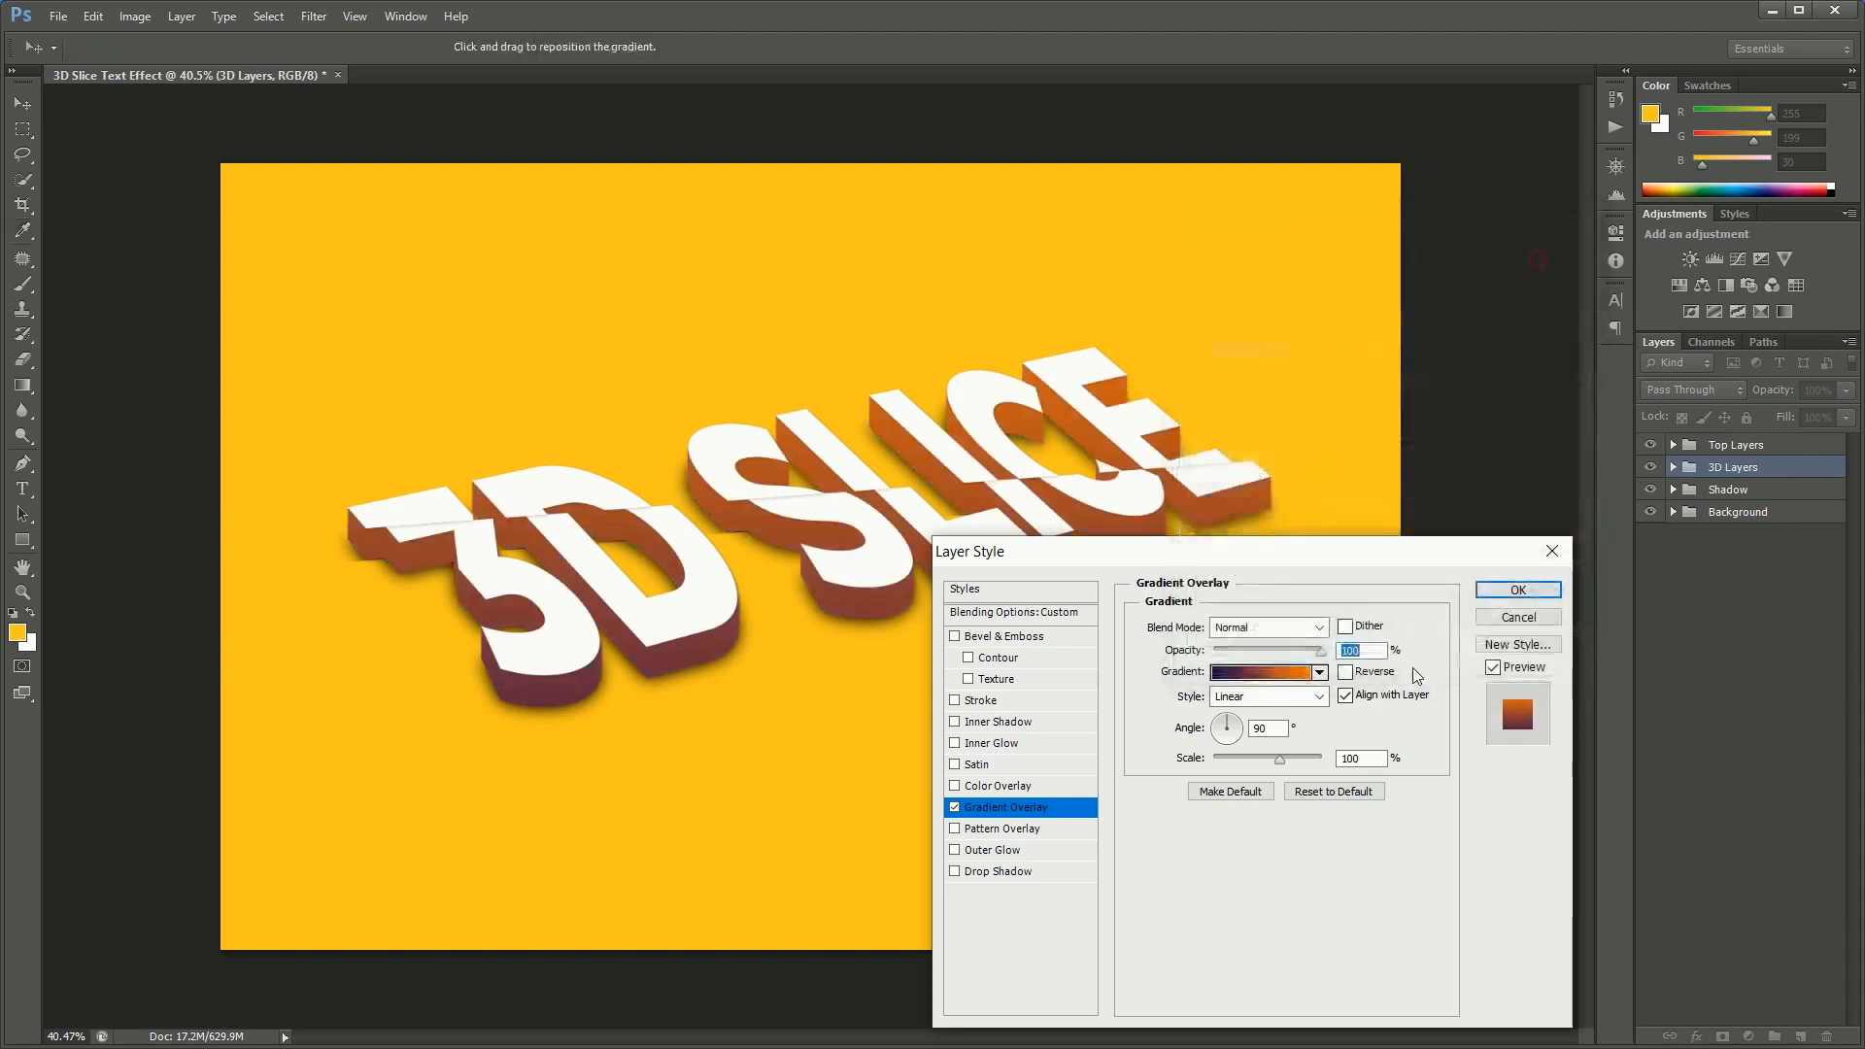
Set the 3D Layers group's Gradient Overlay blend mode to Color Burn, apply the style and collapse its effects list
left_click(1266, 628)
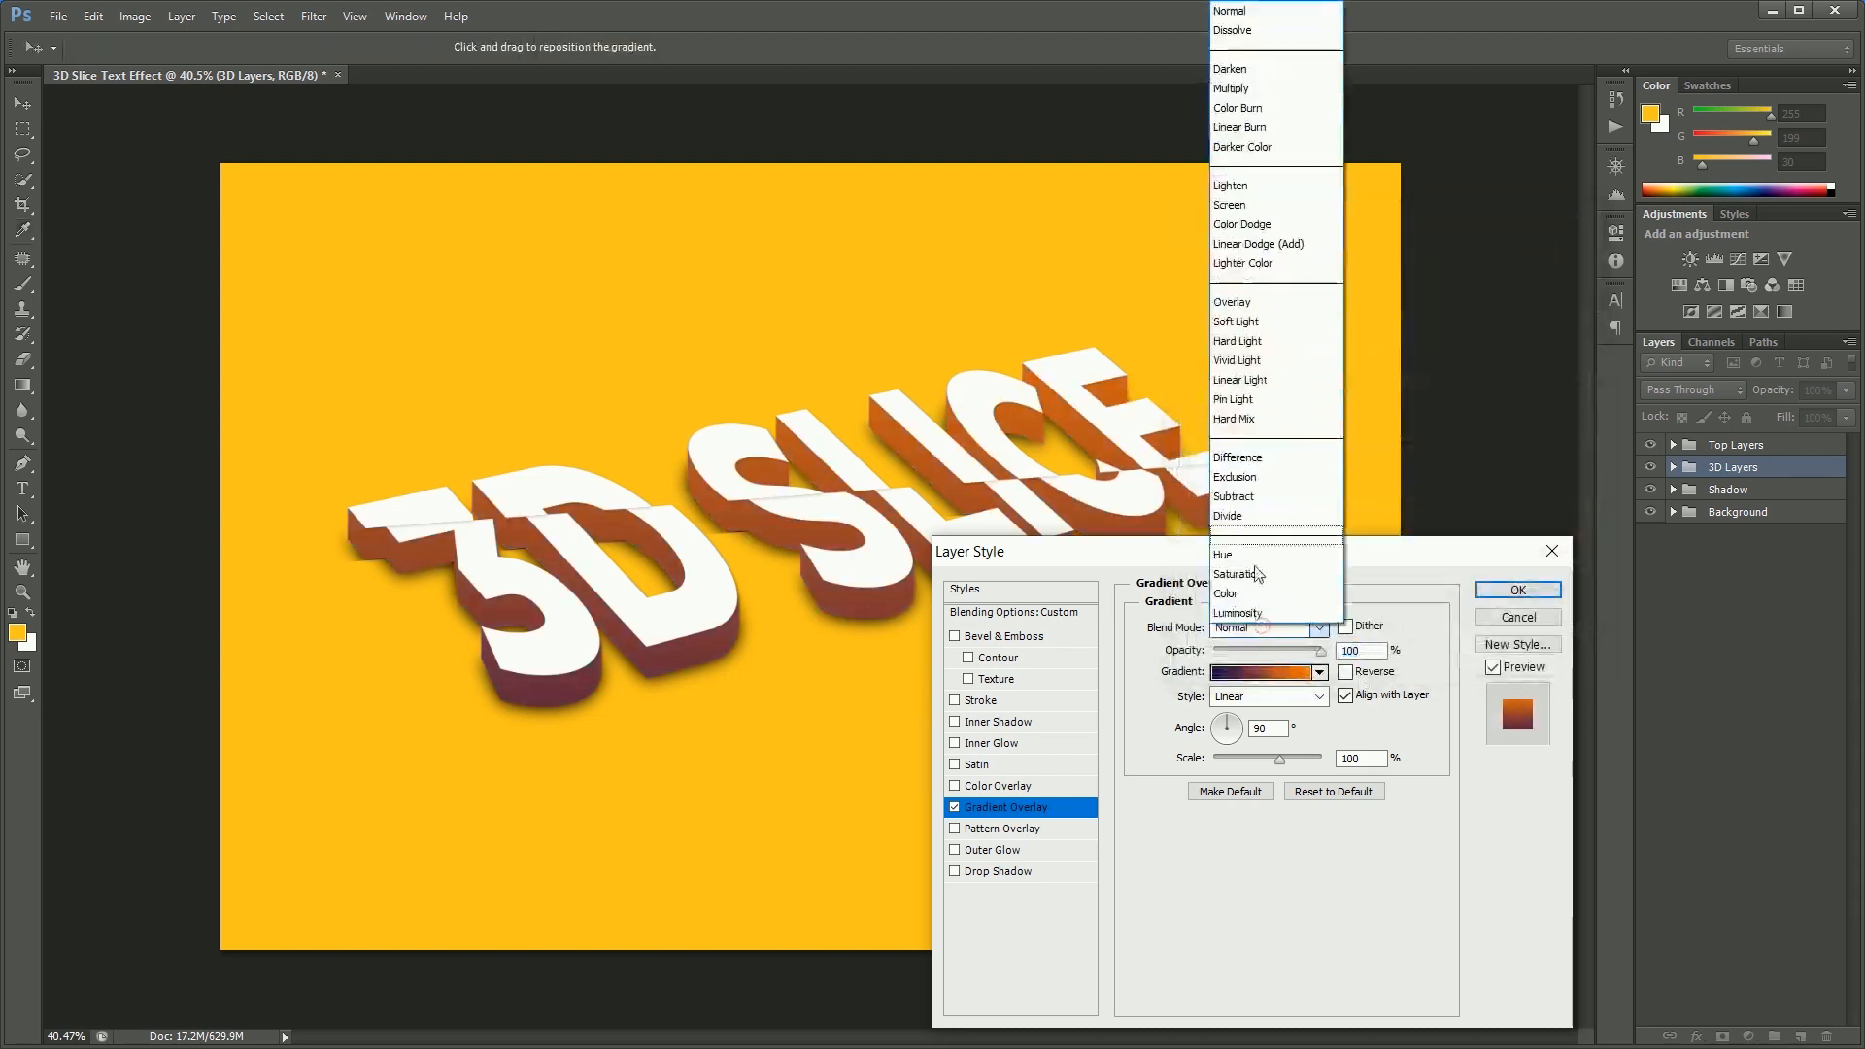
left_click(1257, 114)
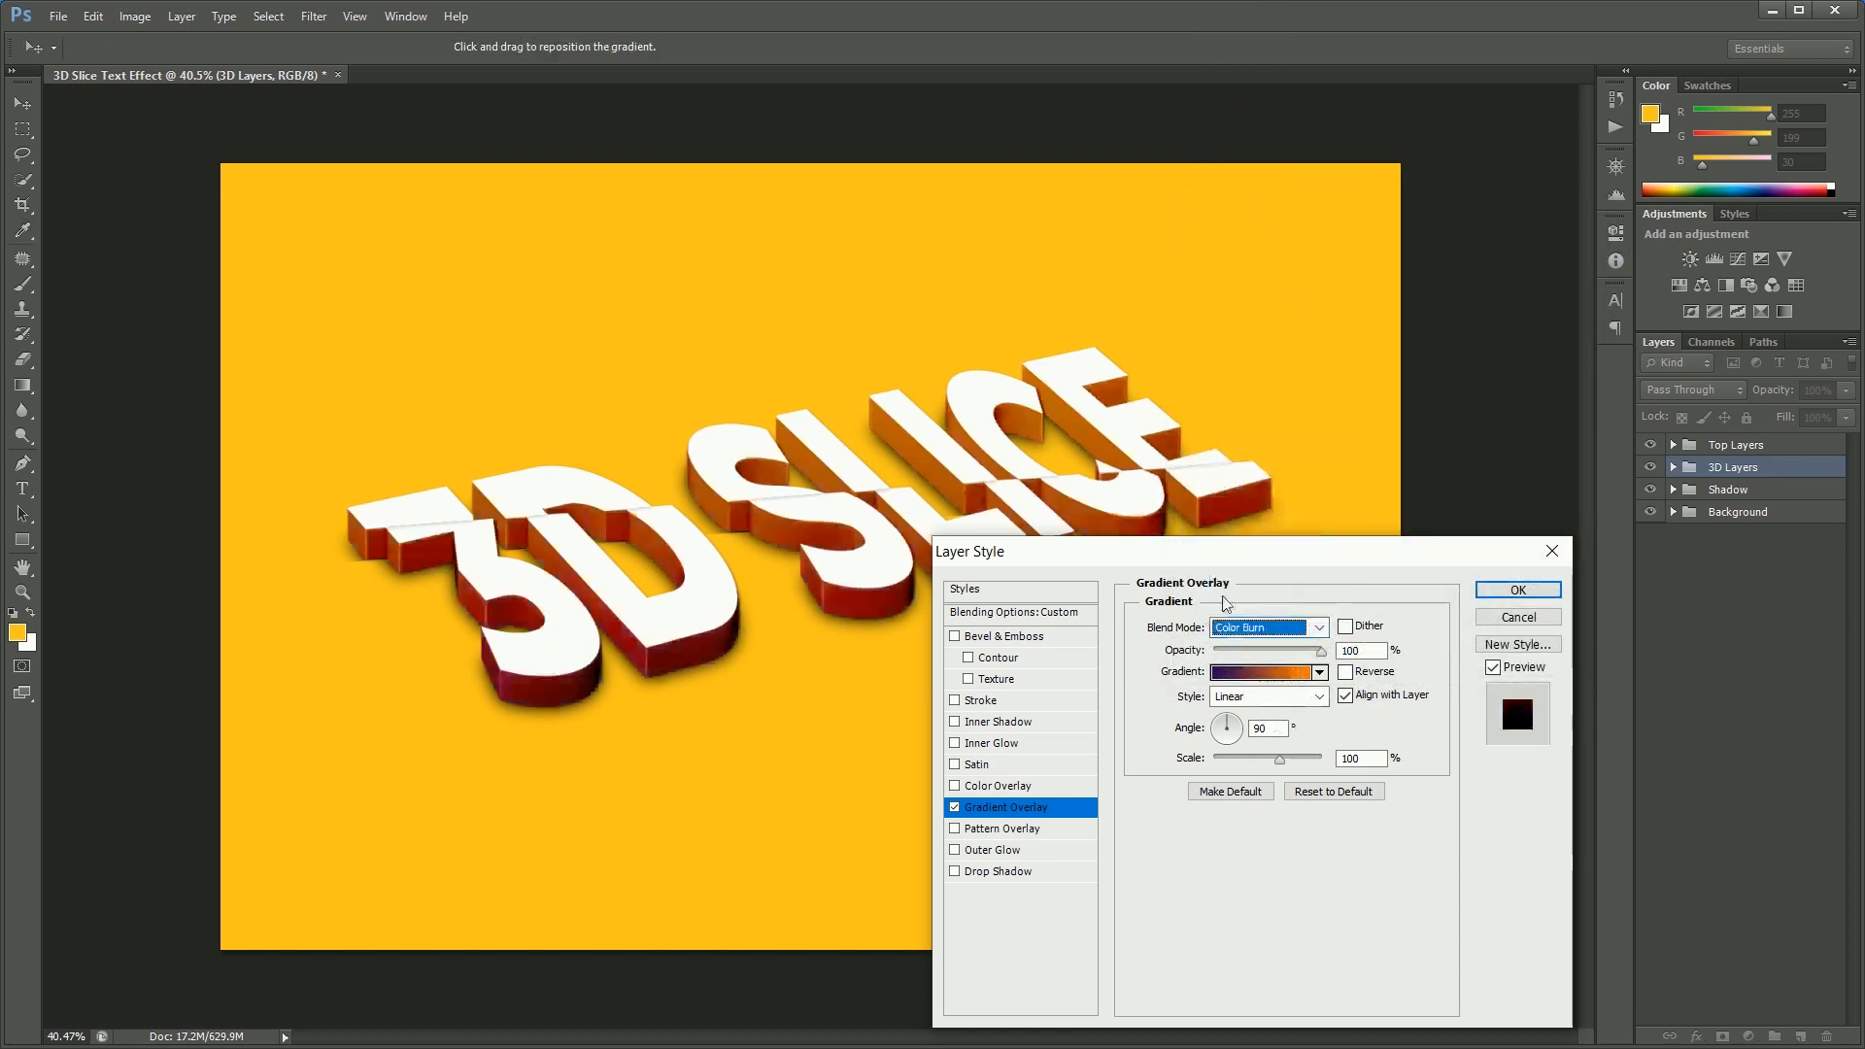
left_click_drag(1262, 554, 1259, 379)
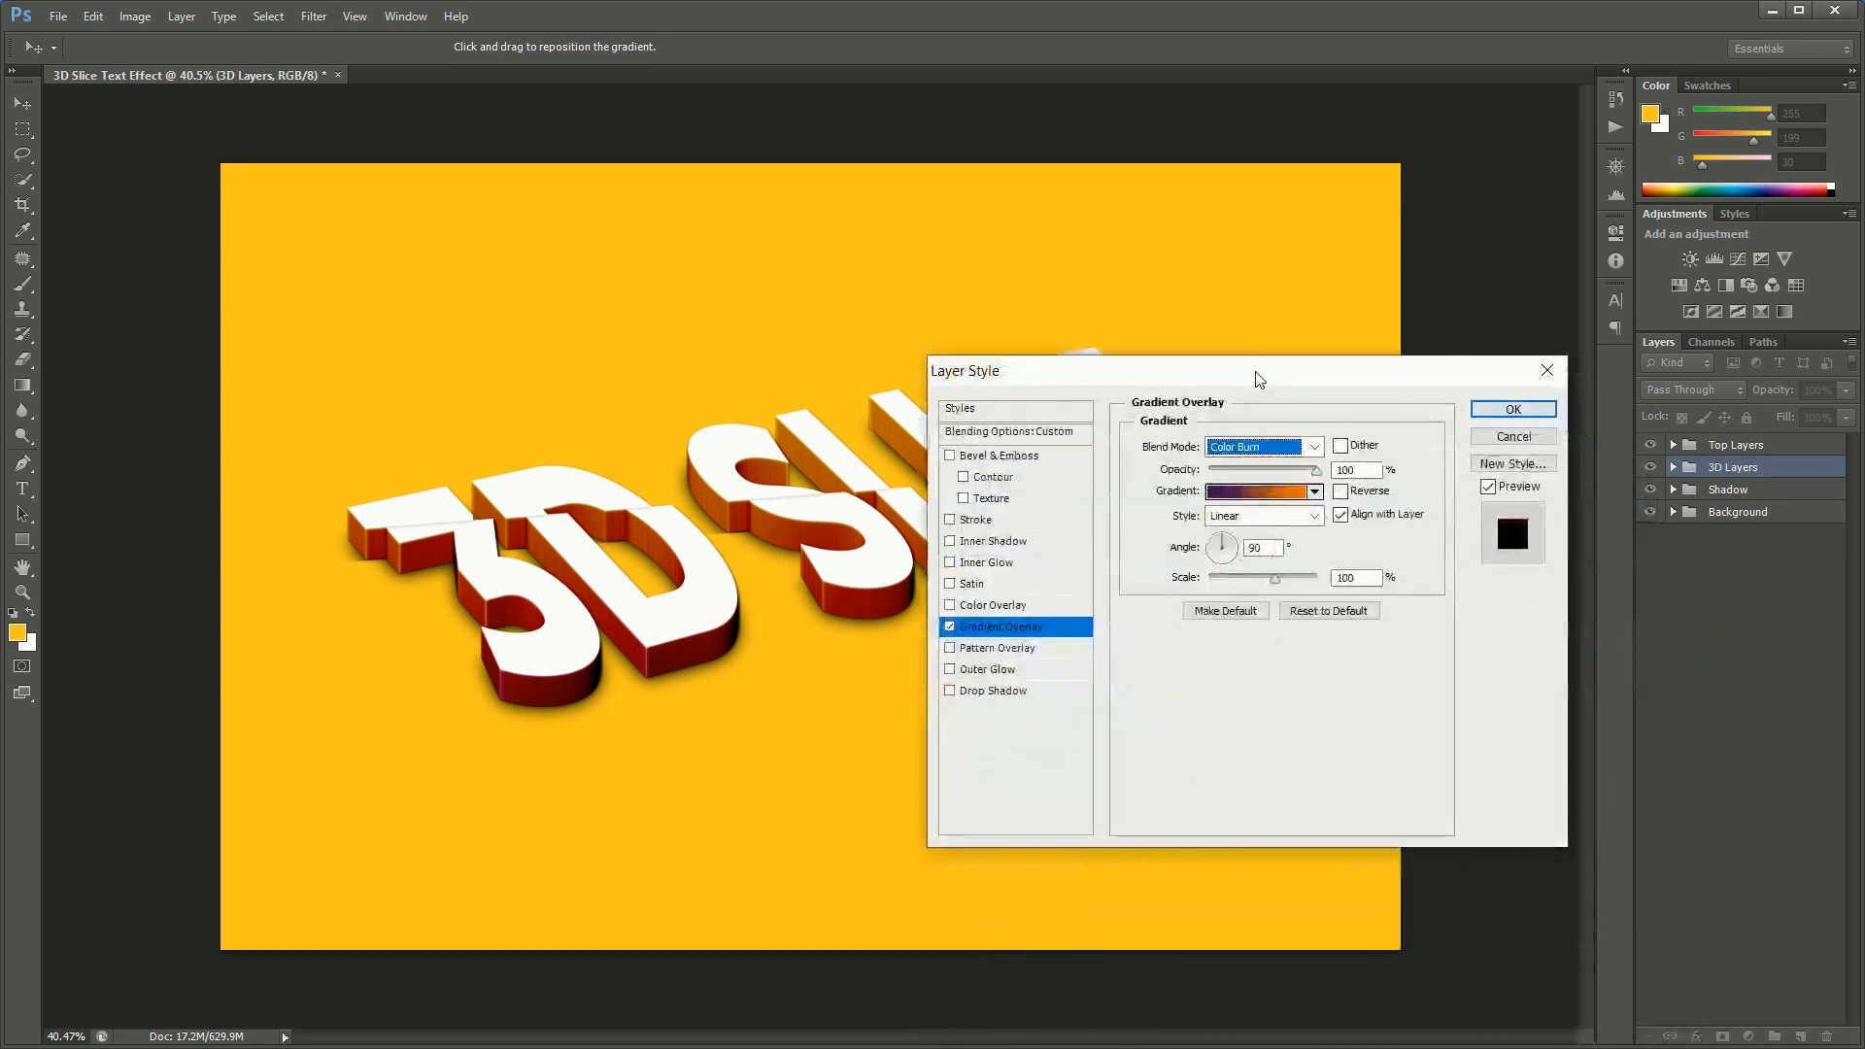
left_click(1510, 409)
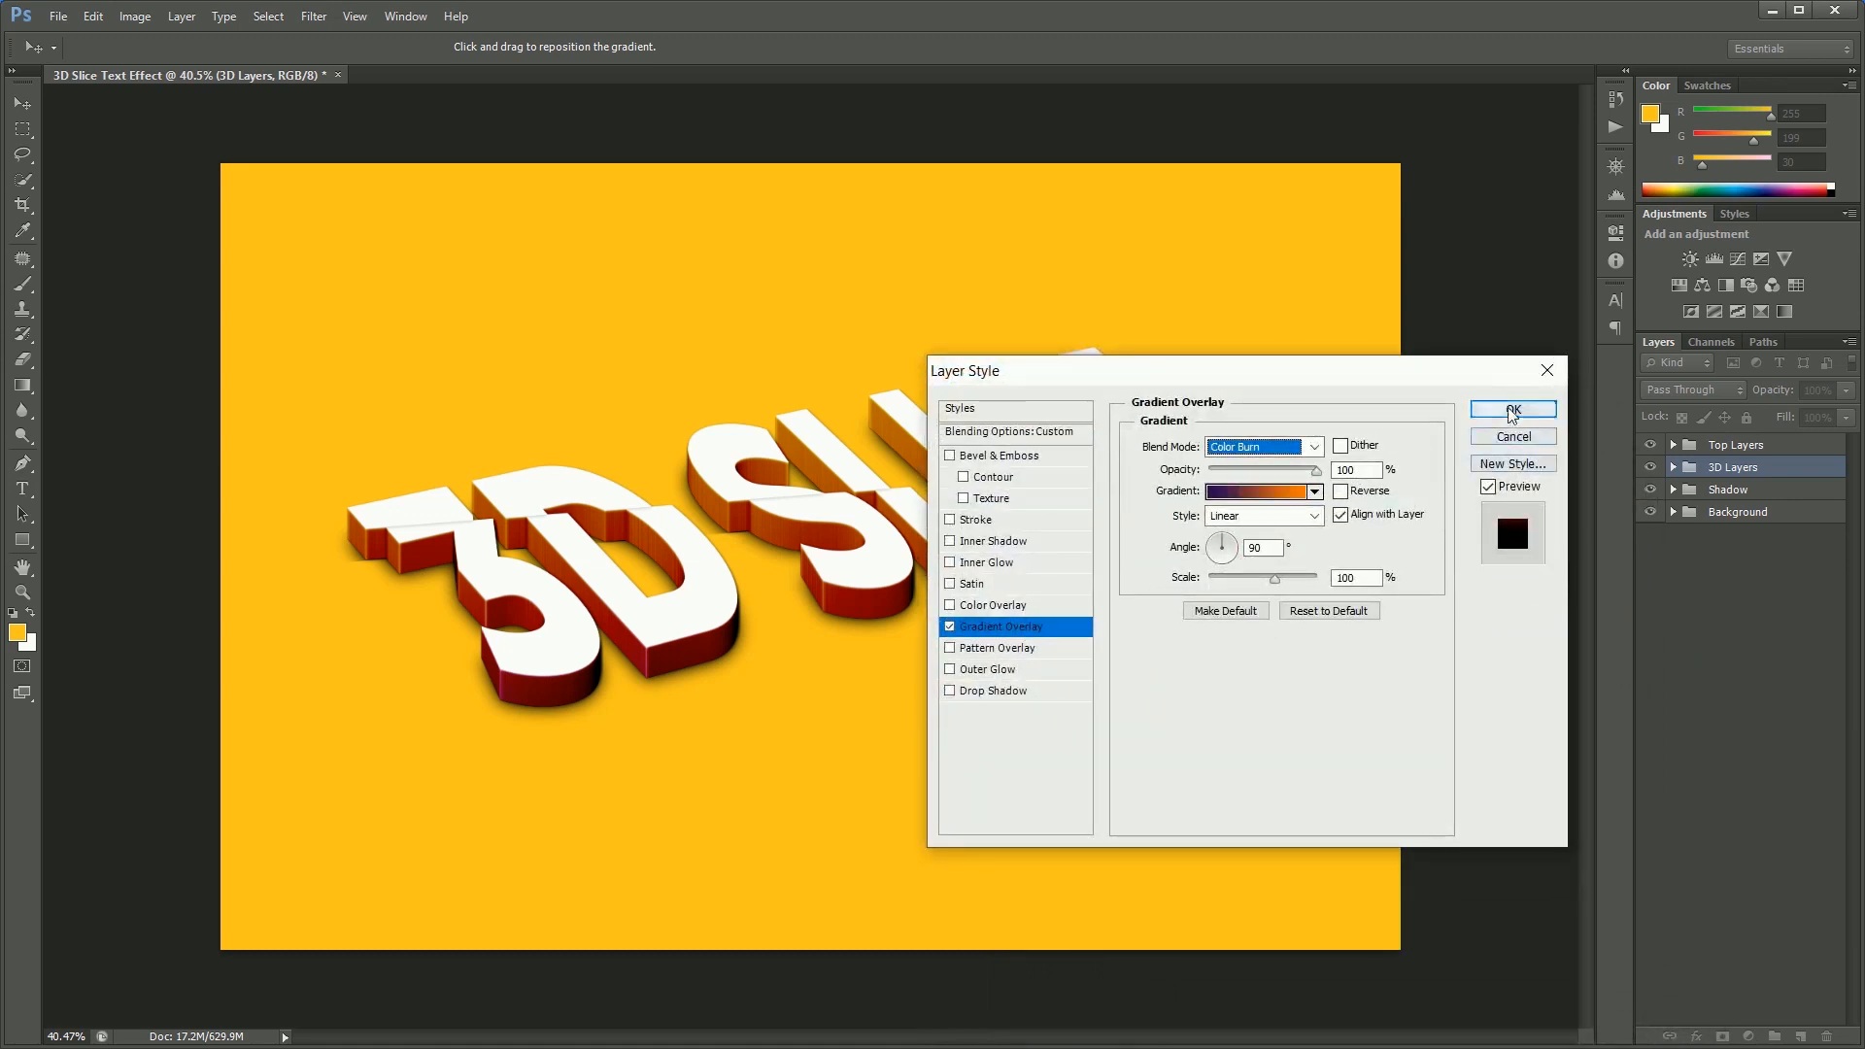
left_click(1840, 468)
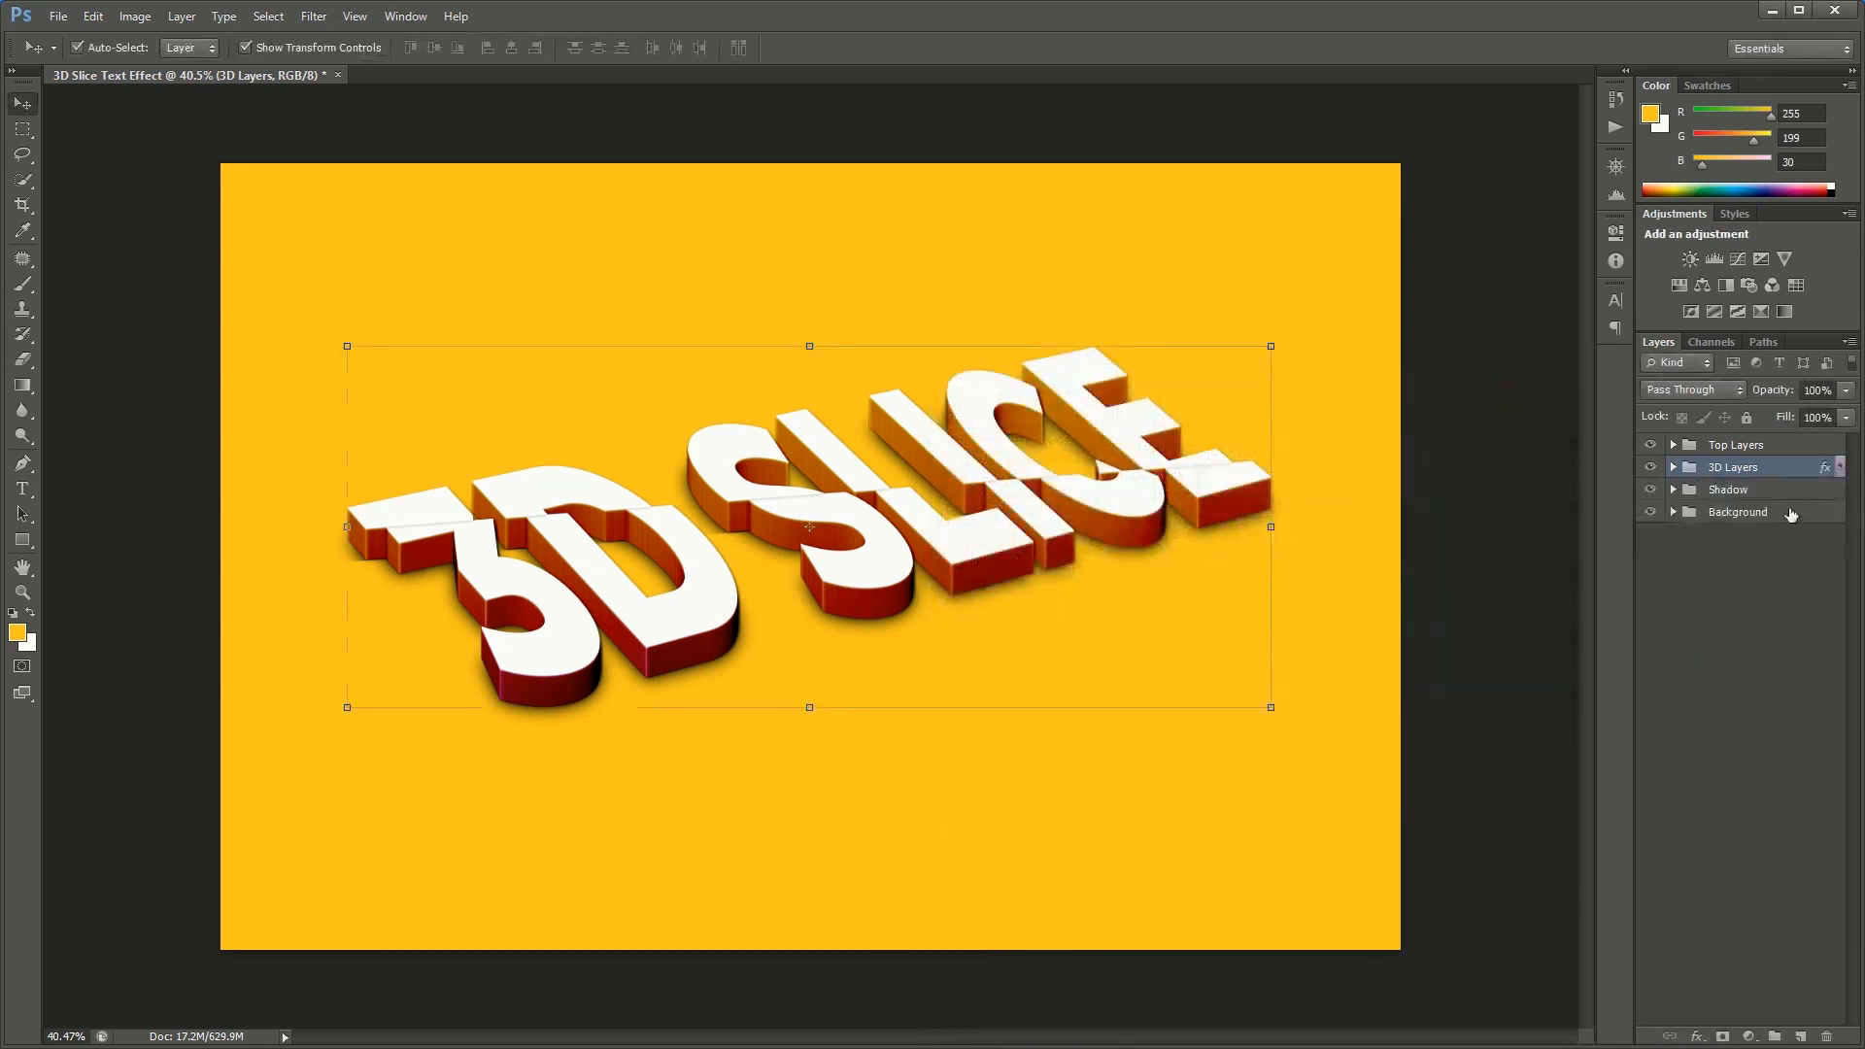
Duplicate the Top text layer above the Top Layers group, clear the copy's layer style and remove its layer mask
left_click(1673, 446)
left_click(1795, 473)
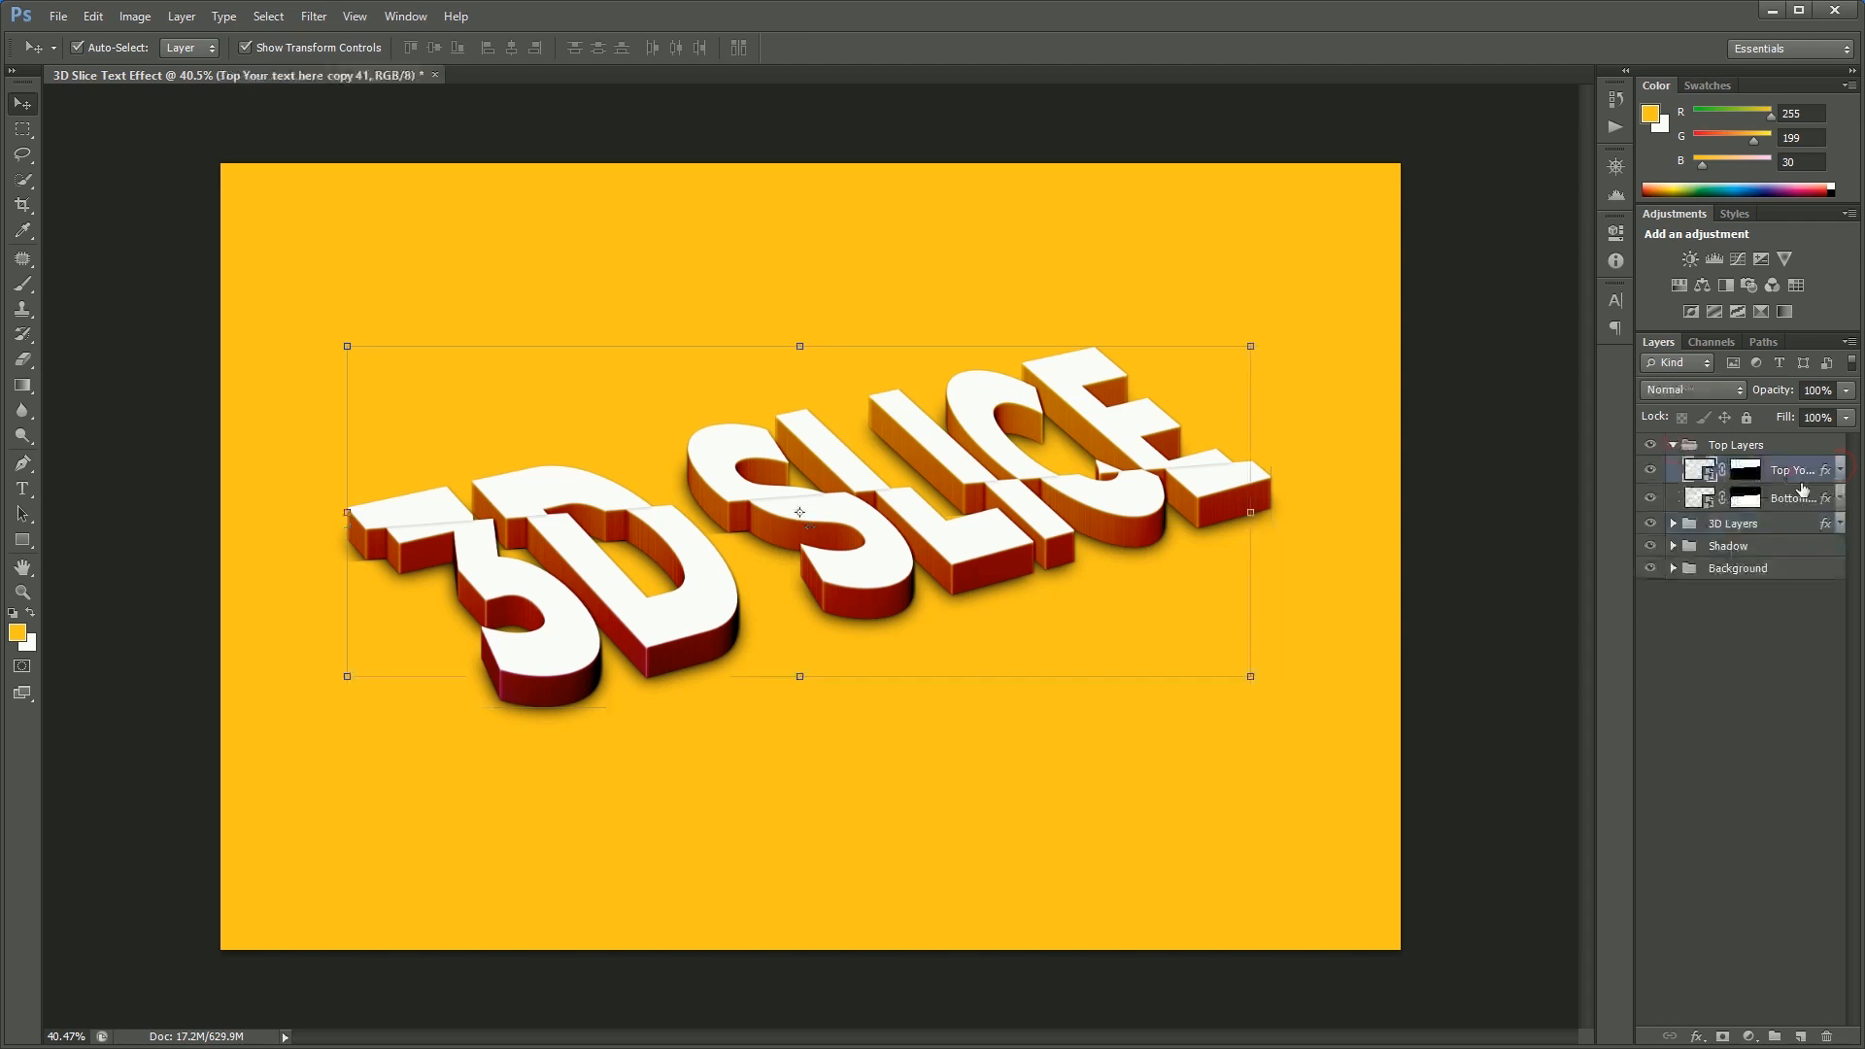
left_click_drag(1788, 478, 1784, 445)
right_click(1780, 507)
left_click(1710, 716)
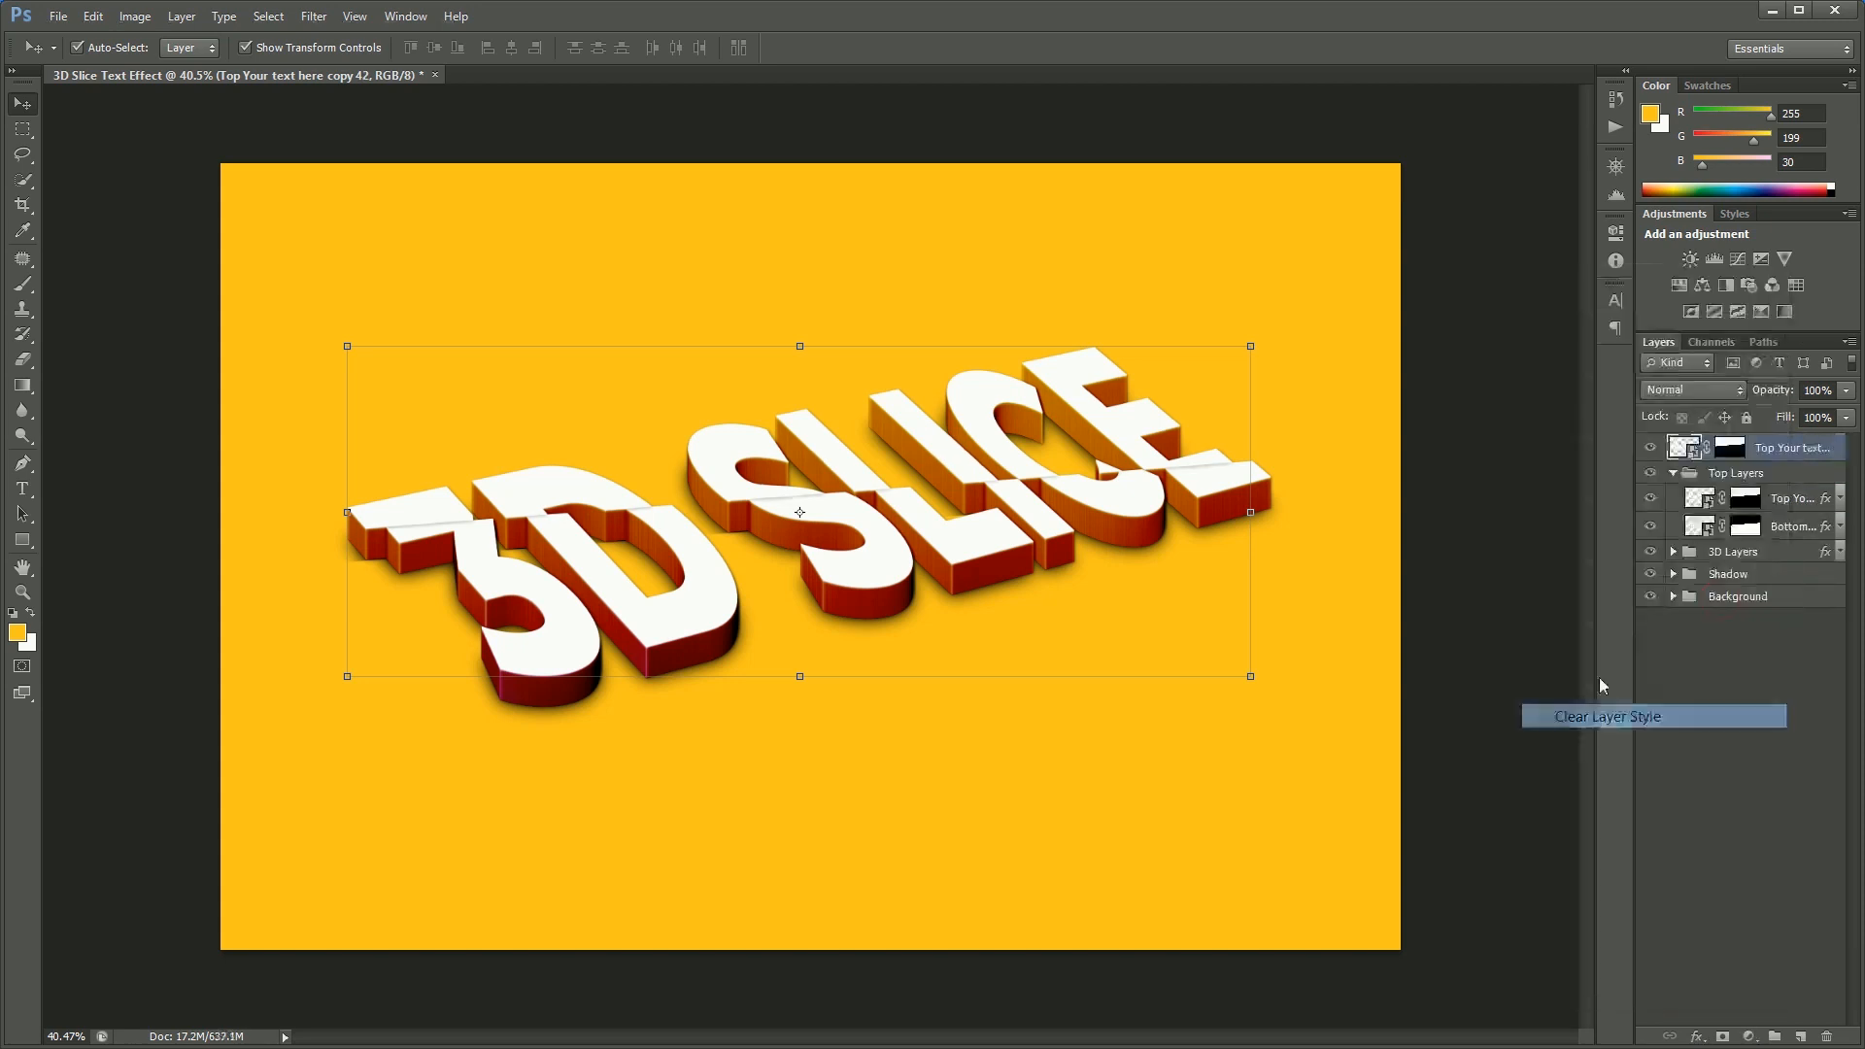
left_click_drag(1744, 464, 1835, 1036)
Rename the duplicated text layer as Your text here
double_click(1730, 450)
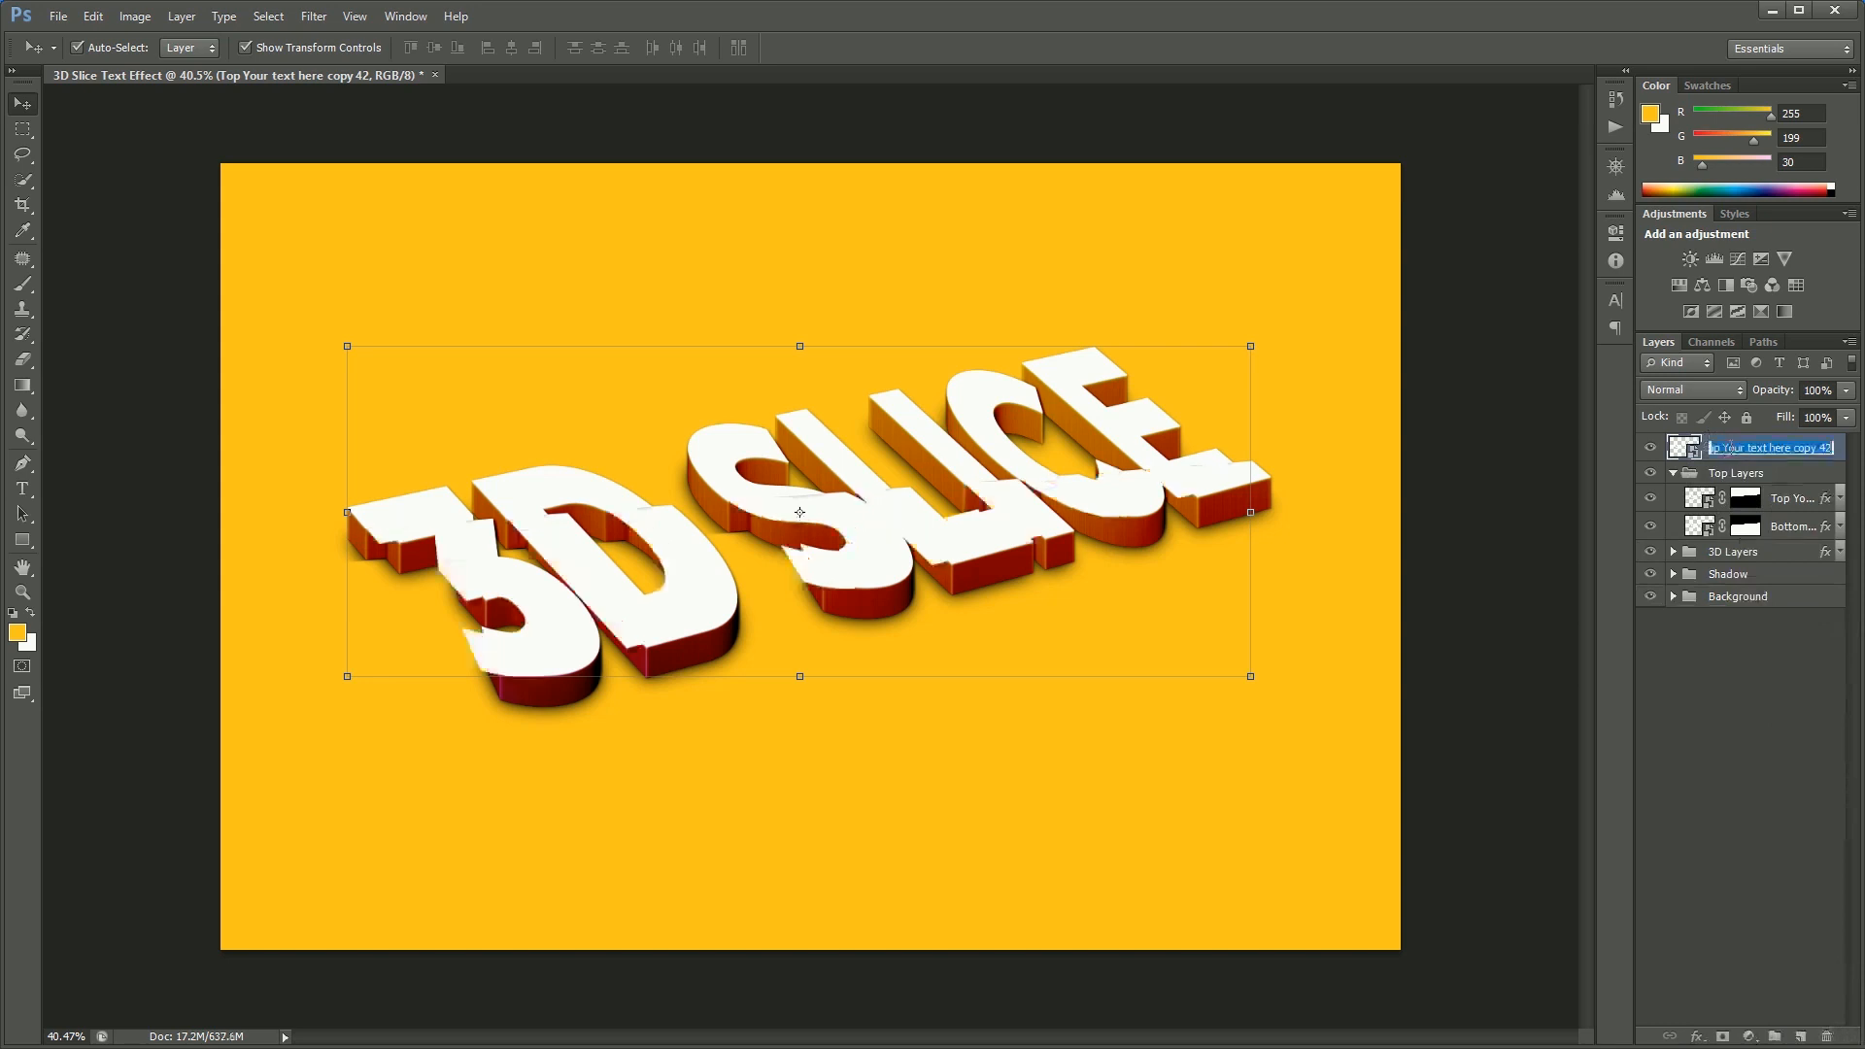
left_click_drag(1731, 448, 1682, 447)
key("BackSpace")
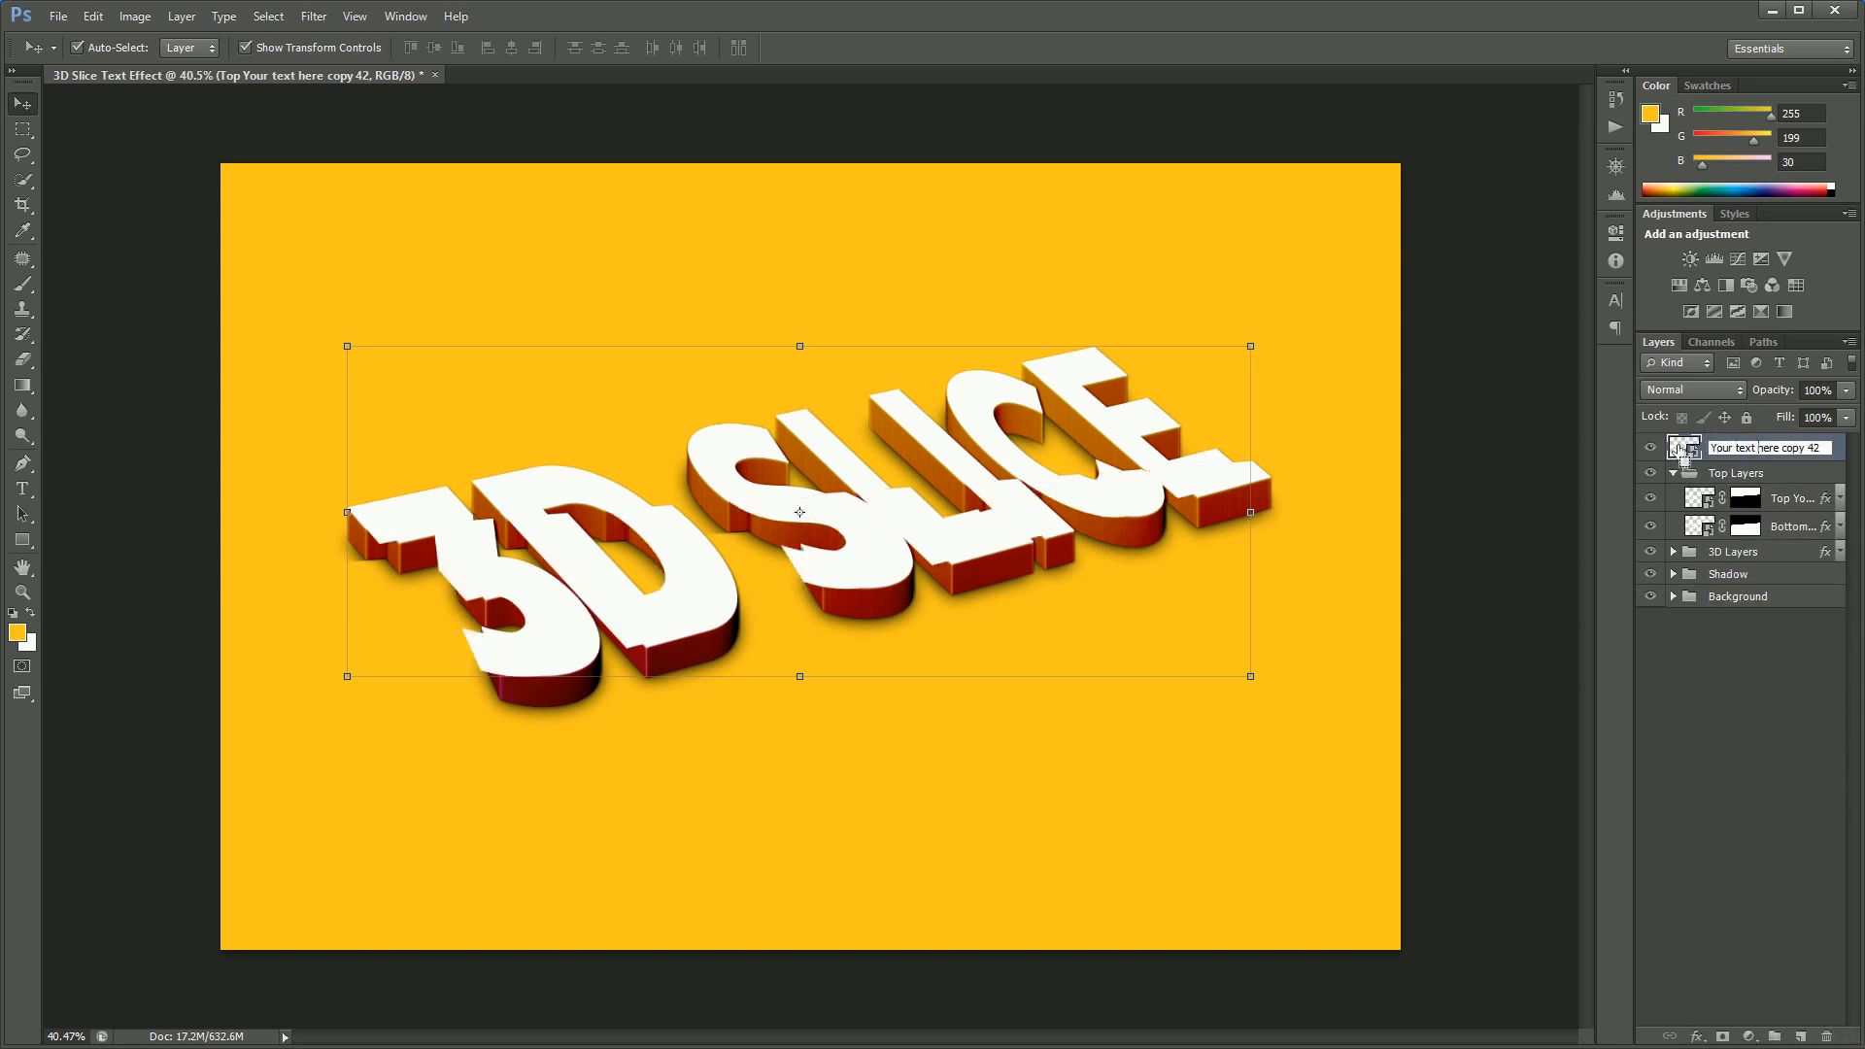
key("BackSpace")
key("Return")
Set the Your text here layer's fill and opacity to 0%, hide it and collapse the Top Layers group
left_click(1845, 418)
left_click_drag(1812, 458, 1739, 445)
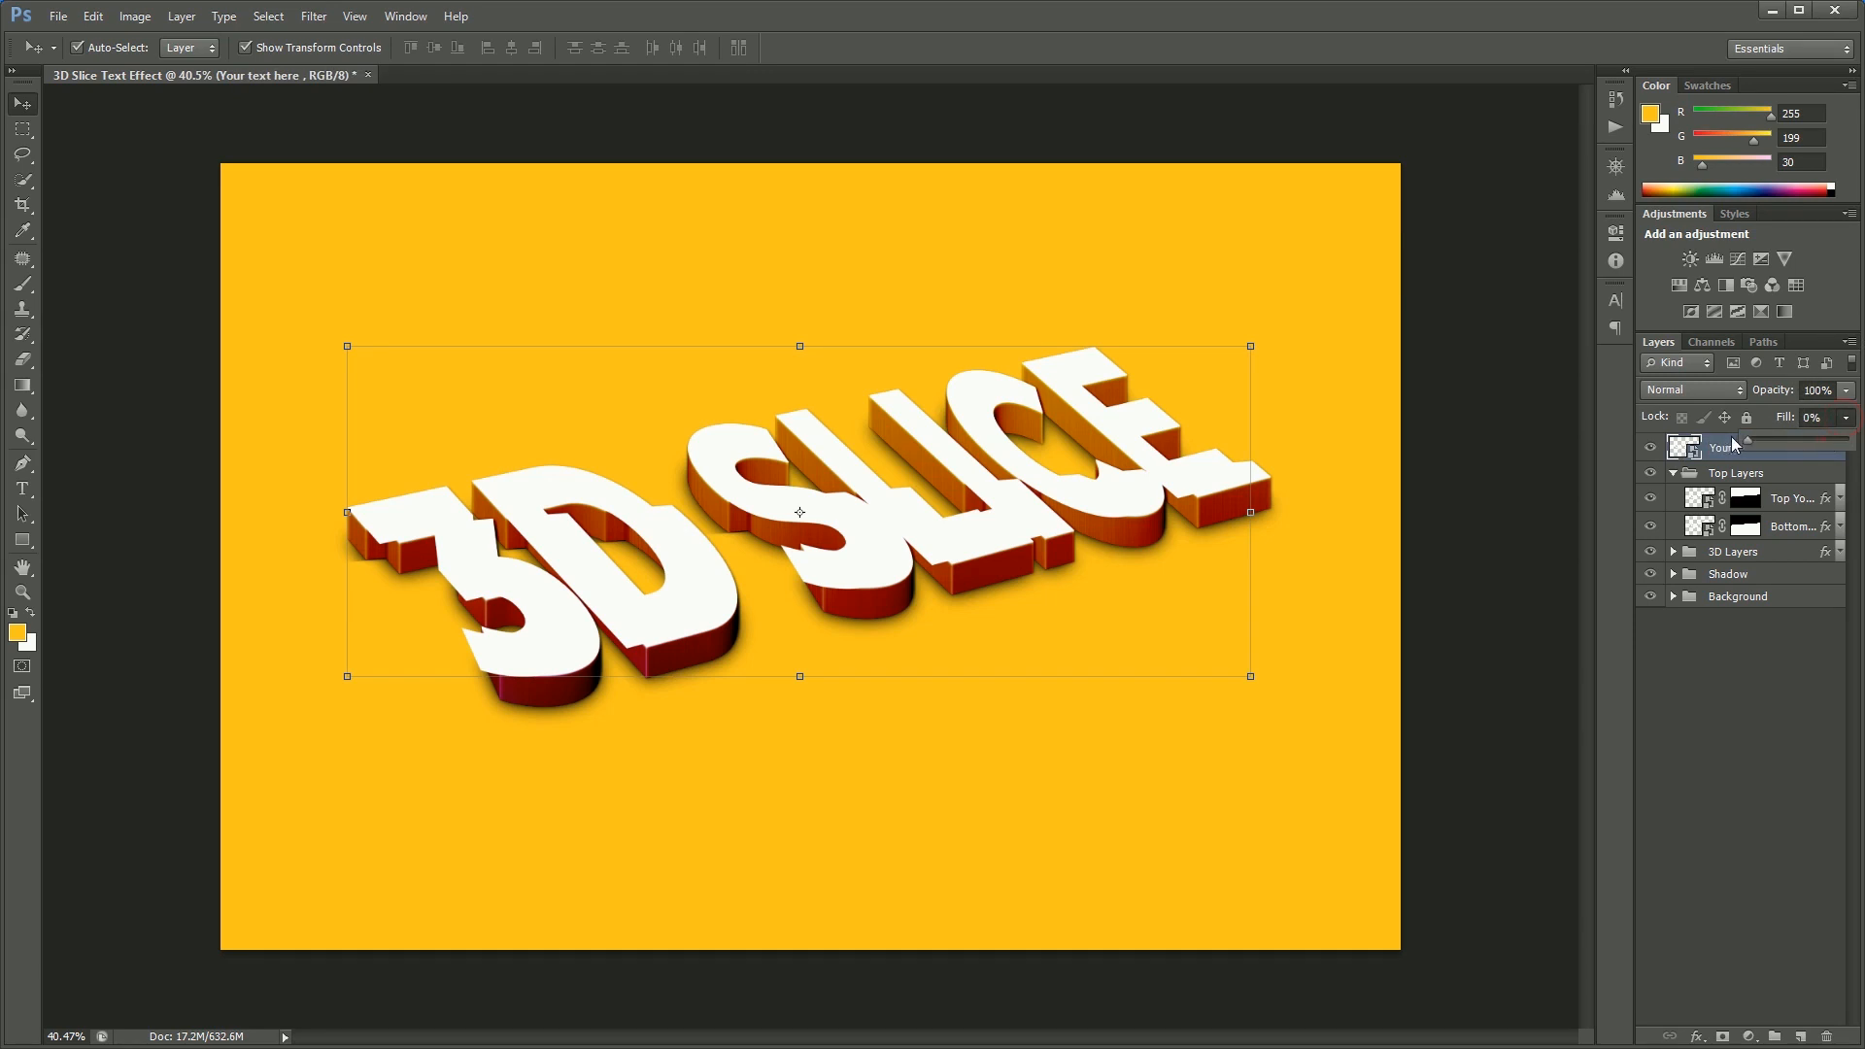
left_click(1849, 389)
left_click_drag(1846, 414, 1718, 416)
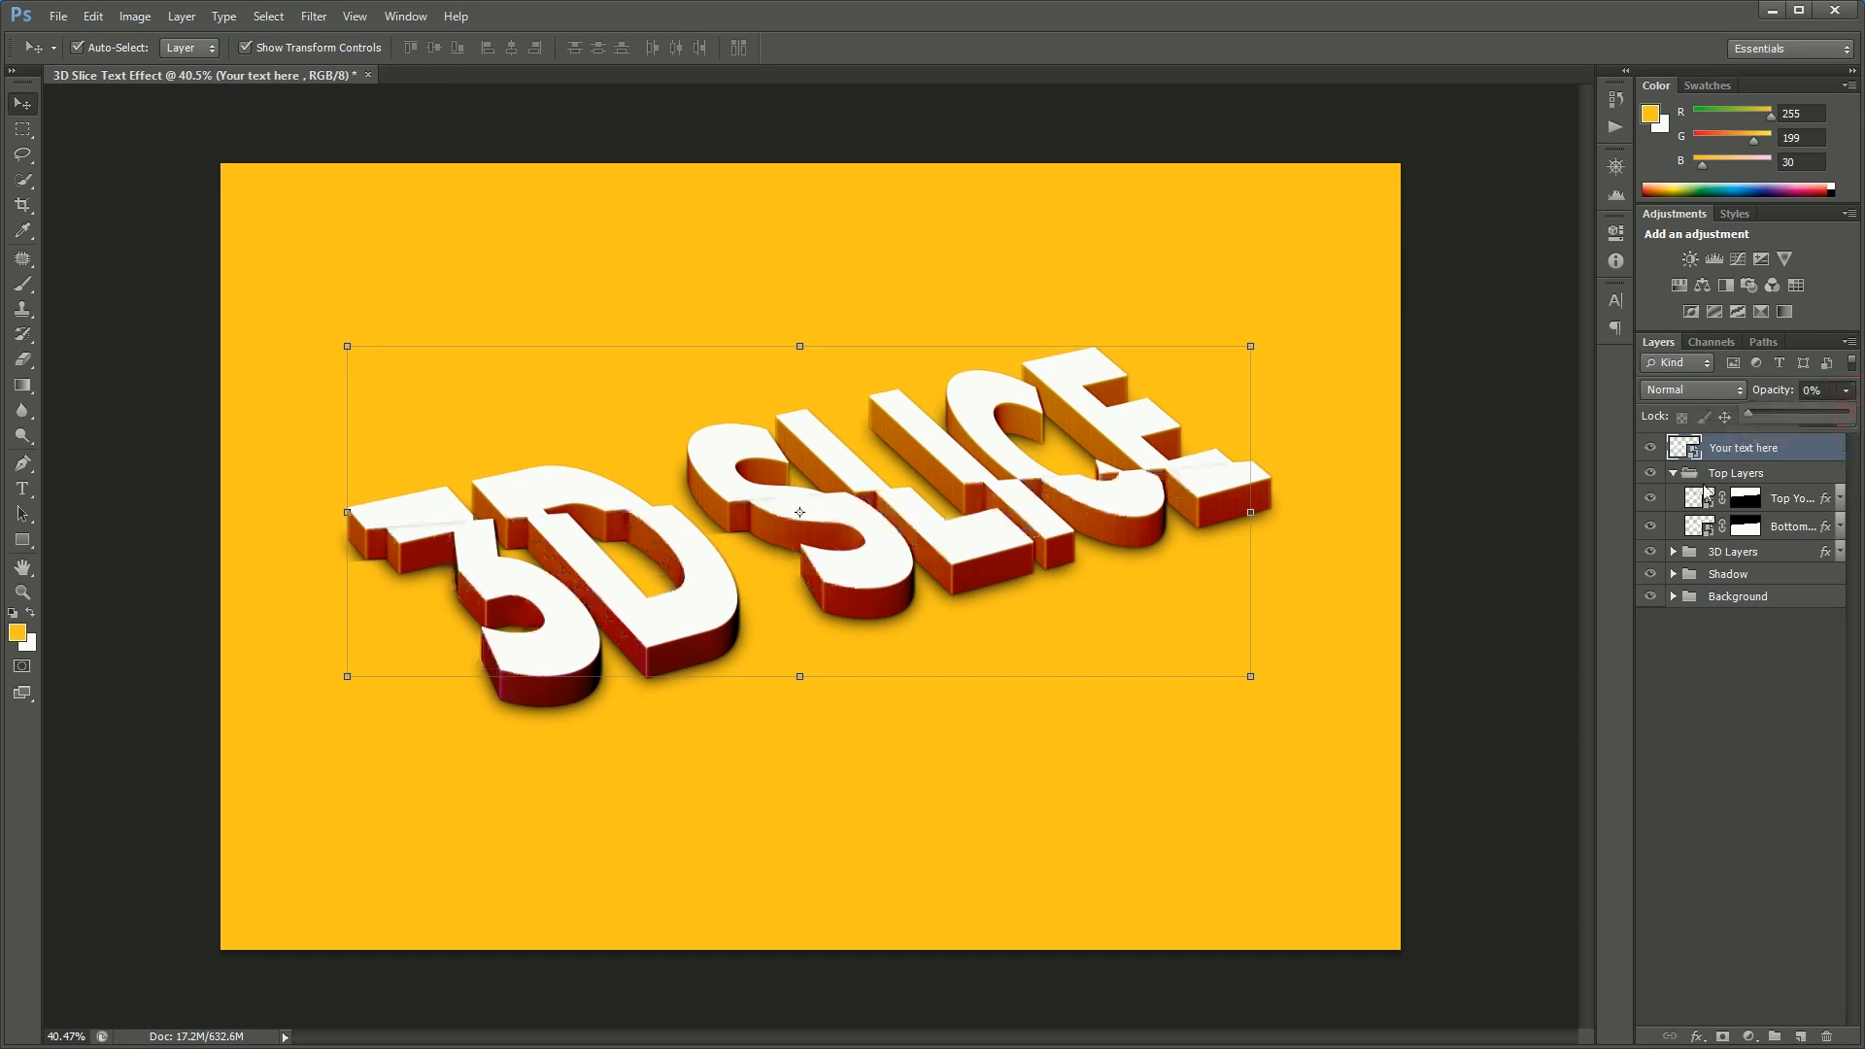
left_click(1651, 448)
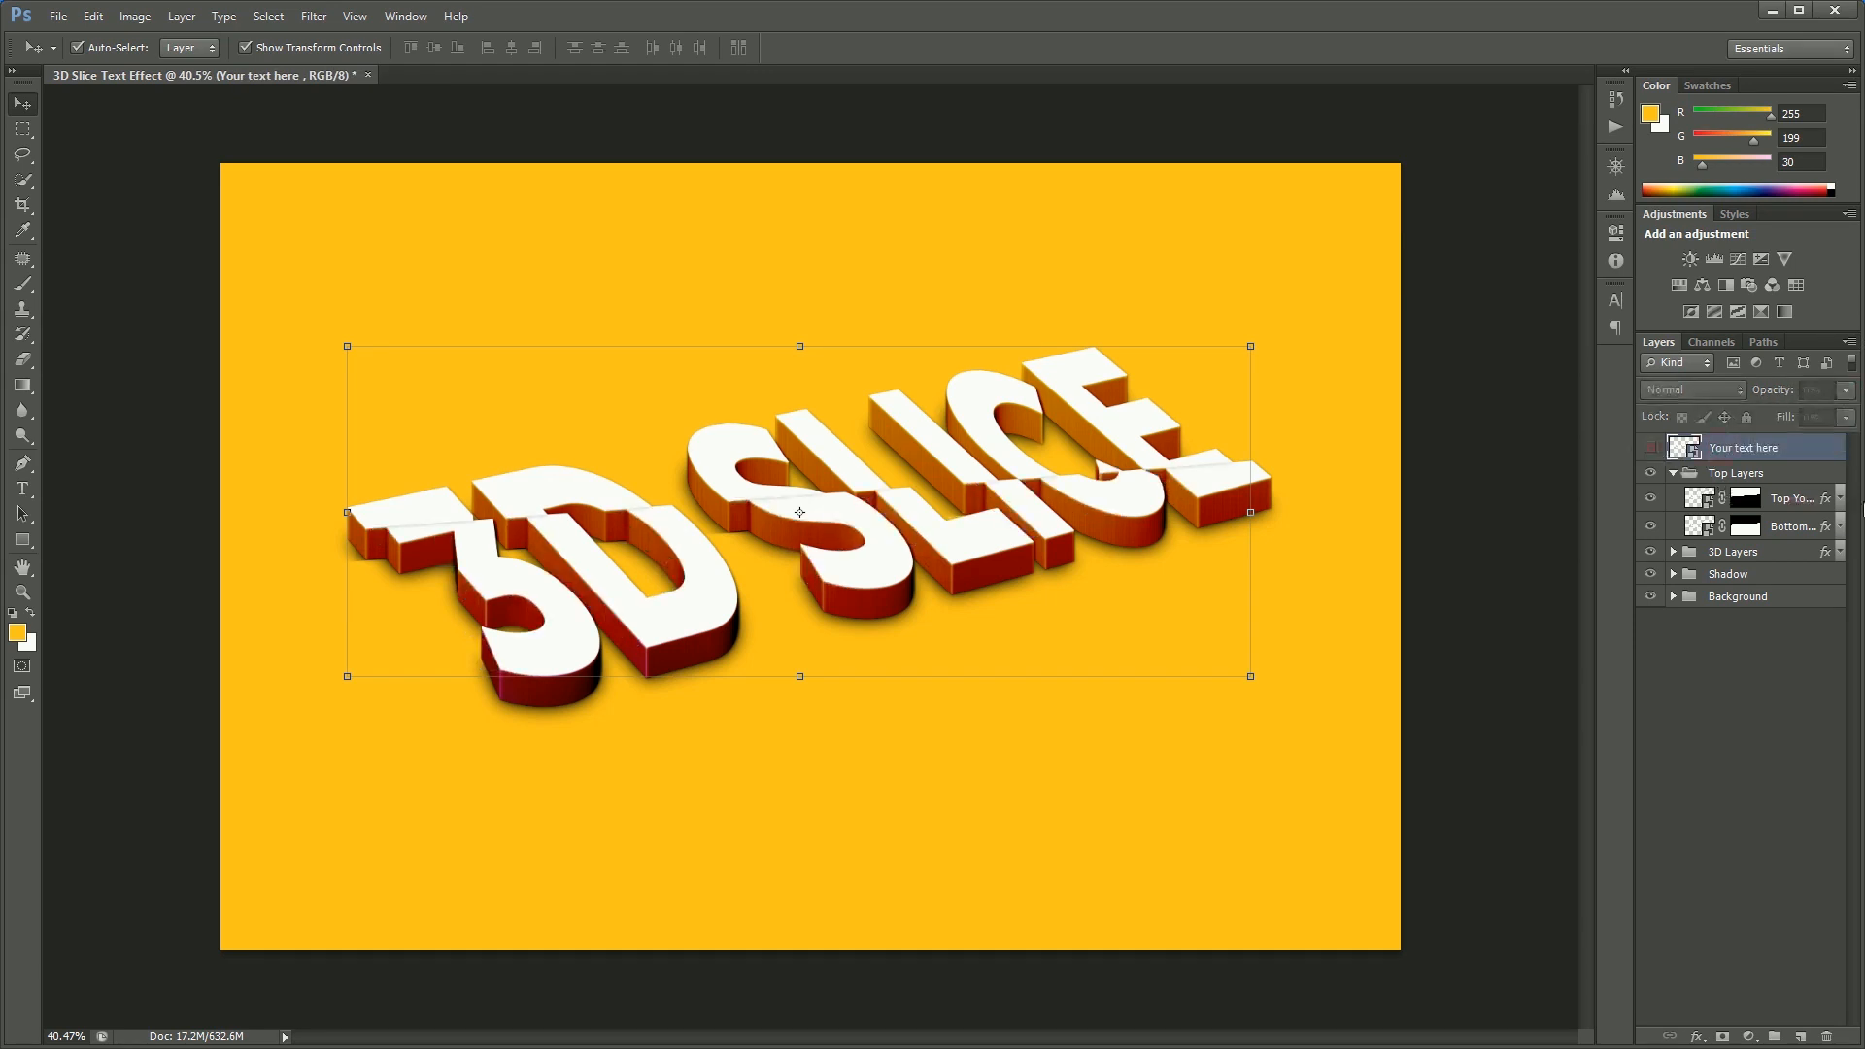
left_click(1675, 473)
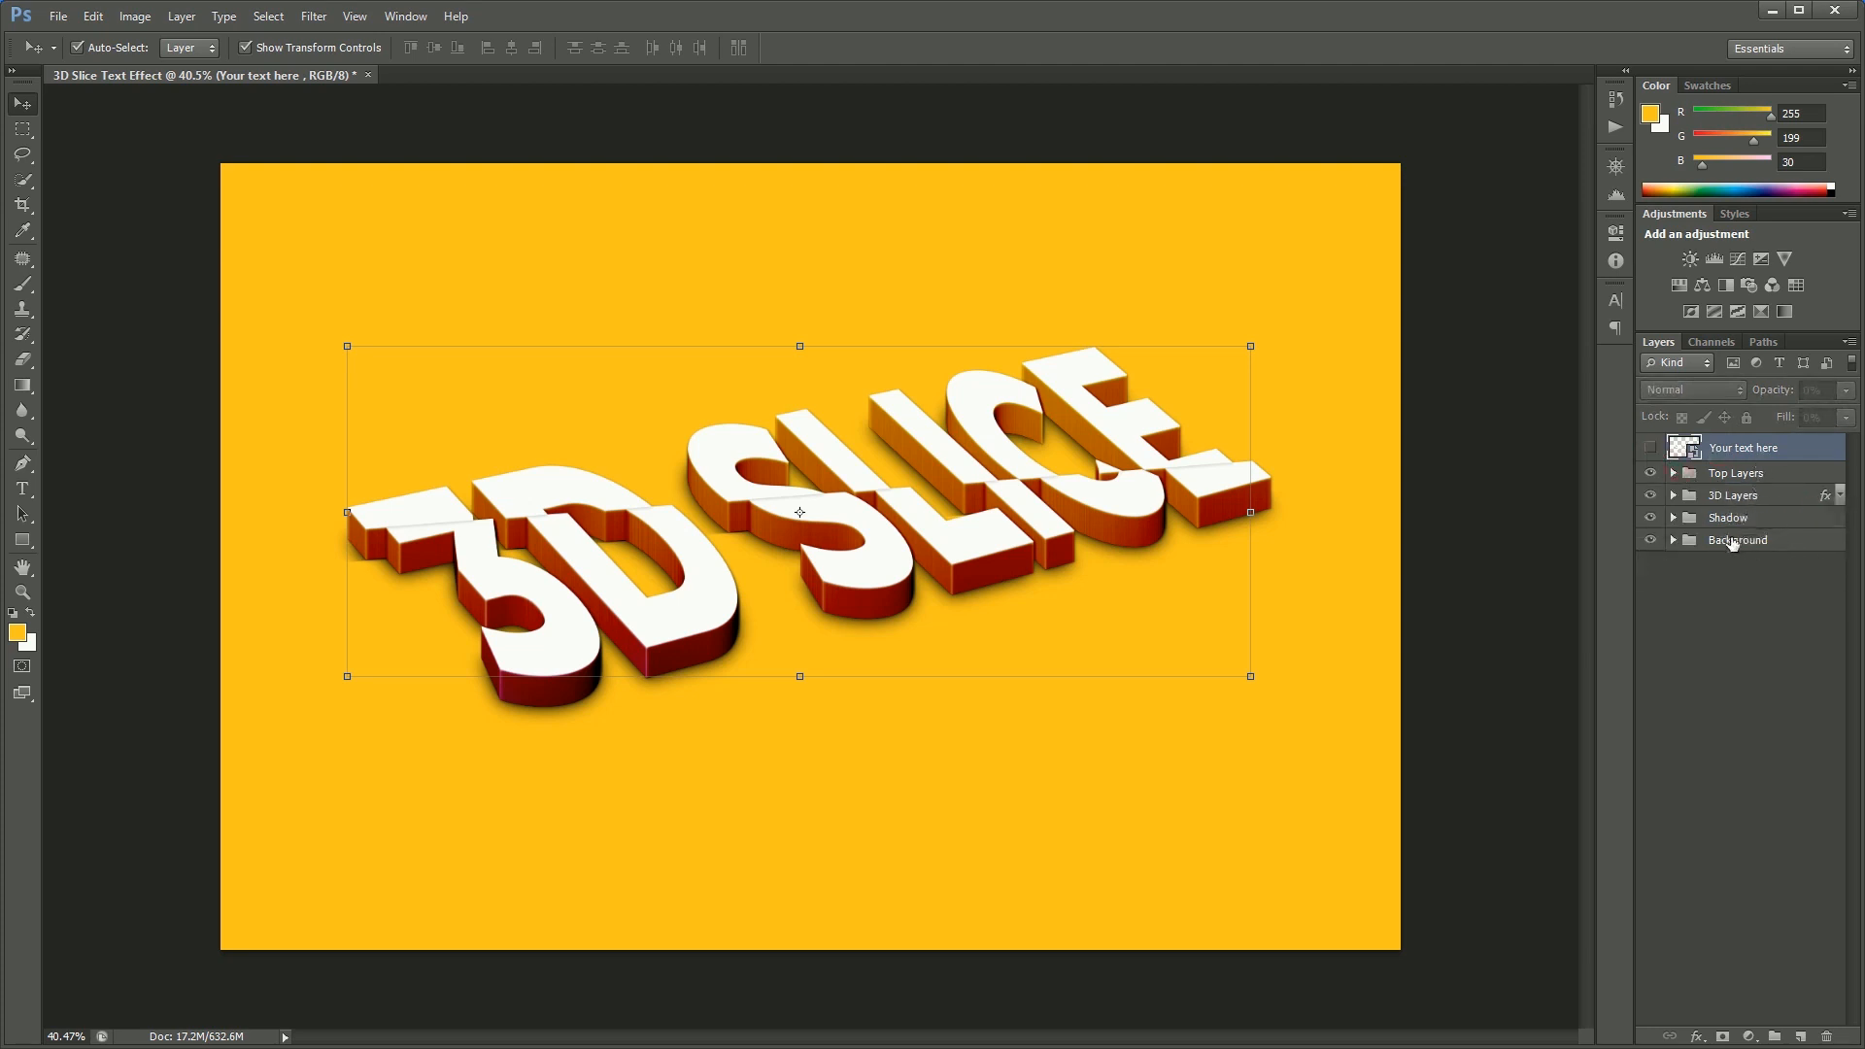
Select the Background layer inside the Background group and set the foreground color to orange, RGB 255, 148, 21
left_click(1733, 543)
left_click(1674, 541)
left_click(1754, 566)
key("i")
left_click(17, 634)
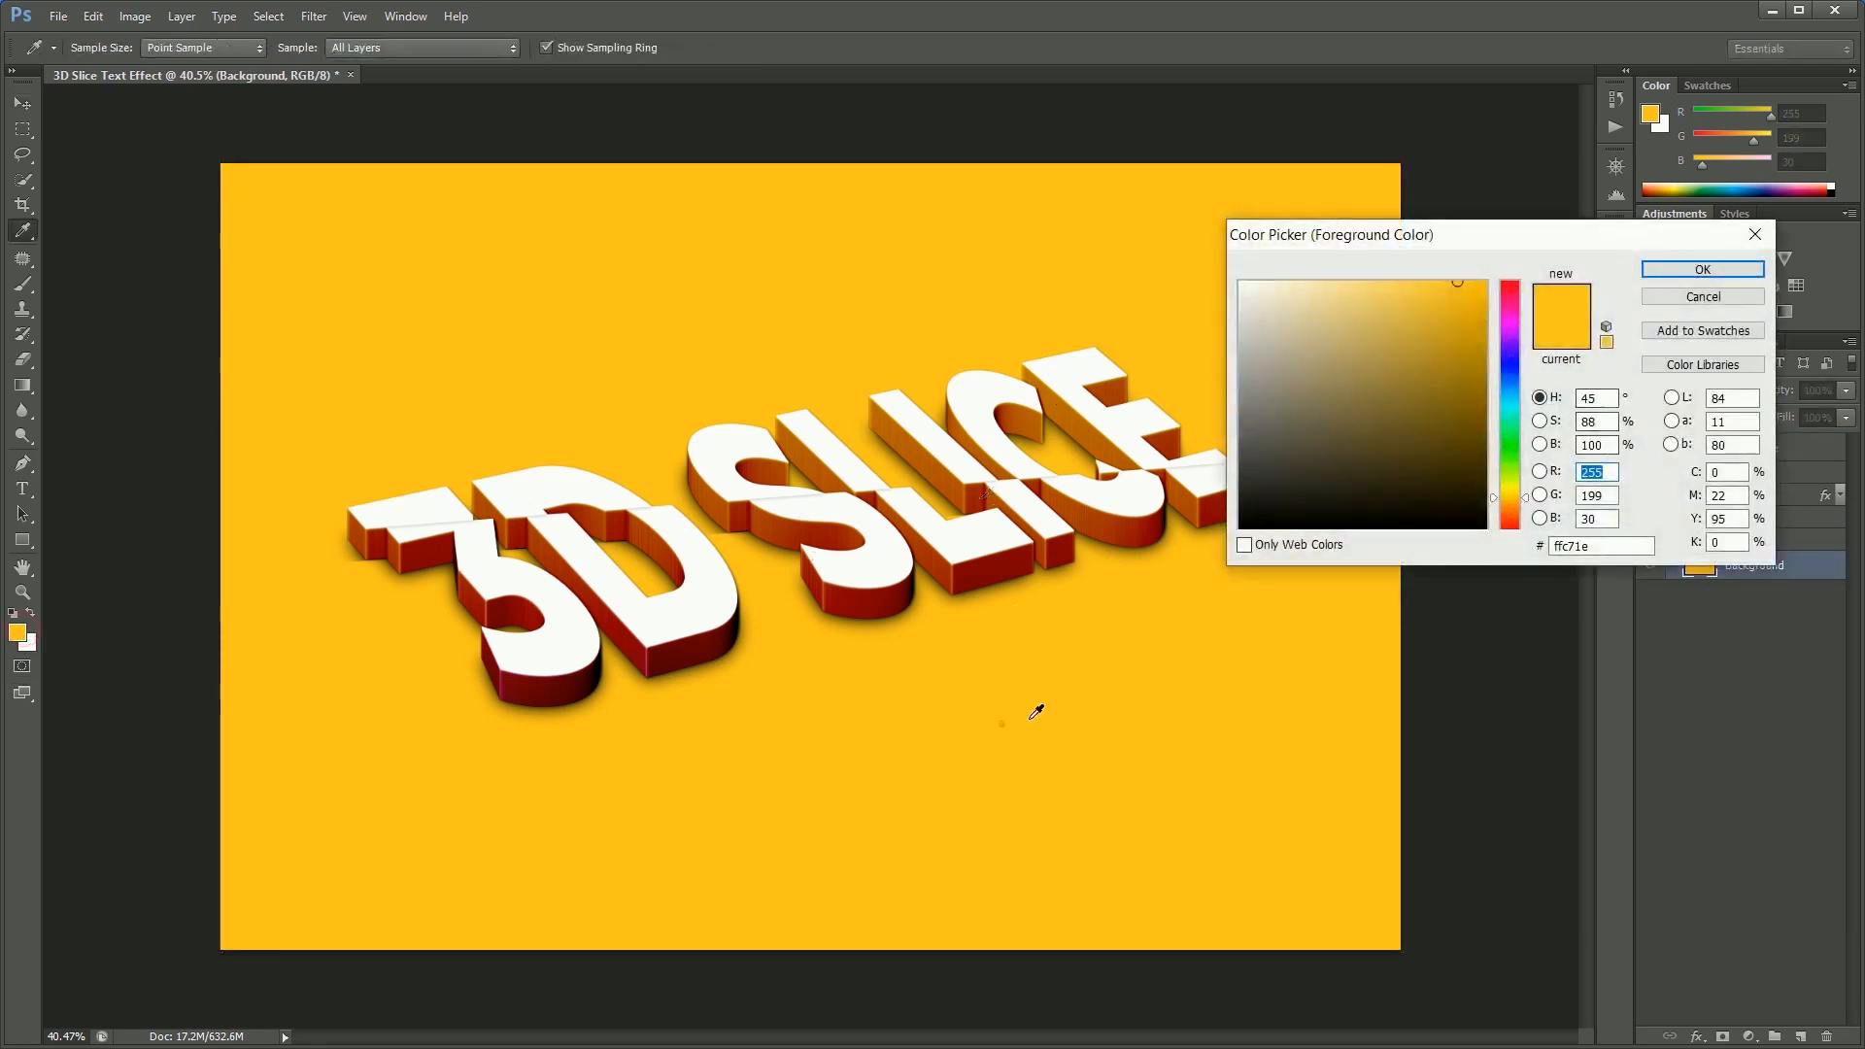
left_click(1510, 506)
left_click(1467, 284)
left_click(1691, 272)
Sample the canvas yellow, swap it to the background color and fill the Background layer with the orange
key("v")
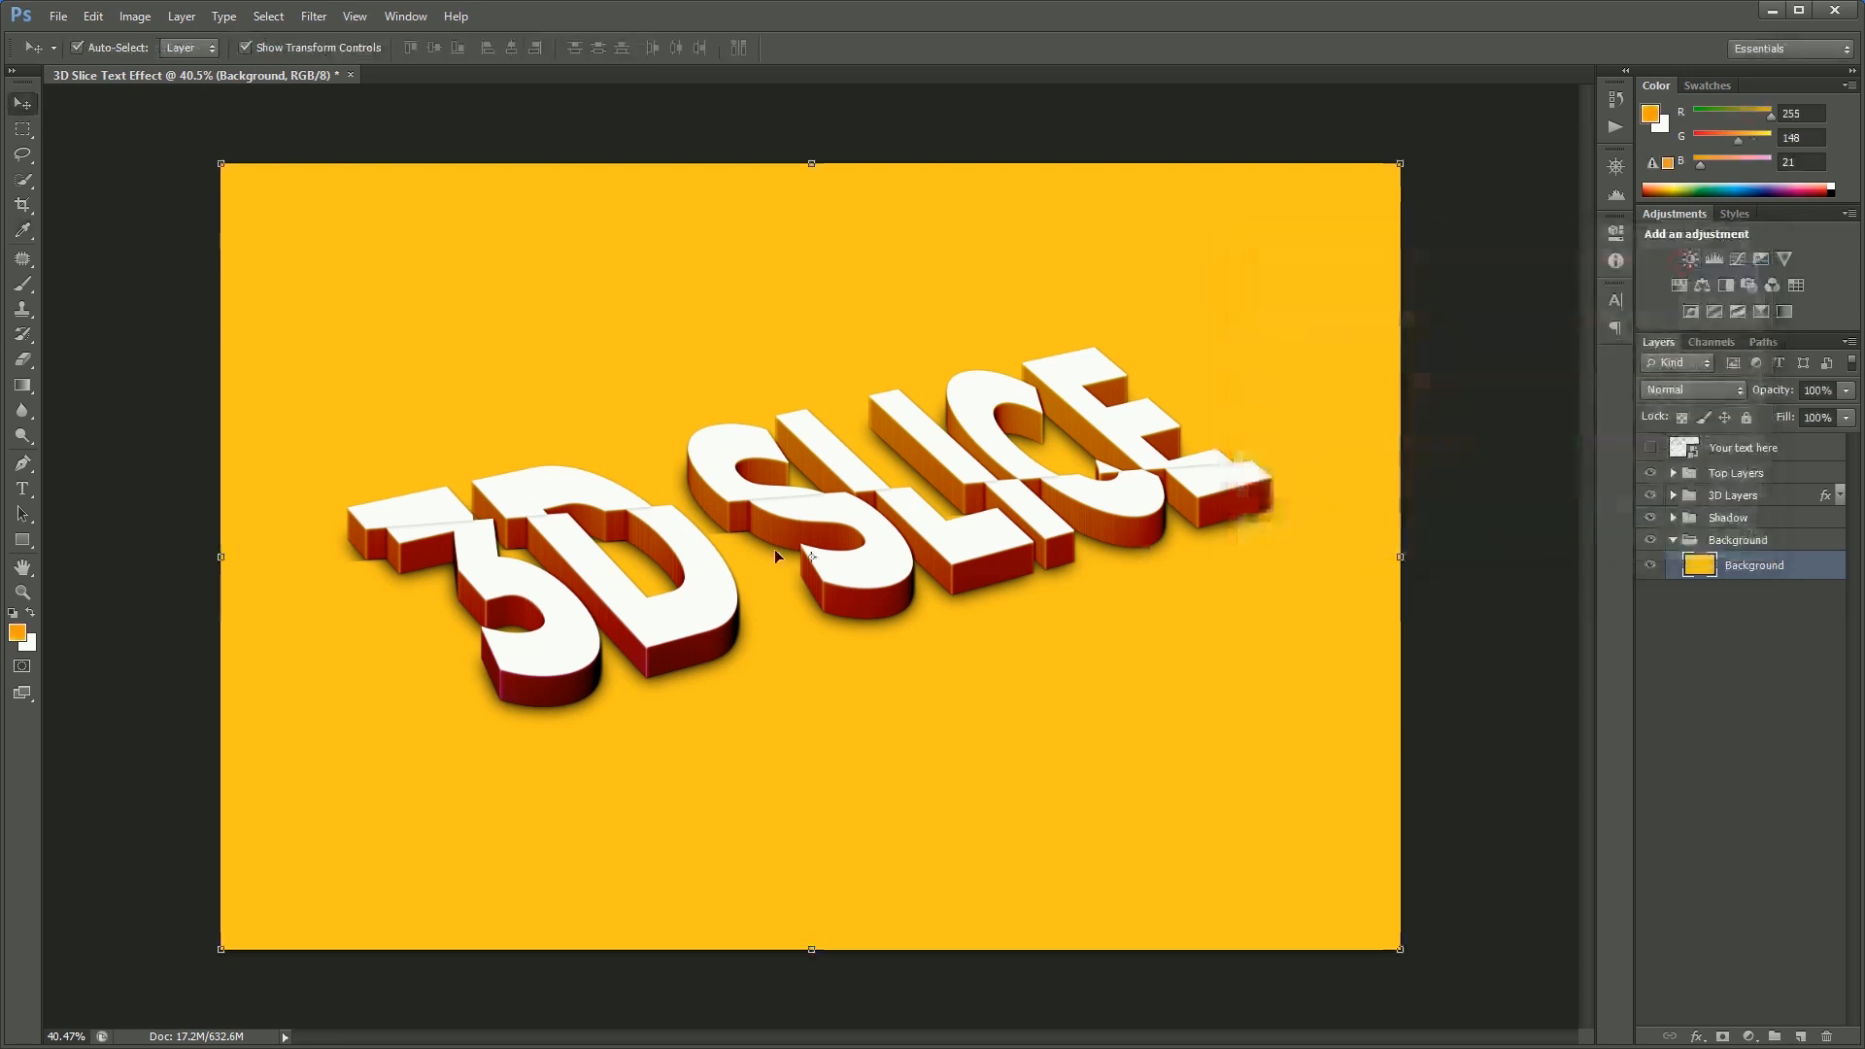
key("z")
key("b")
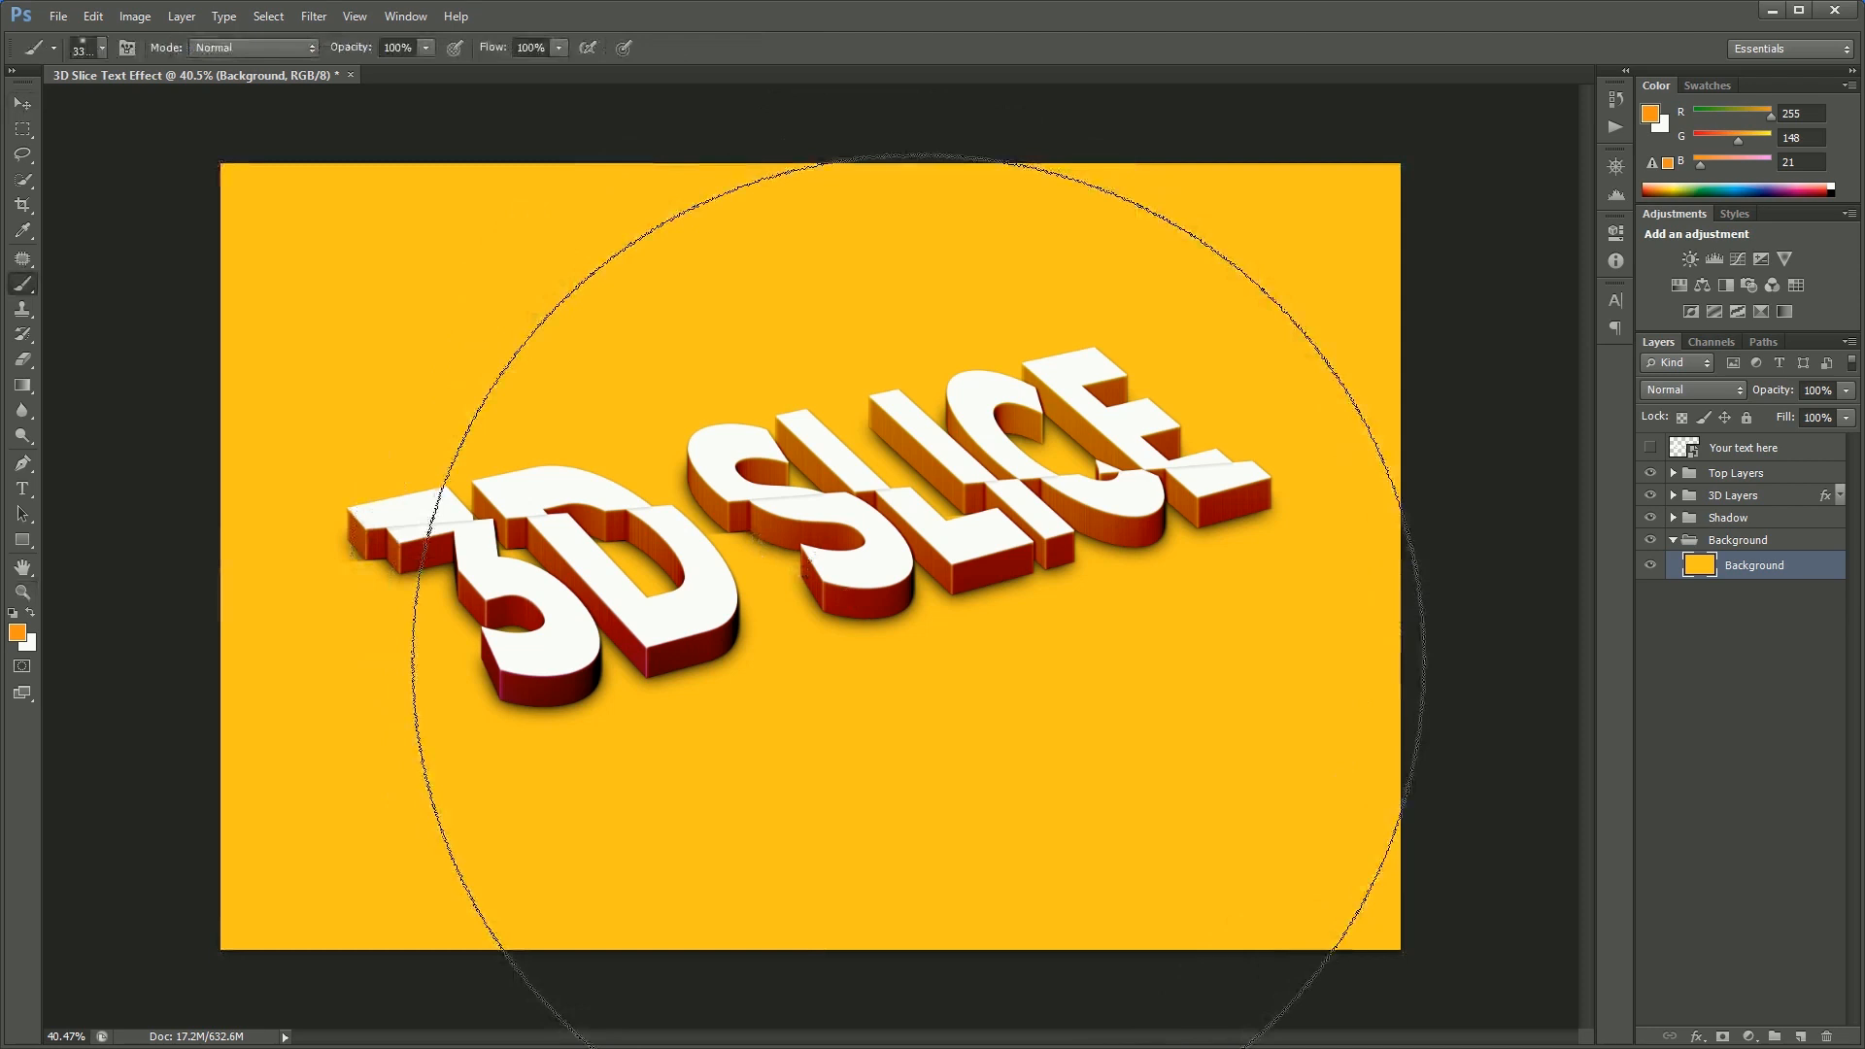
left_click(959, 755, "alt")
key("x")
key("alt+BackSpace")
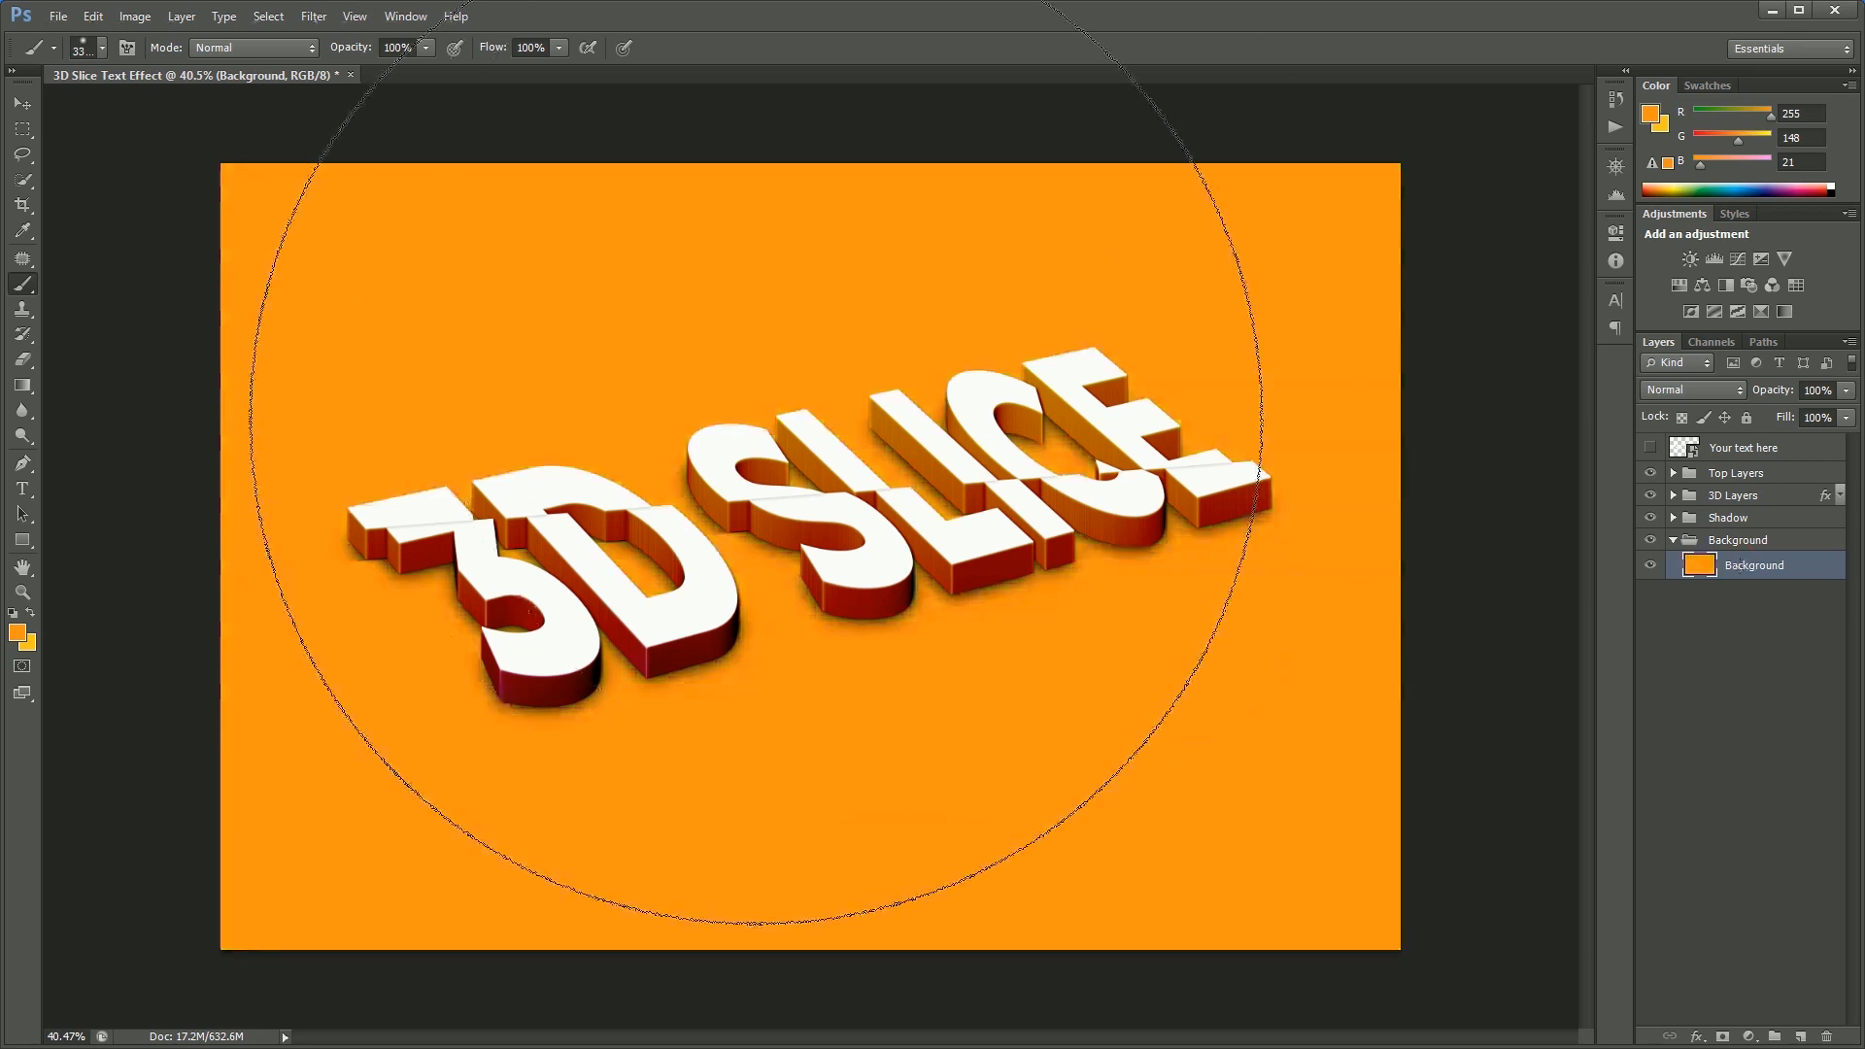
Paint a soft yellow glow, RGB 255, 199, 30, over the middle of the Background layer with an enlarged brush
left_click(826, 536, "alt")
key("bracketright")
key("bracketright")
key("bracketright")
key("bracketright")
key("bracketright")
key("bracketright")
key("bracketright")
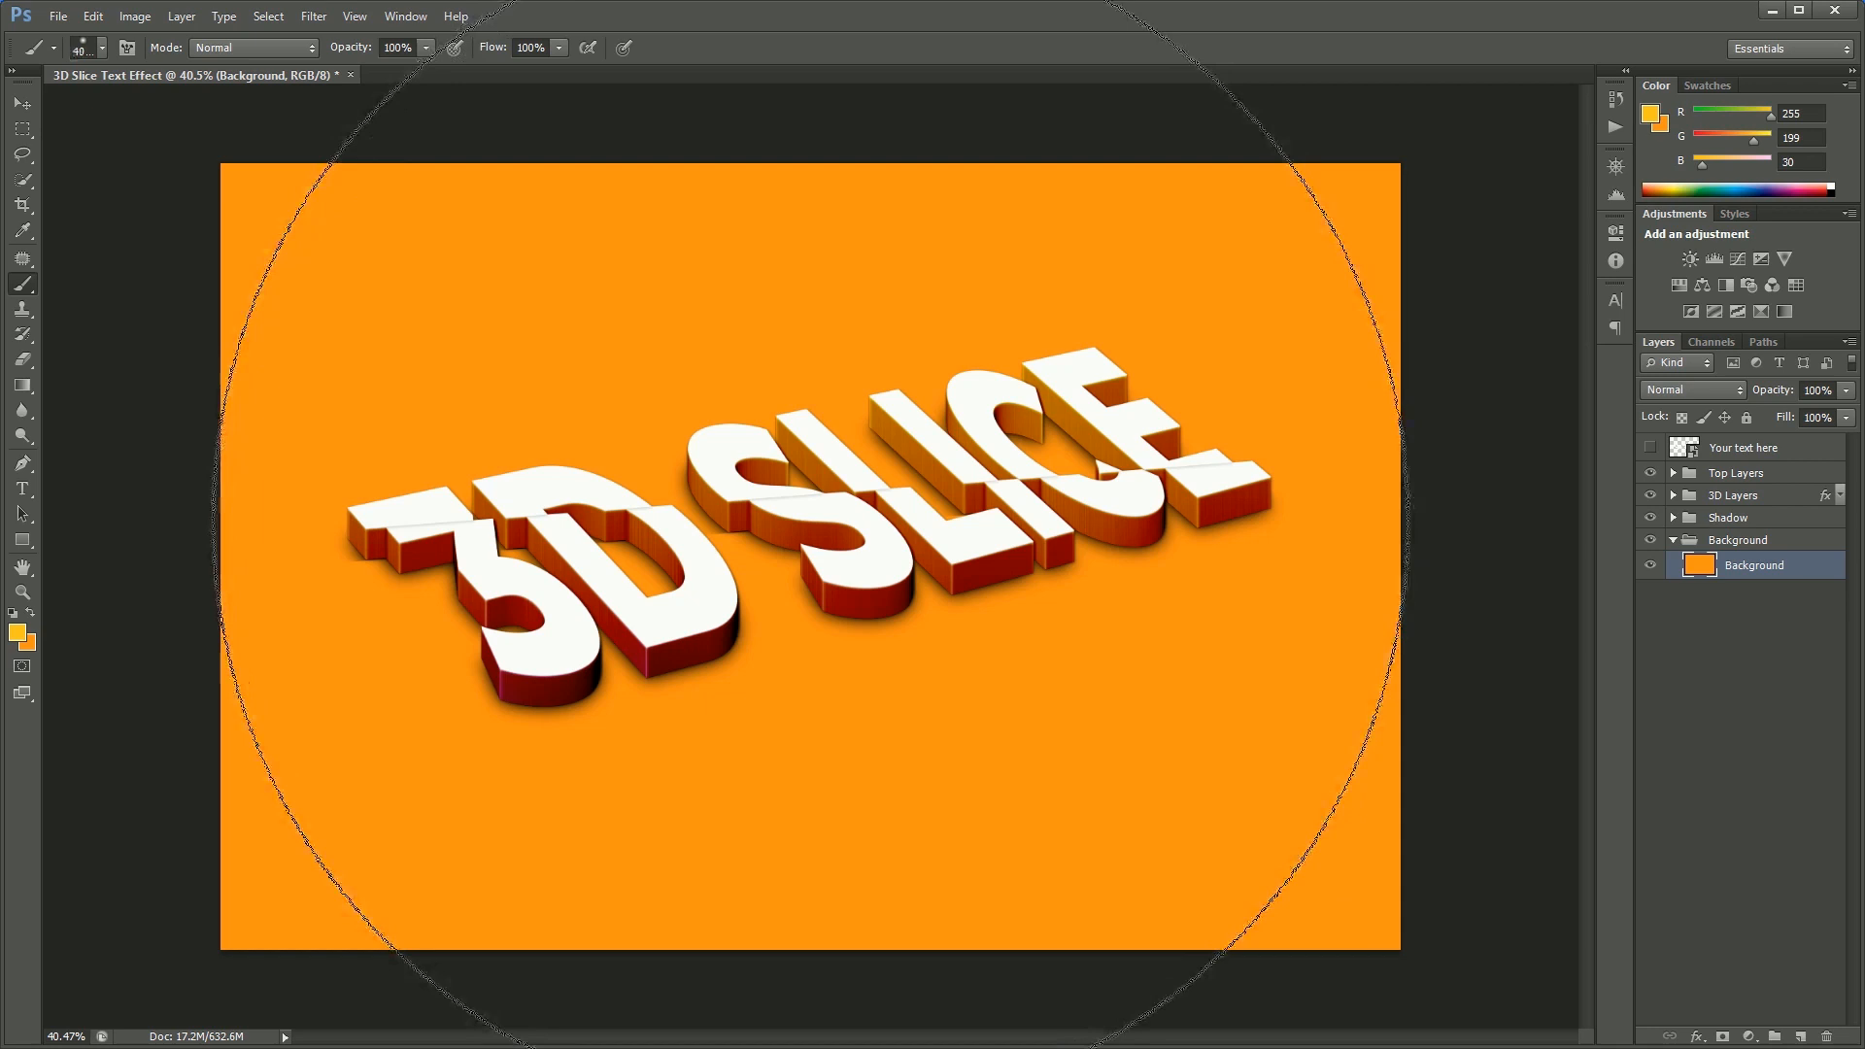
left_click(810, 512)
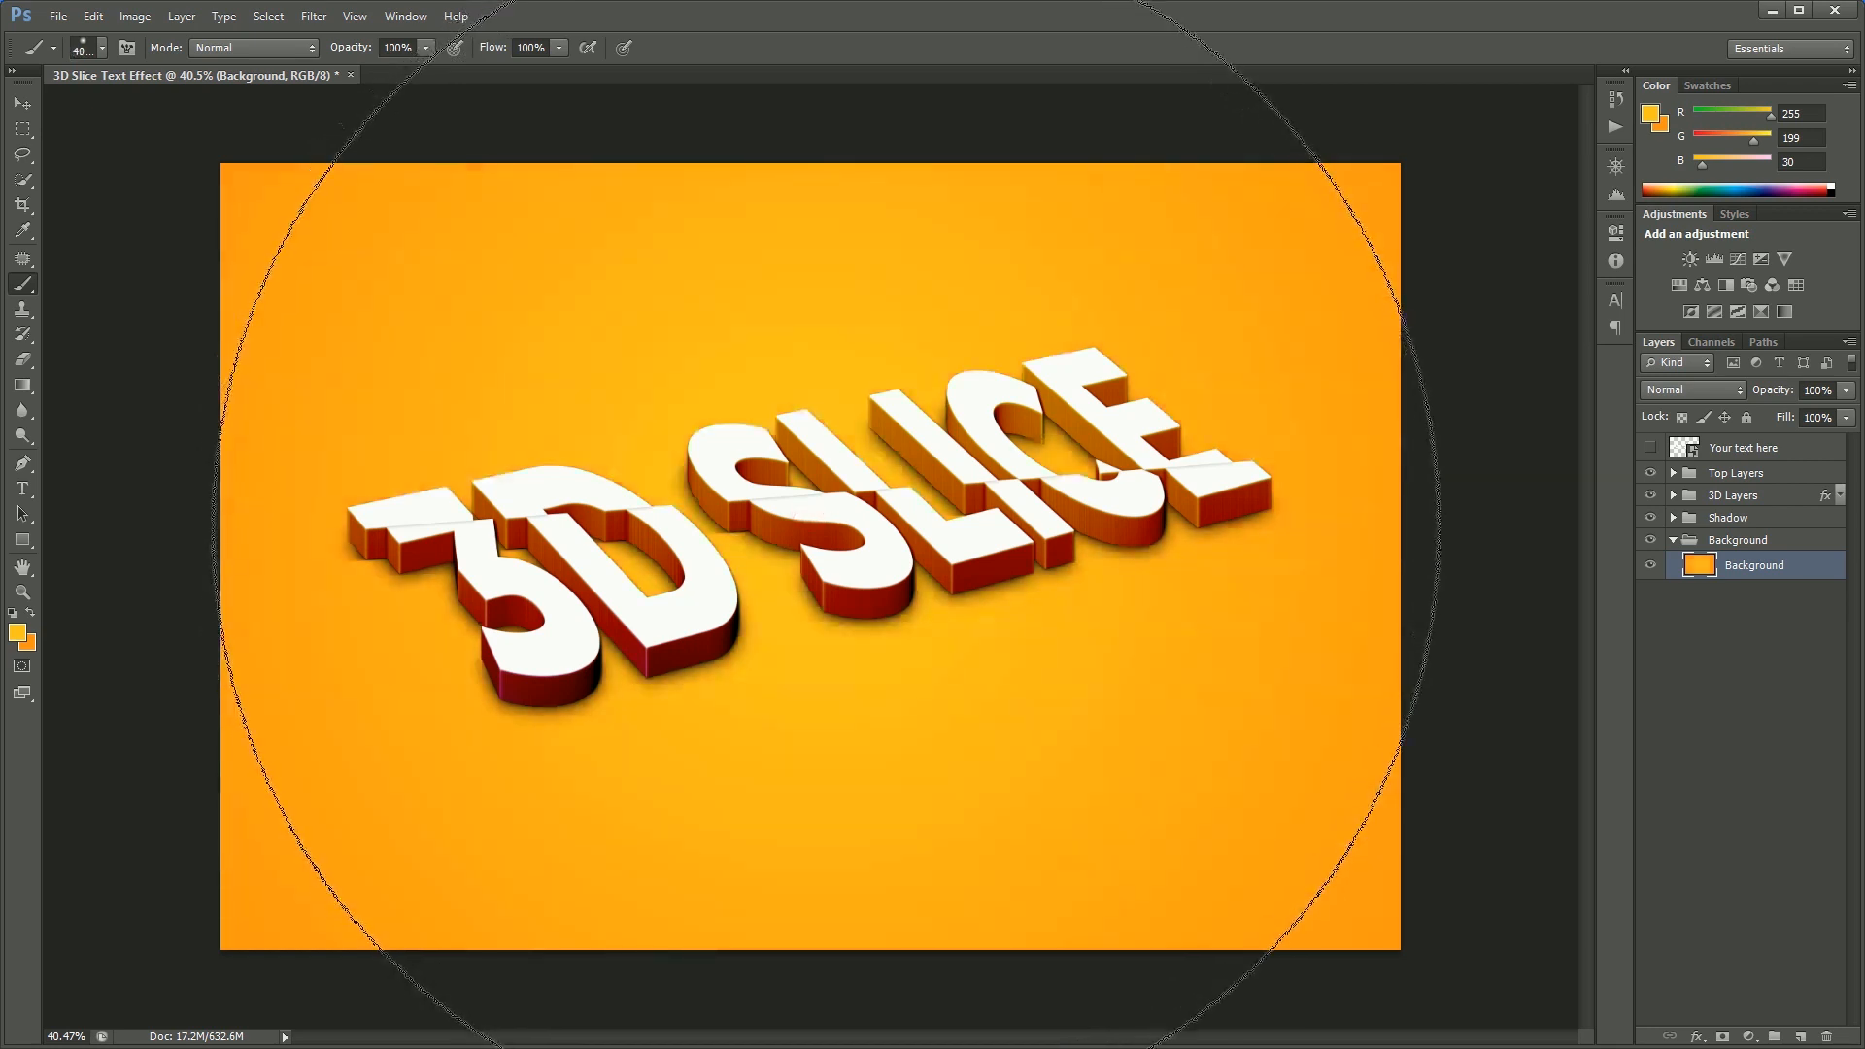
left_click(1186, 642)
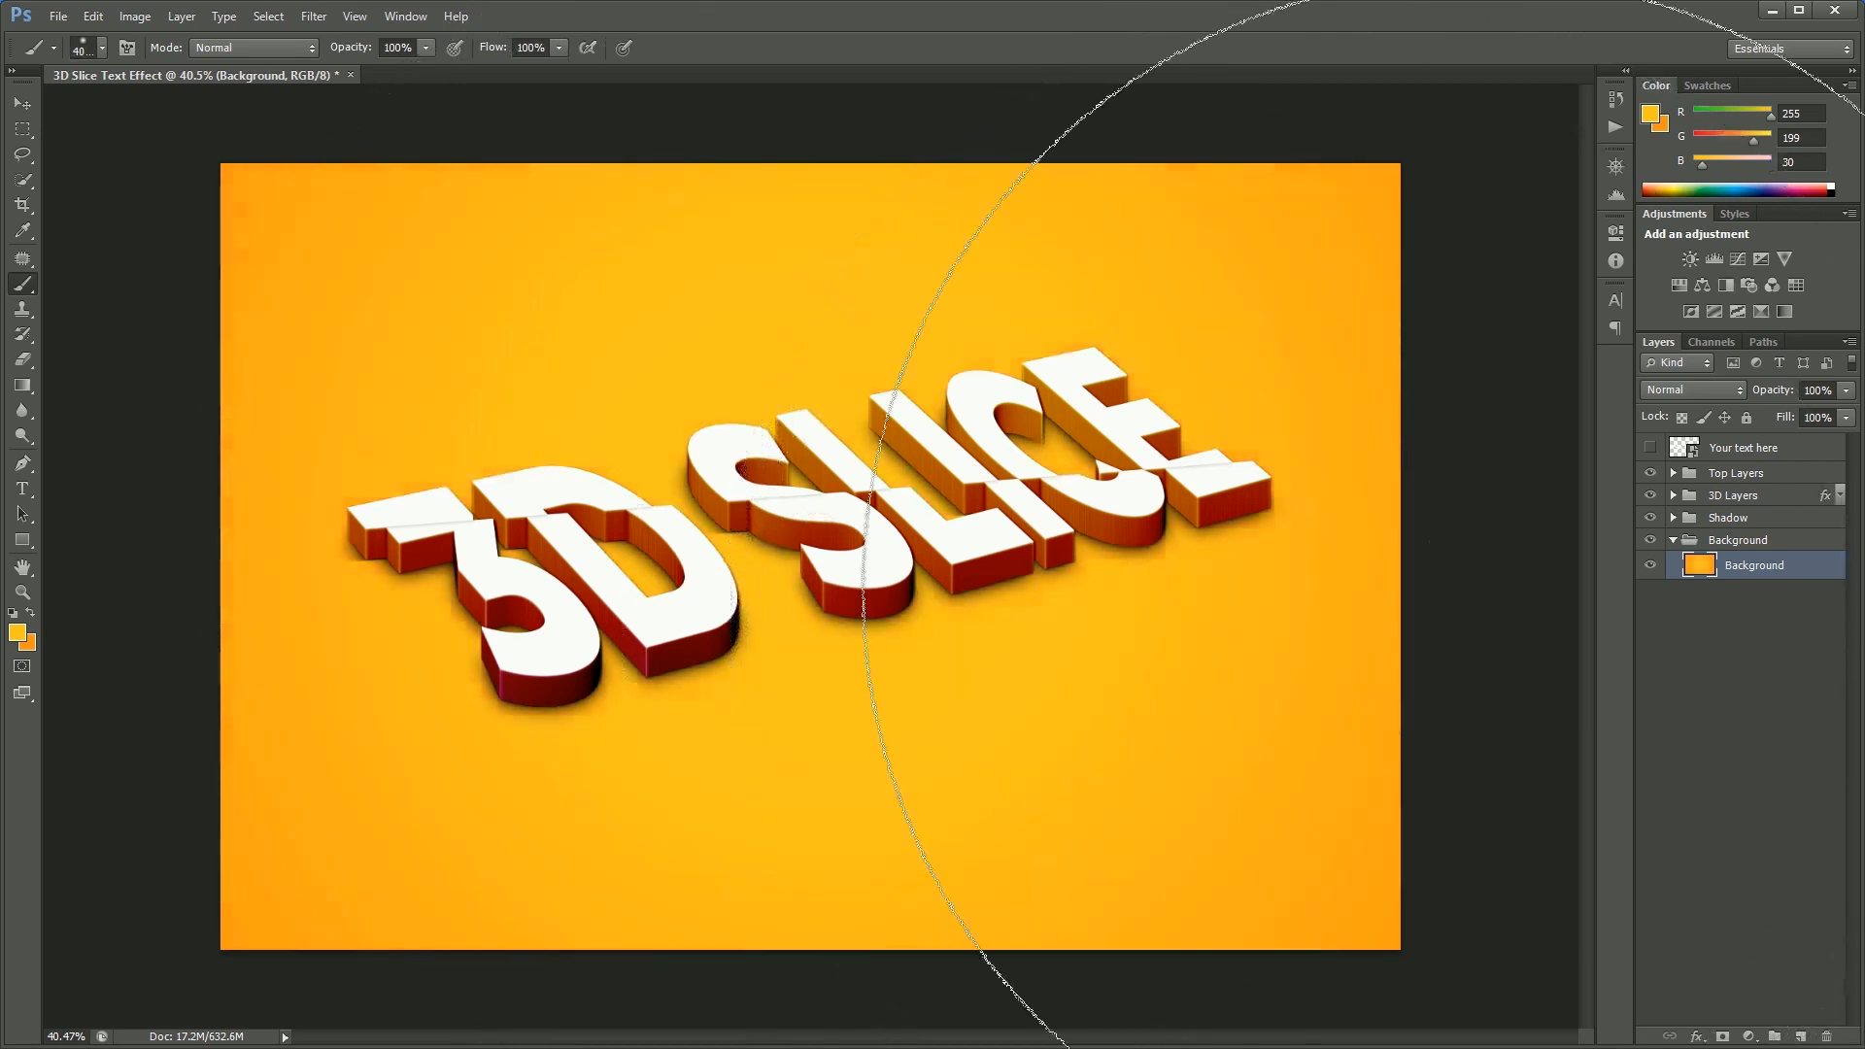
Collapse the Background group and give it a gray color label
left_click(24, 107)
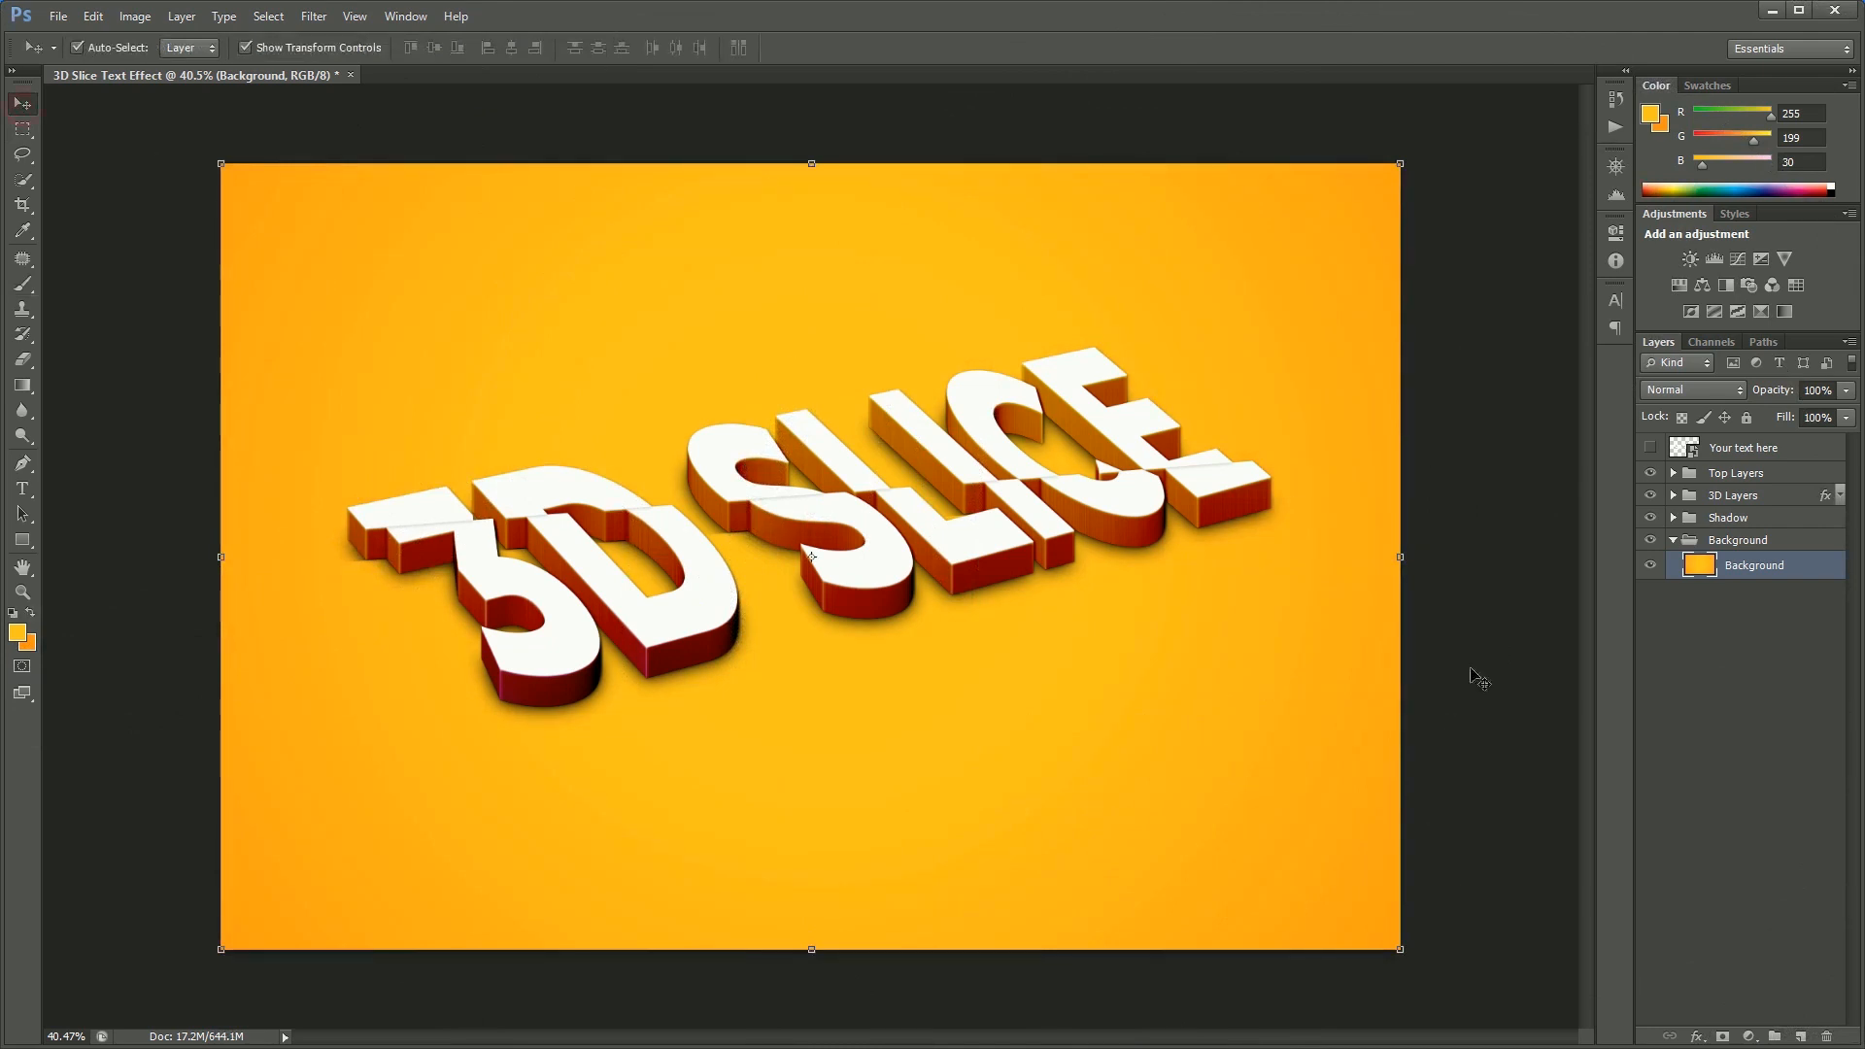
left_click(1471, 670)
left_click(1673, 539)
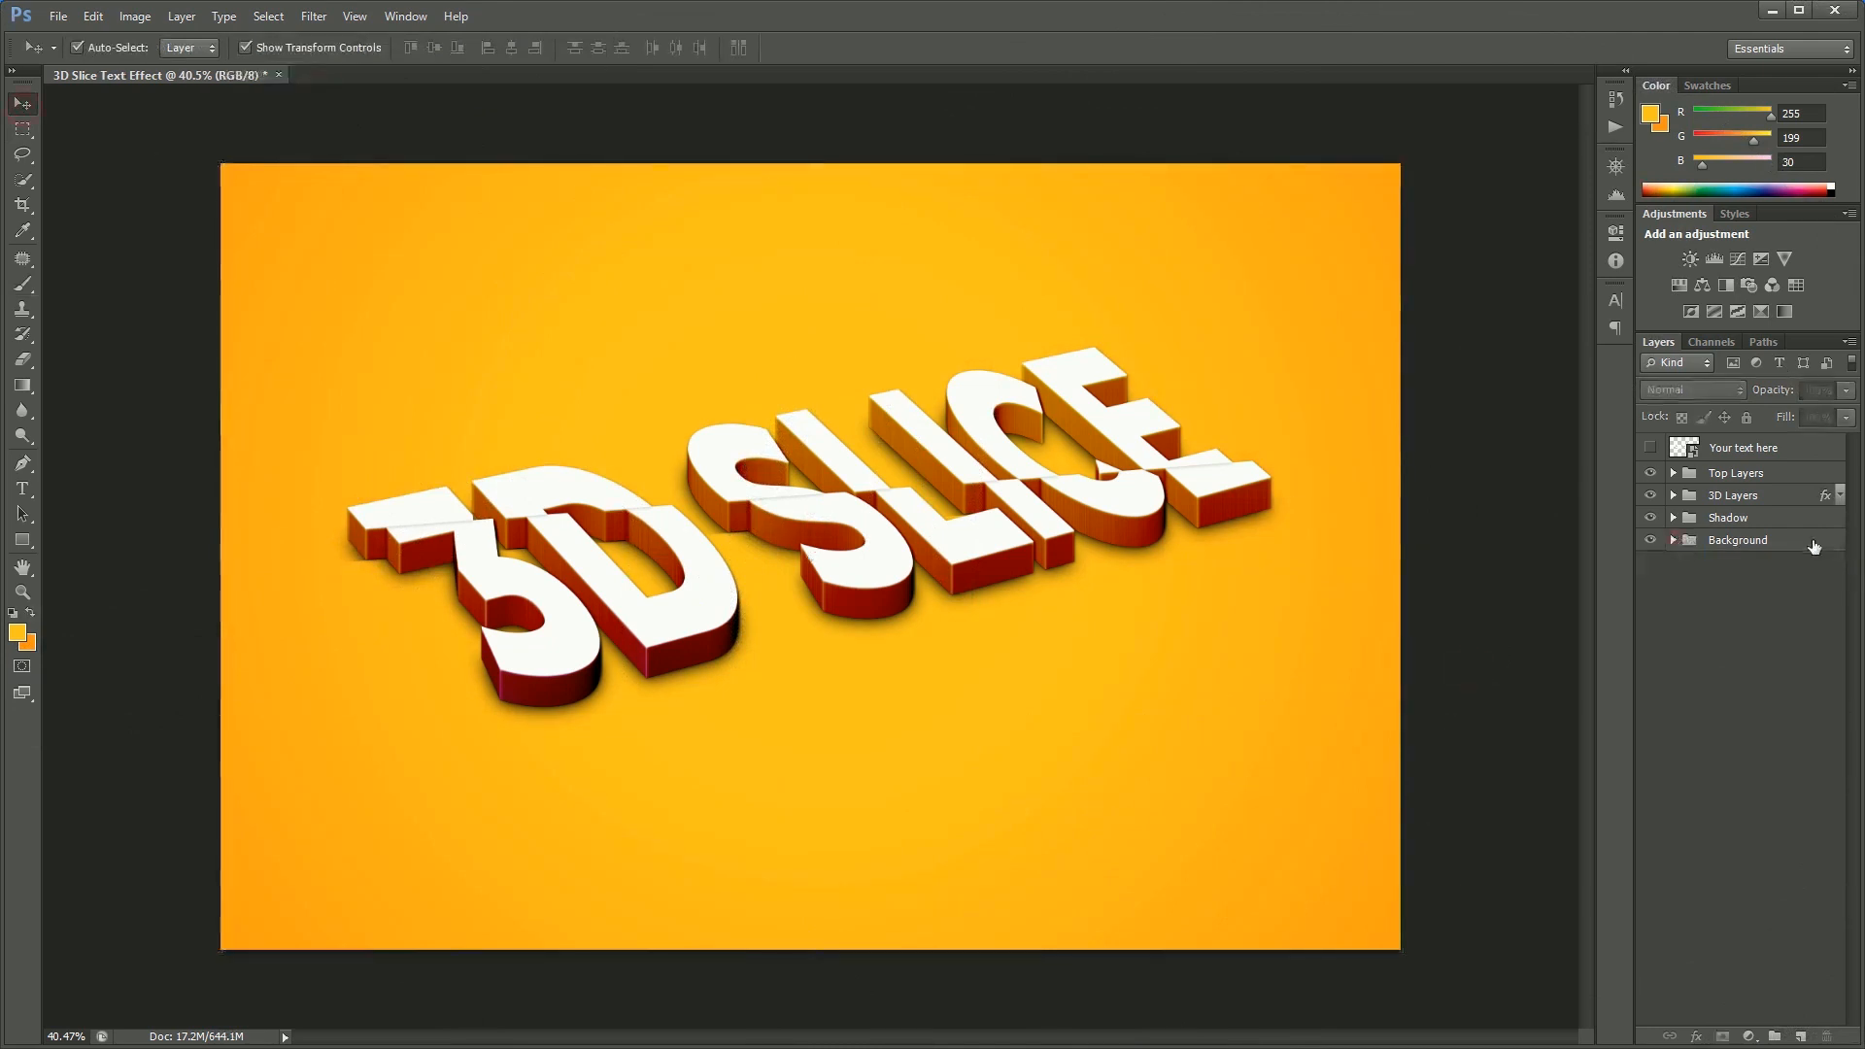
right_click(1786, 540)
left_click(1635, 987)
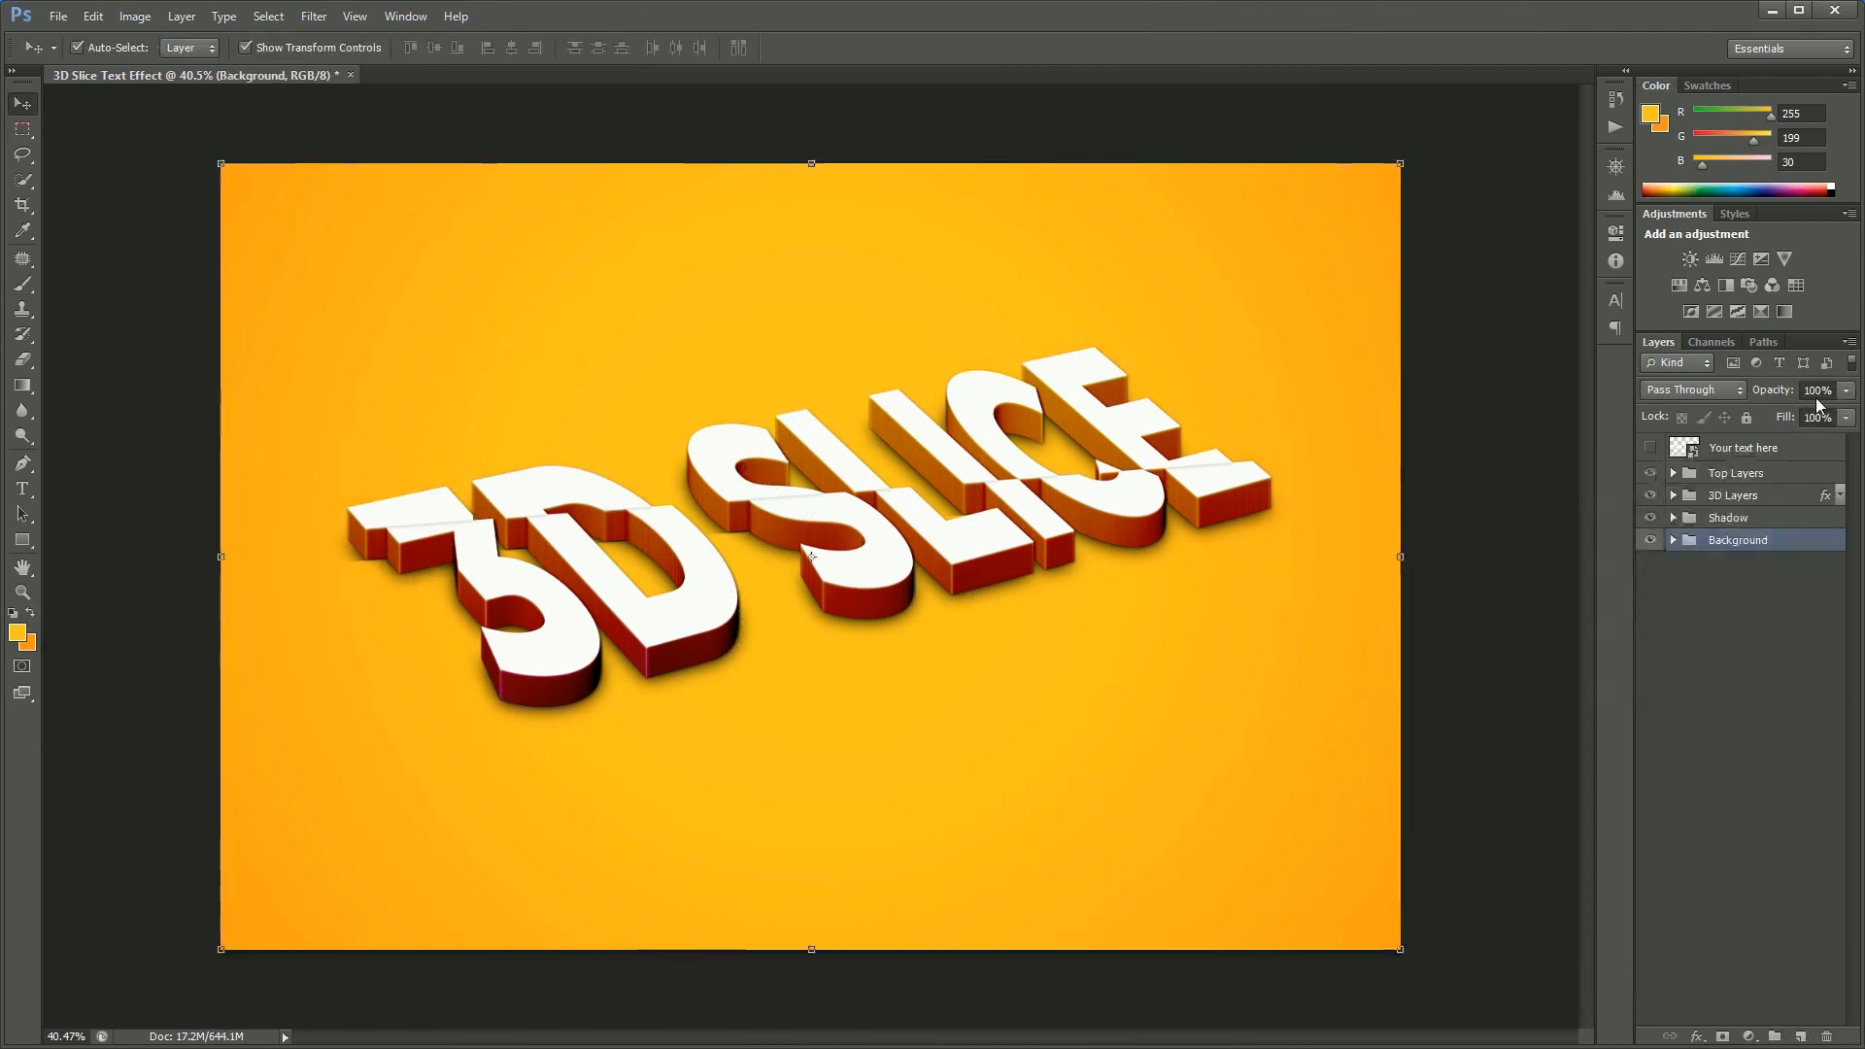
Label the Top Layers and Shadow groups red, and the 3D Layers group and Your text here layer blue
right_click(1760, 480)
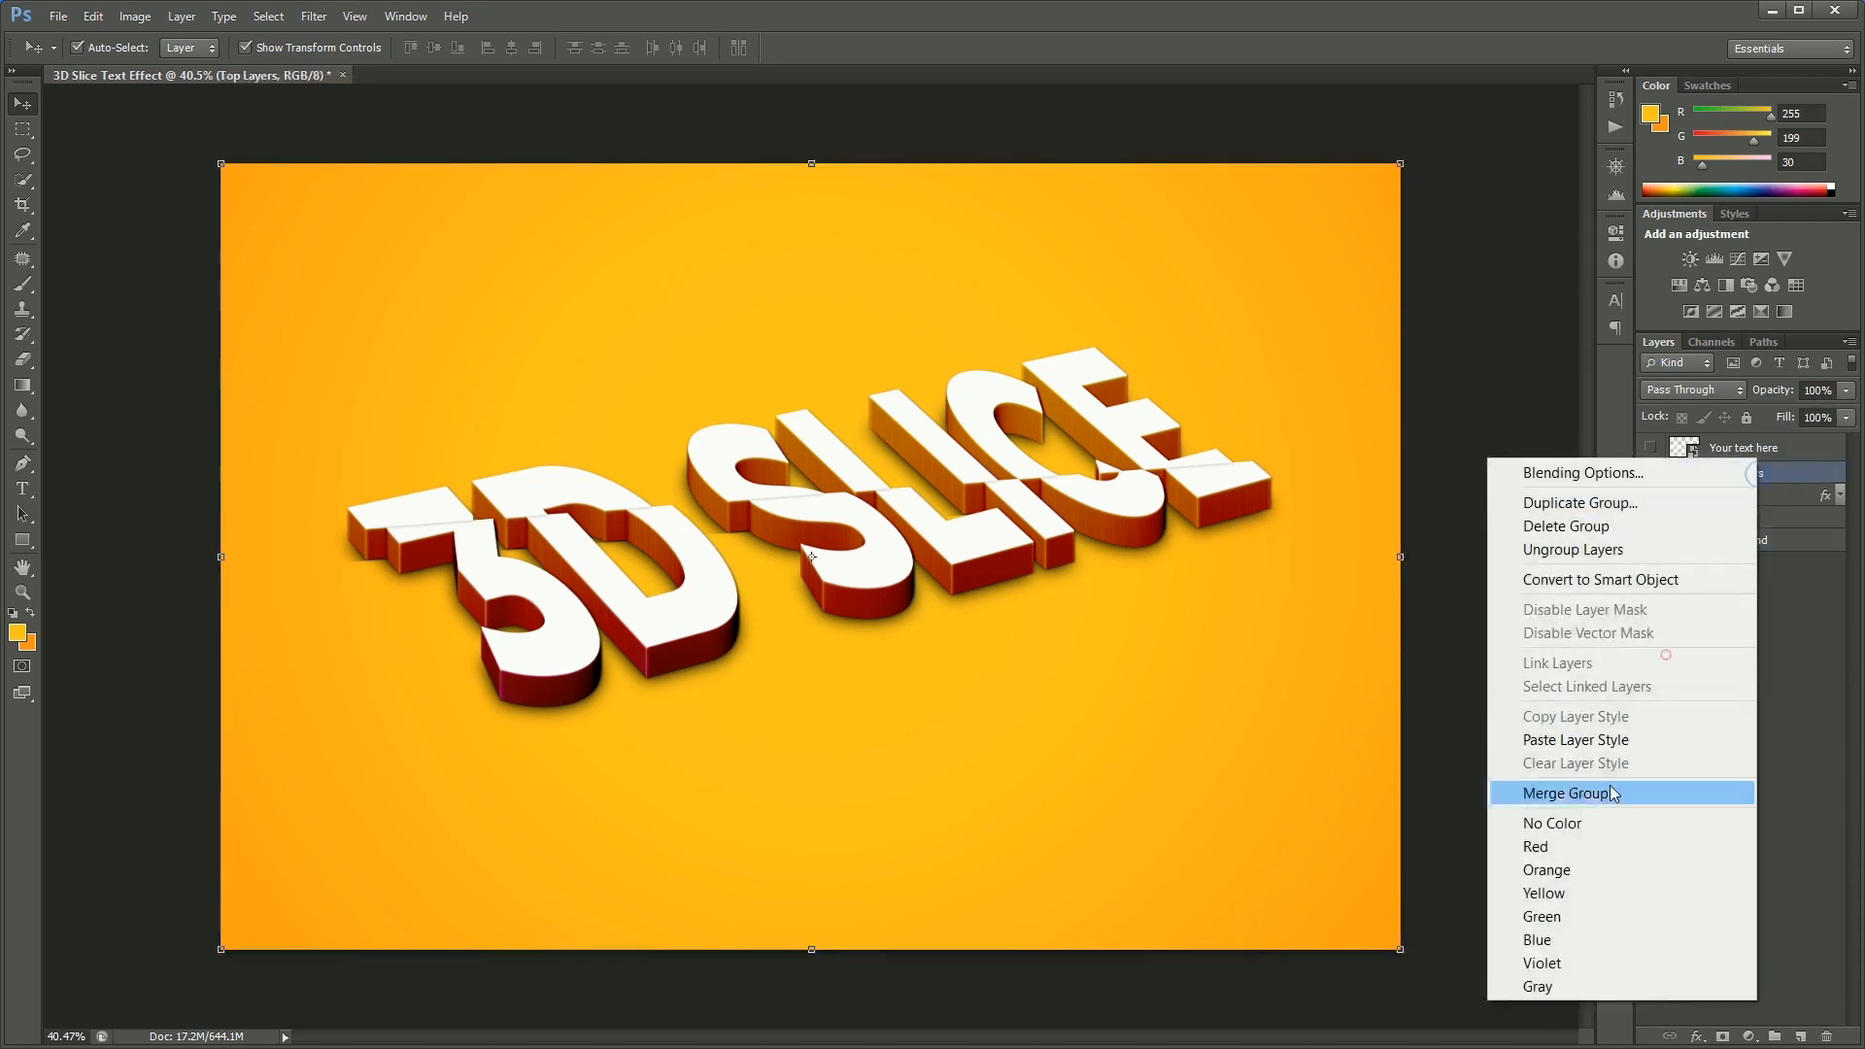
left_click(1574, 843)
left_click(1739, 495)
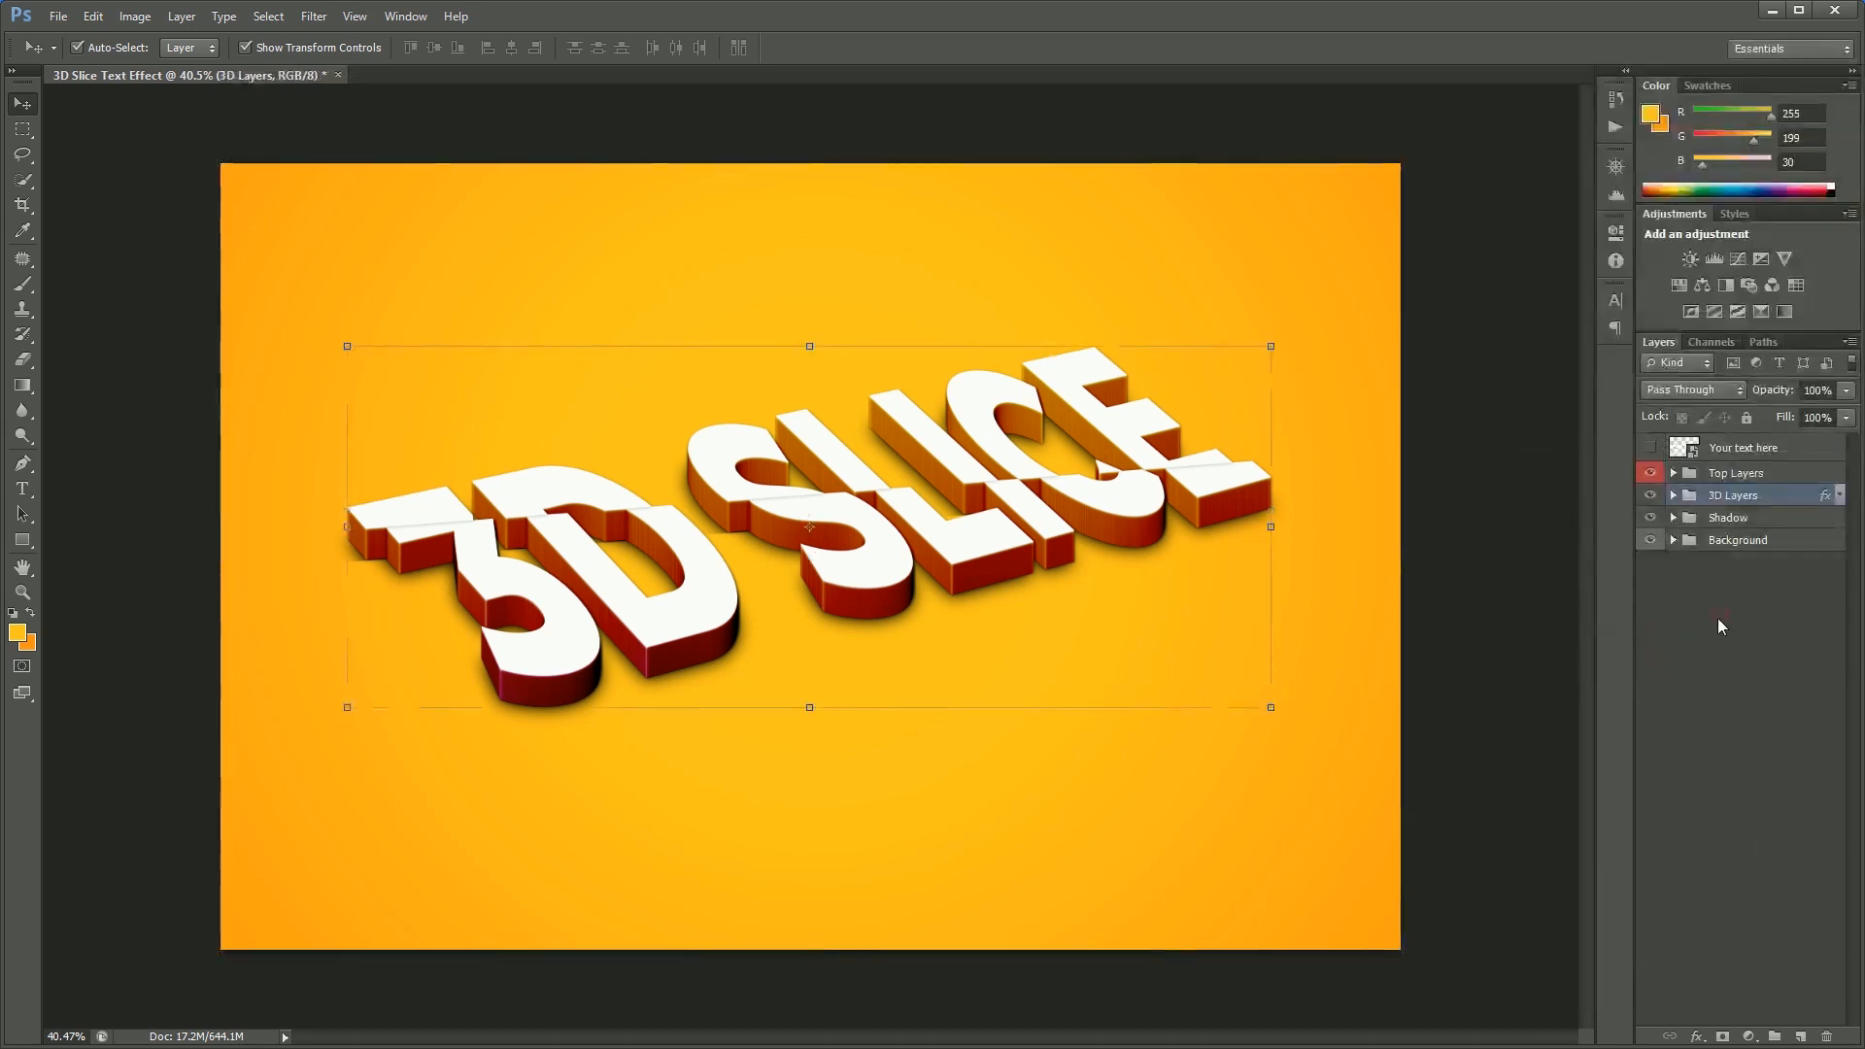
right_click(1763, 497)
left_click(1656, 937)
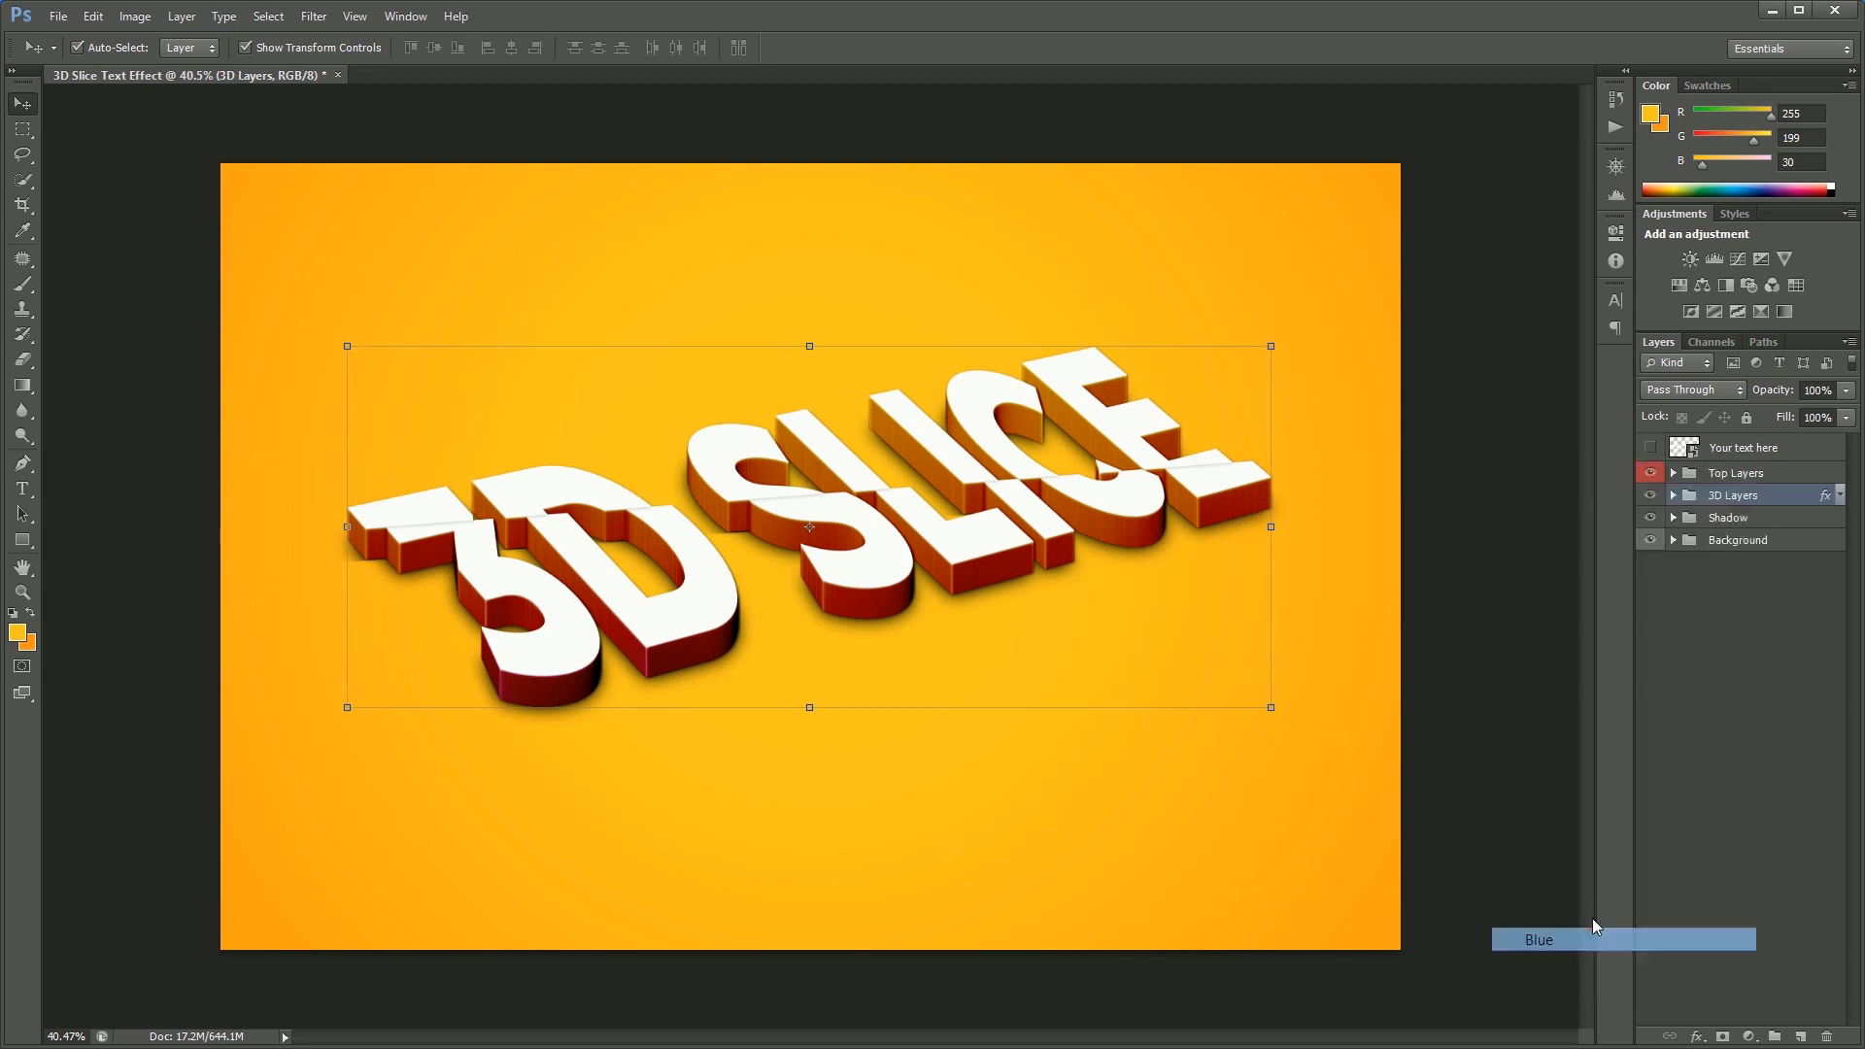
right_click(1741, 518)
left_click(1607, 845)
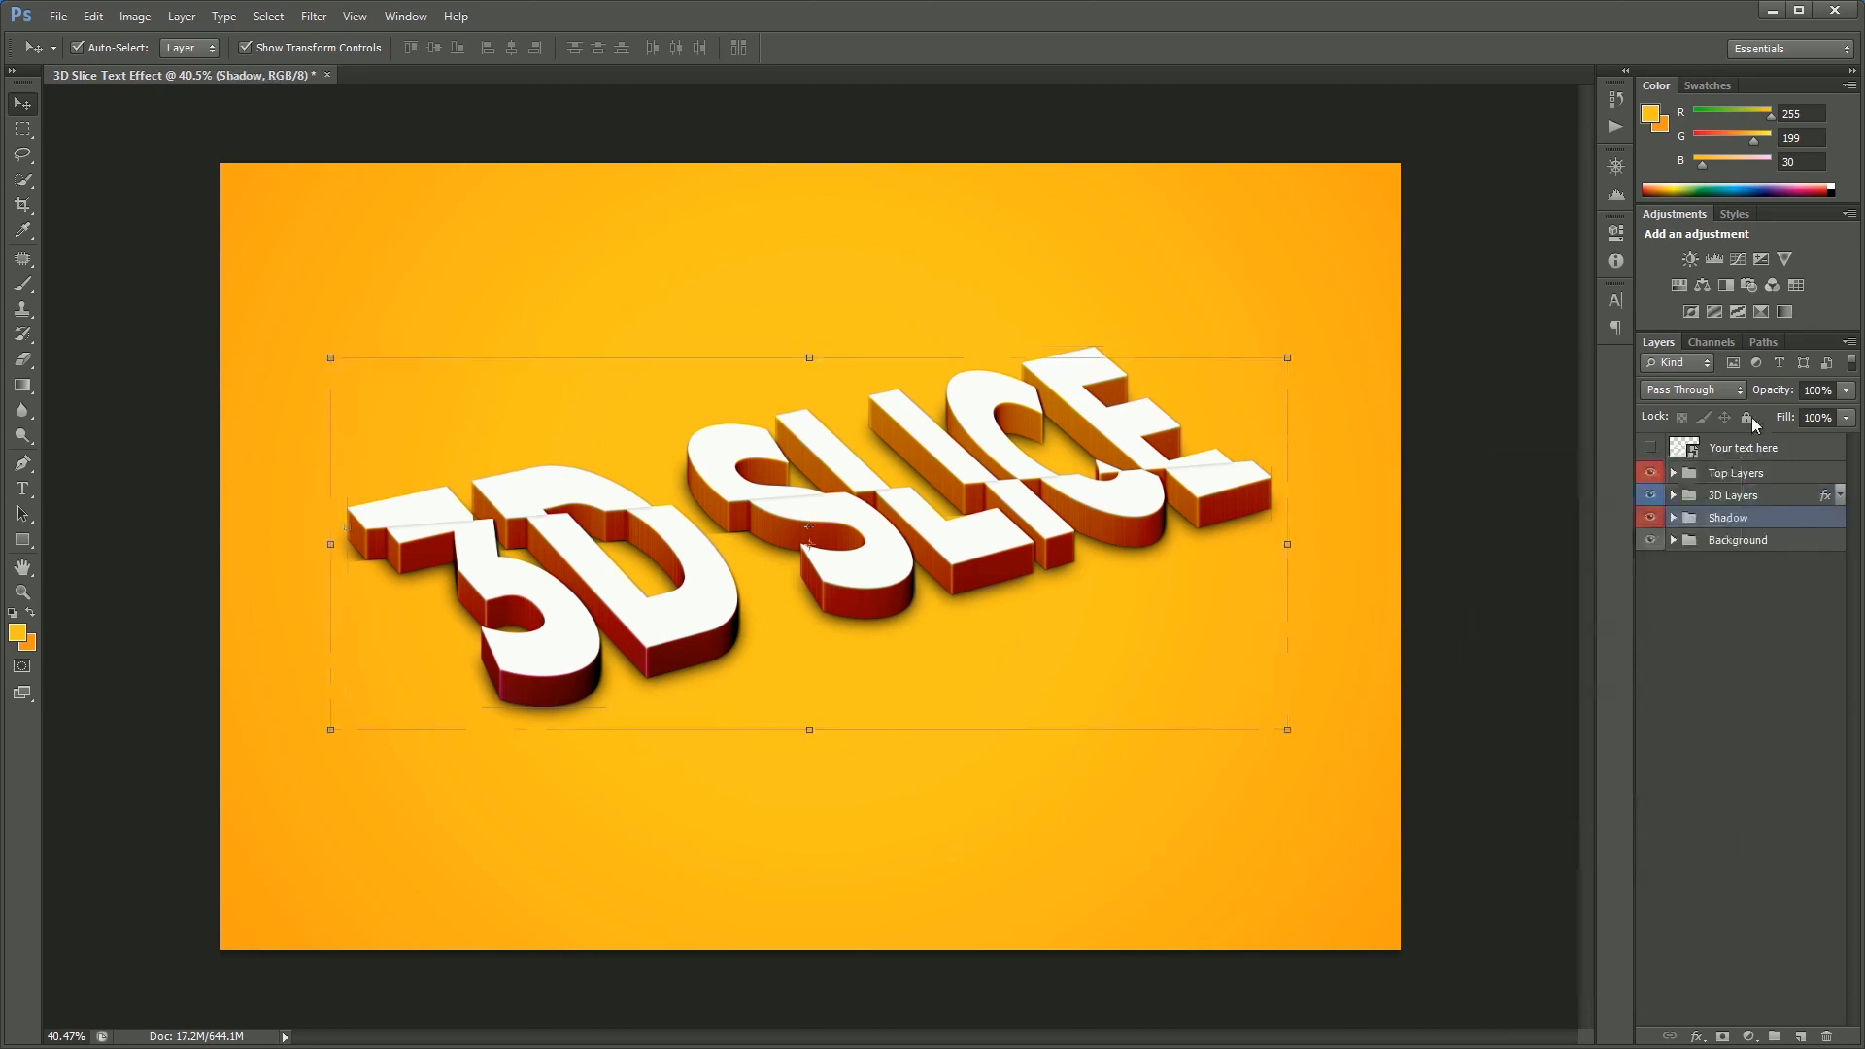
right_click(1754, 449)
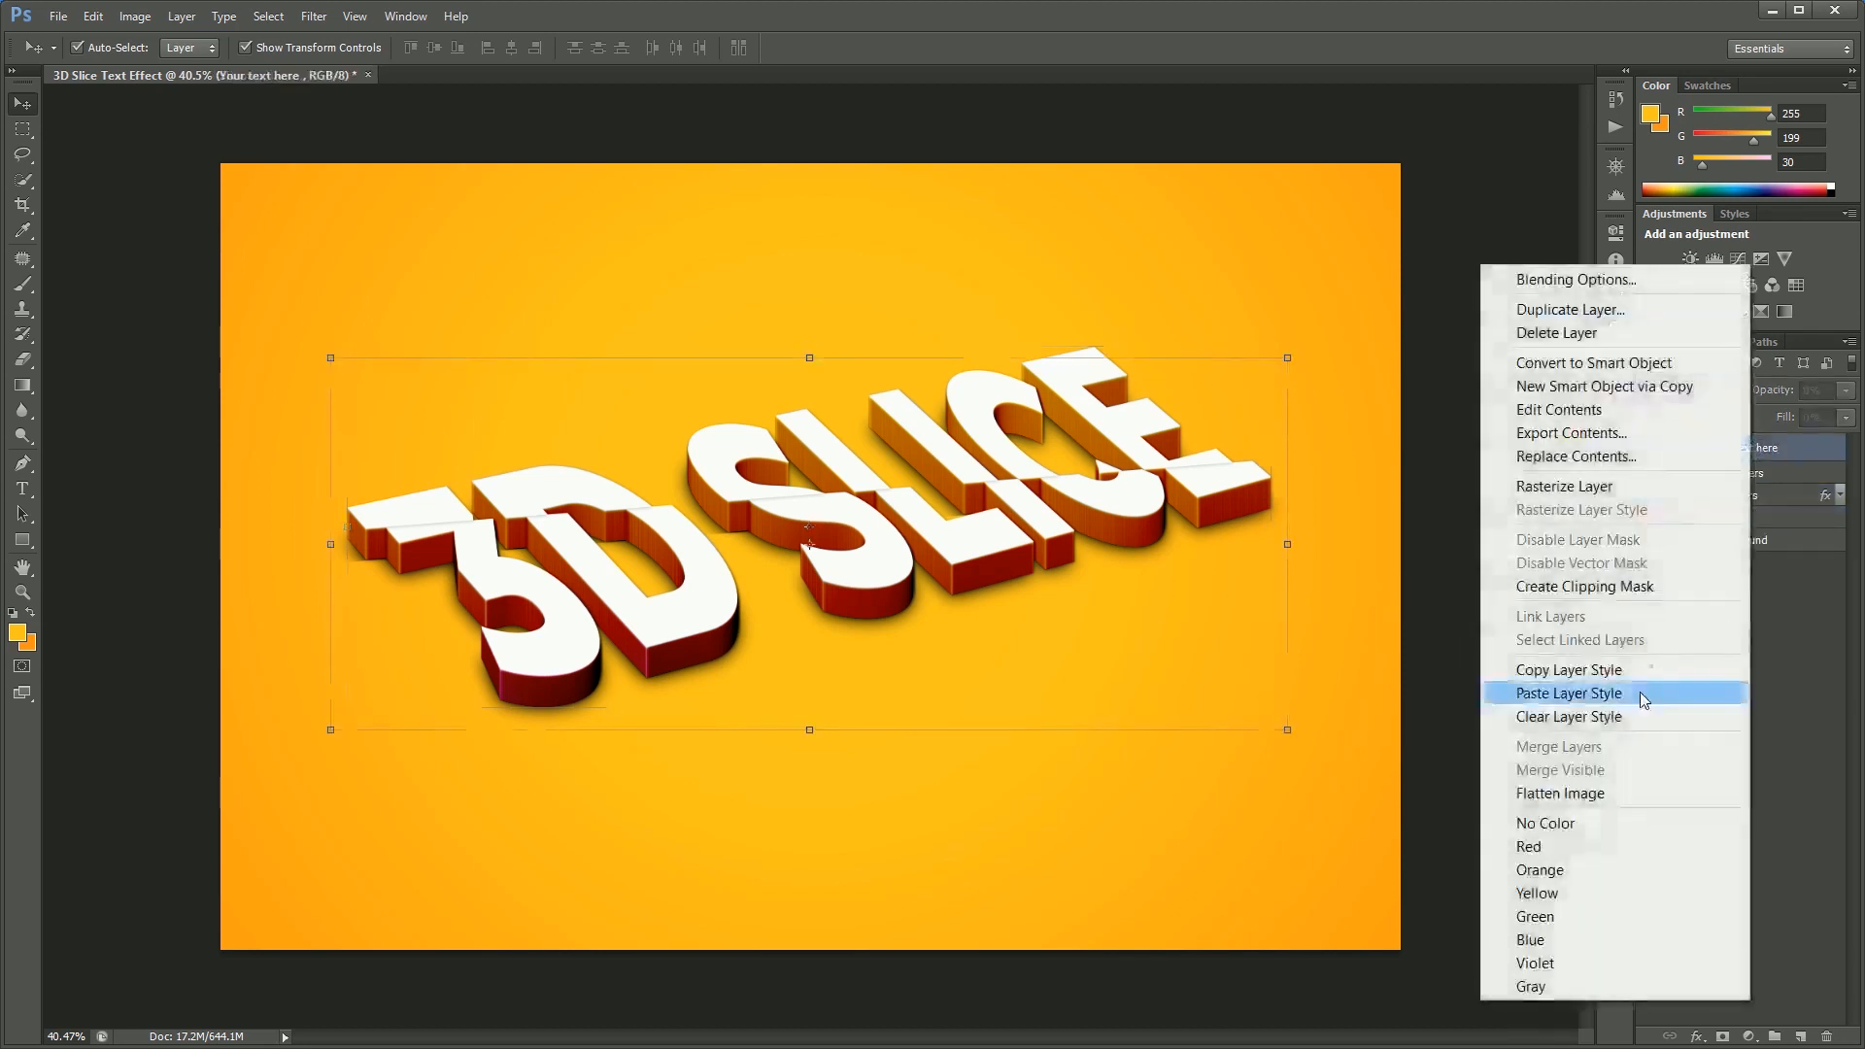
left_click(1560, 948)
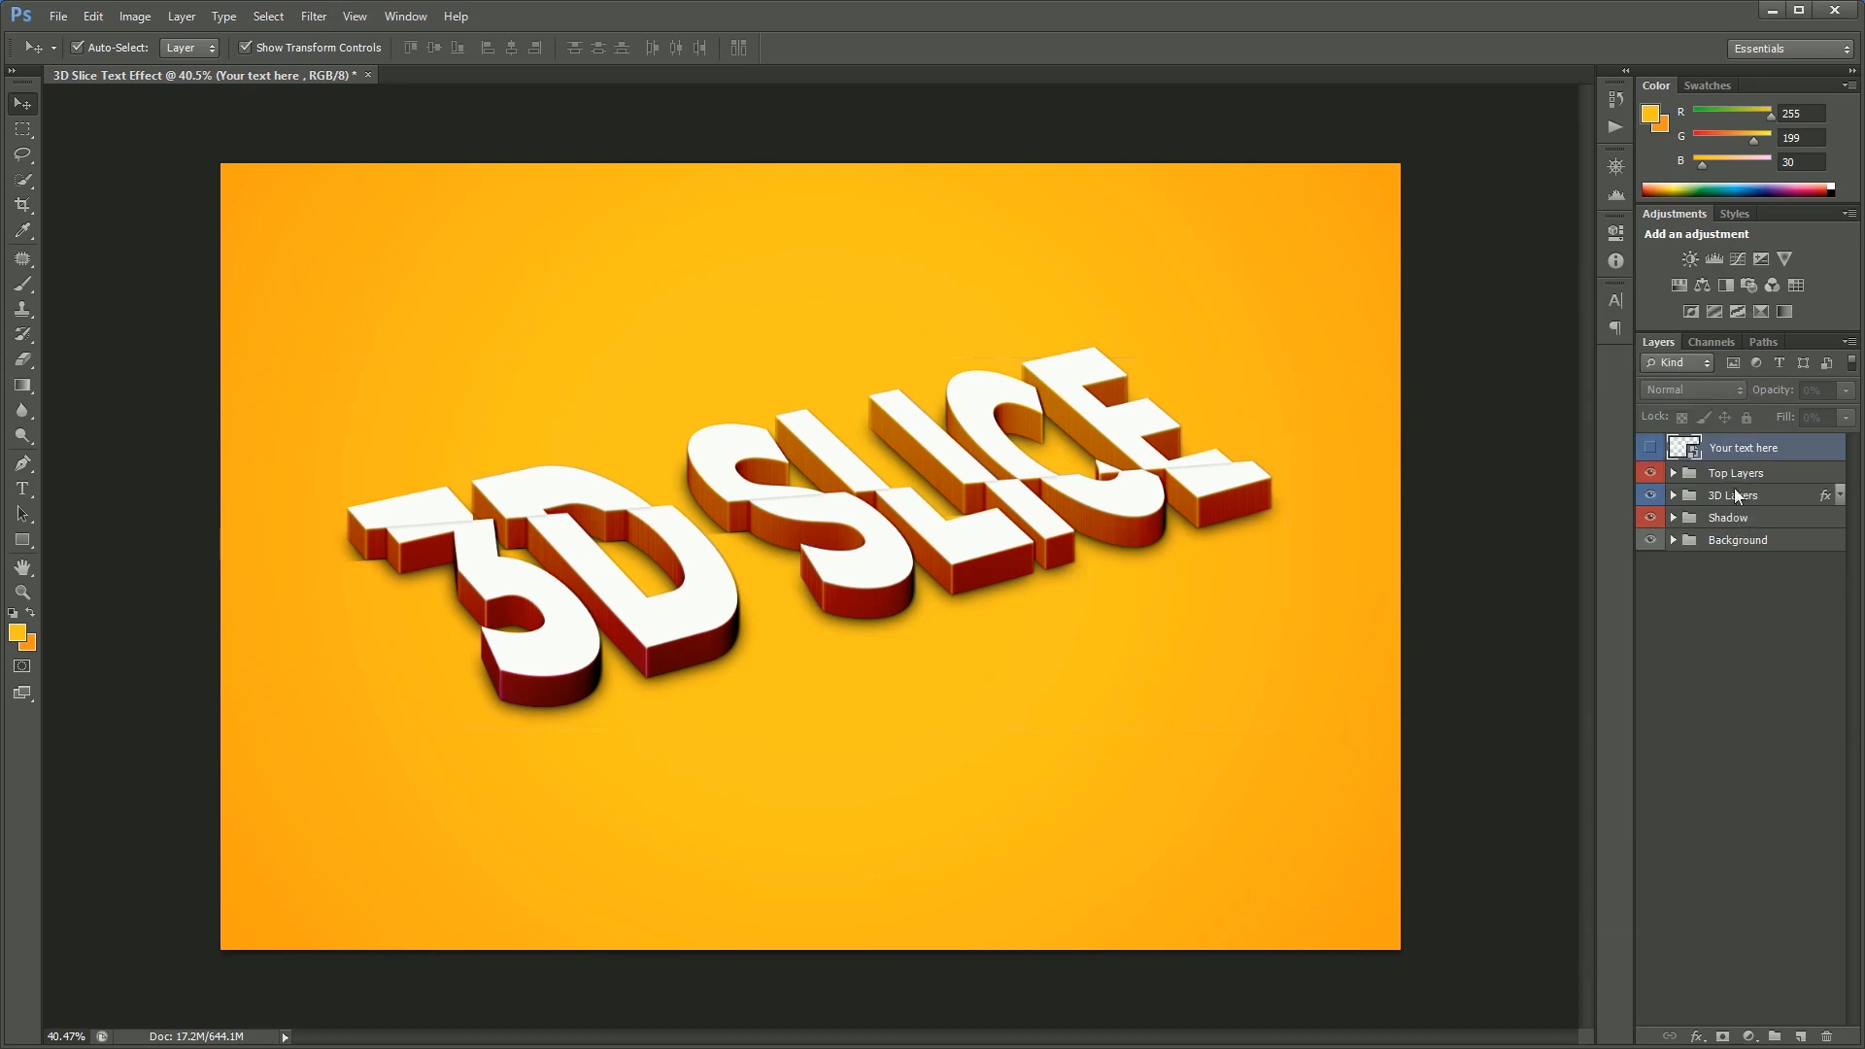
left_click(1514, 645)
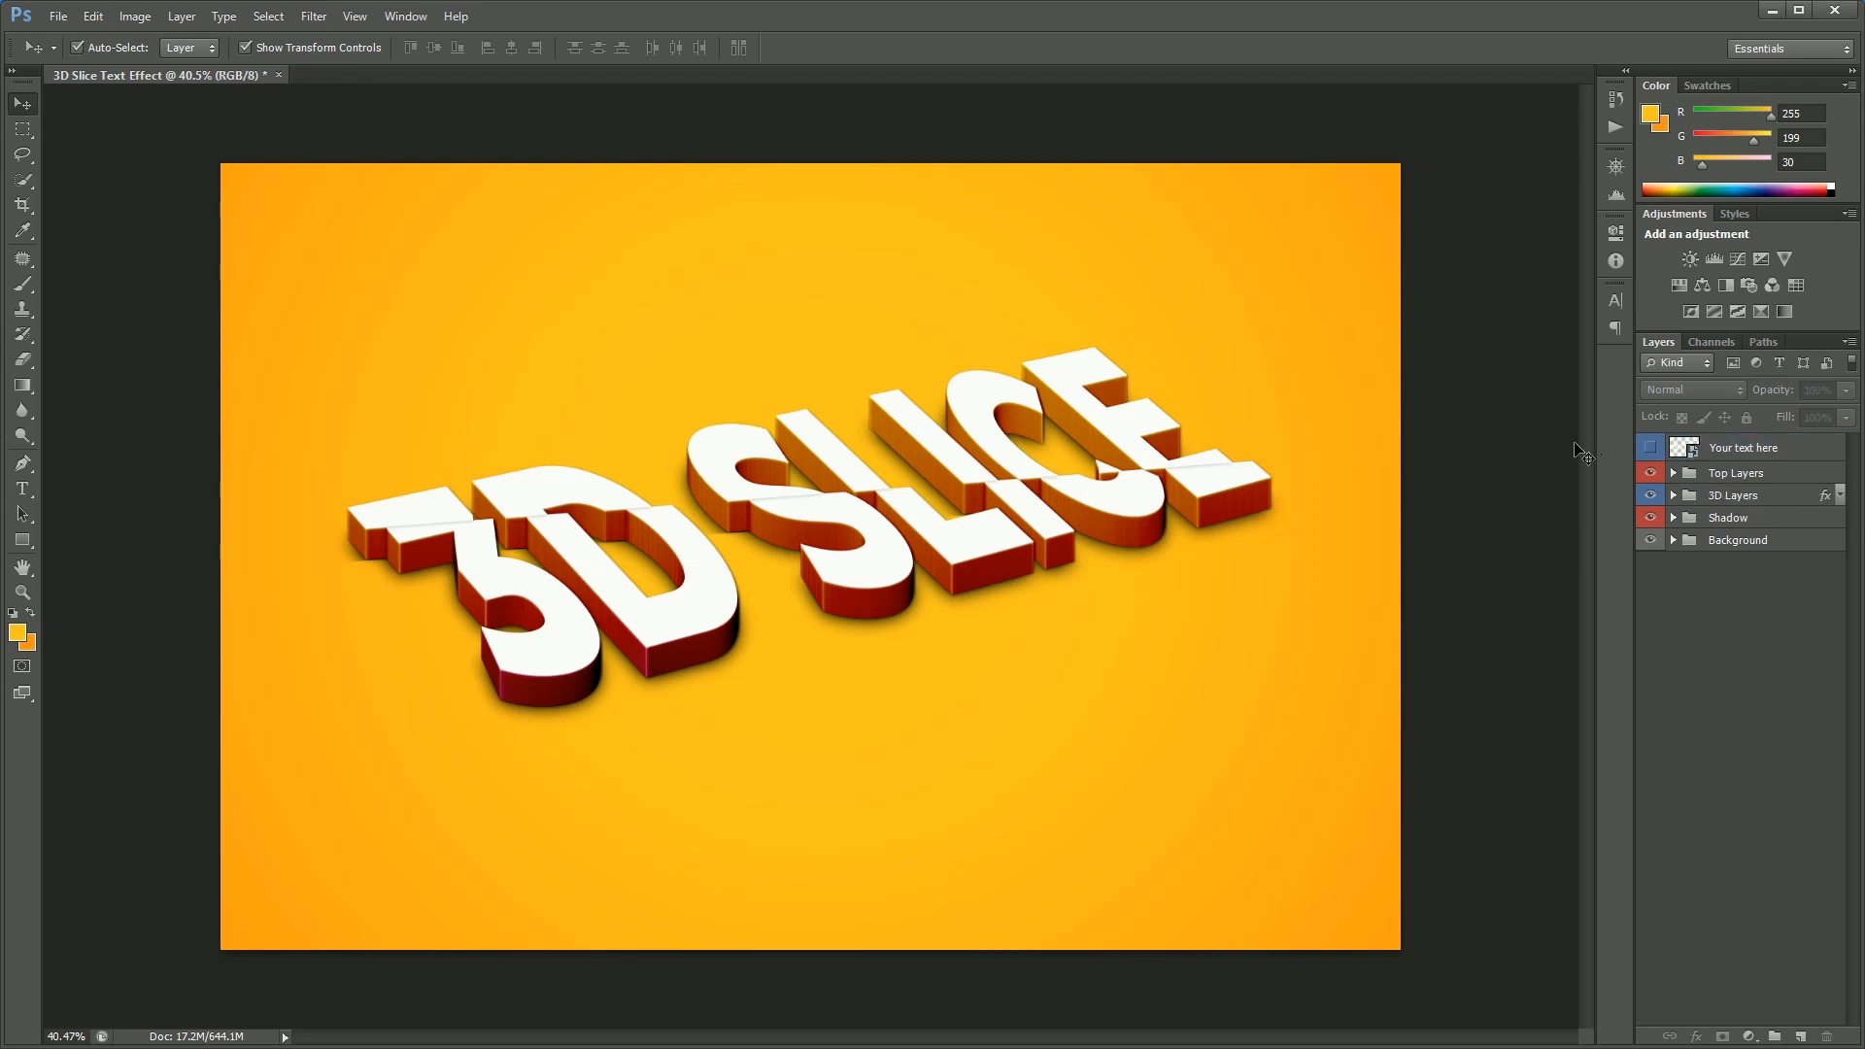
Examine the finished text effect enlarged in full screen mode
key("f")
key("f")
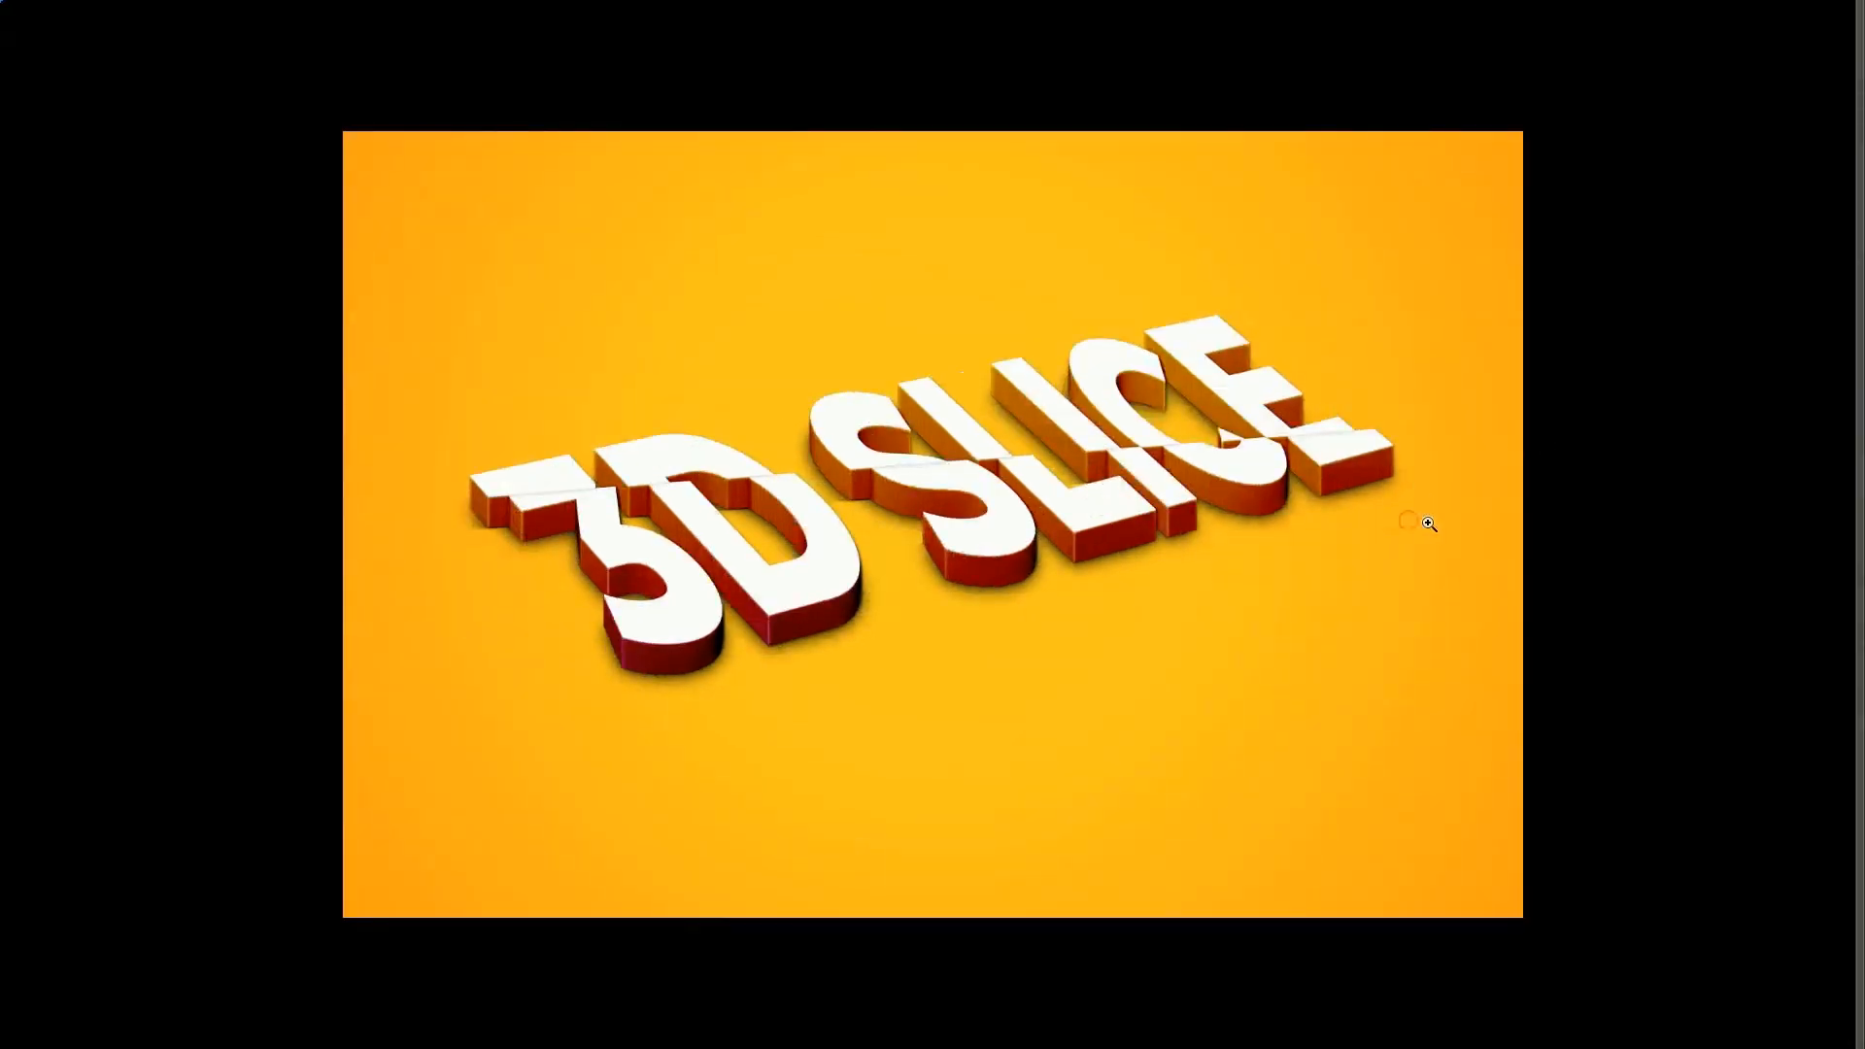
scroll(1441, 529, "up", 2)
scroll(1461, 541, "down", 1)
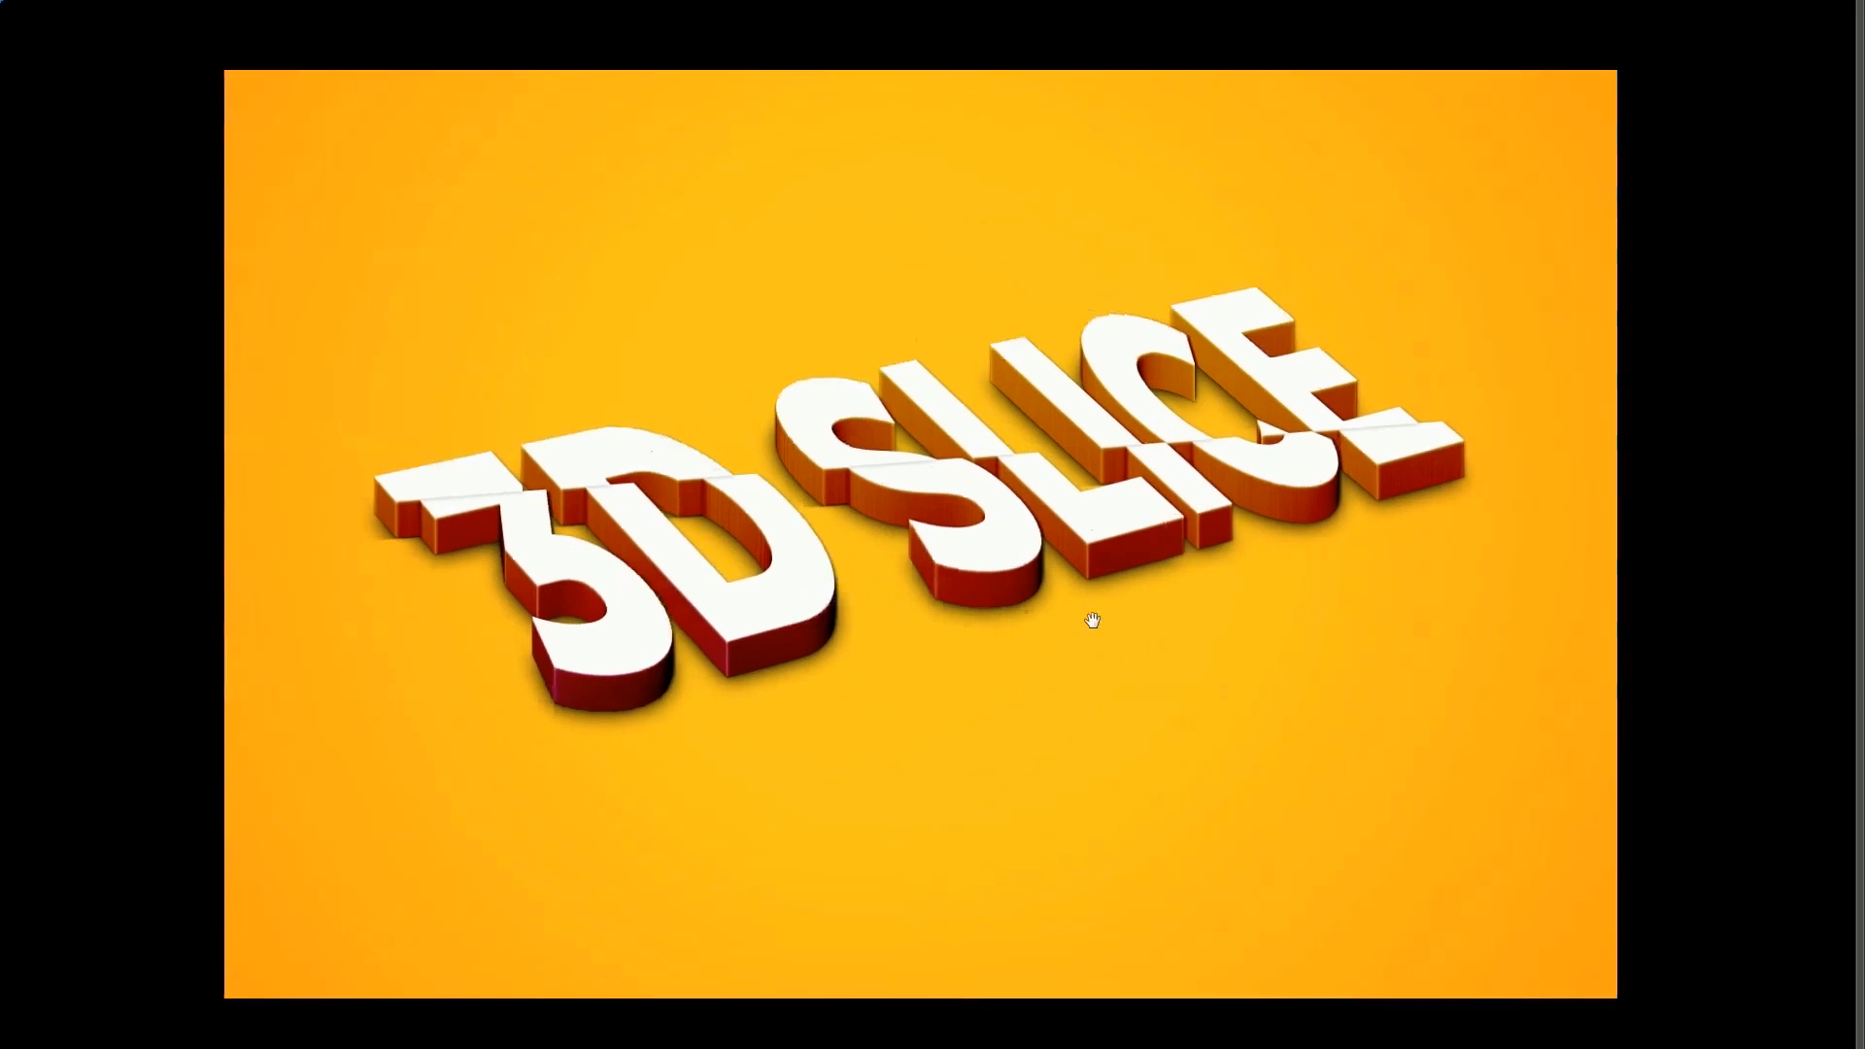
left_click_drag(1086, 597, 1092, 602)
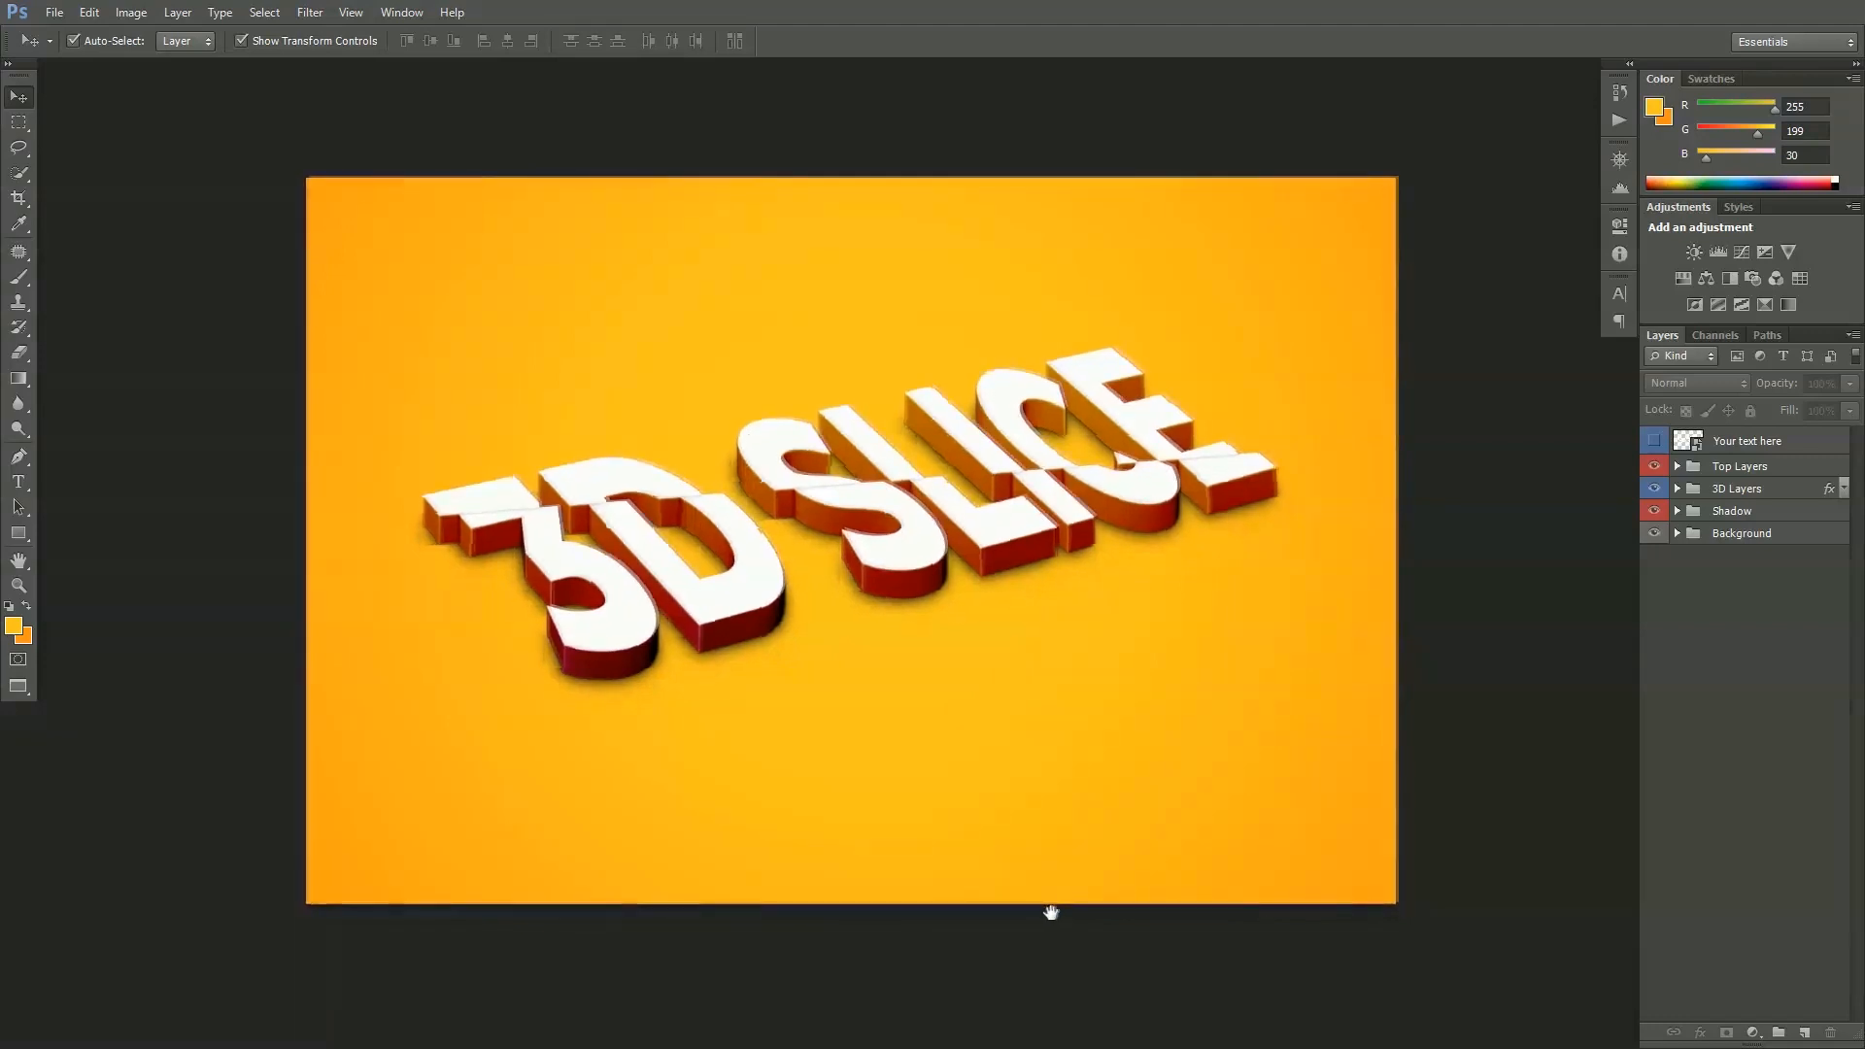
Open the contents of the Your text here smart object and select its 3D SLICE text for editing
double_click(1690, 443)
double_click(1680, 439)
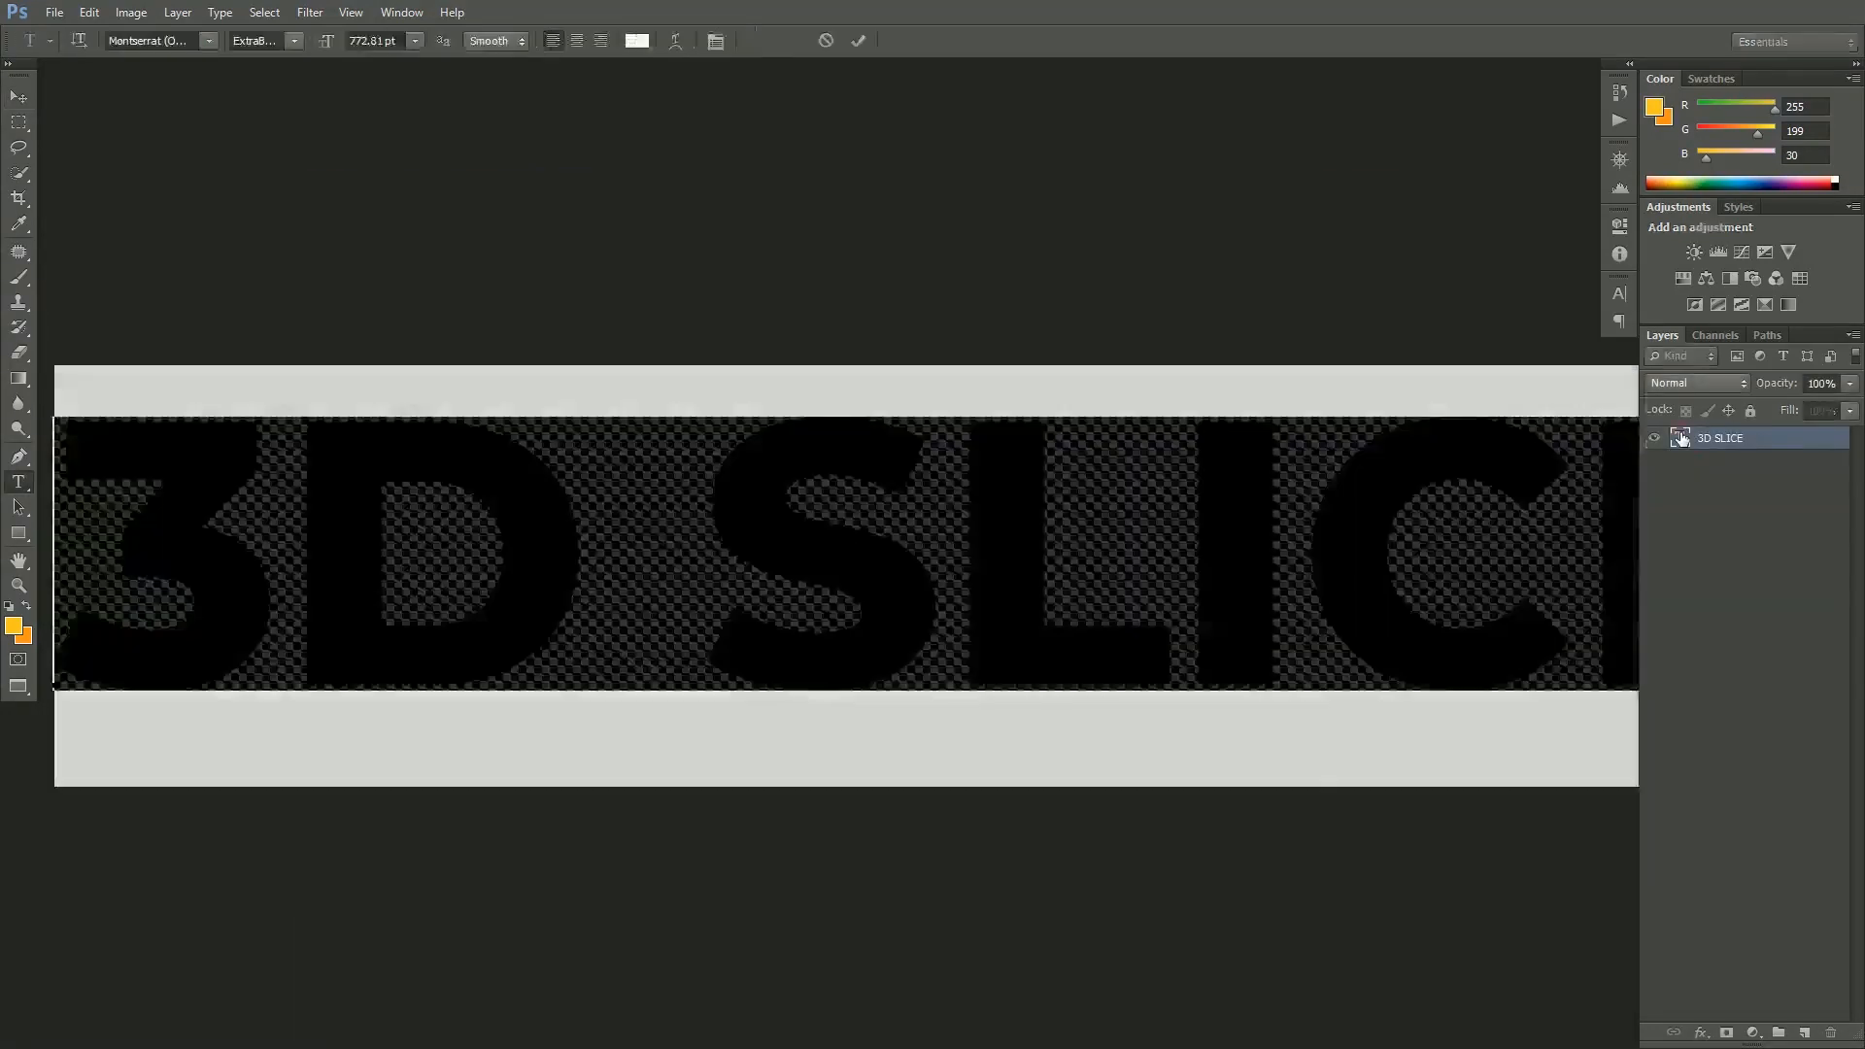